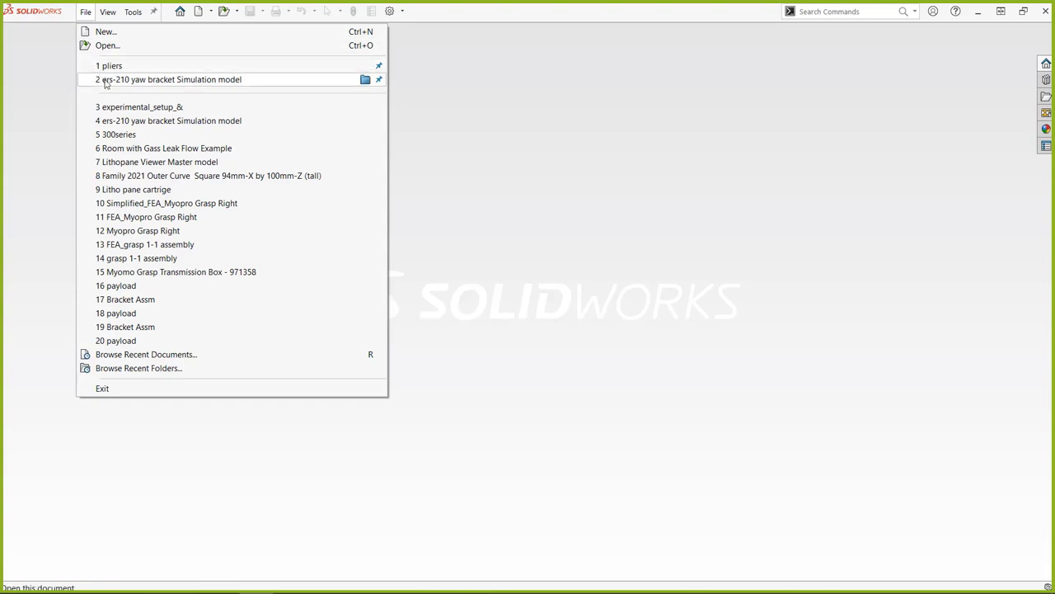
Open '2 ers-210 yaw bracket Simulation model', narrow the FeatureManager pane and orbit the bracket boss-side up.
click(104, 80)
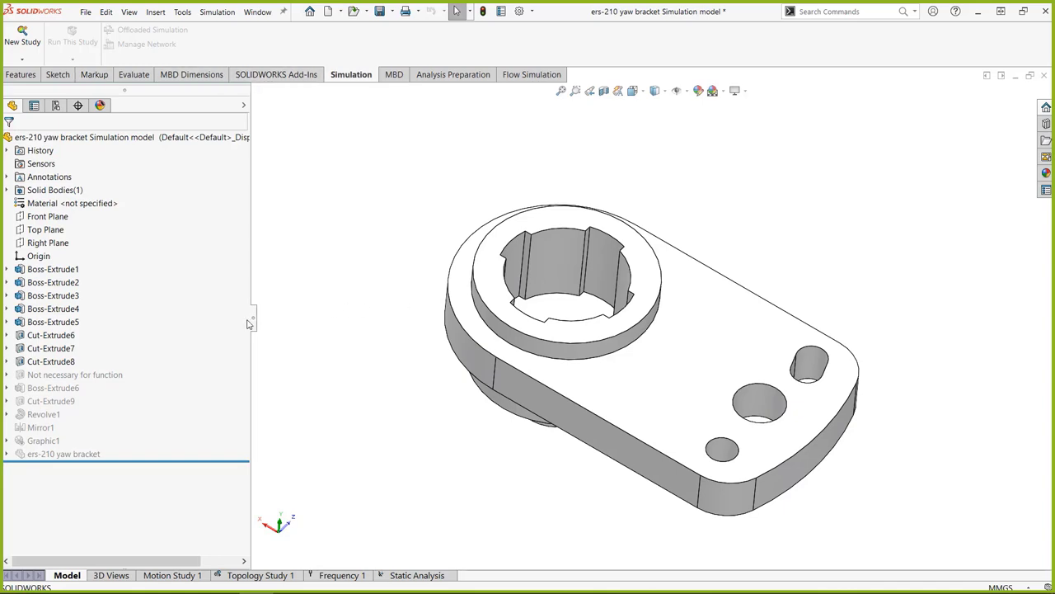
drag(252, 322, 210, 322)
middle_drag(577, 272, 774, 274)
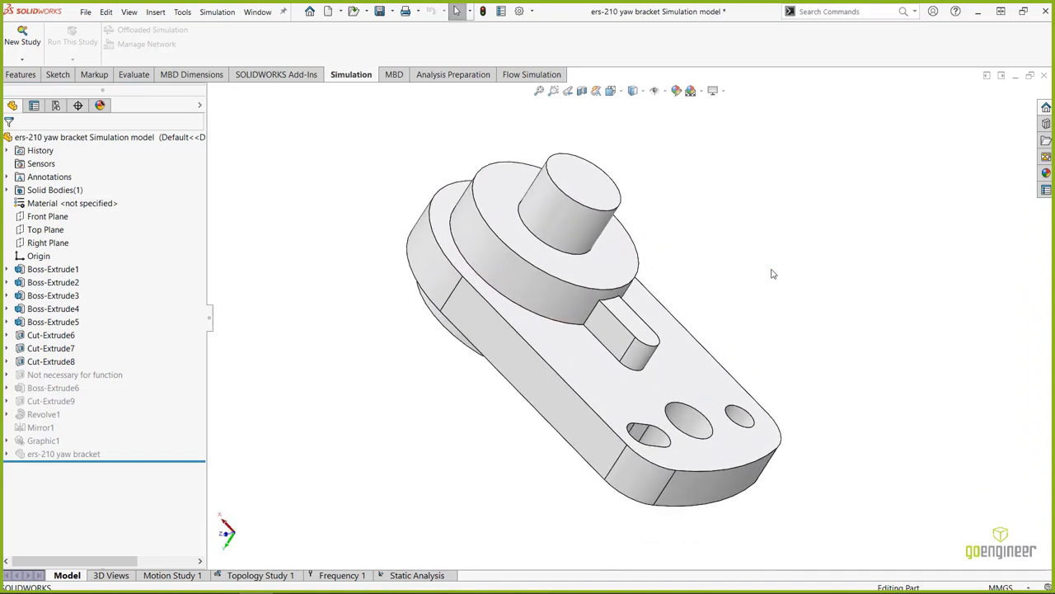
click(1023, 11)
click(850, 96)
In Add-Ins, uncheck SOLIDWORKS Flow Simulation 2020 for both active and start-up loading, and confirm.
click(182, 11)
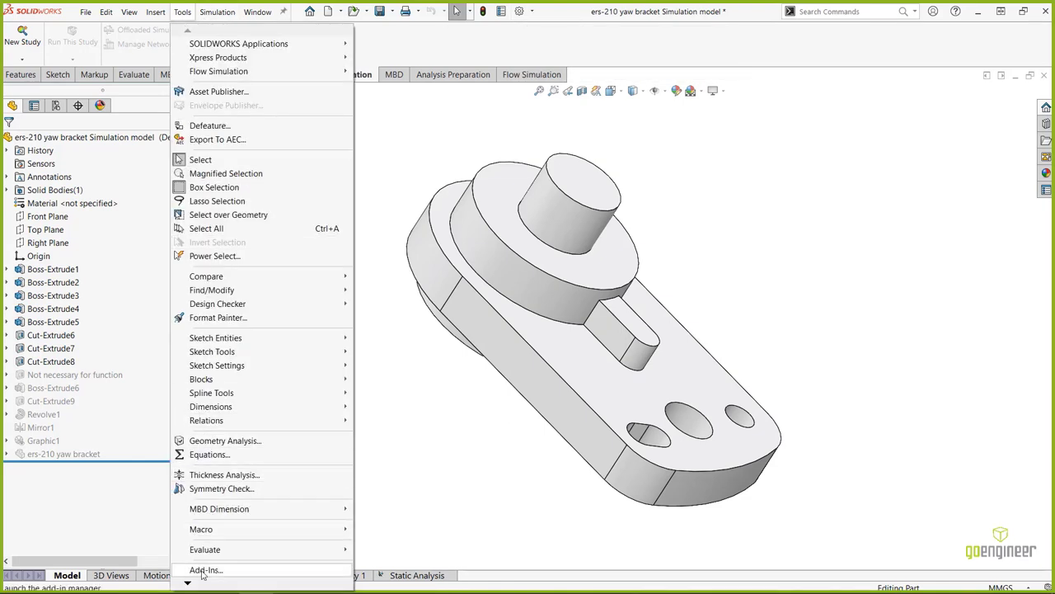
click(434, 139)
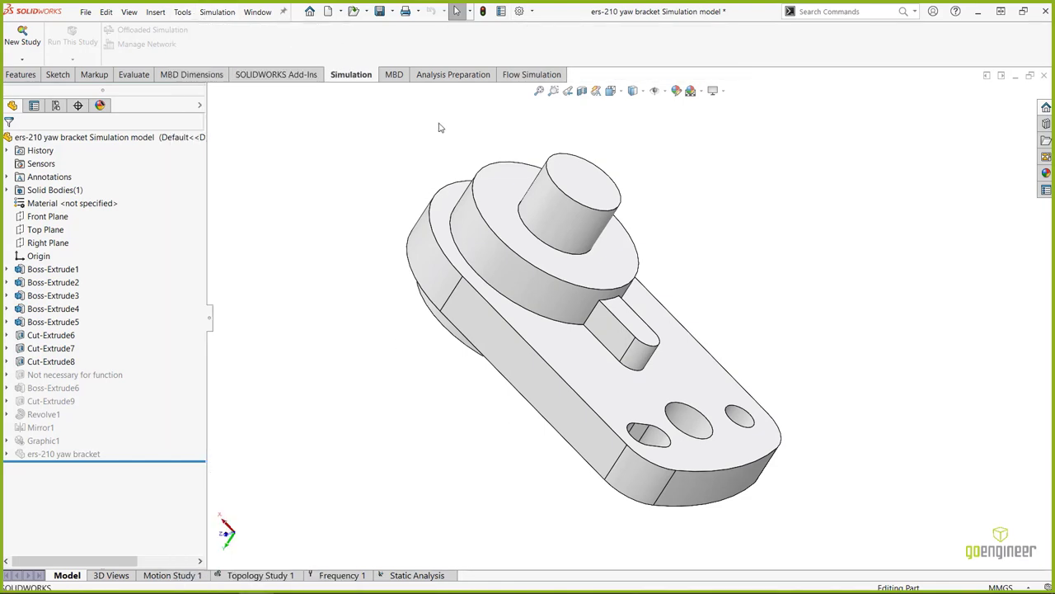
click(534, 13)
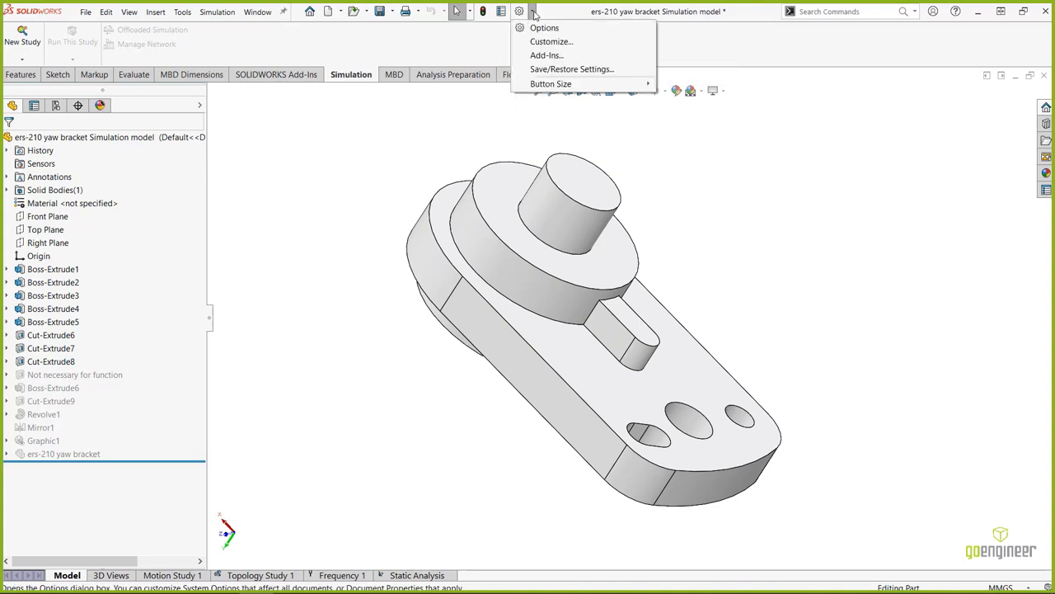
click(548, 55)
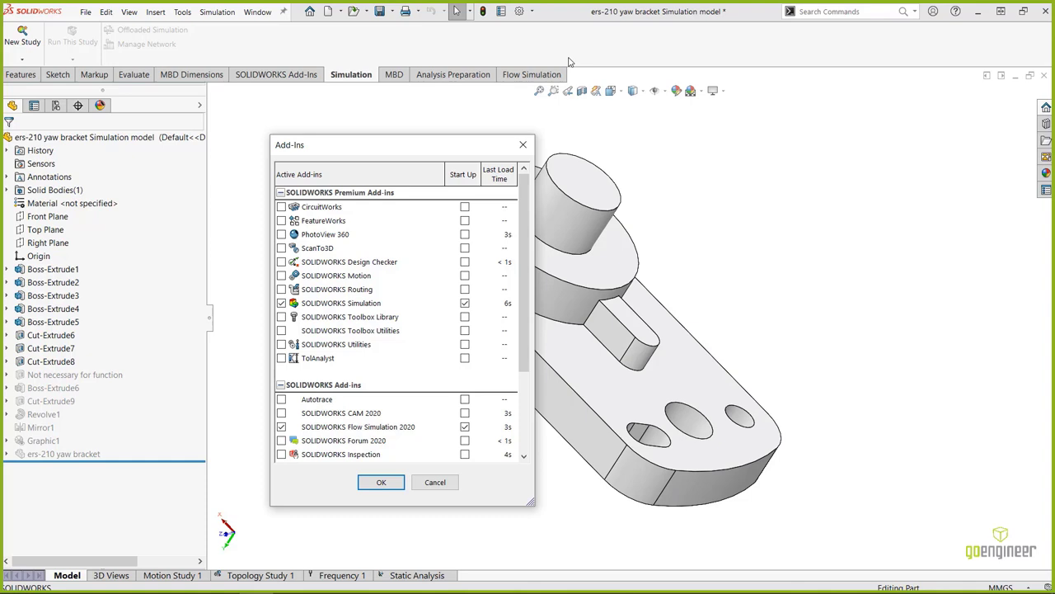
drag(447, 146, 464, 121)
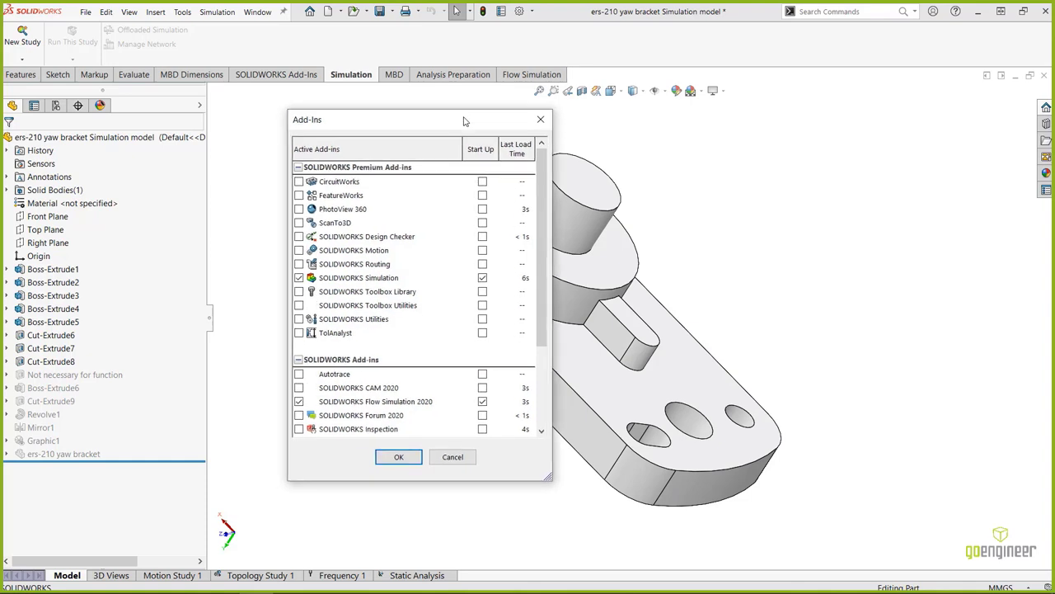
click(338, 281)
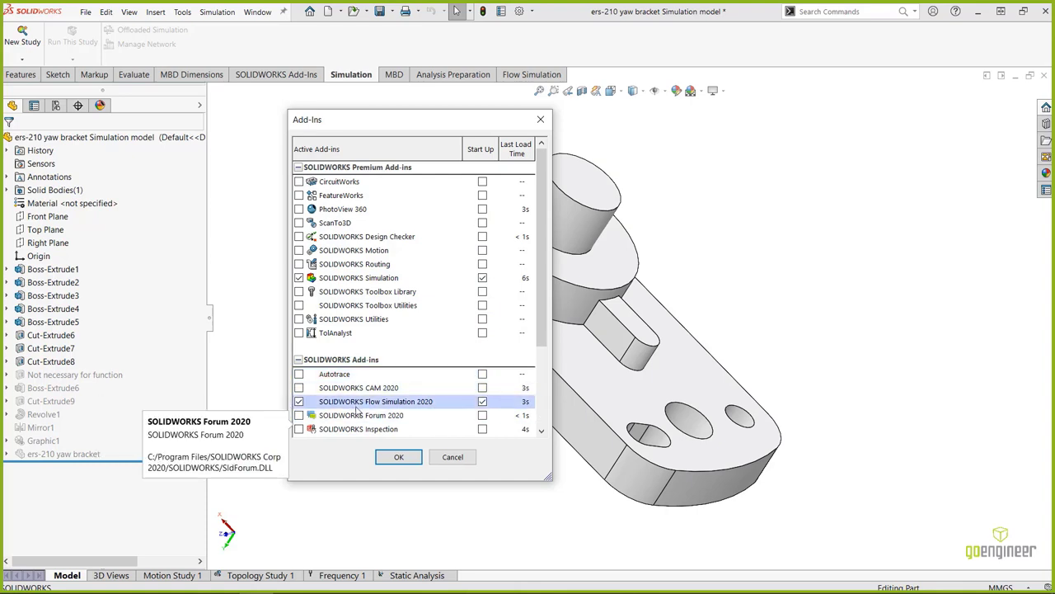
click(299, 401)
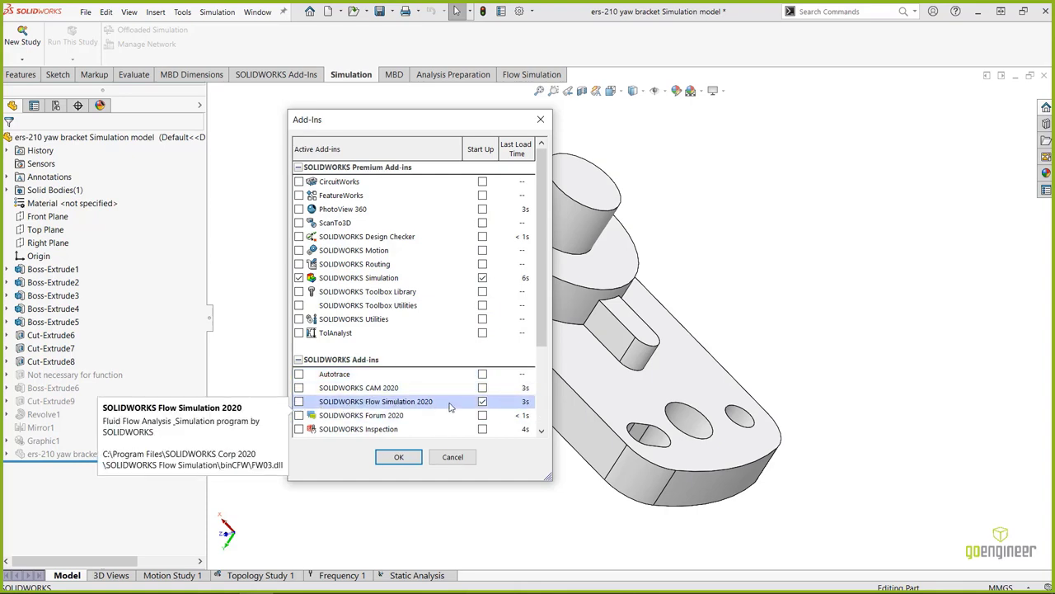
click(482, 402)
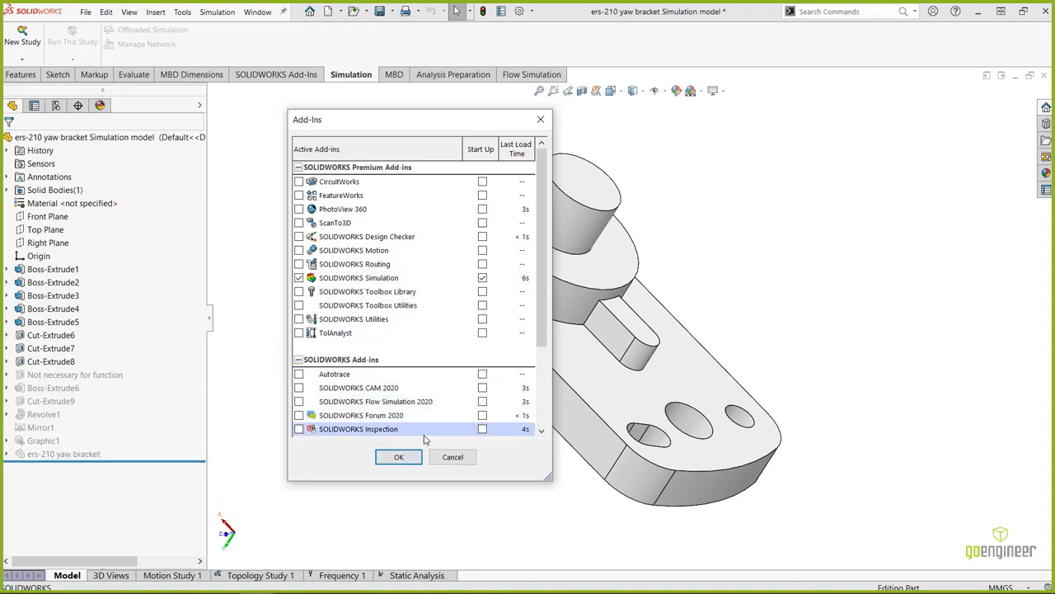
click(399, 457)
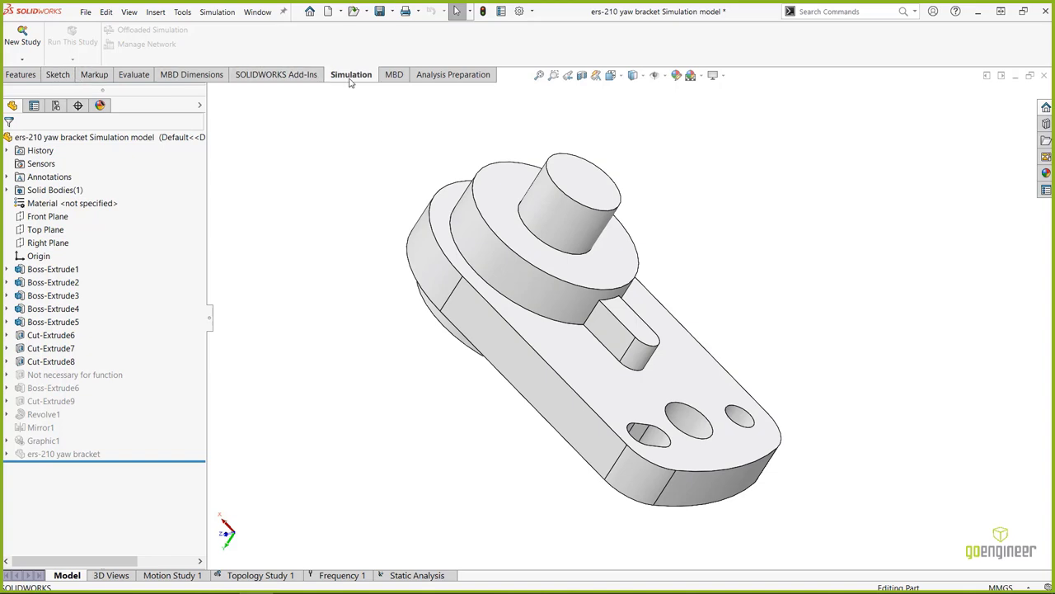
Show the Default Options Results page in Simulation Options, with the 'Simulation Results' subfolder name.
click(214, 13)
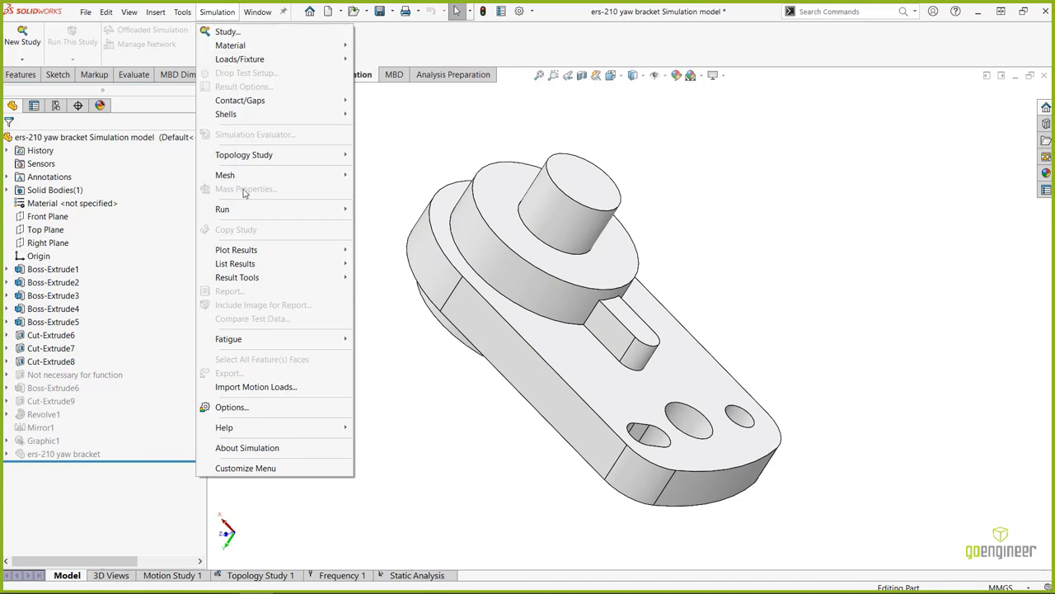
click(231, 408)
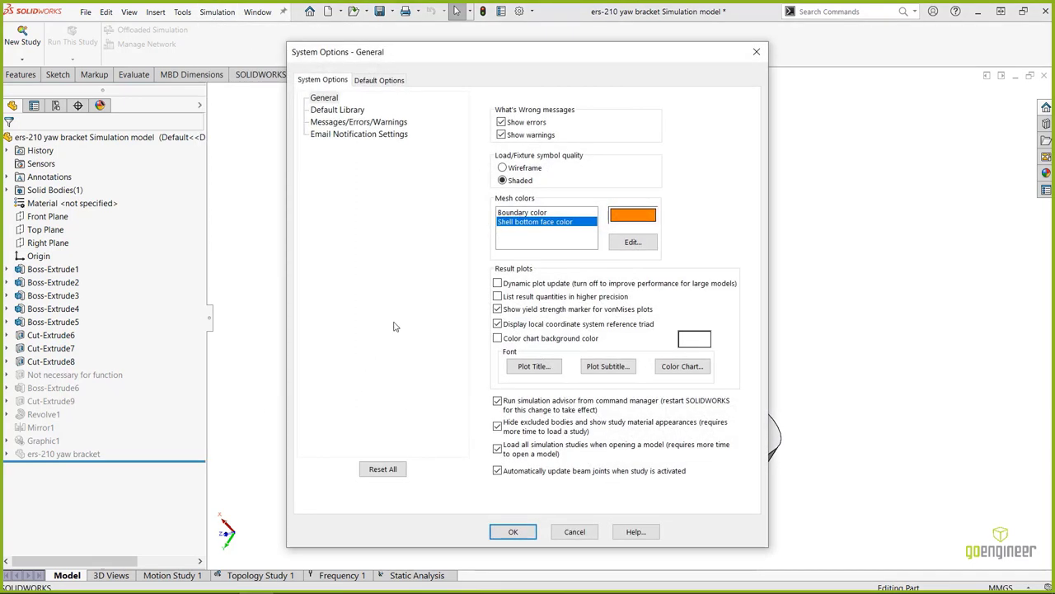
click(380, 82)
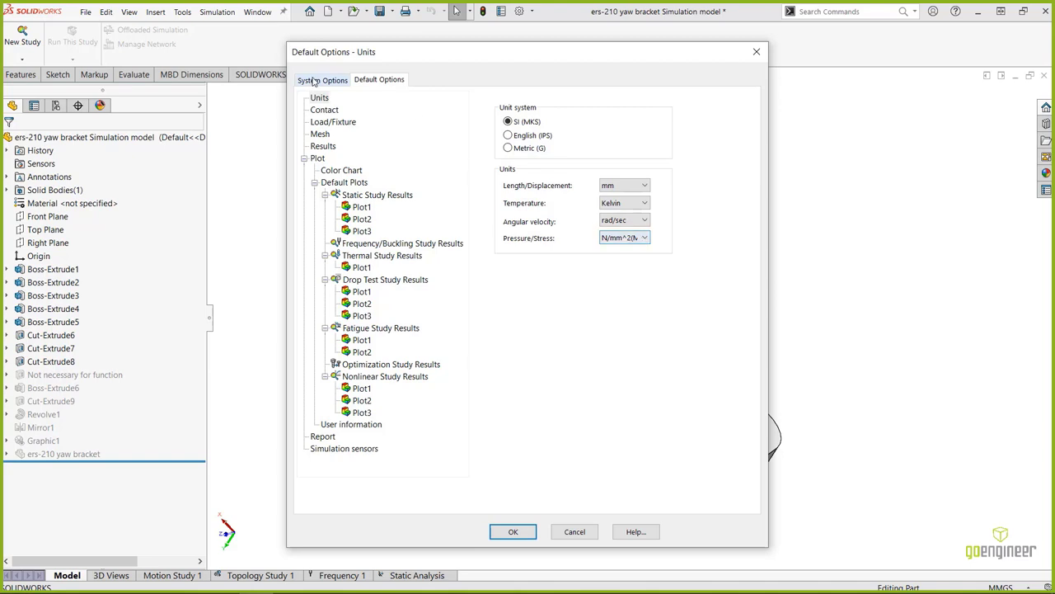
click(322, 147)
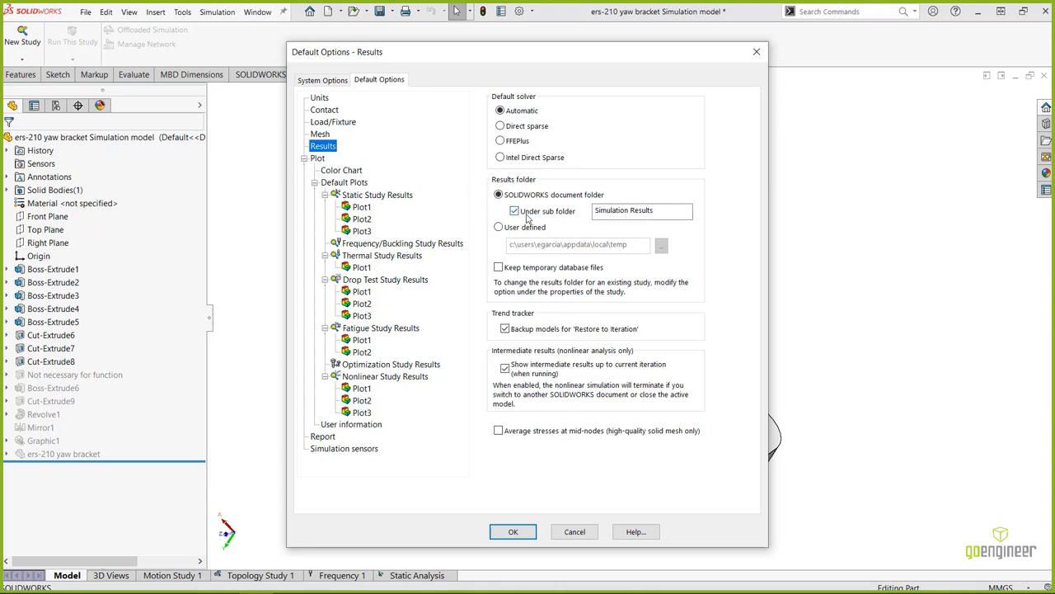
drag(665, 211, 592, 211)
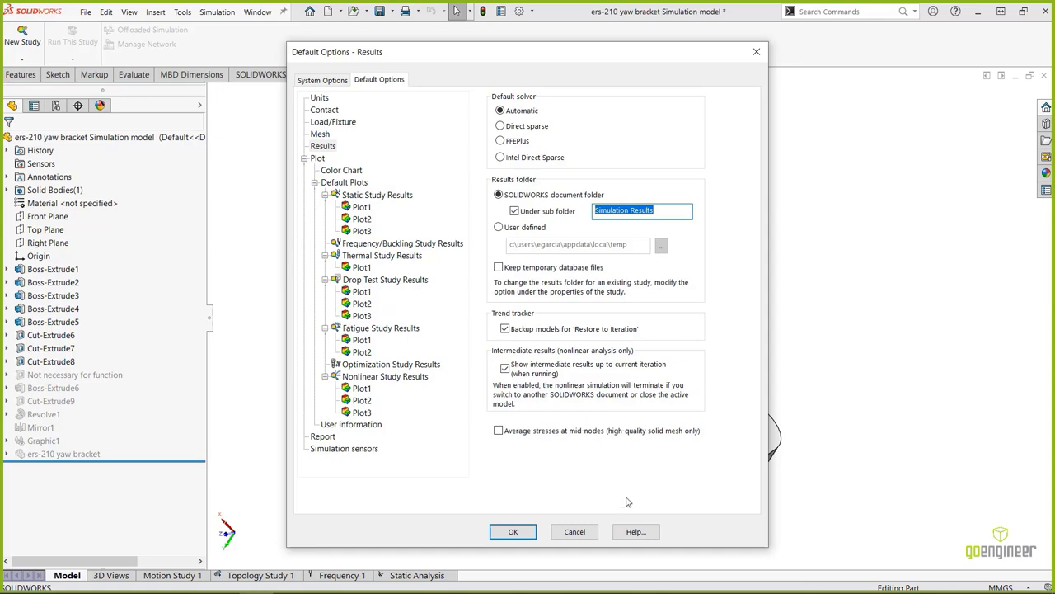
click(633, 531)
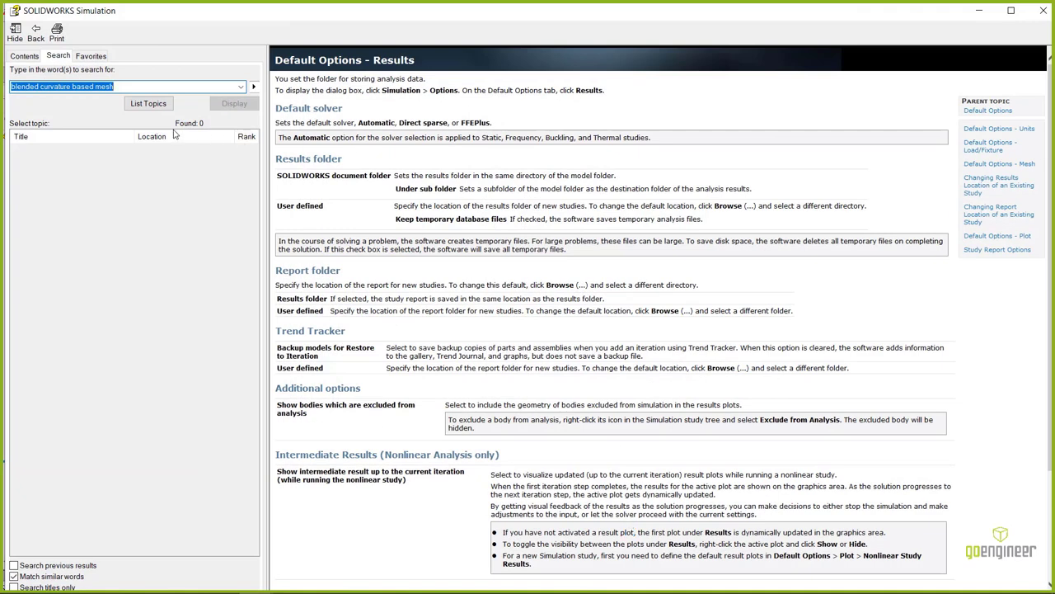
click(16, 58)
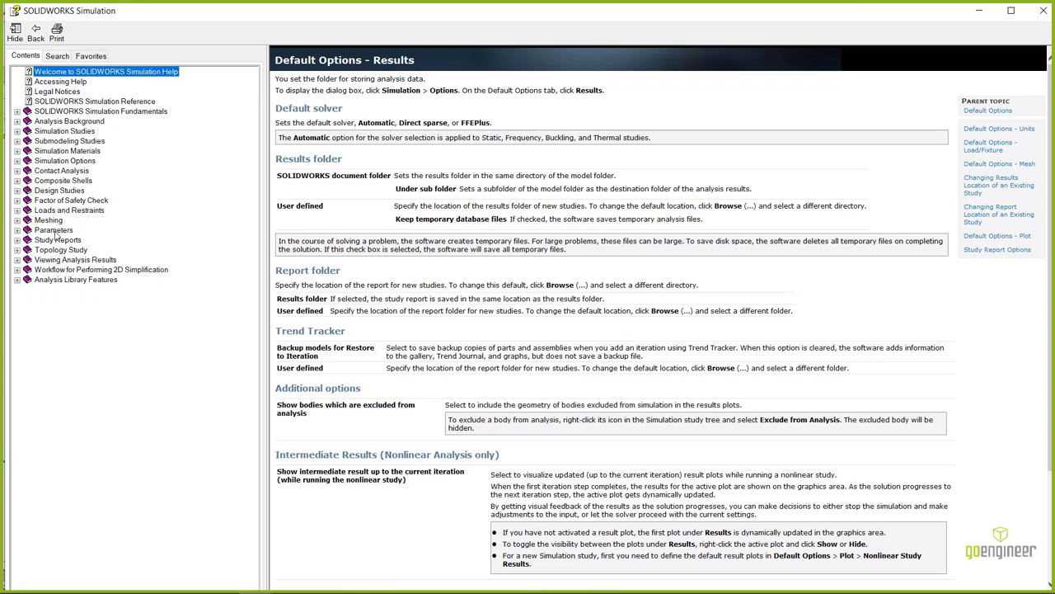
click(24, 172)
click(68, 181)
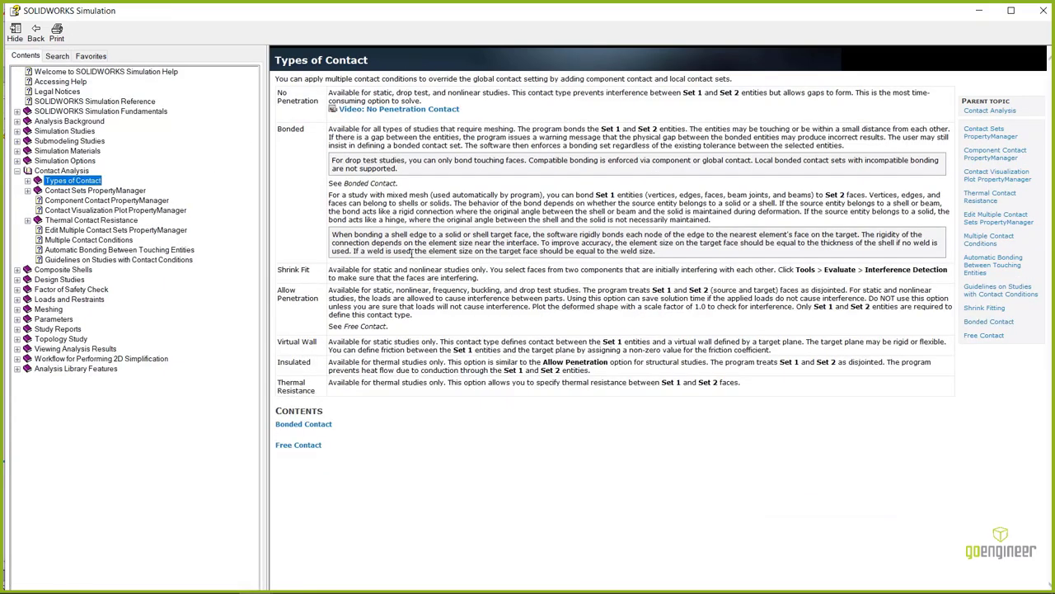
click(439, 110)
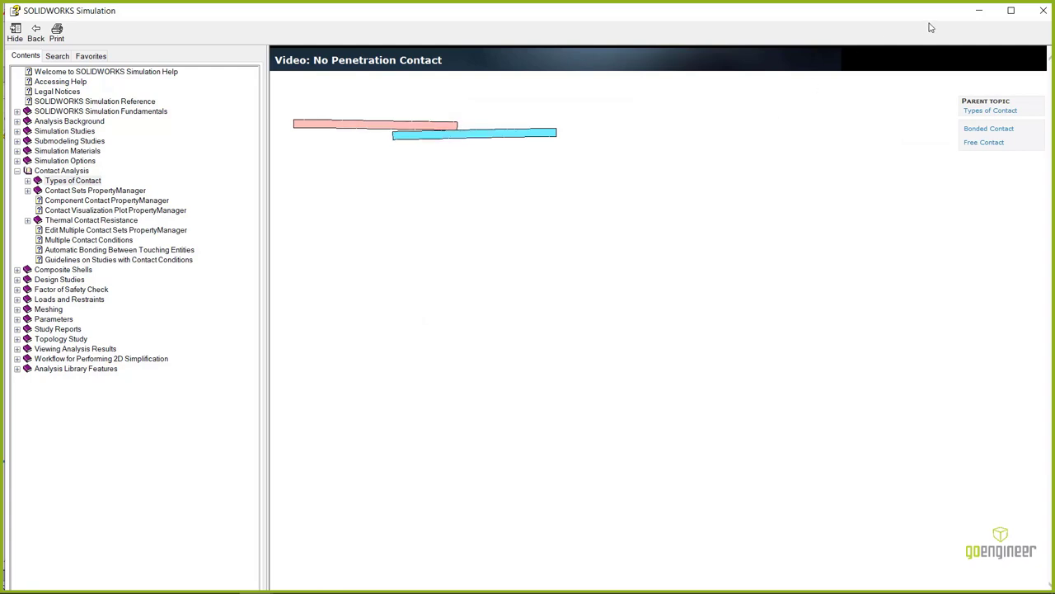
click(1041, 15)
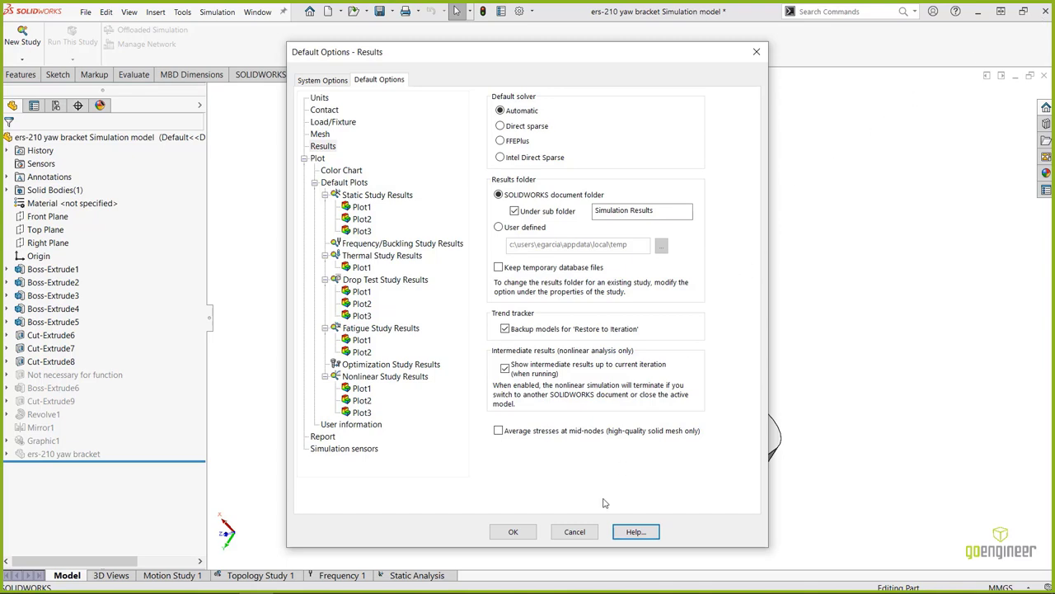
Cancel the options dialog and create a new Static study renamed to 'Static 1'.
click(571, 531)
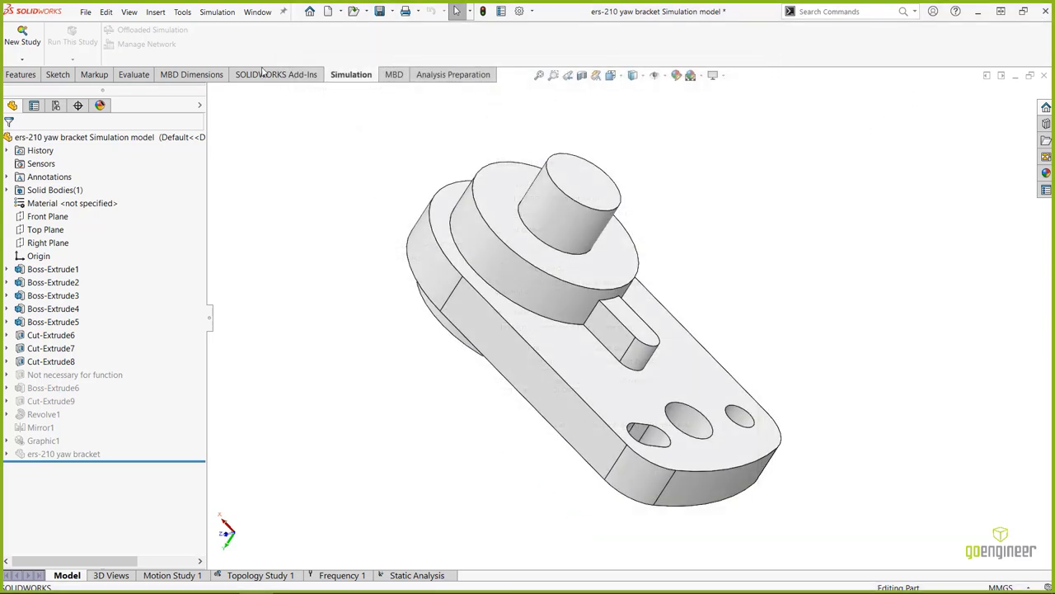
click(213, 13)
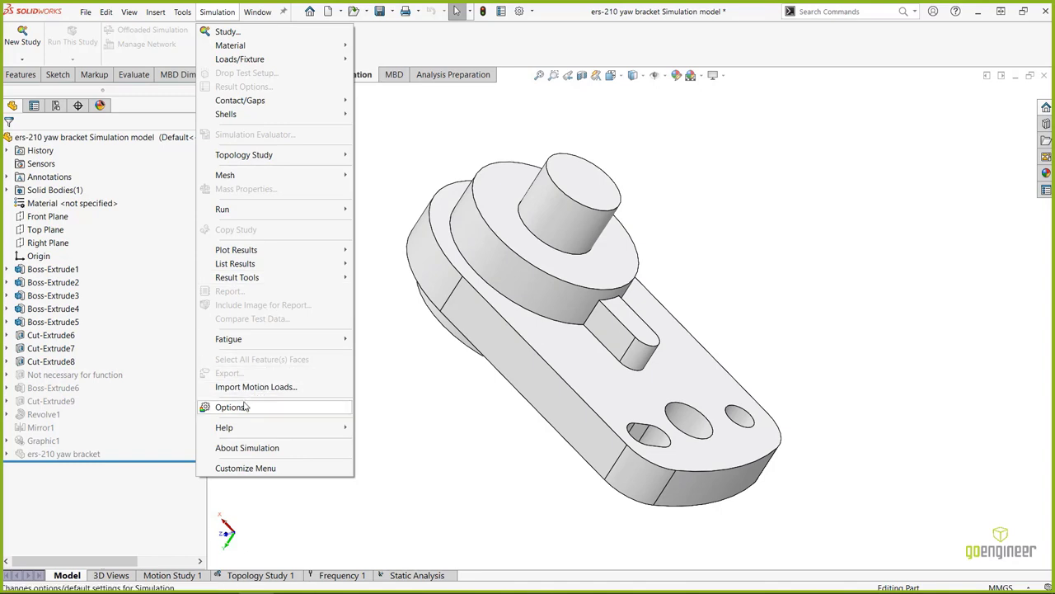
click(438, 409)
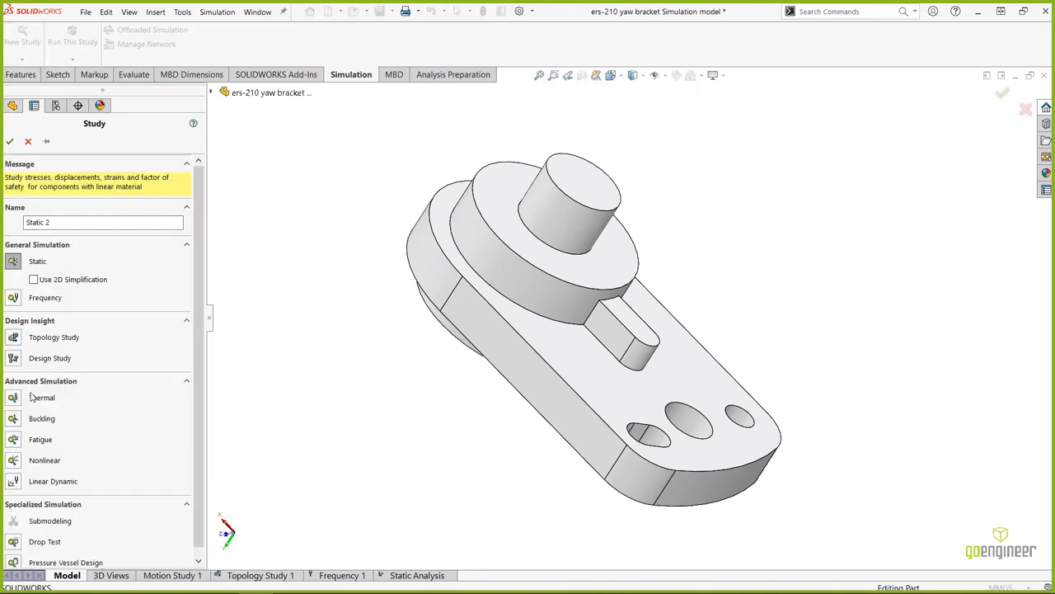
drag(196, 356, 200, 421)
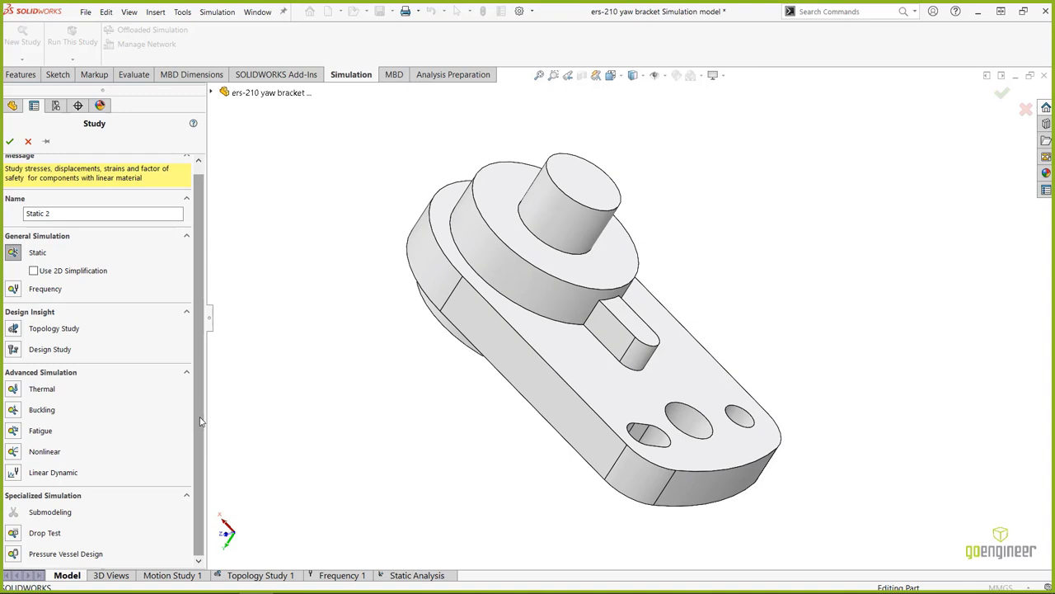
drag(201, 422, 210, 401)
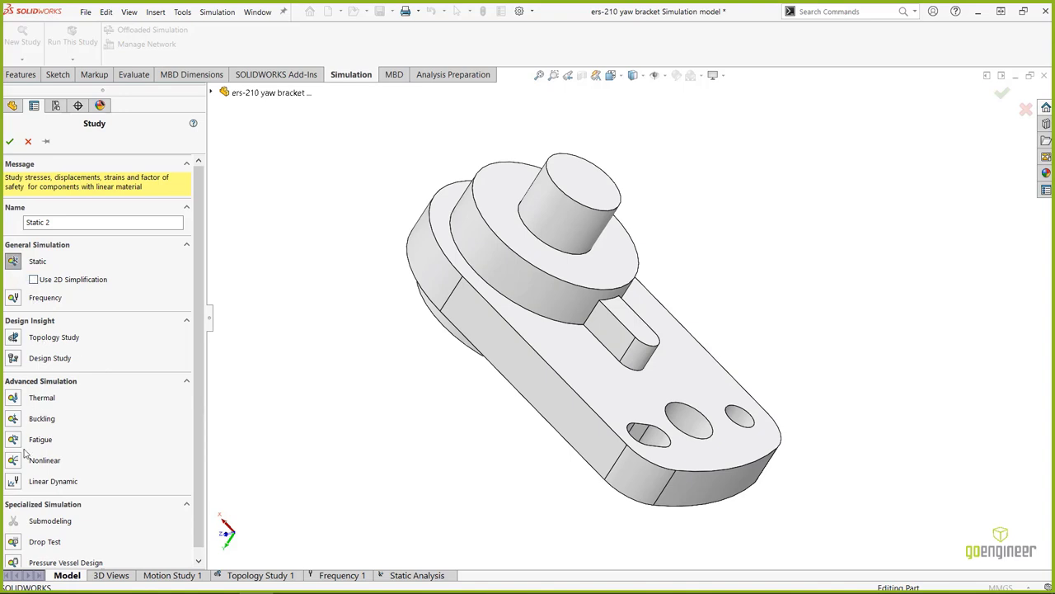
click(55, 223)
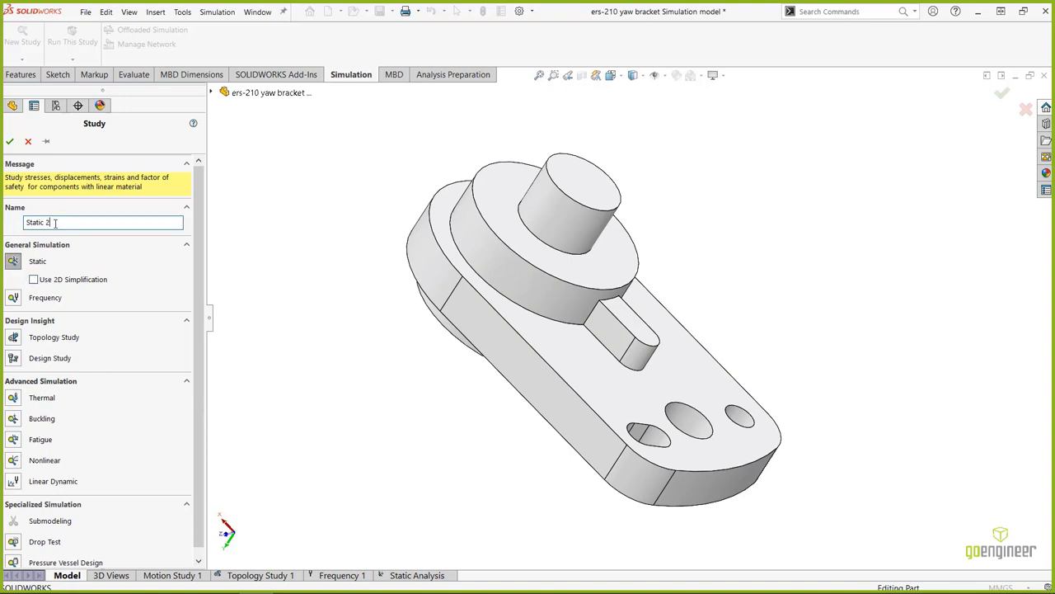
key(BackSpace)
text(1)
click(10, 141)
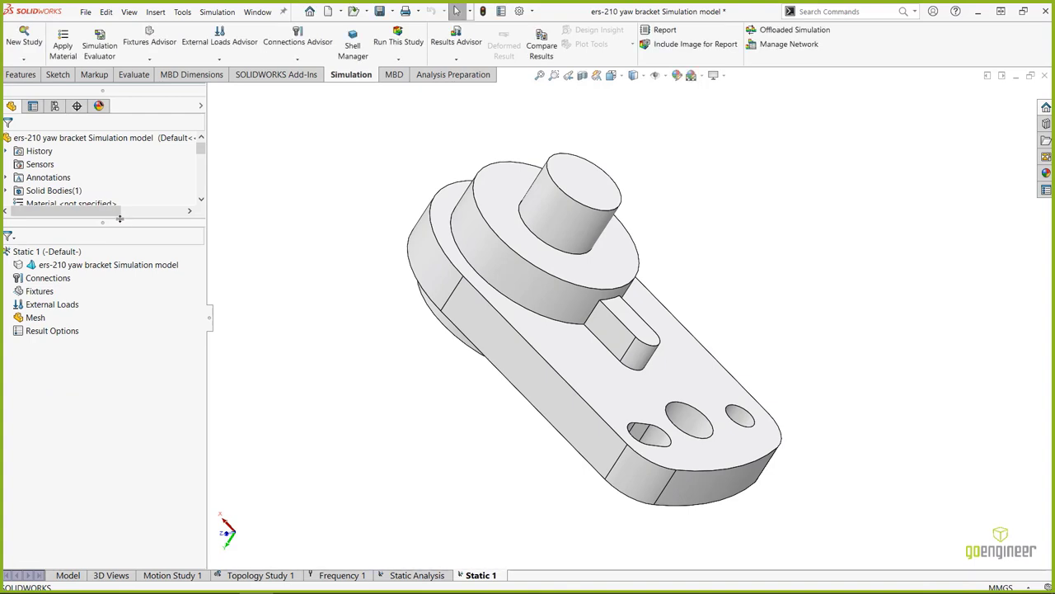
Give the study tree more room, check the Model tab, then return to the Static 1 study tab.
drag(120, 217, 119, 201)
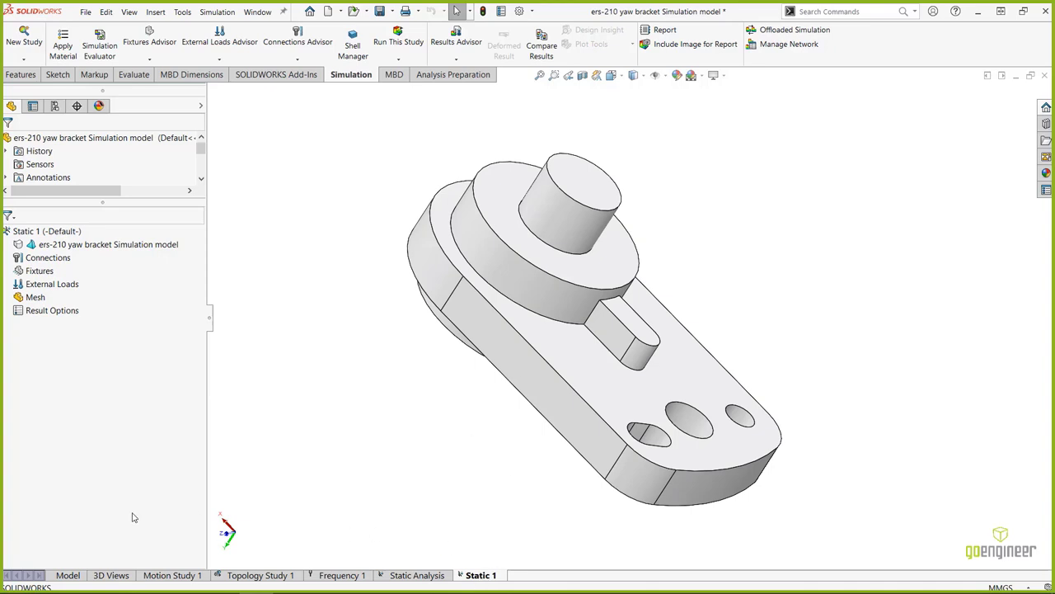
click(68, 574)
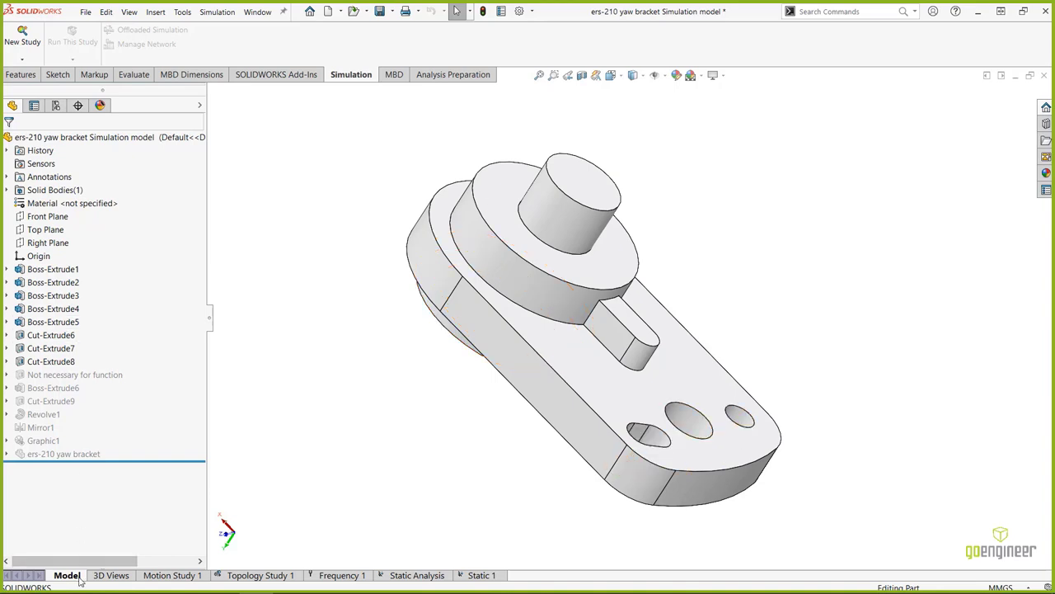
click(483, 577)
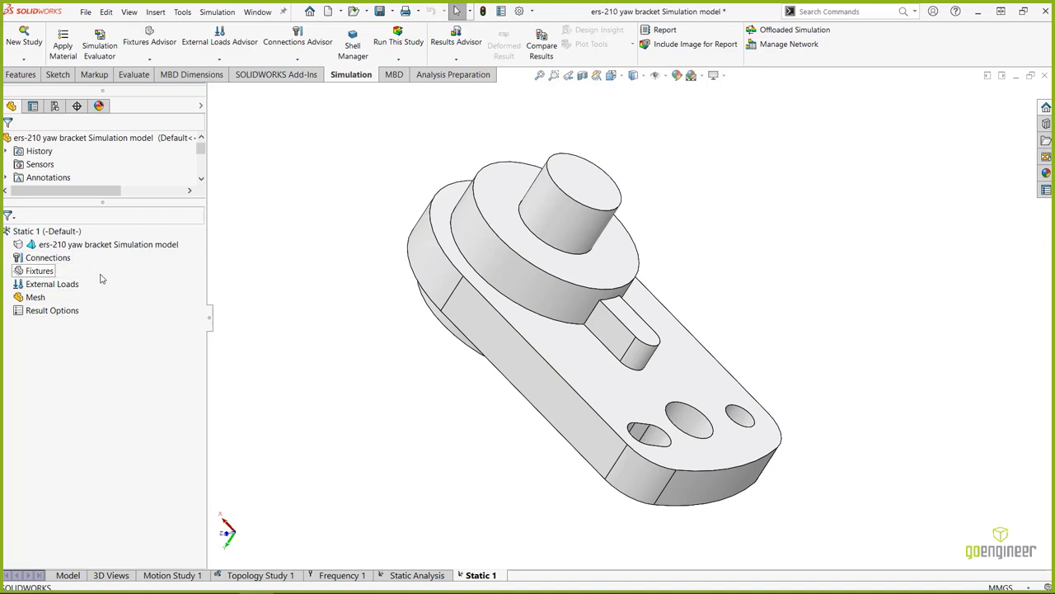
Open Apply/Edit Material for the bracket, close it without applying anything, and return to the Model tab.
click(53, 246)
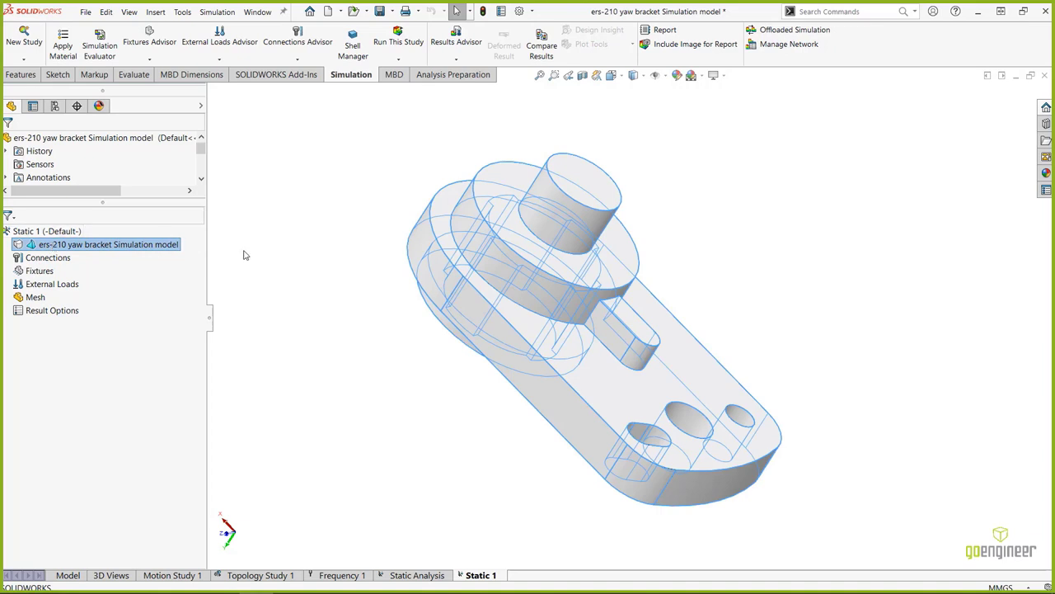
key(Escape)
right_click(56, 245)
click(97, 251)
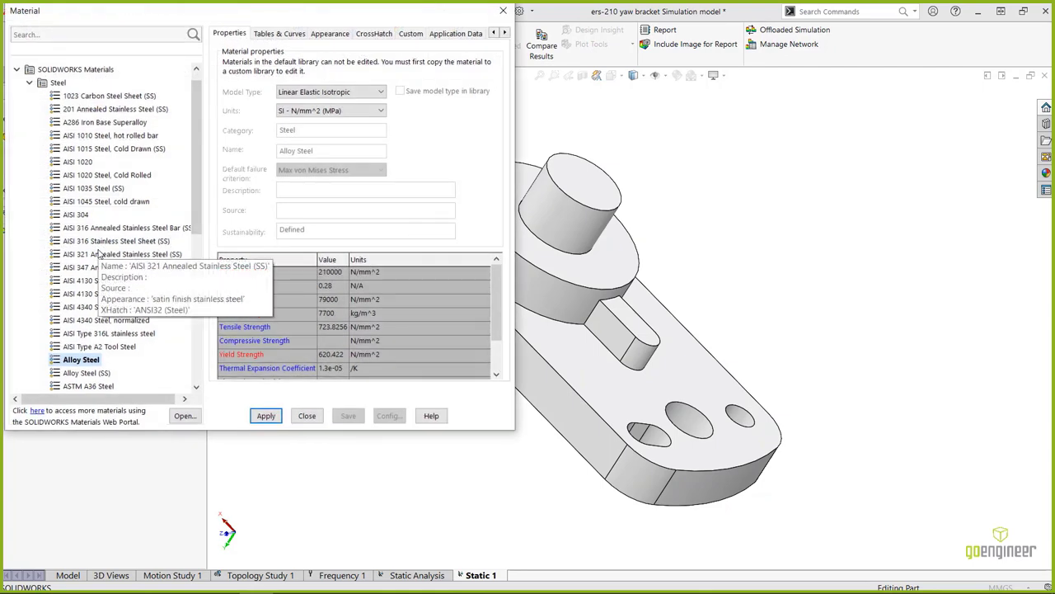
drag(155, 13, 464, 99)
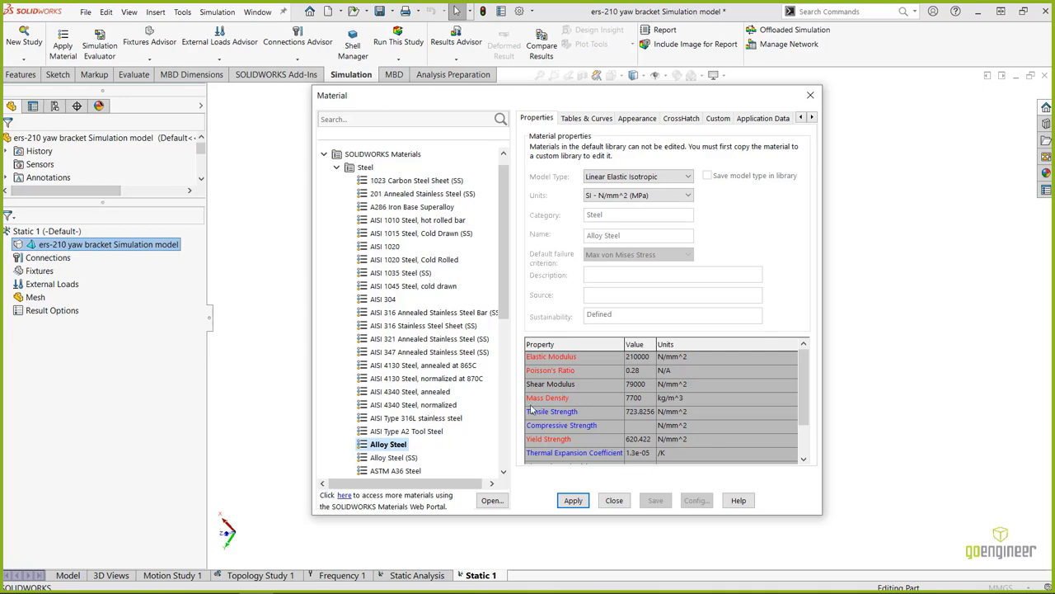
click(614, 500)
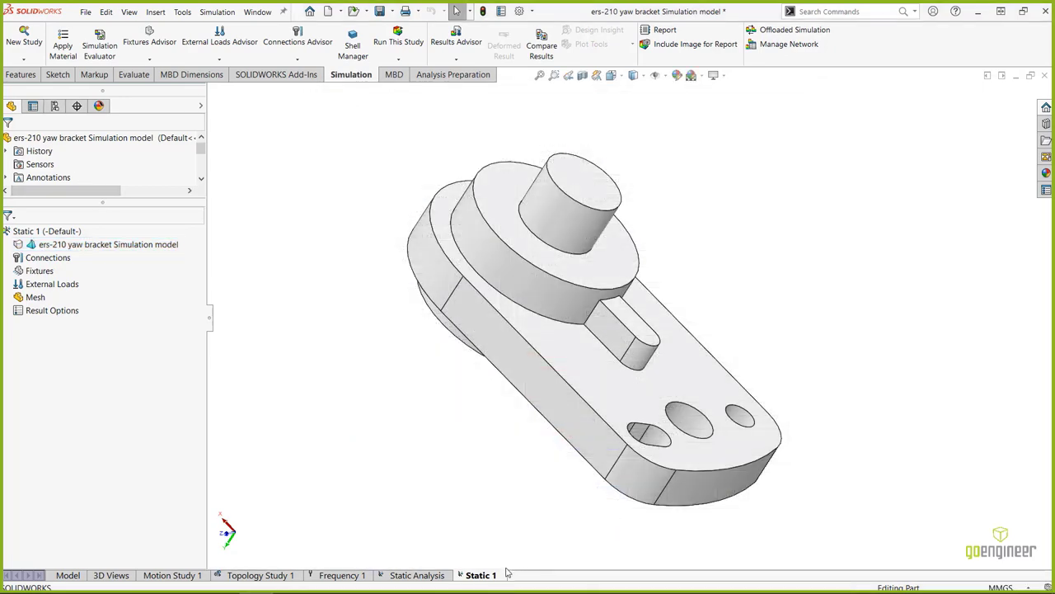
click(68, 575)
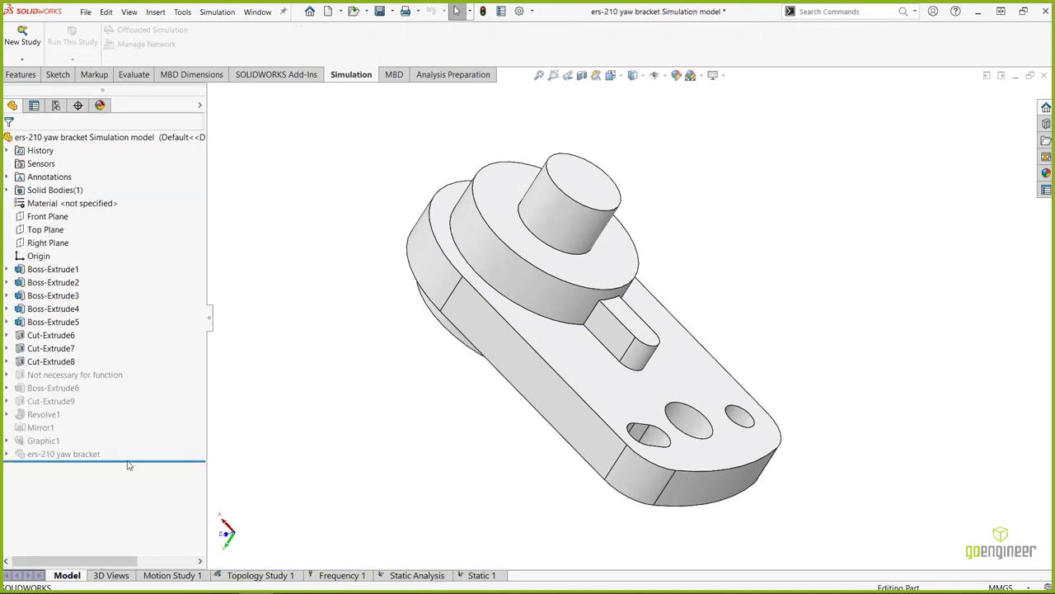
Check the part's material editor from the Model tree, then go to the Static 1 study.
right_click(35, 206)
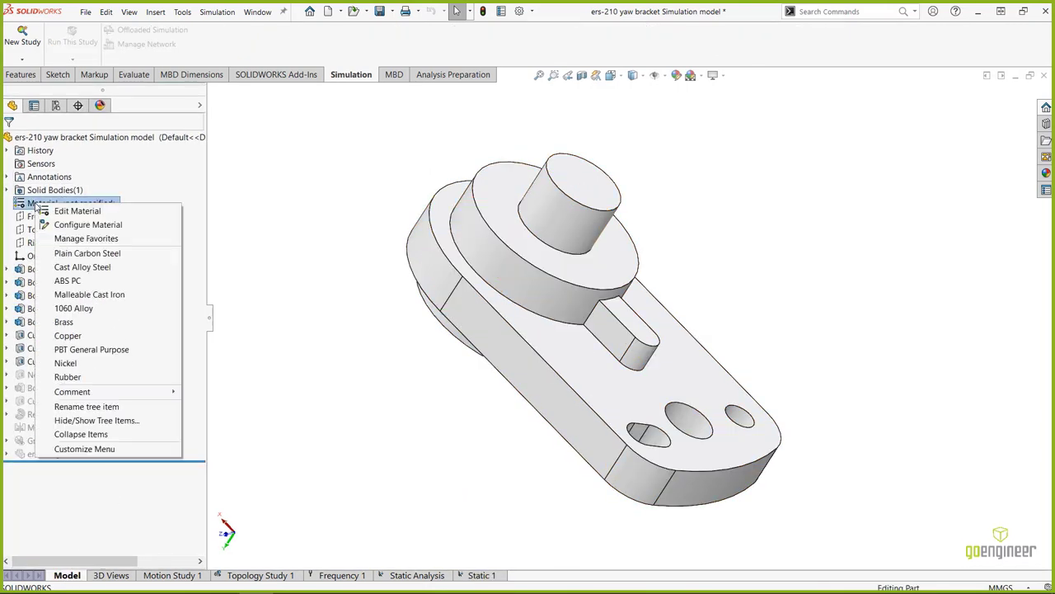
click(65, 212)
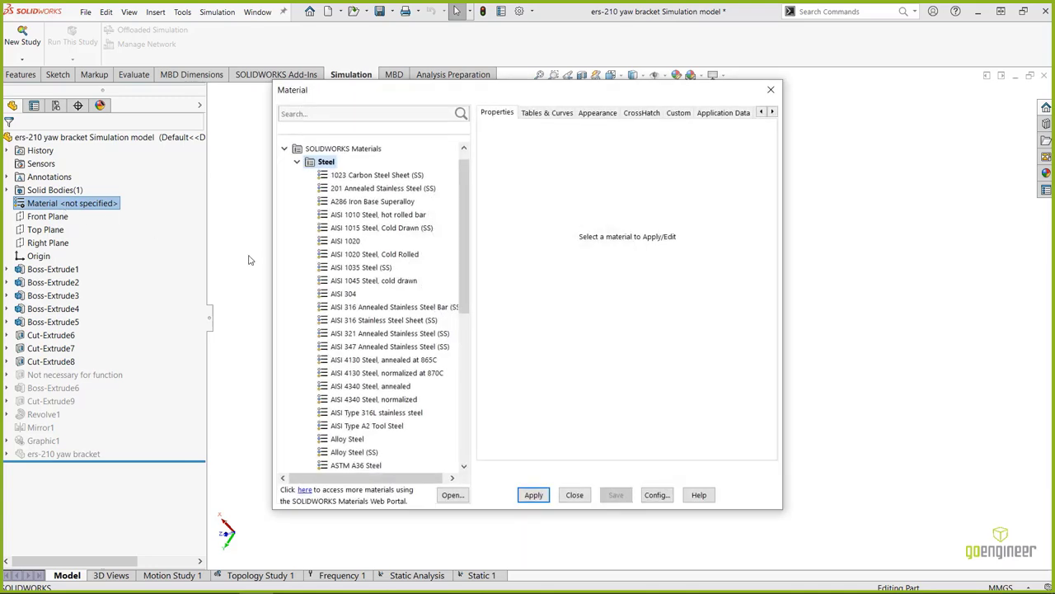
click(575, 495)
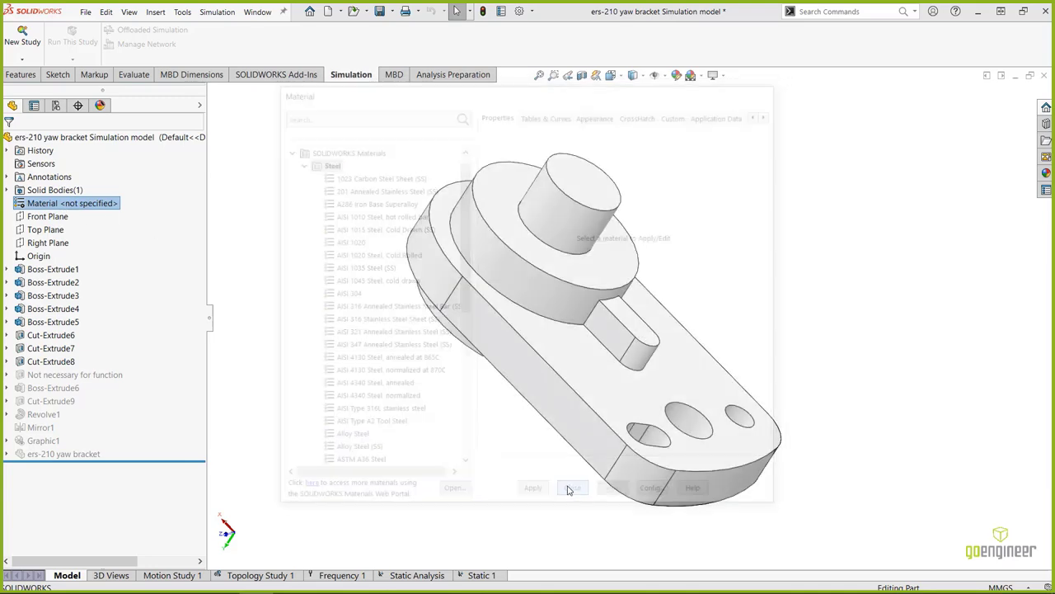
click(481, 575)
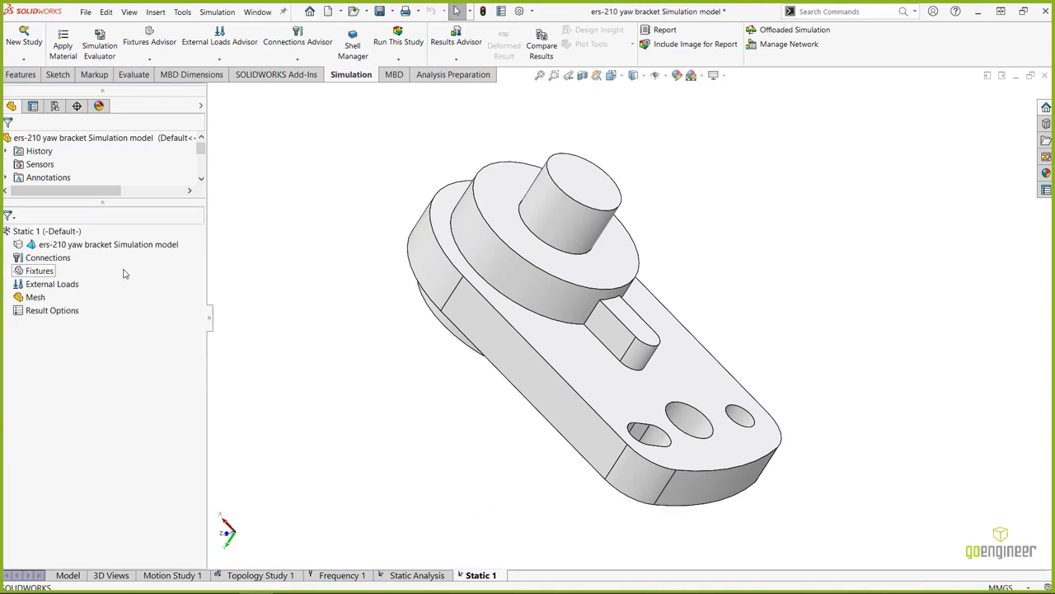
Apply ABS from the Plastics group to the bracket in Static 1.
right_click(77, 247)
click(124, 254)
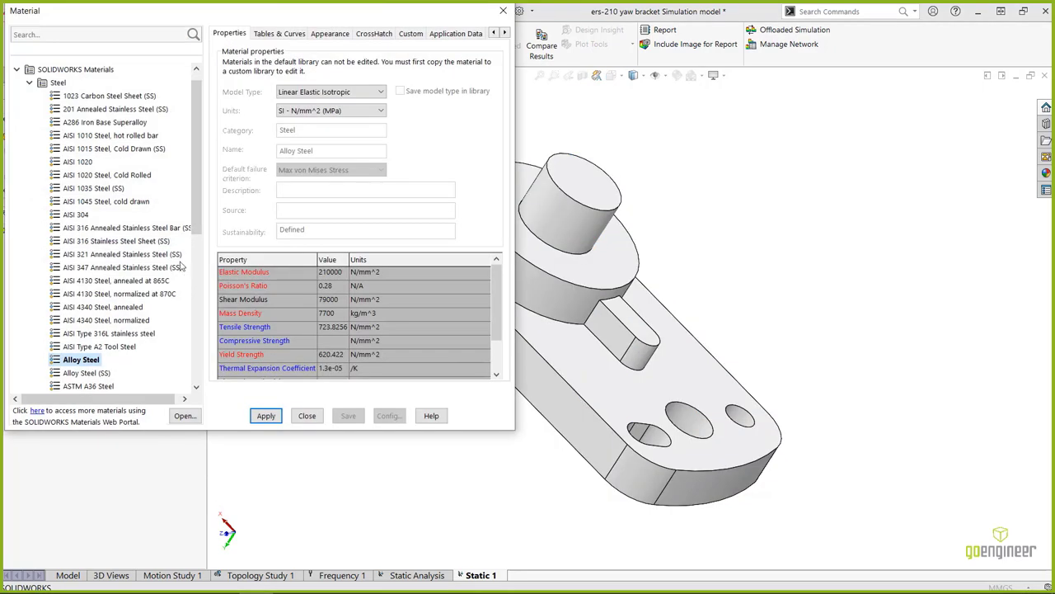
click(30, 84)
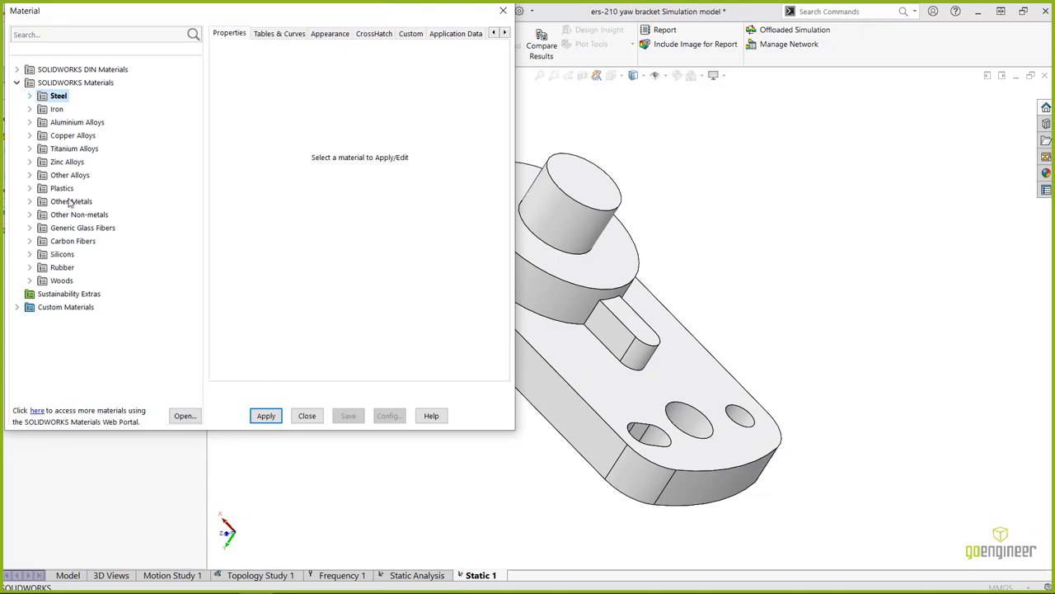
click(31, 189)
click(70, 85)
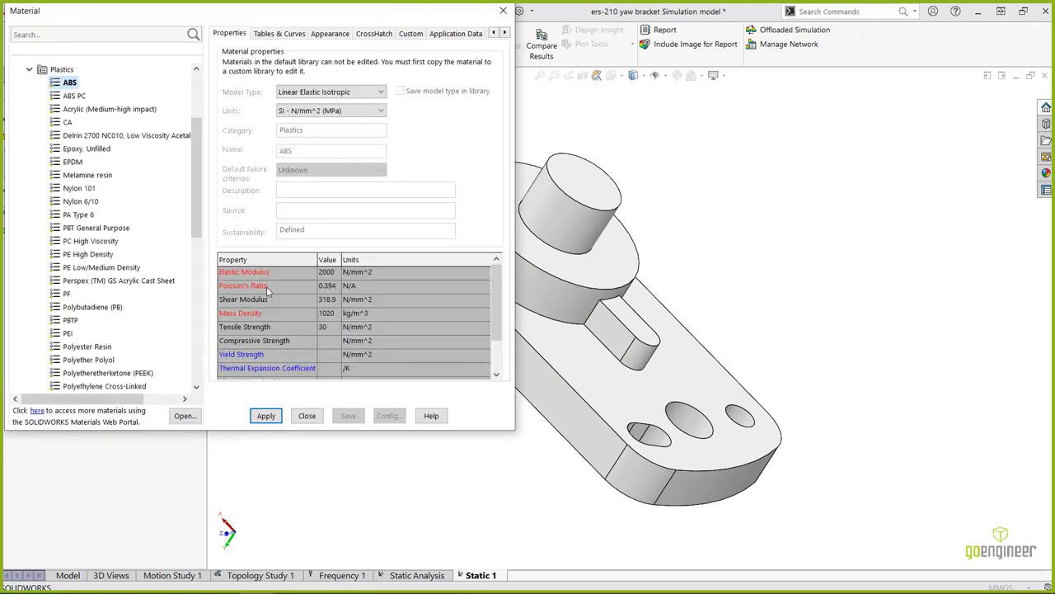
click(266, 415)
click(305, 416)
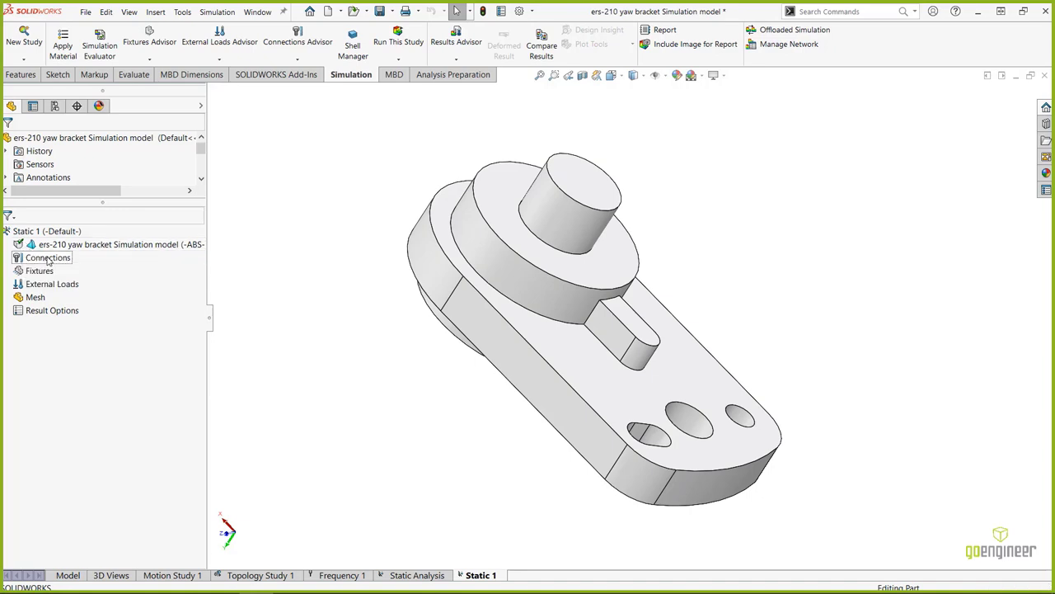
right_click(48, 261)
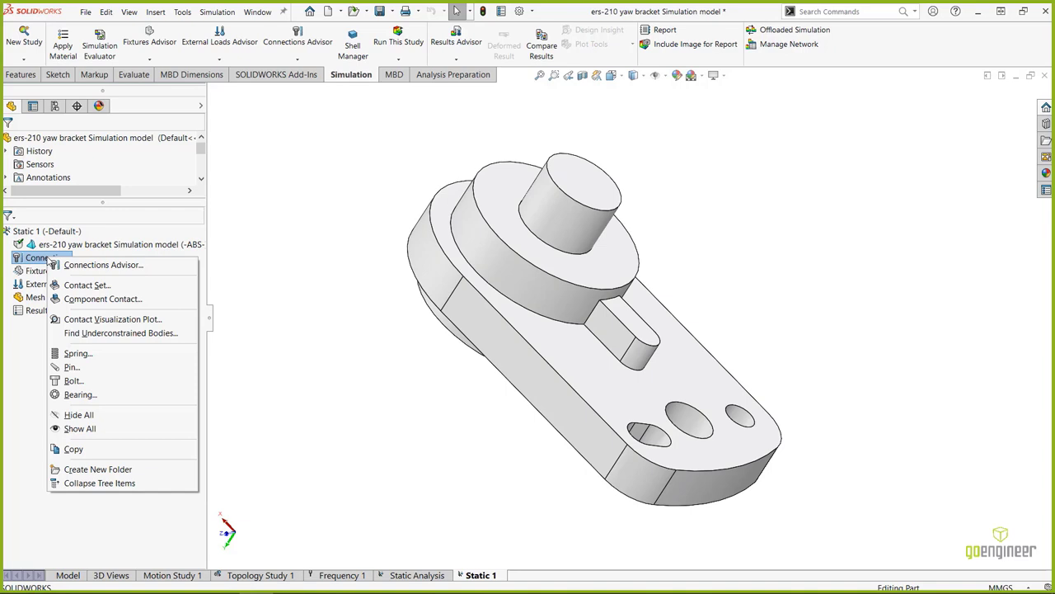
click(234, 260)
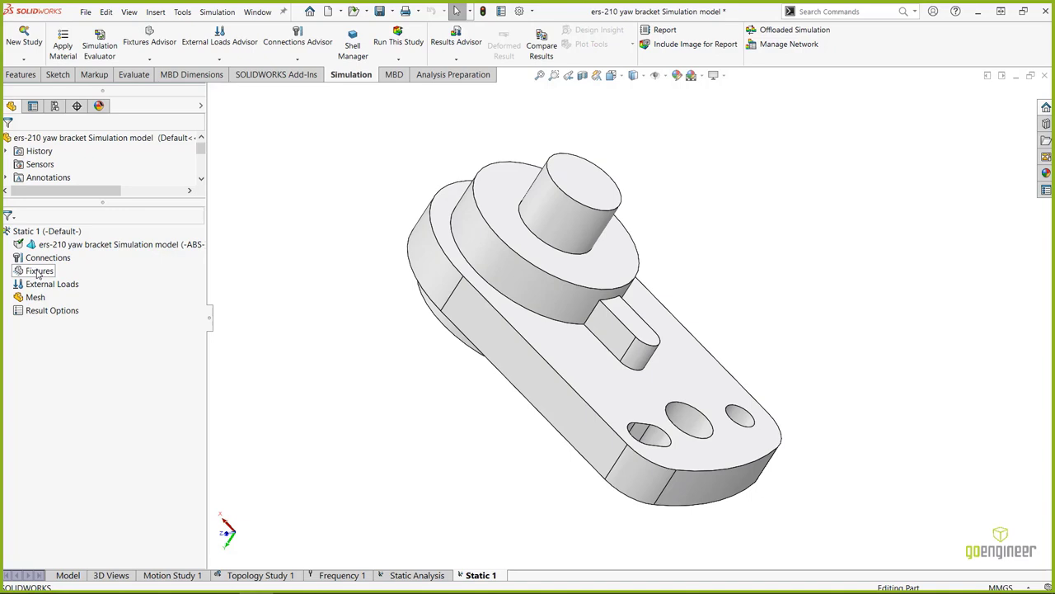
click(525, 374)
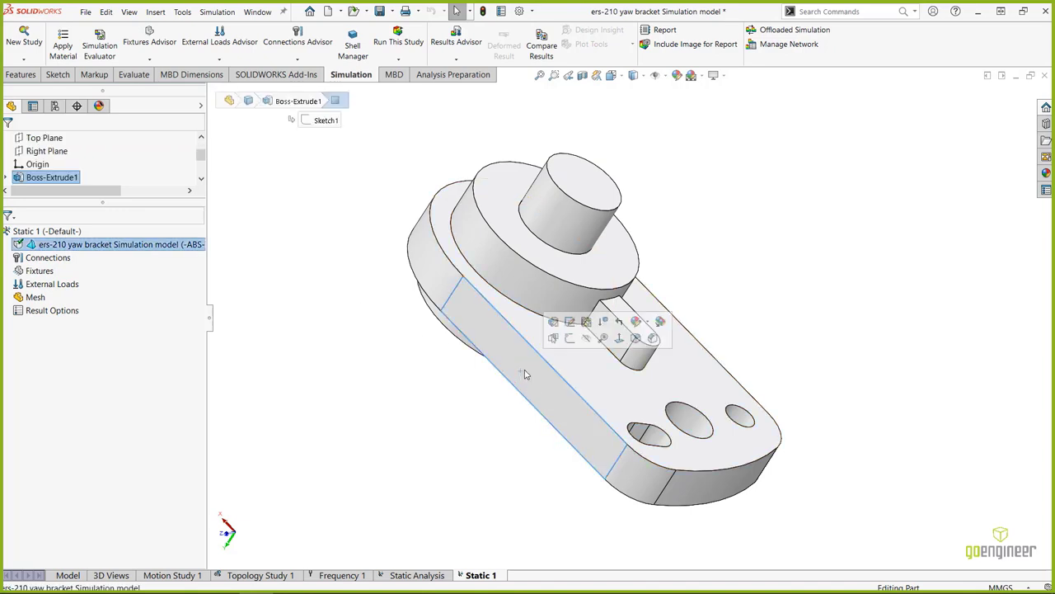
middle_drag(525, 375, 525, 404)
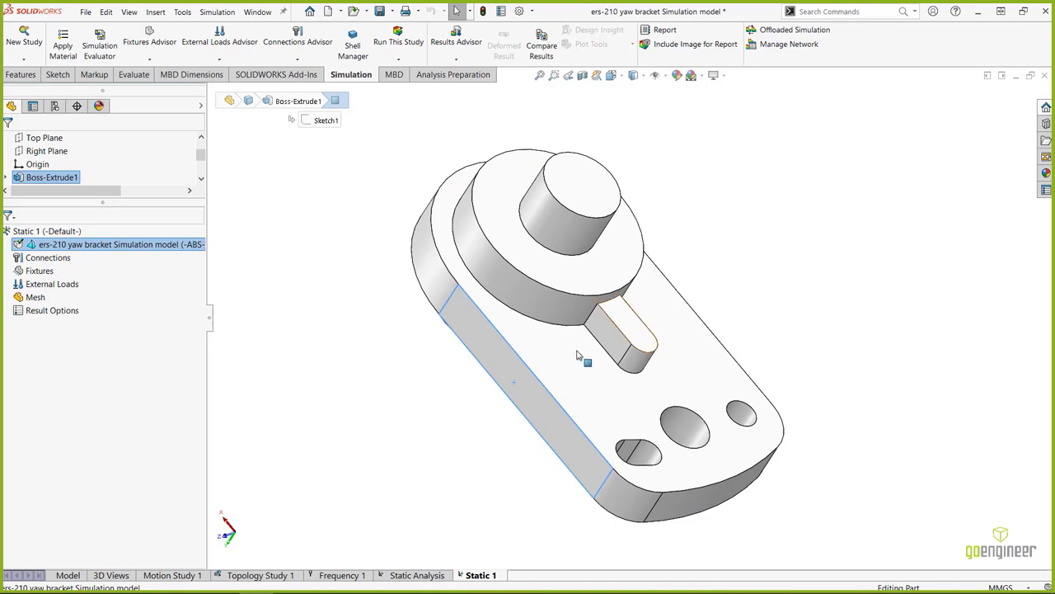
click(429, 407)
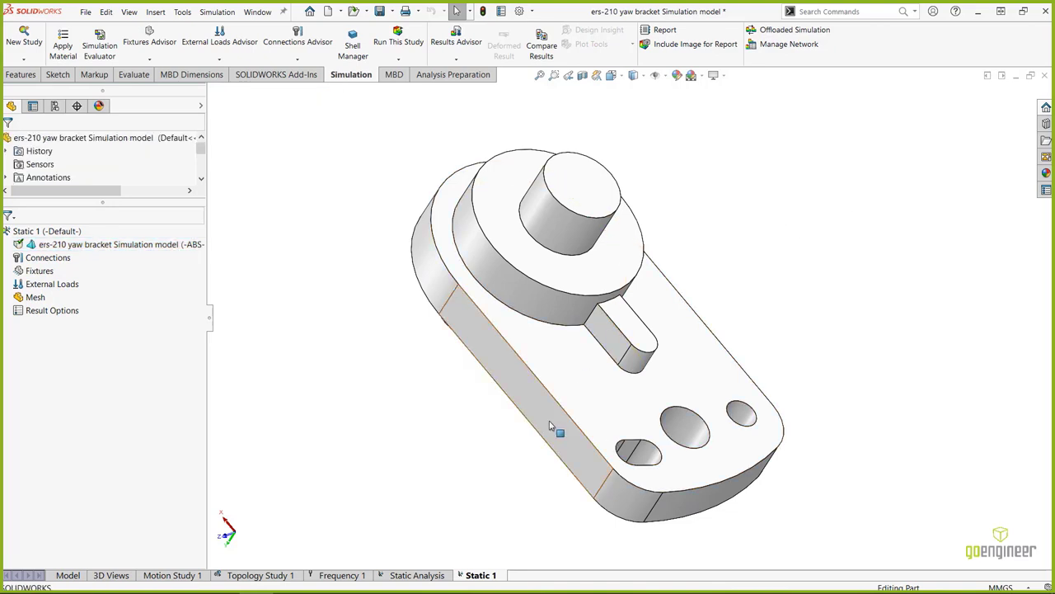
click(685, 437)
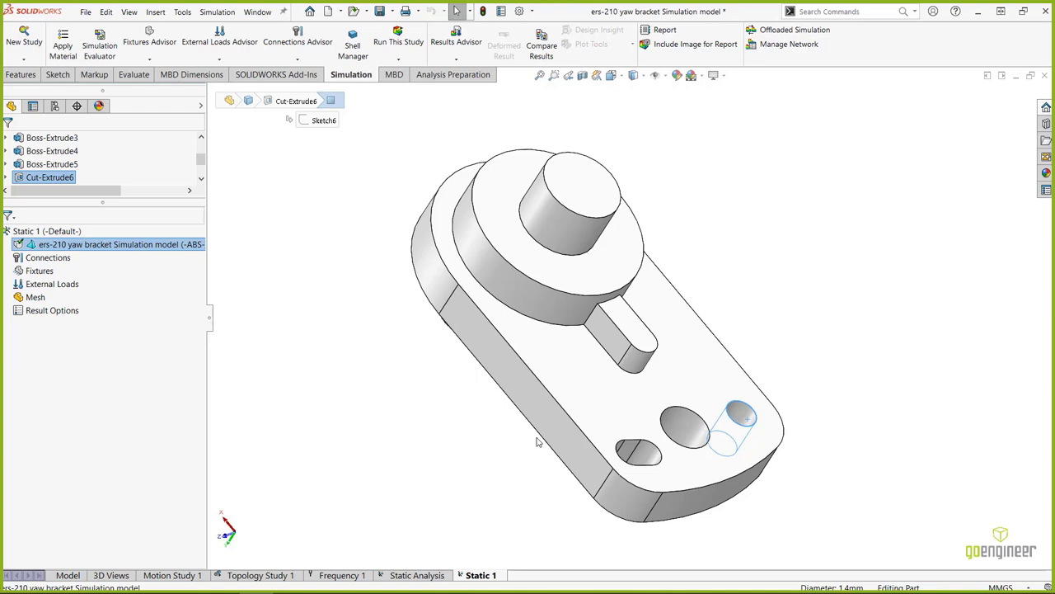
click(470, 425)
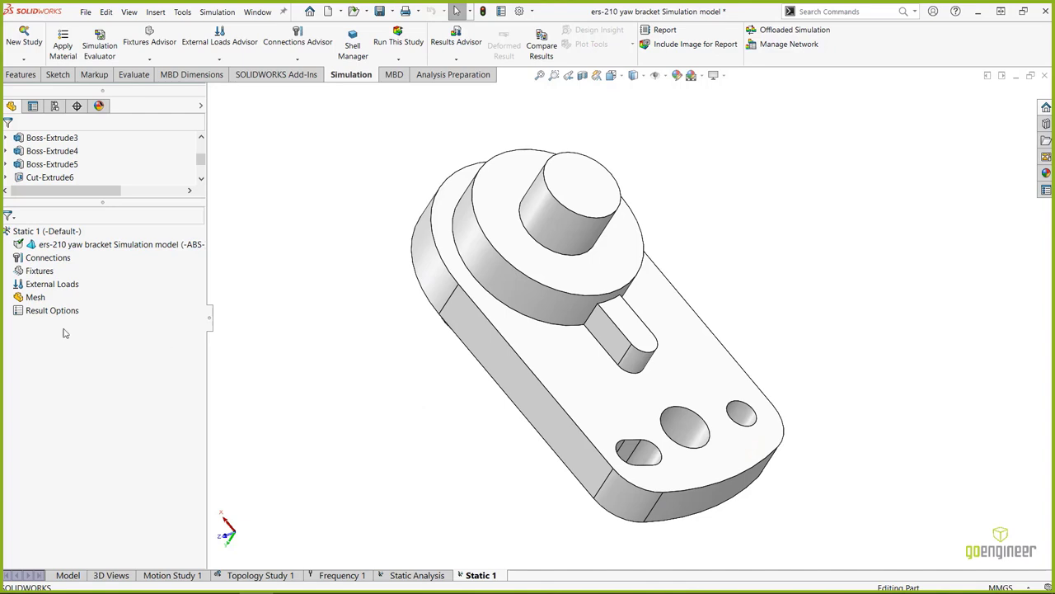
Create a Fixed Geometry fixture on the six inner faces of the three narrow-end mounting holes.
right_click(38, 275)
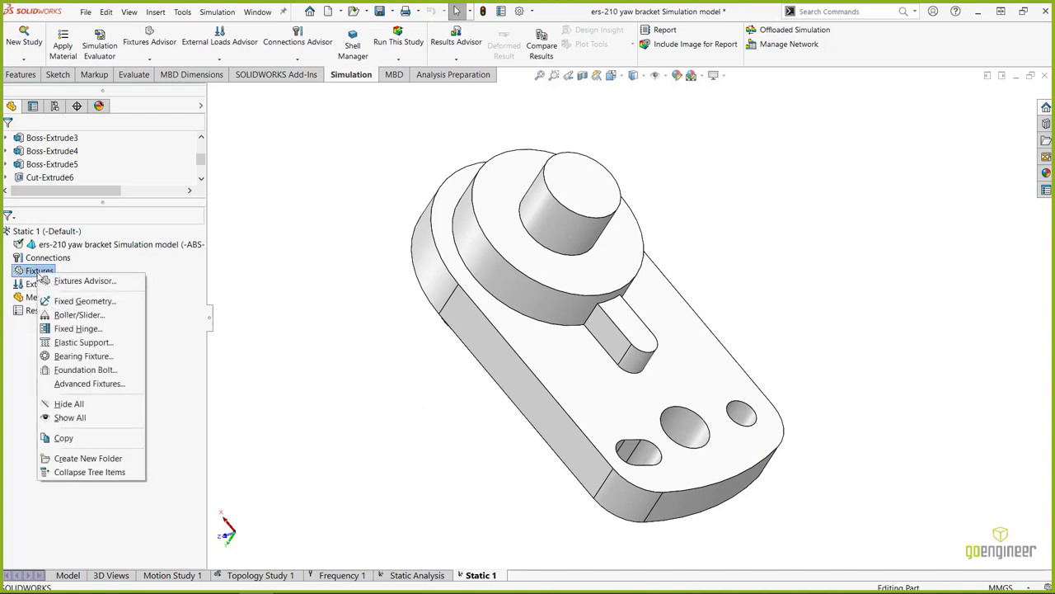
click(74, 302)
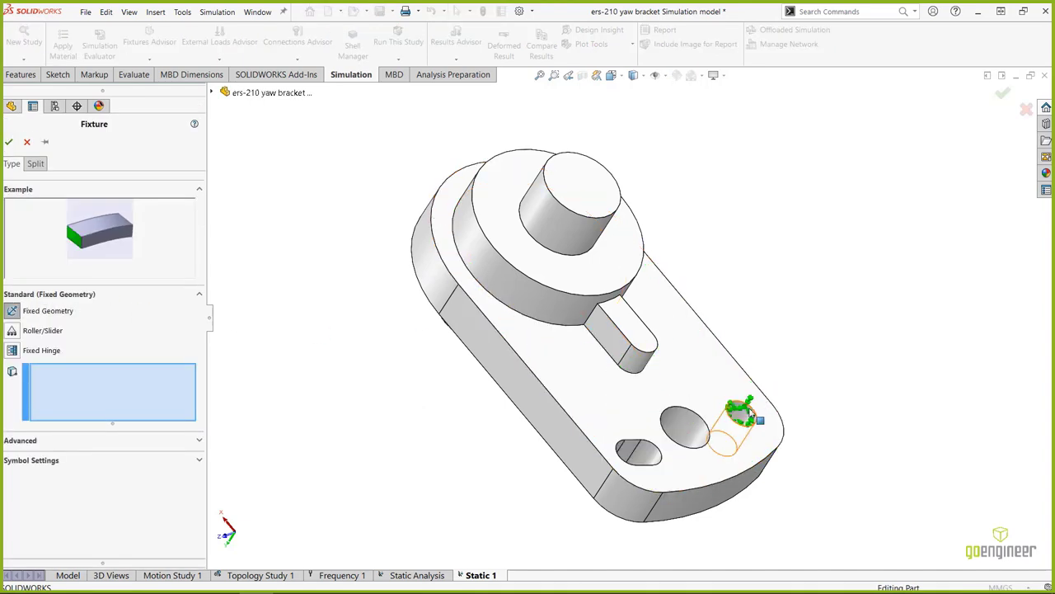
click(752, 415)
click(685, 426)
middle_drag(684, 426, 643, 461)
scroll(635, 449, down, 5)
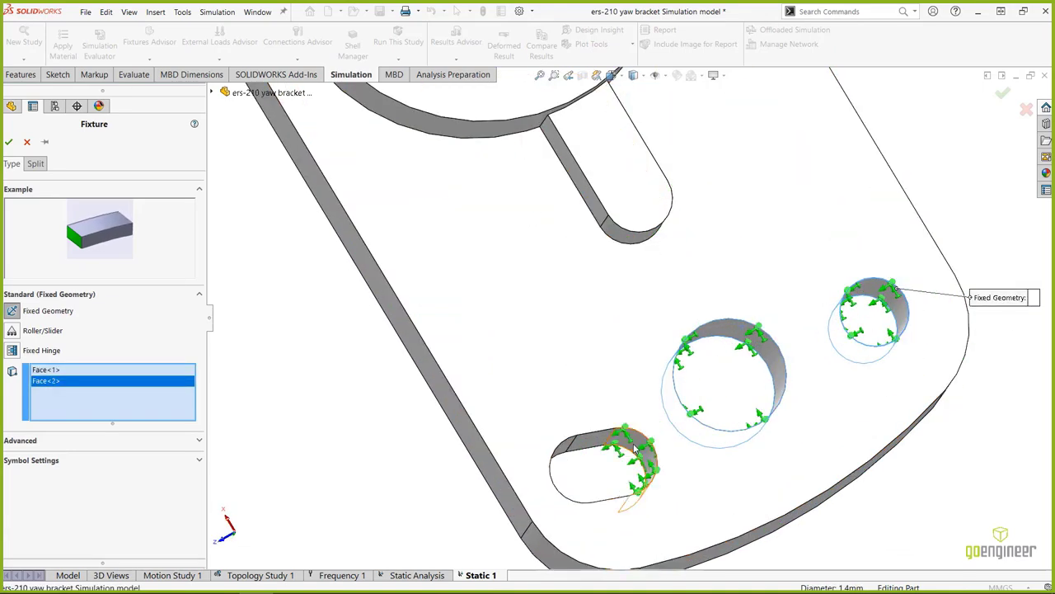
click(635, 449)
click(606, 448)
middle_drag(606, 448, 577, 505)
click(554, 487)
click(577, 505)
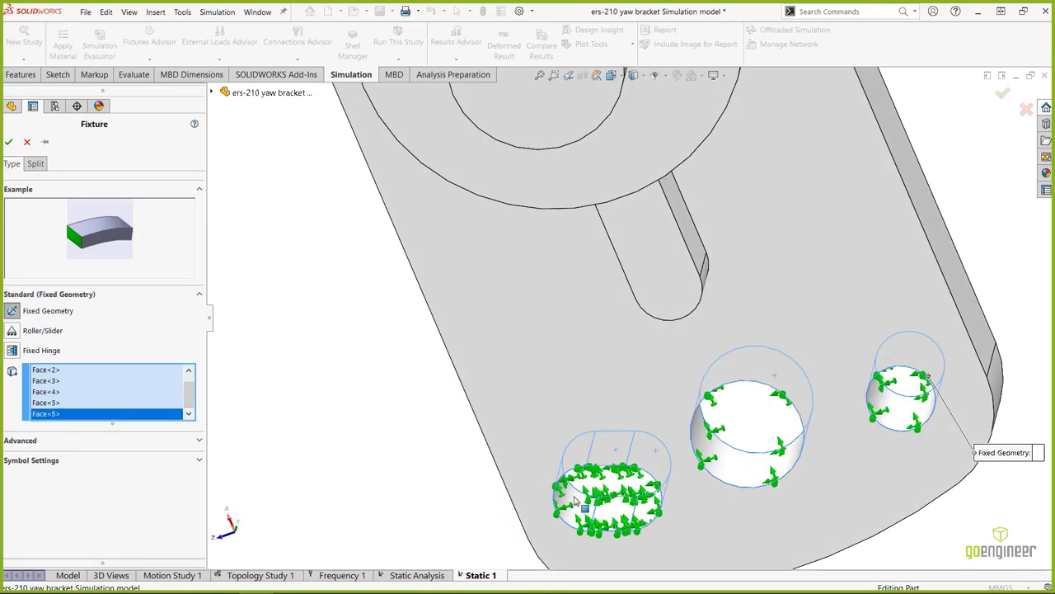
scroll(577, 505, up, 3)
middle_drag(461, 431, 383, 262)
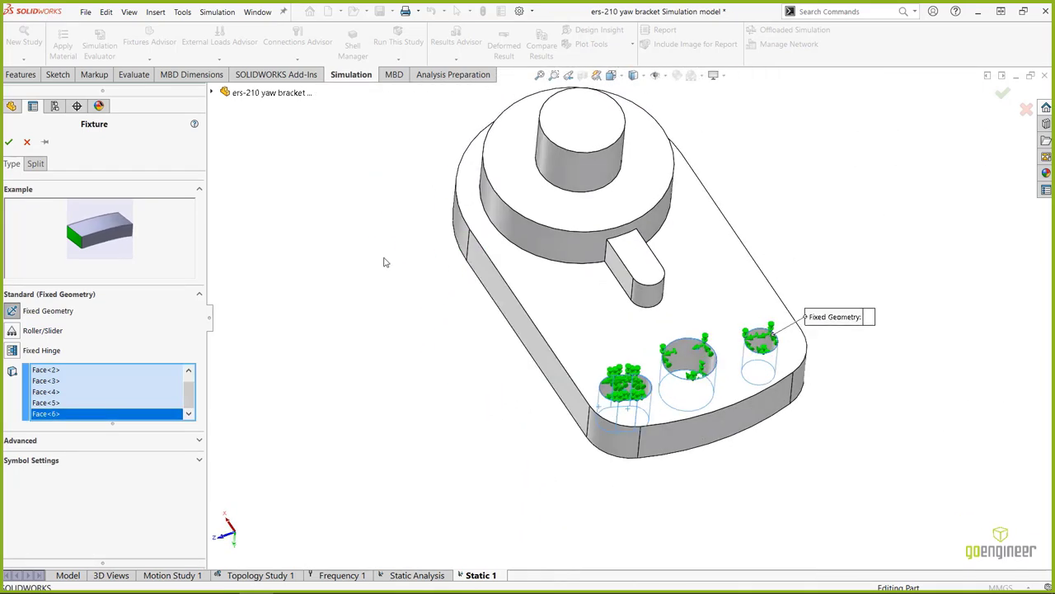
click(10, 143)
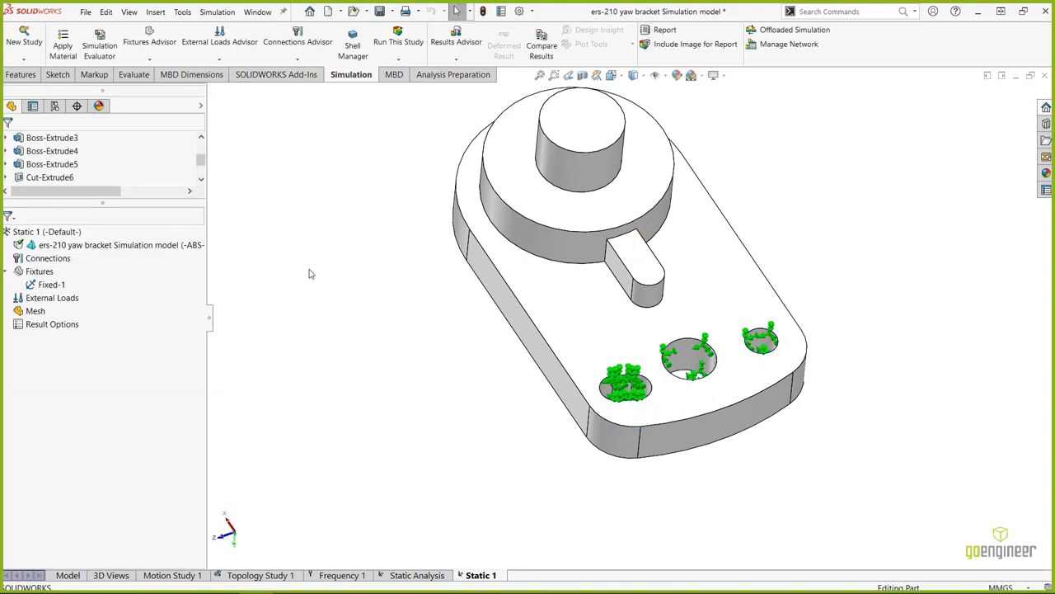
Orbit the bracket, select and clear the upright cylinder face, then bring up the Fixtures menu.
scroll(528, 256, up, 3)
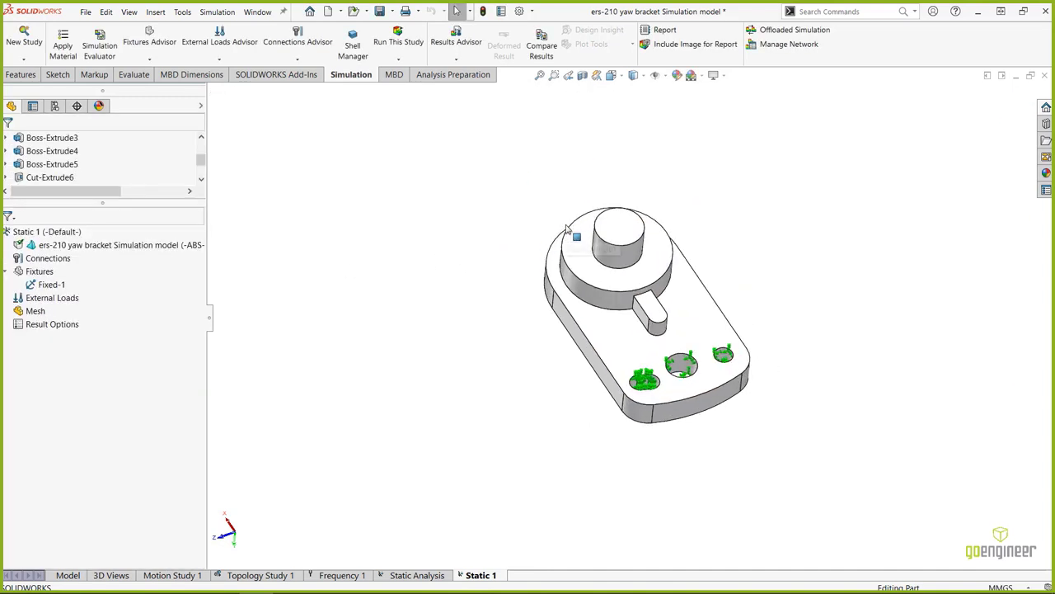
scroll(726, 198, down, 3)
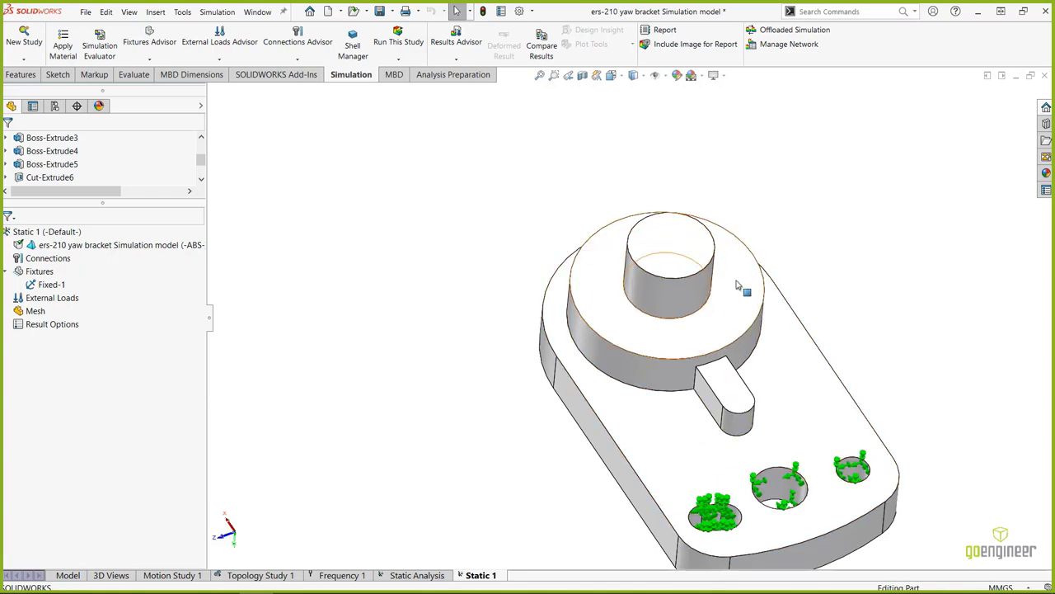
click(686, 262)
middle_drag(686, 262, 757, 299)
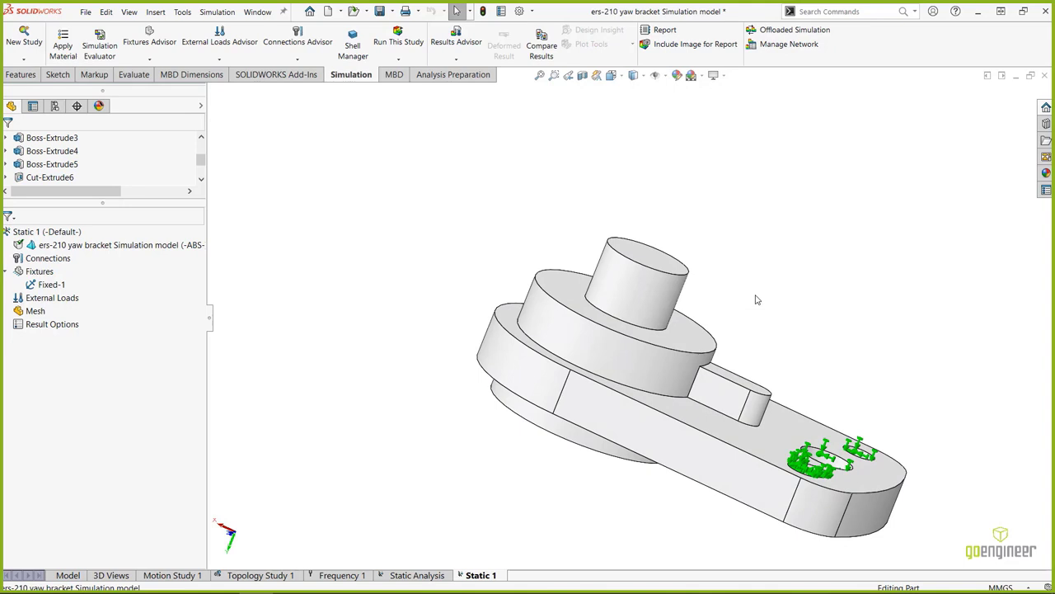
middle_drag(757, 299, 719, 322)
click(664, 302)
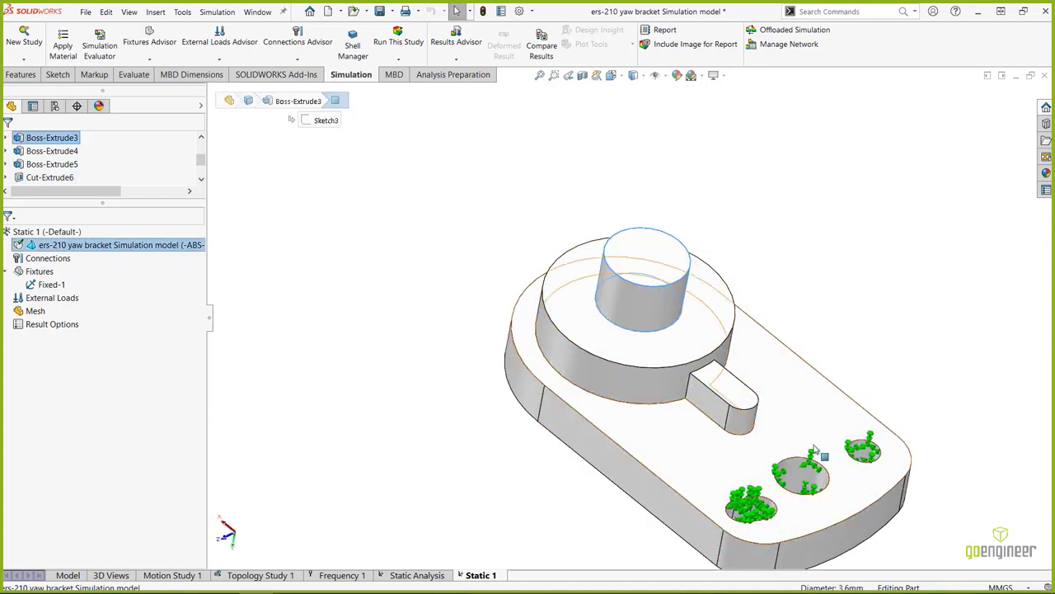
click(554, 499)
middle_drag(608, 419, 643, 351)
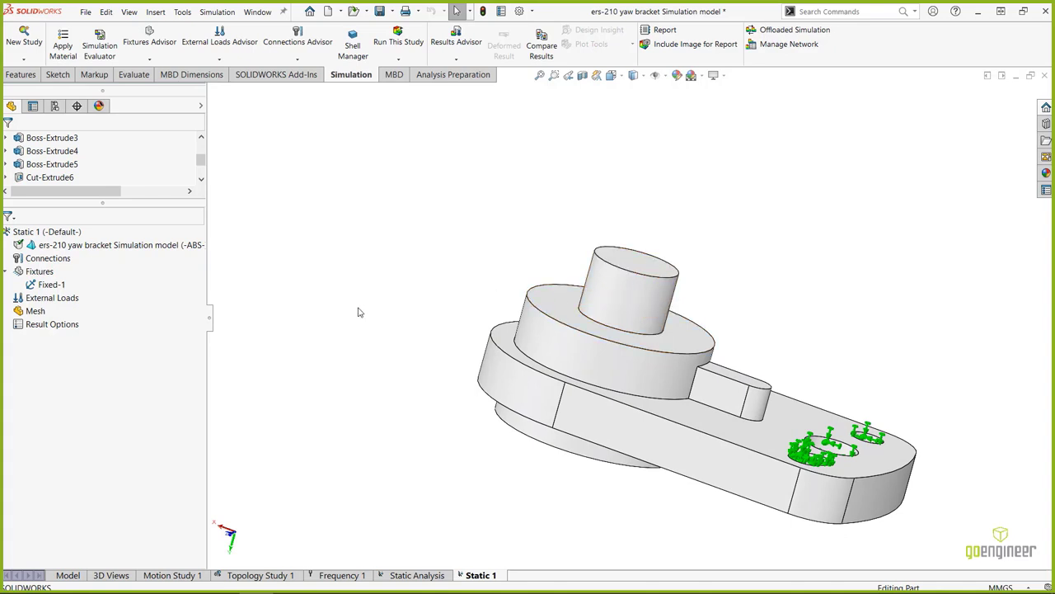
right_click(25, 274)
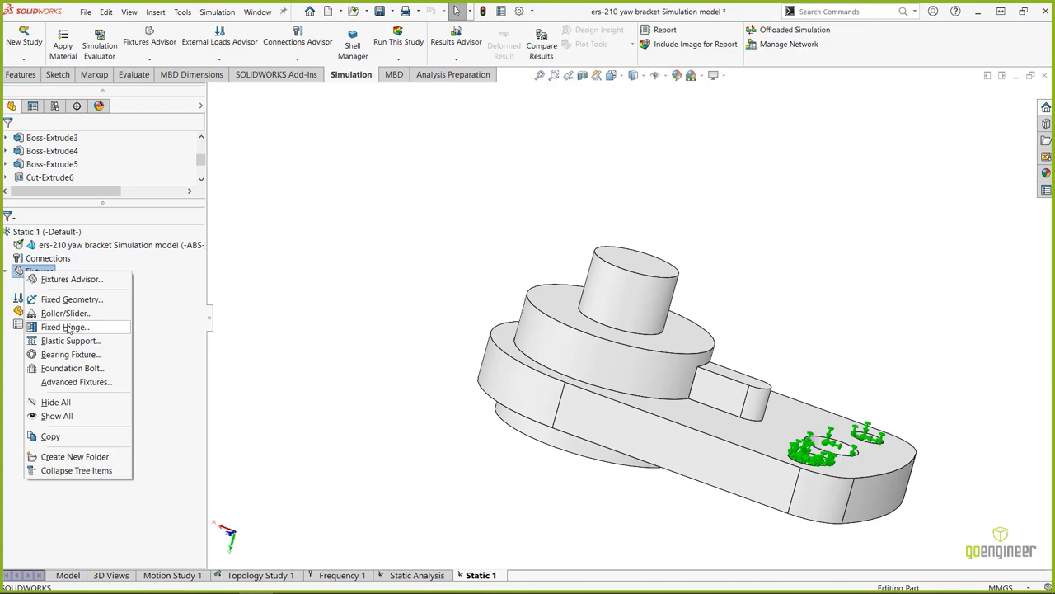
Start an Advanced Fixture, preview the flat-face and Fixed Hinge types, then return to Advanced types.
click(58, 383)
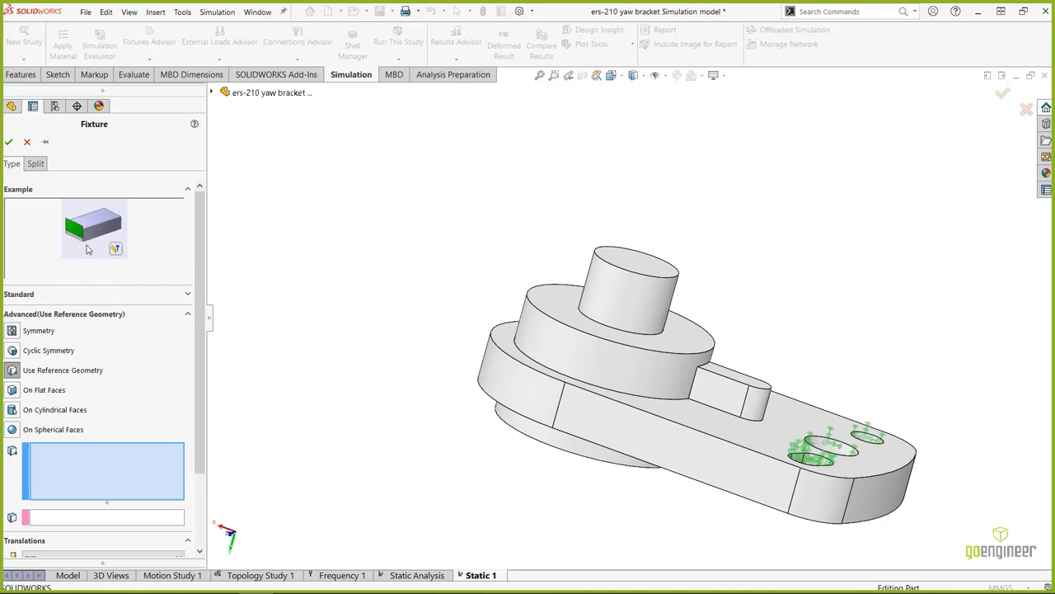
click(21, 392)
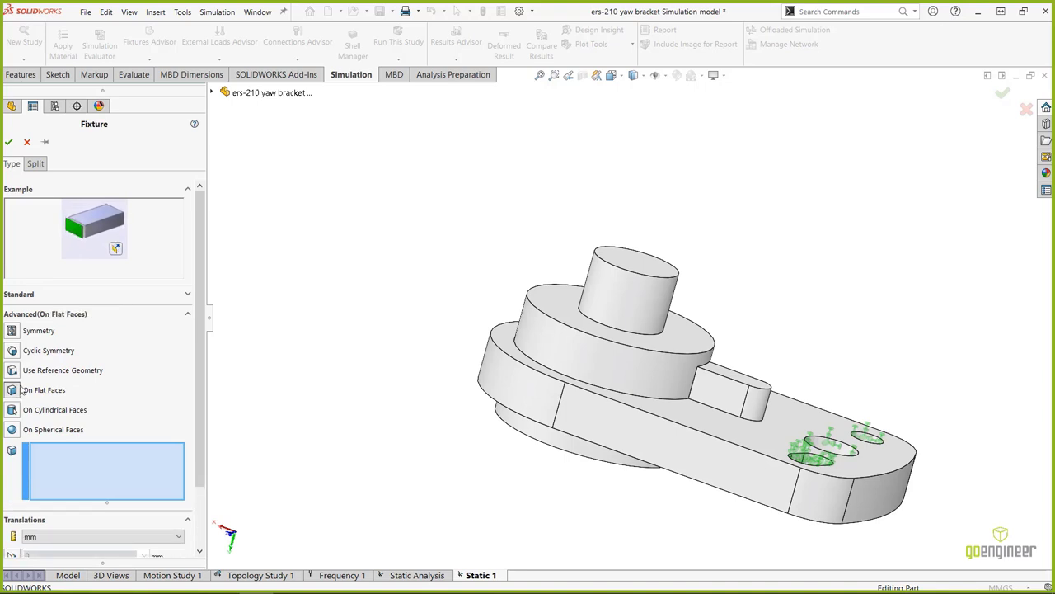
click(27, 298)
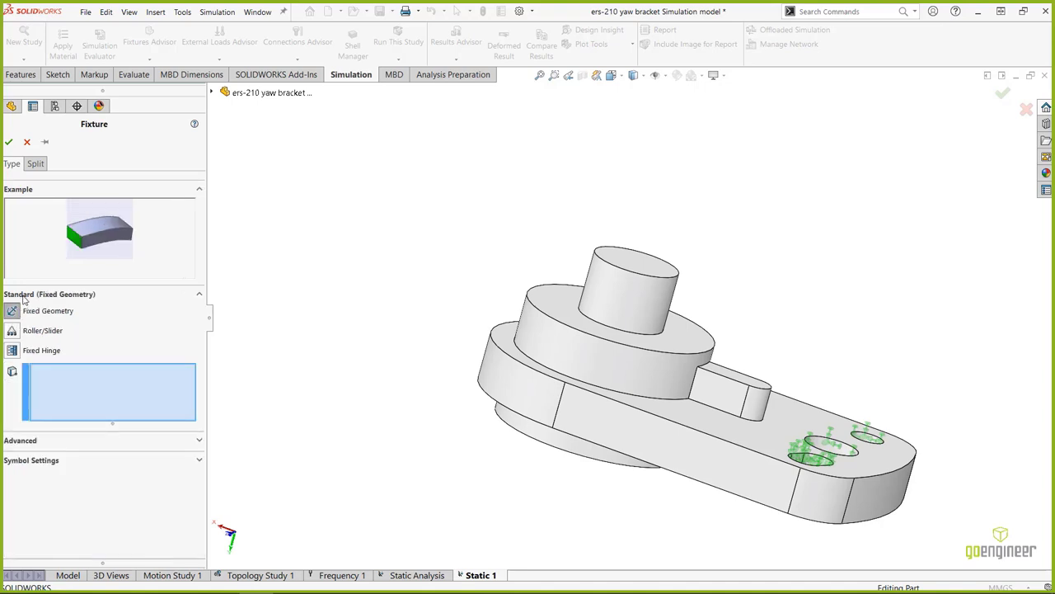
click(13, 350)
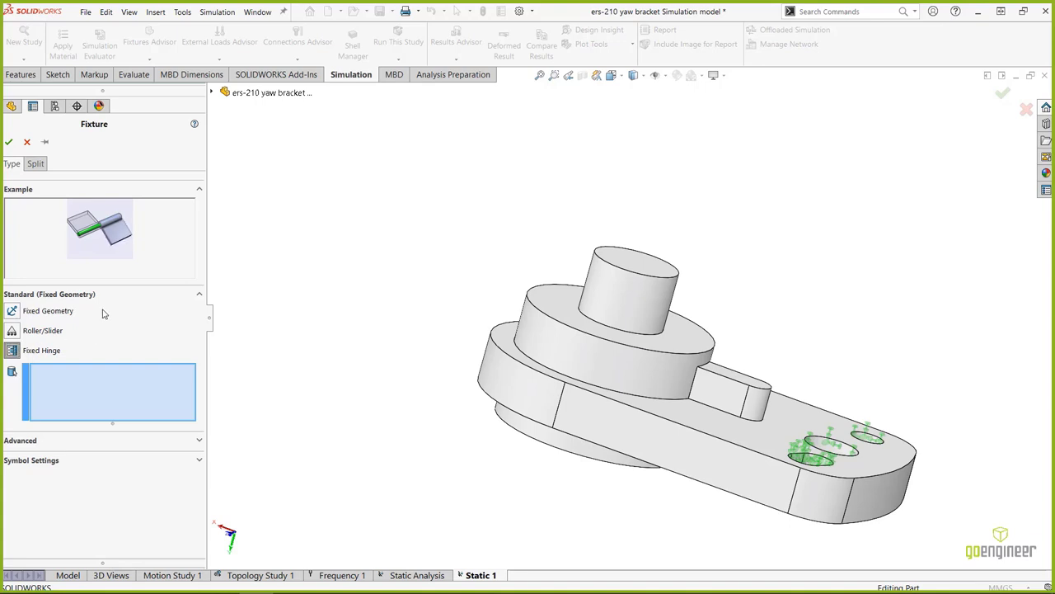
click(33, 440)
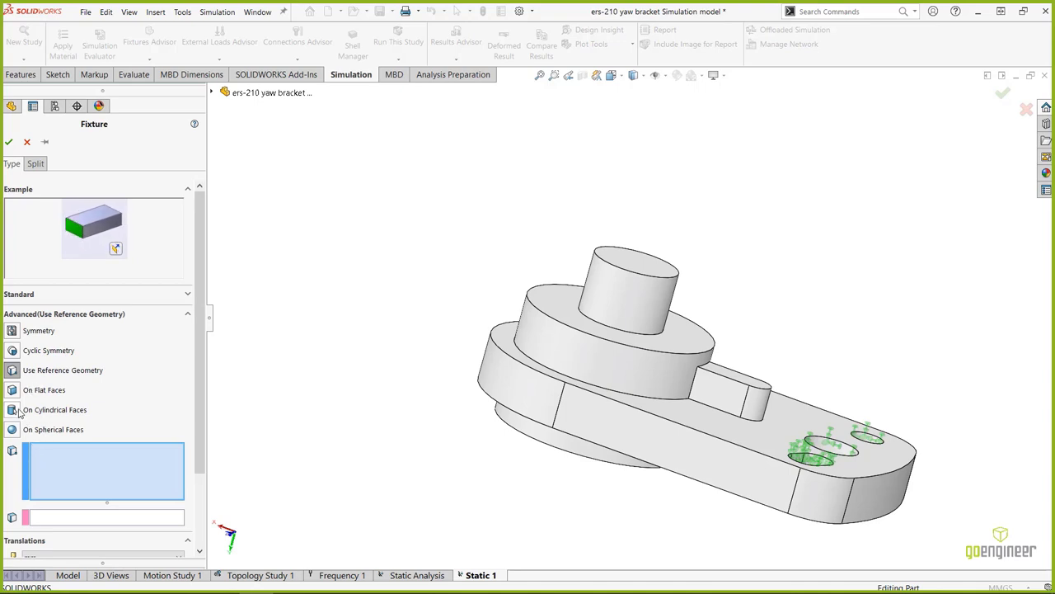
Fix the upright cylinder's outer face with an On Cylindrical Faces restraint at 0 mm radial translation.
click(18, 411)
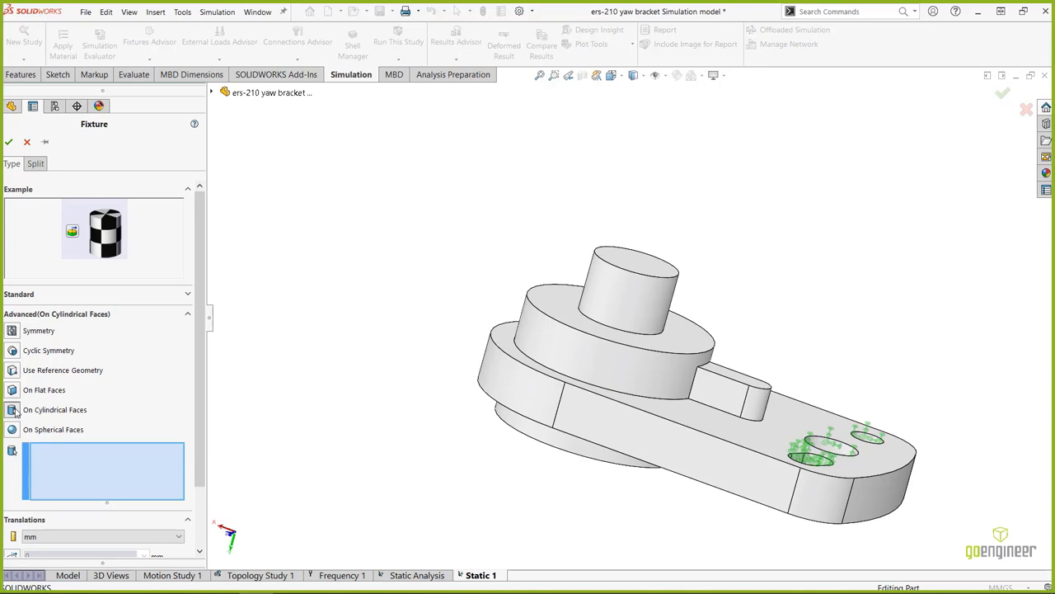
click(624, 301)
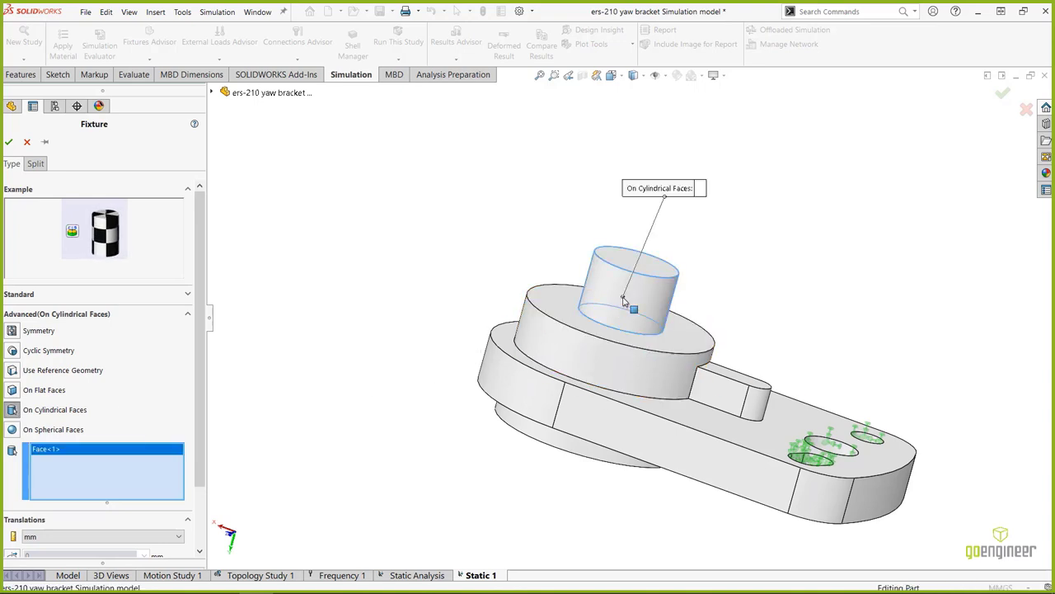
middle_drag(507, 292, 492, 329)
drag(199, 353, 200, 427)
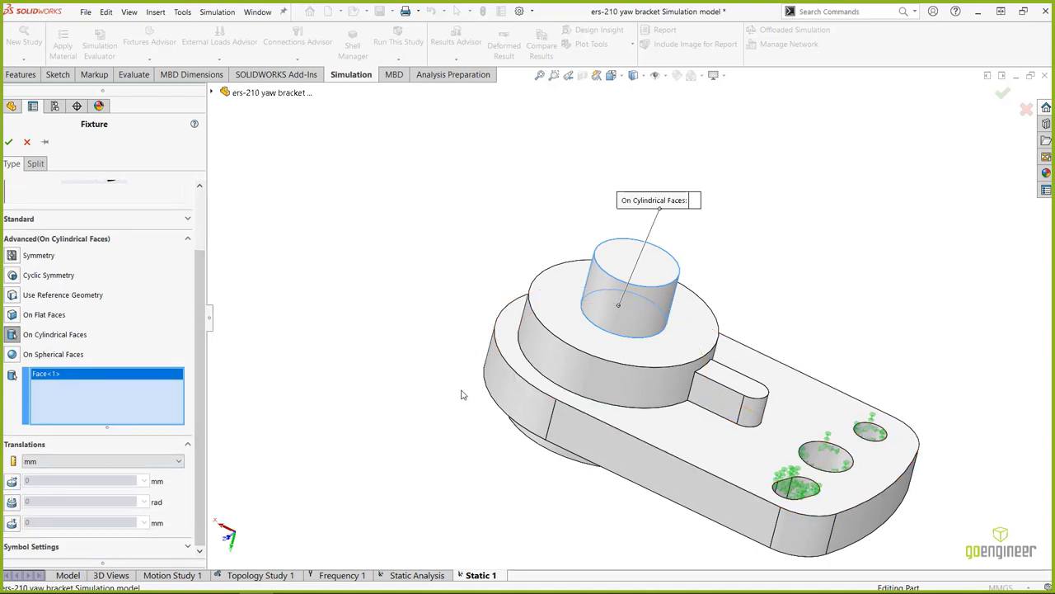
middle_drag(463, 395, 281, 532)
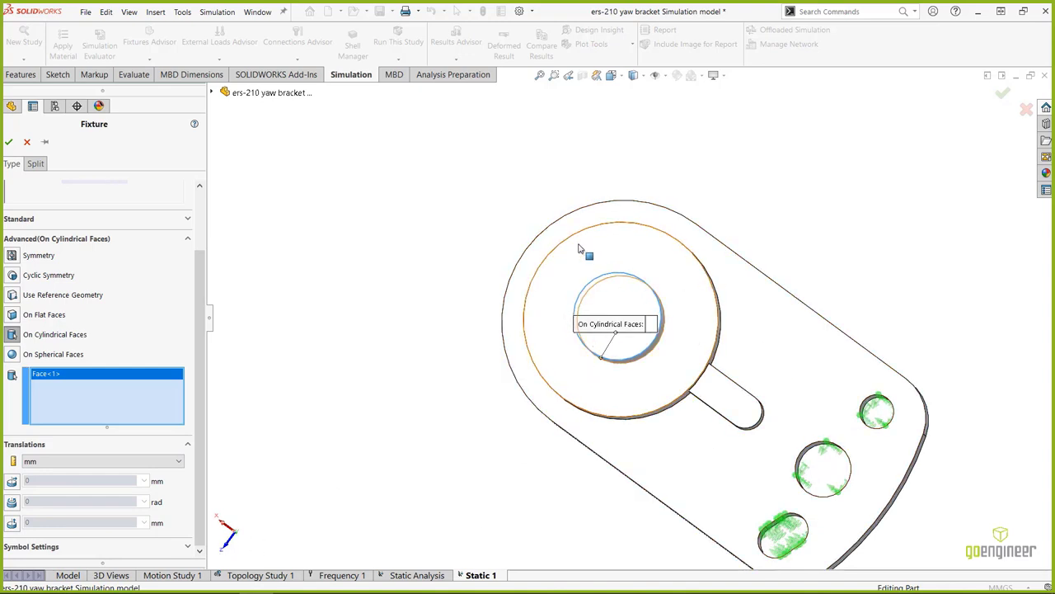
click(11, 481)
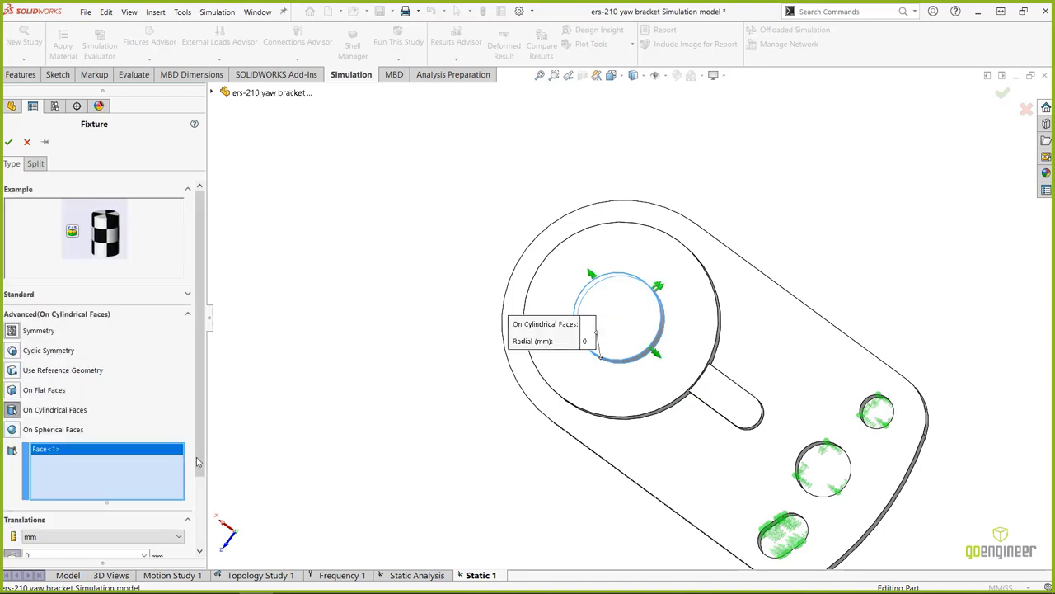
scroll(198, 462, down, 3)
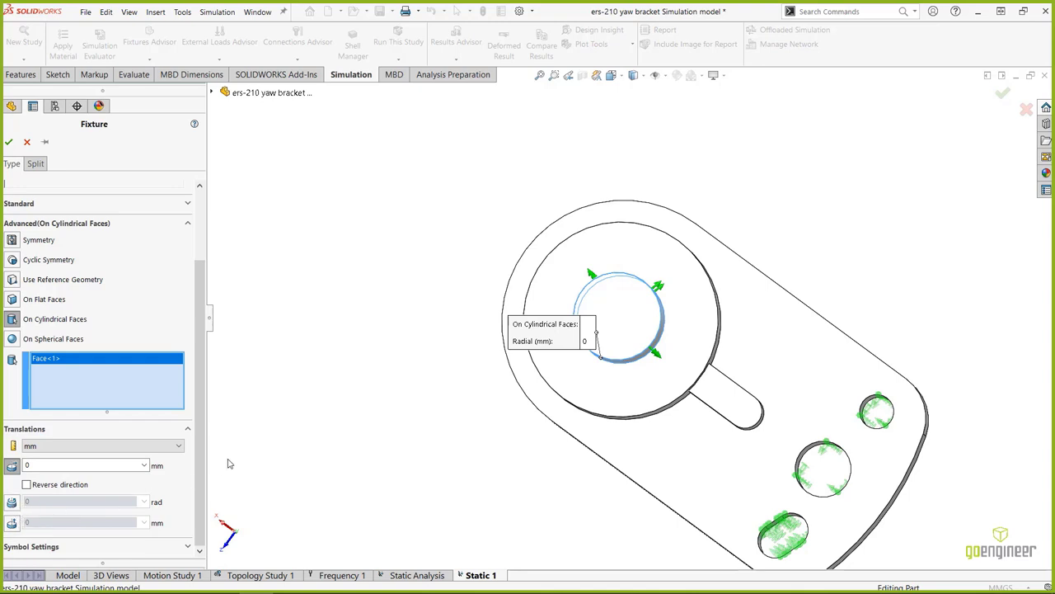
middle_drag(313, 450, 322, 320)
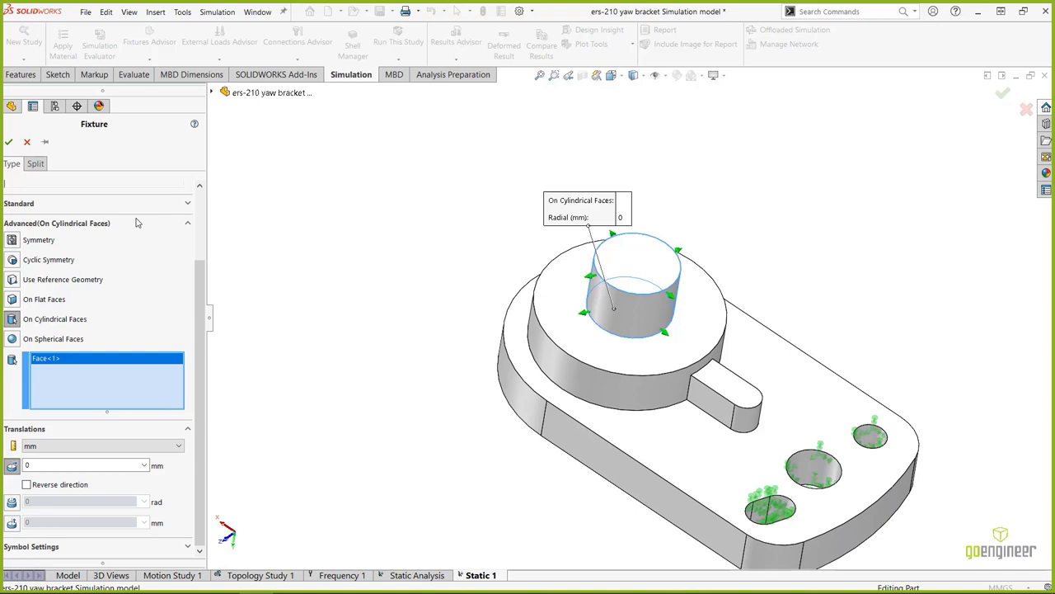
click(45, 143)
click(10, 143)
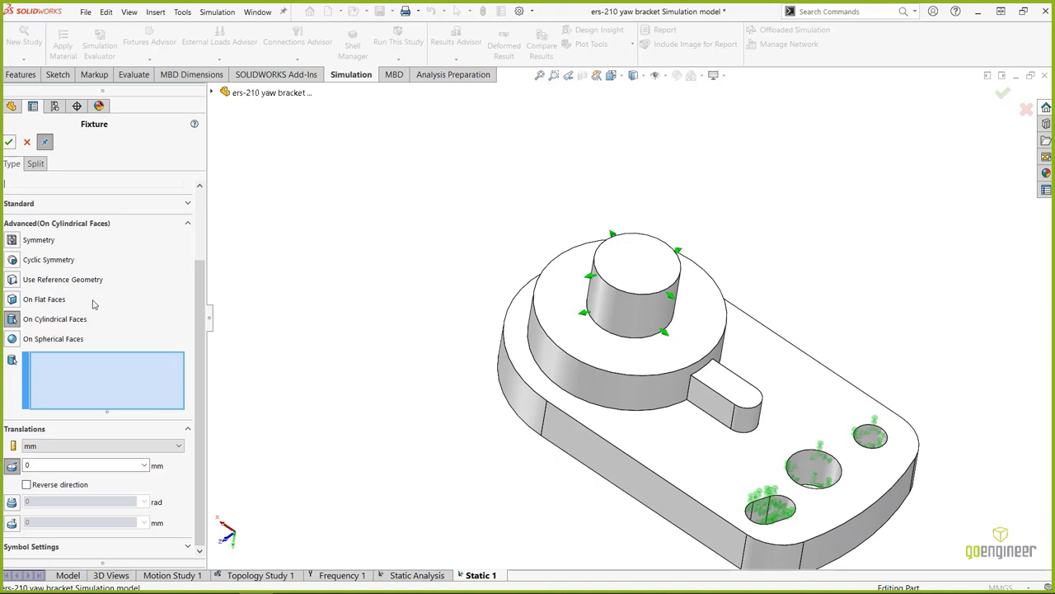
Apply a Roller/Slider fixture to the upright boss's flat top face, checking it from the side.
click(24, 203)
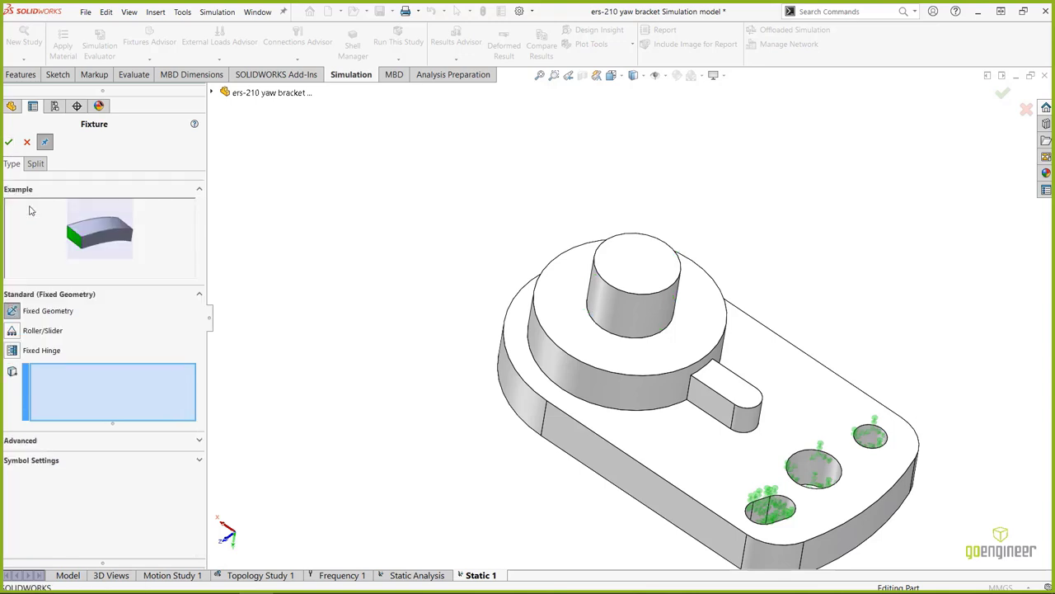
click(12, 331)
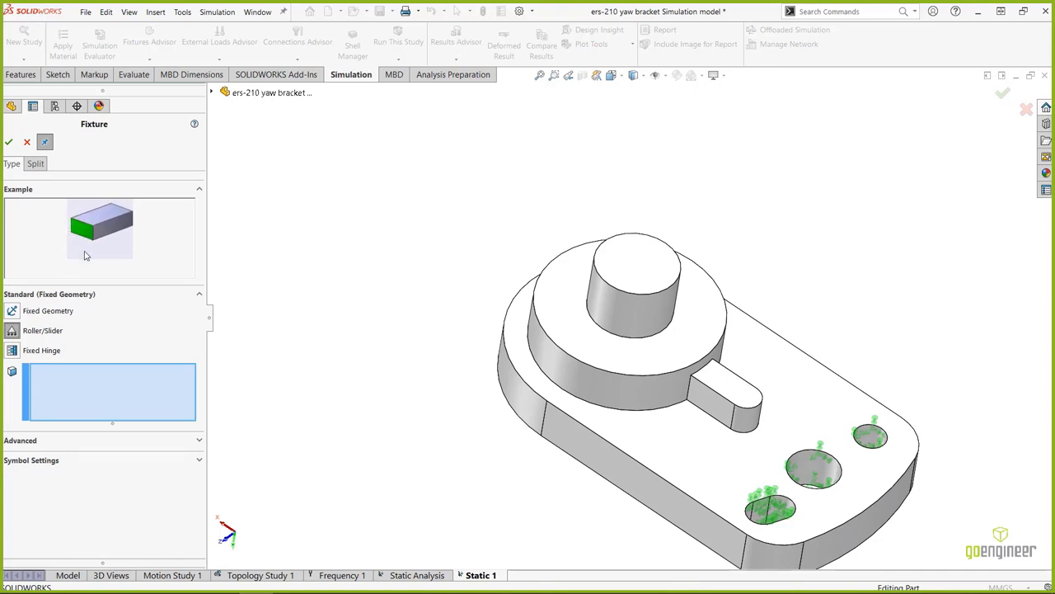
click(623, 268)
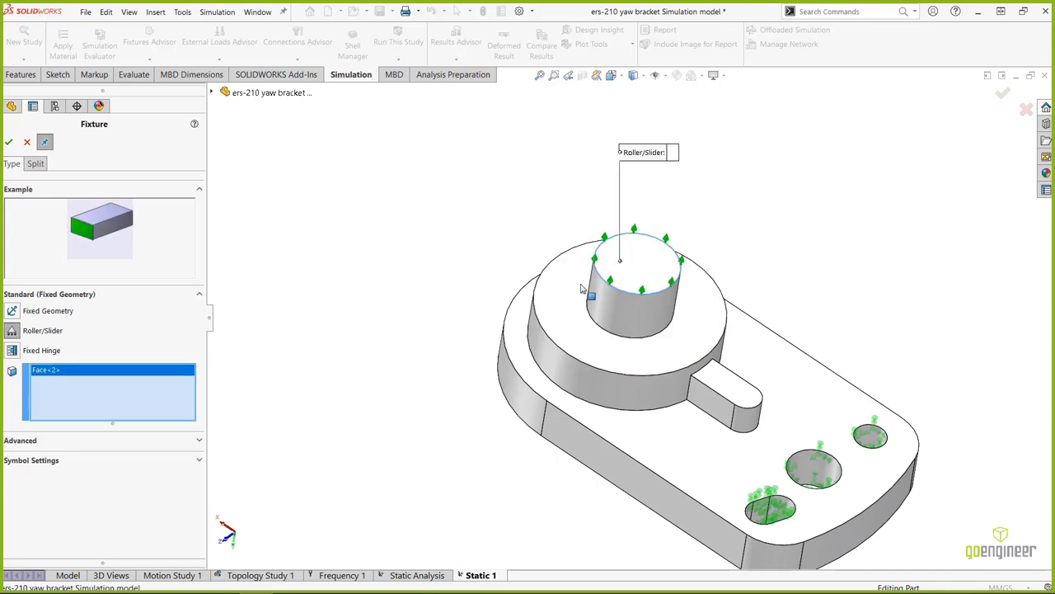
middle_drag(473, 298, 478, 169)
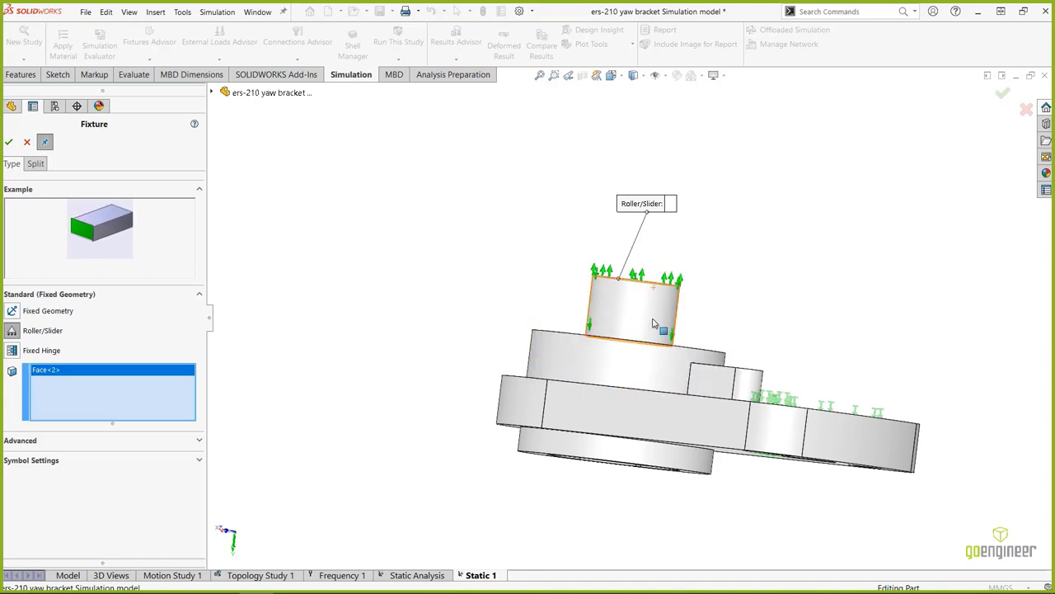
middle_drag(492, 292, 473, 382)
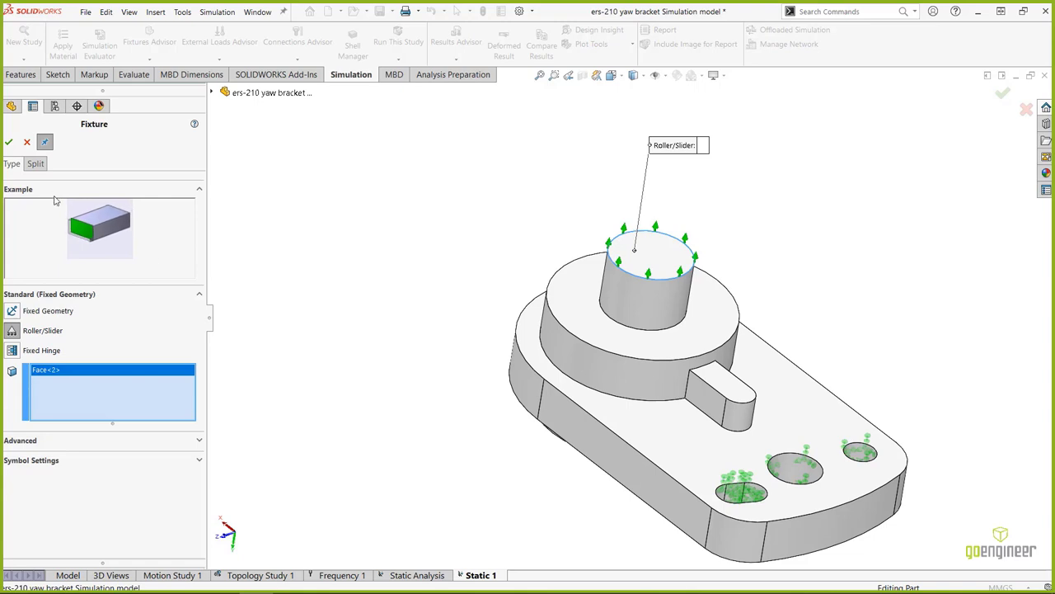
click(11, 146)
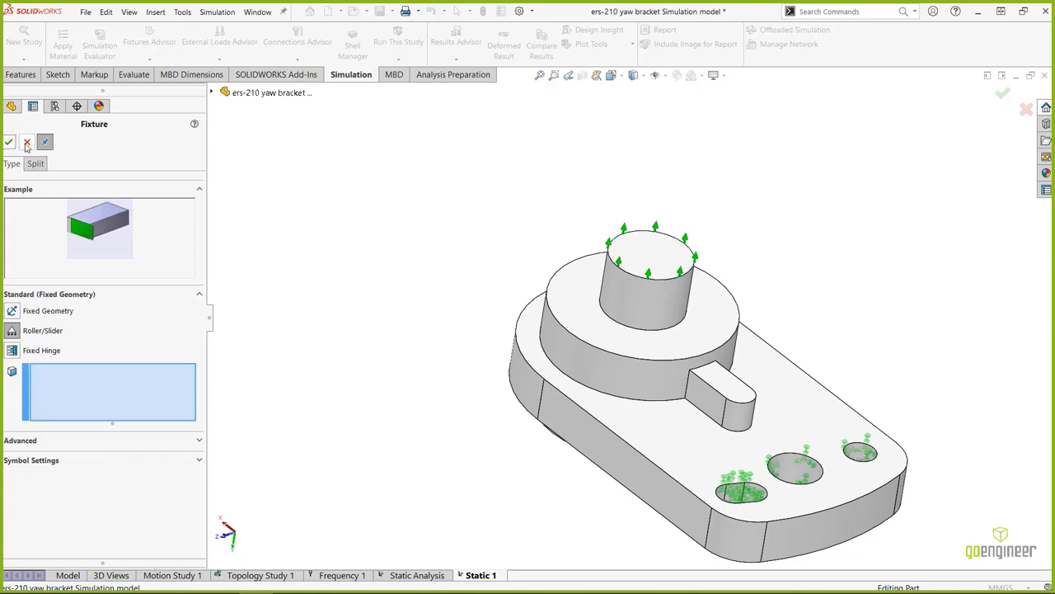
Close the fixture settings and highlight where Fixed-1 and Roller/Slider-1 restrain the bracket.
click(27, 144)
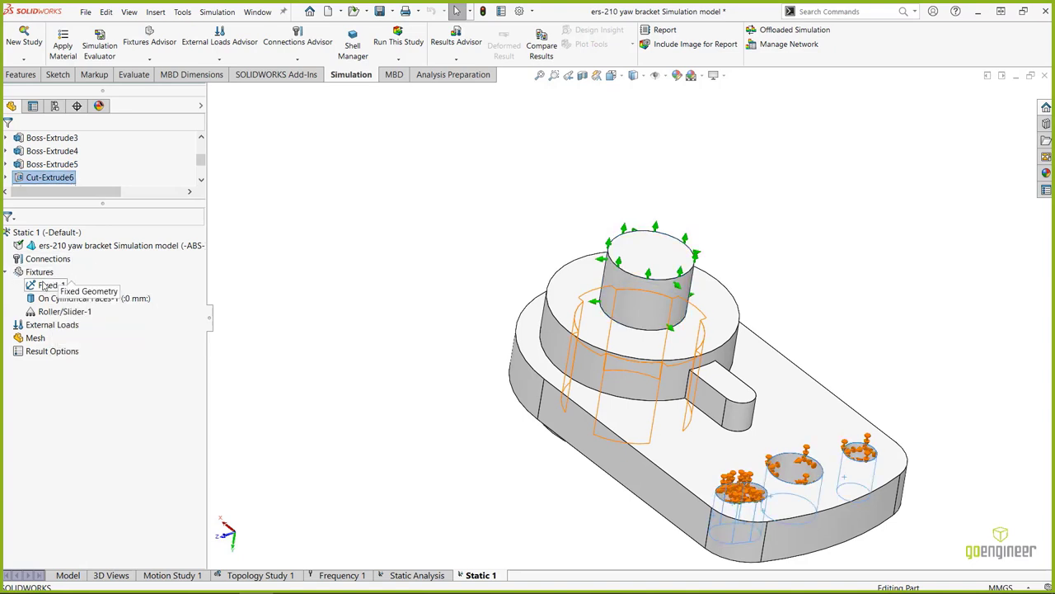
click(45, 285)
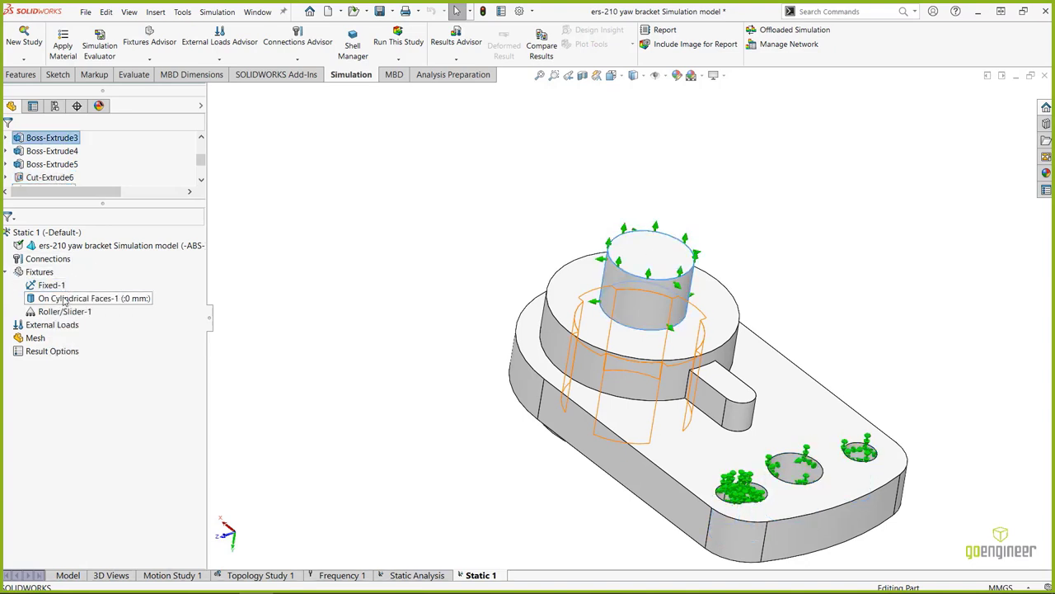
click(74, 312)
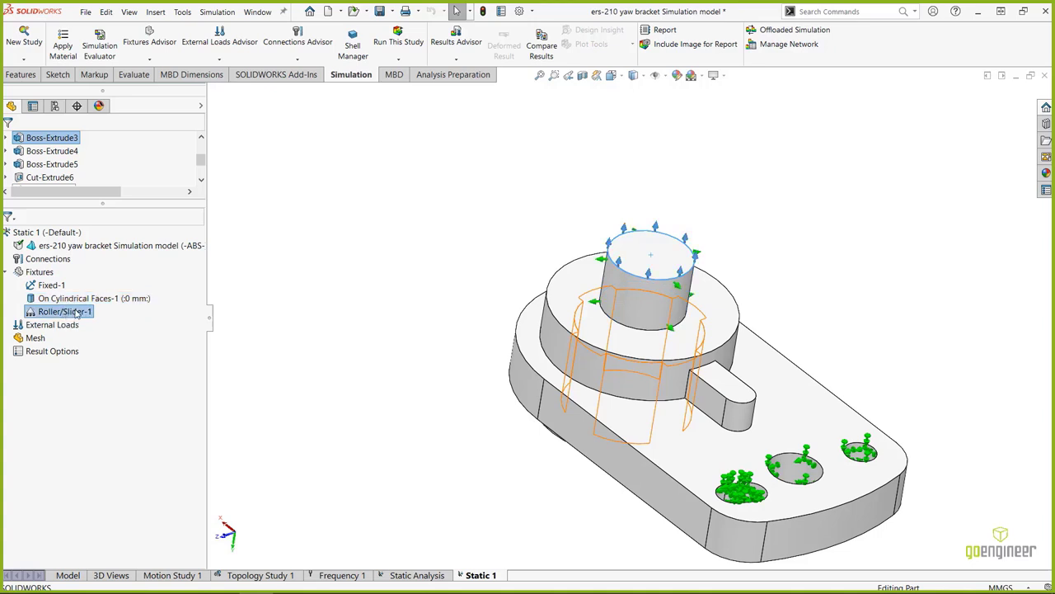
click(258, 326)
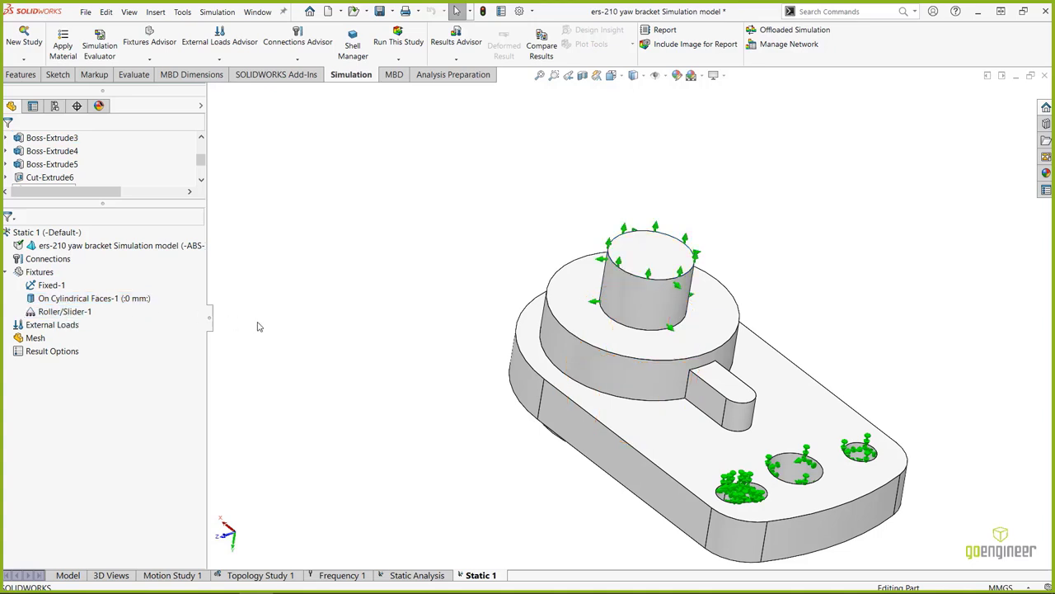
Suppress and then restore Roller/Slider-1, then bring up Fixed-1's context menu.
click(52, 312)
right_click(49, 311)
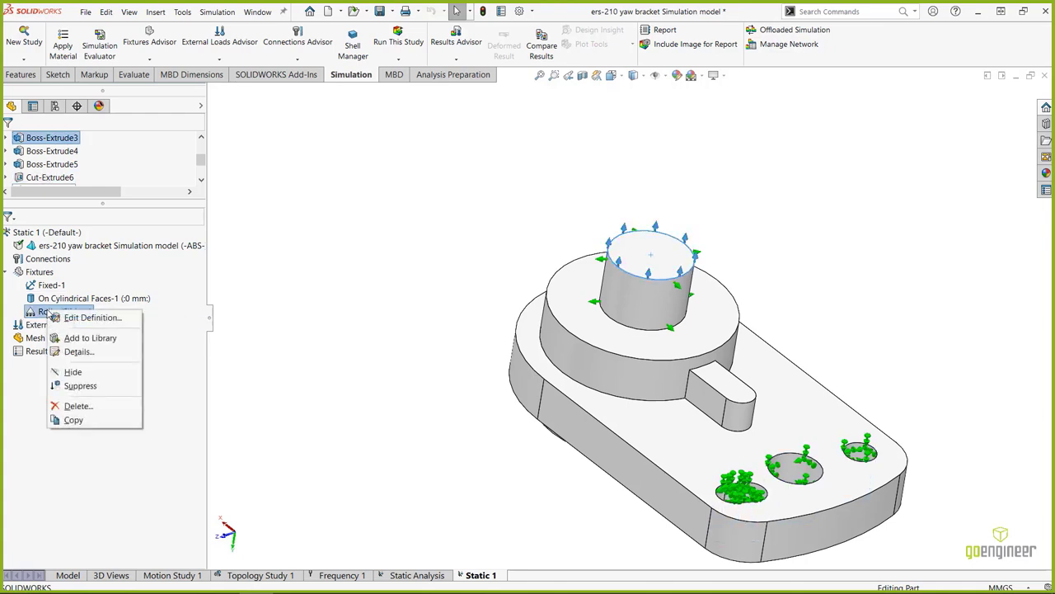
click(80, 386)
click(51, 312)
right_click(51, 311)
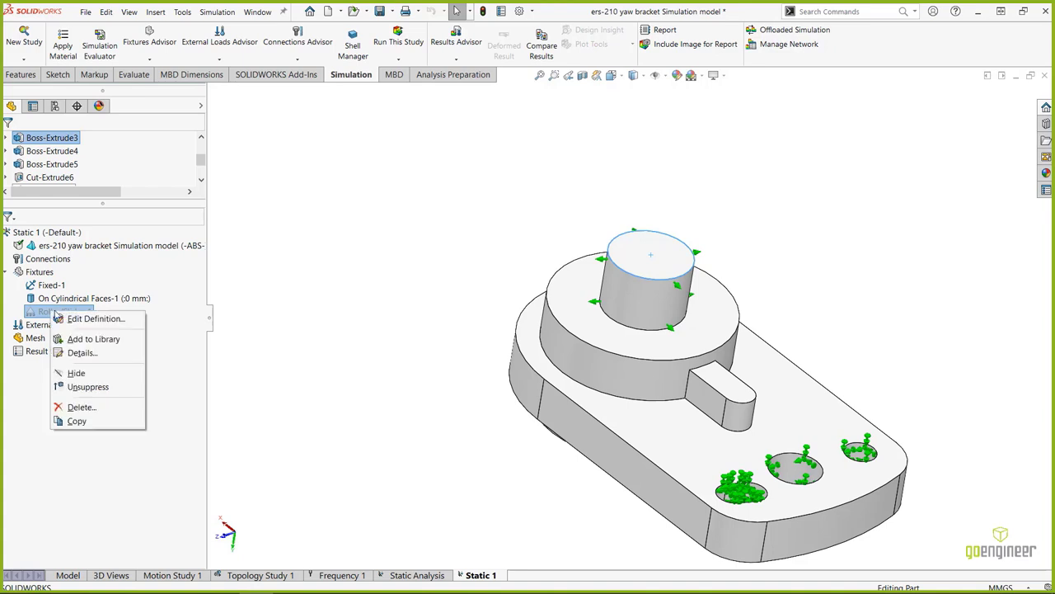
click(82, 387)
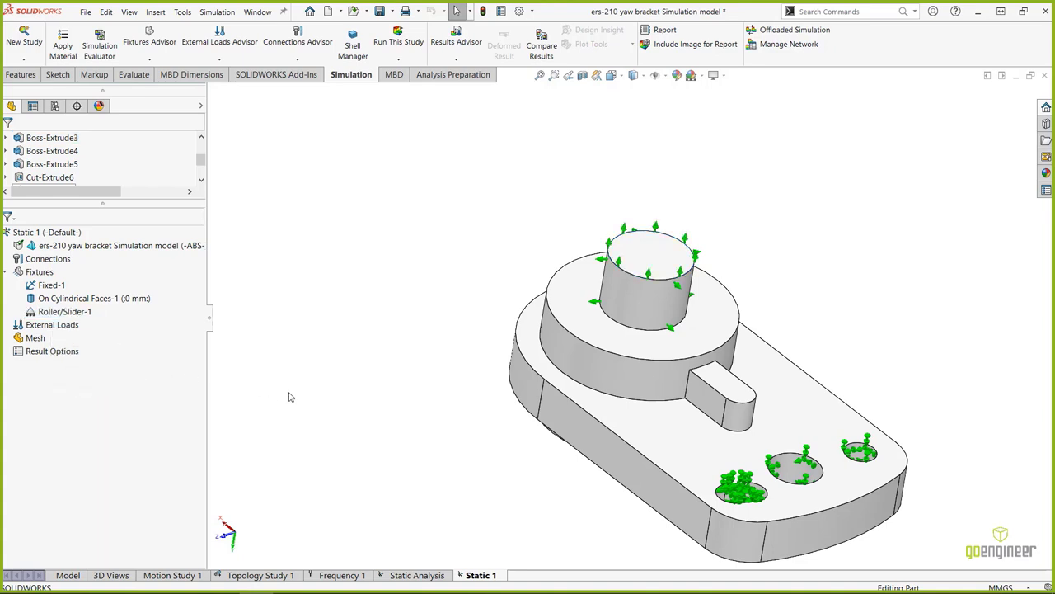
right_click(52, 290)
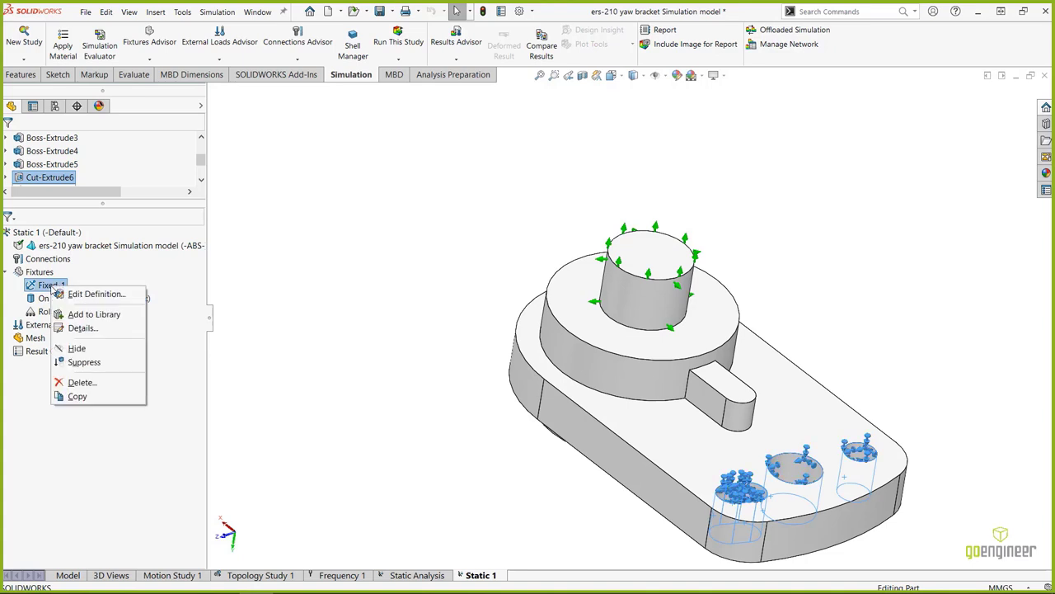
click(86, 294)
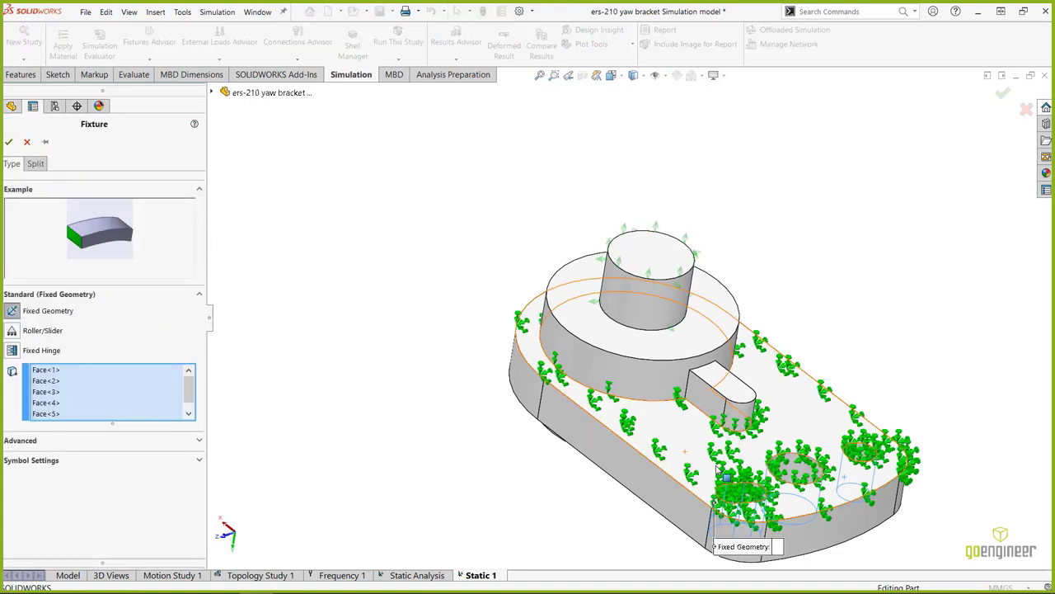
click(609, 470)
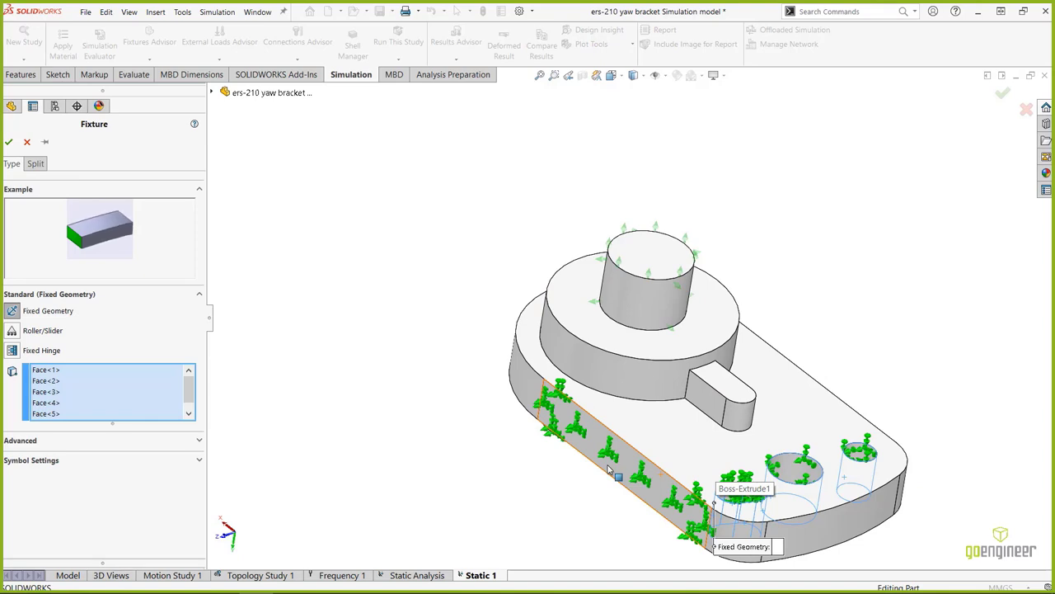
click(608, 470)
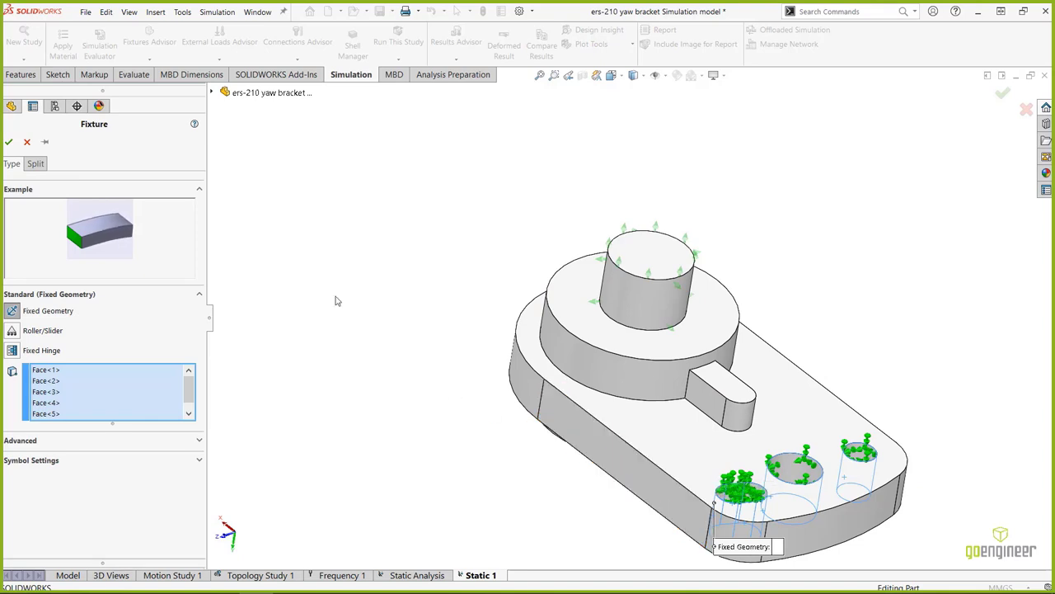
key(Return)
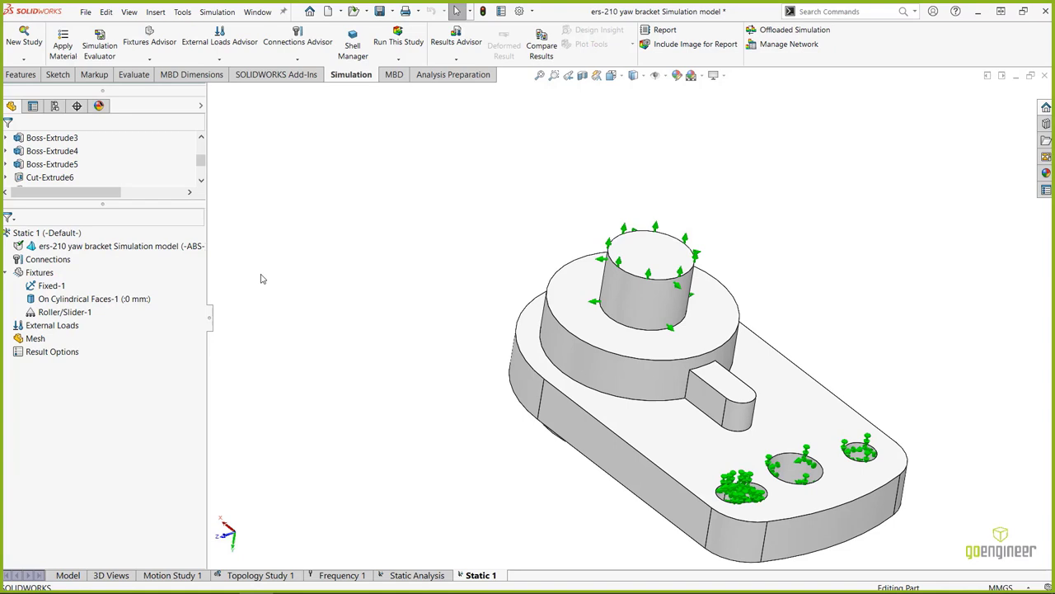
Orbit to expose the bore and start a Torque external load.
scroll(530, 427, up, 3)
scroll(769, 411, down, 2)
scroll(647, 363, up, 2)
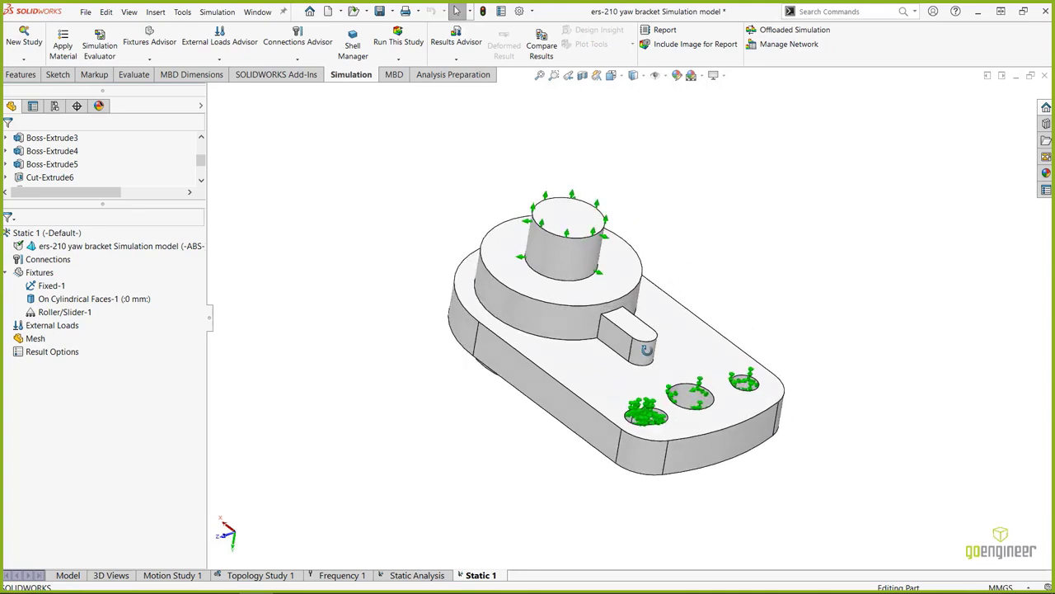
middle_drag(648, 350, 526, 191)
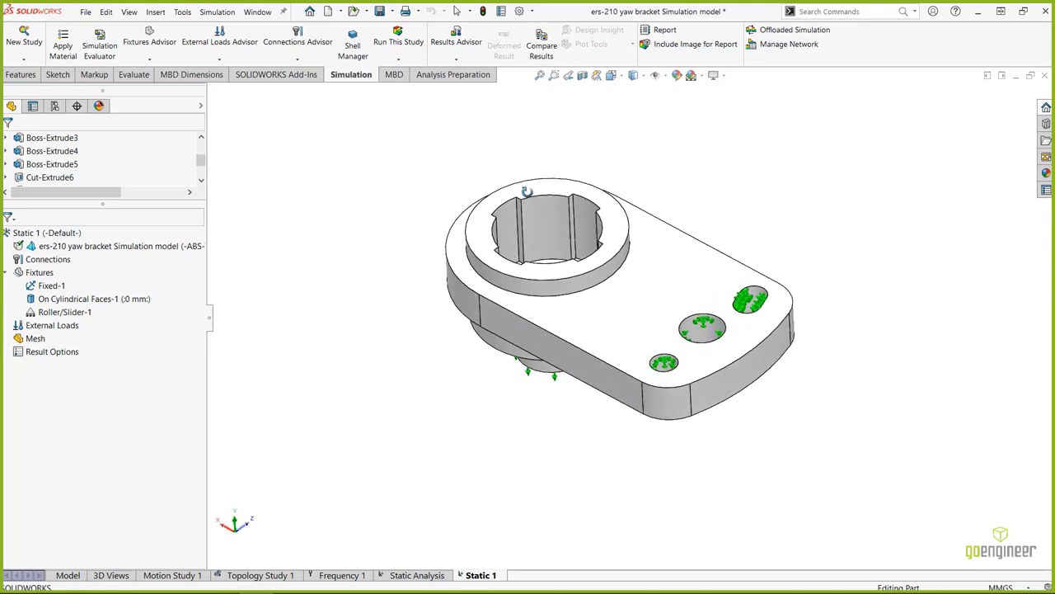
scroll(388, 278, down, 3)
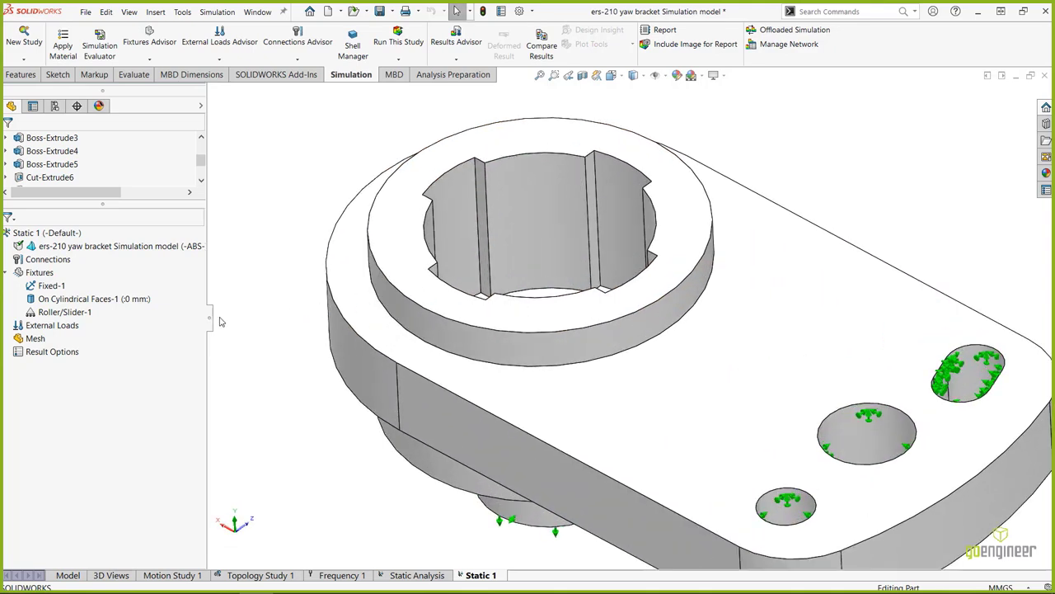
right_click(20, 328)
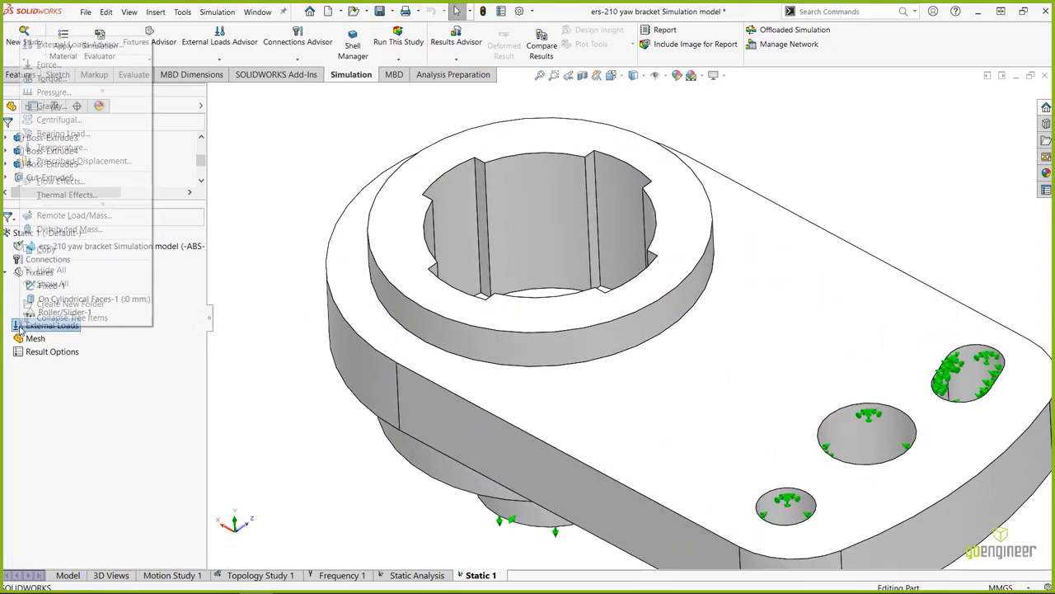
click(48, 79)
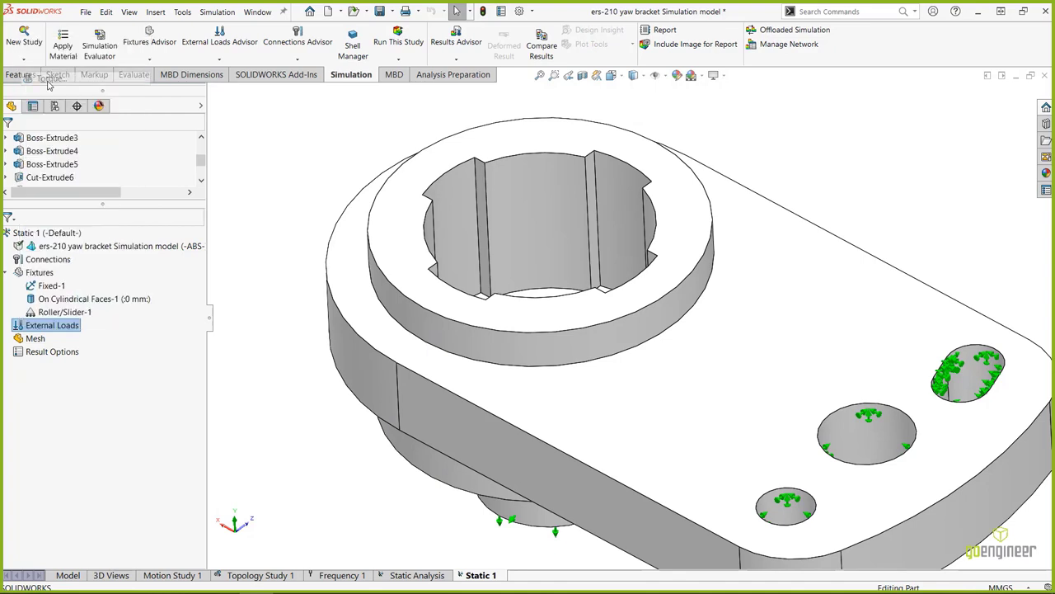
Select the eight inner bore faces as the torque's target faces.
click(466, 230)
click(511, 219)
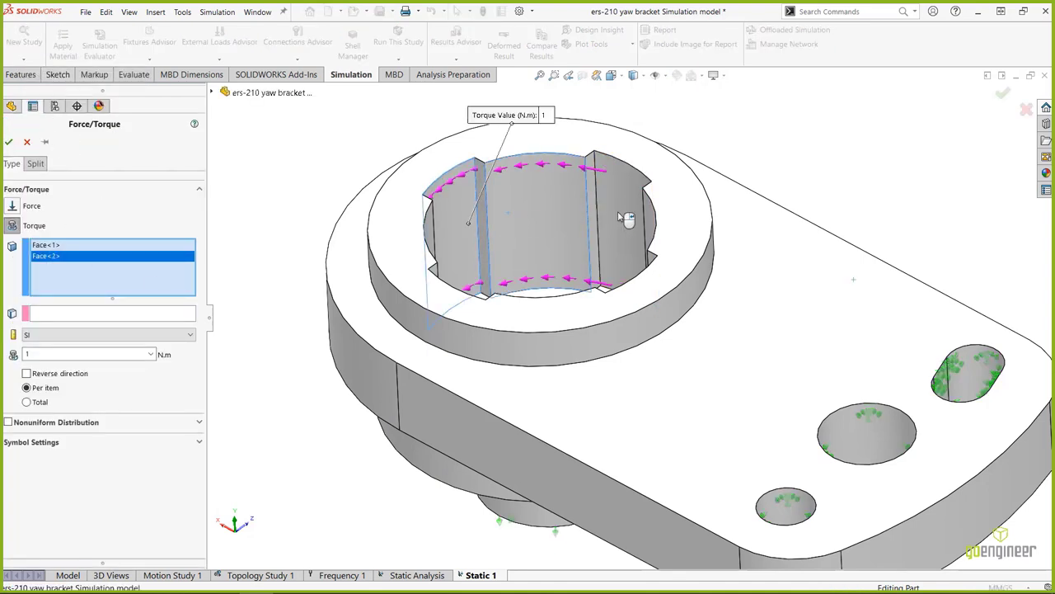
click(624, 218)
middle_drag(624, 217, 691, 430)
click(681, 332)
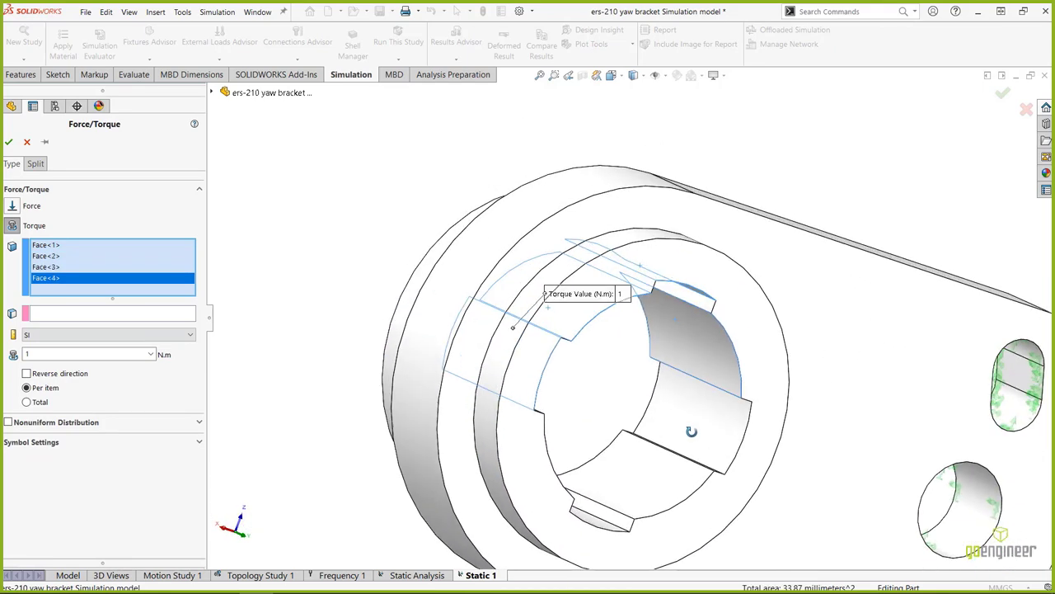
click(694, 449)
middle_drag(671, 484, 579, 513)
click(579, 513)
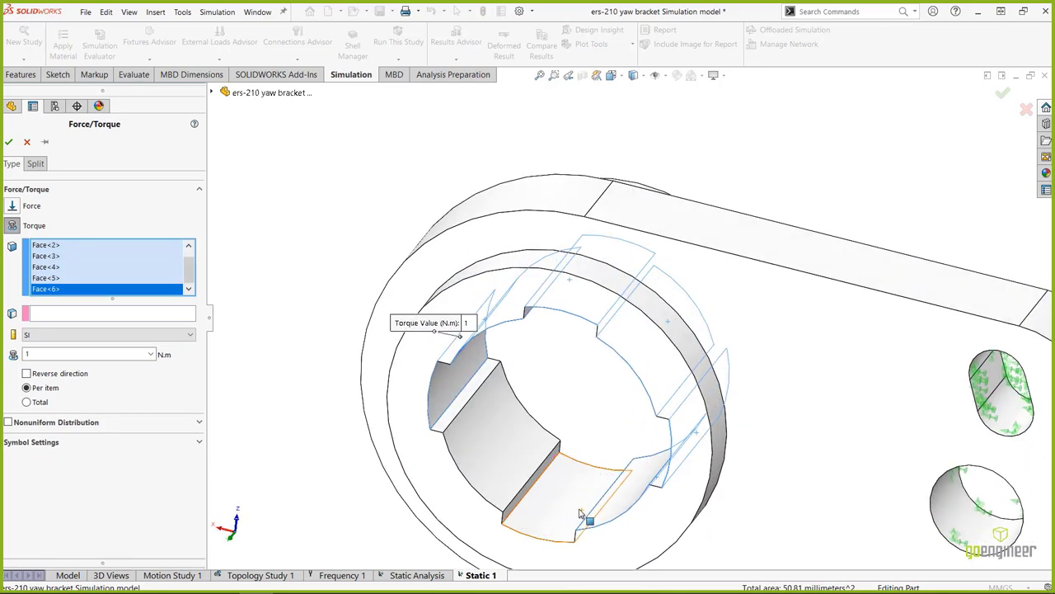
click(537, 487)
click(520, 478)
middle_drag(521, 479, 528, 353)
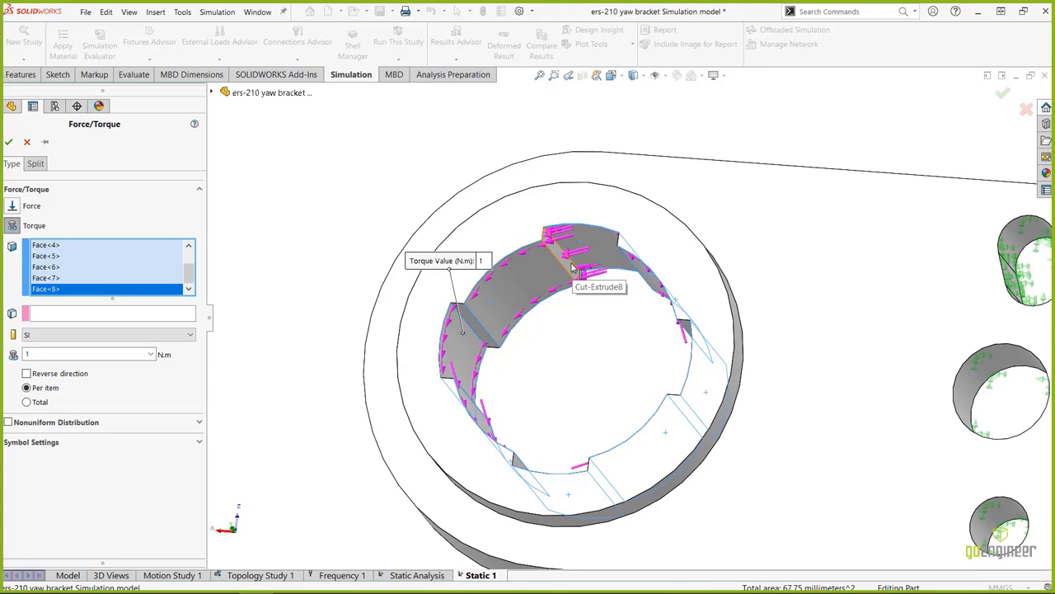
key(ctrl+7)
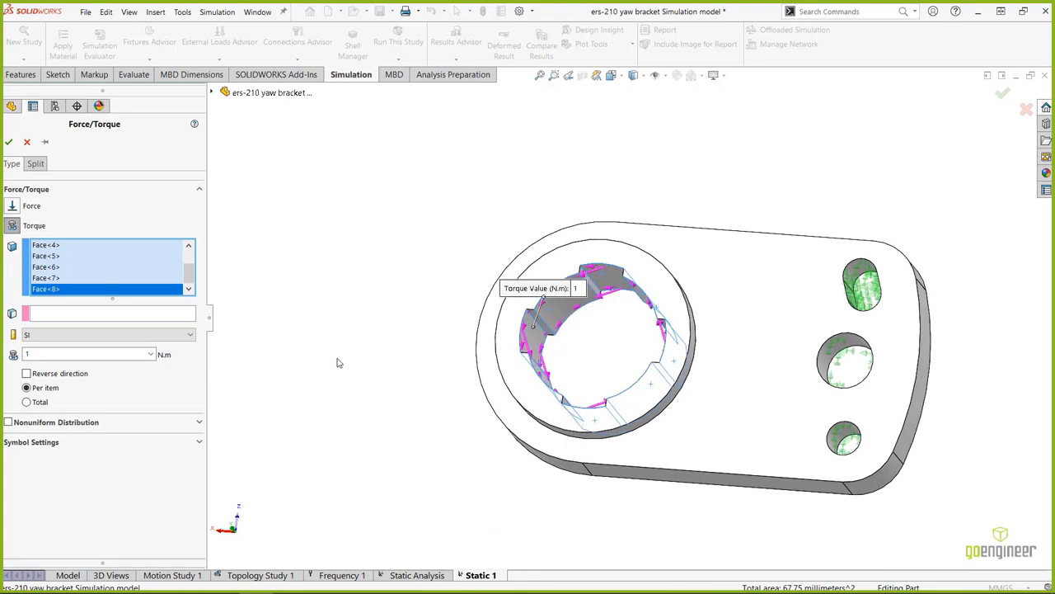
middle_drag(597, 348, 221, 348)
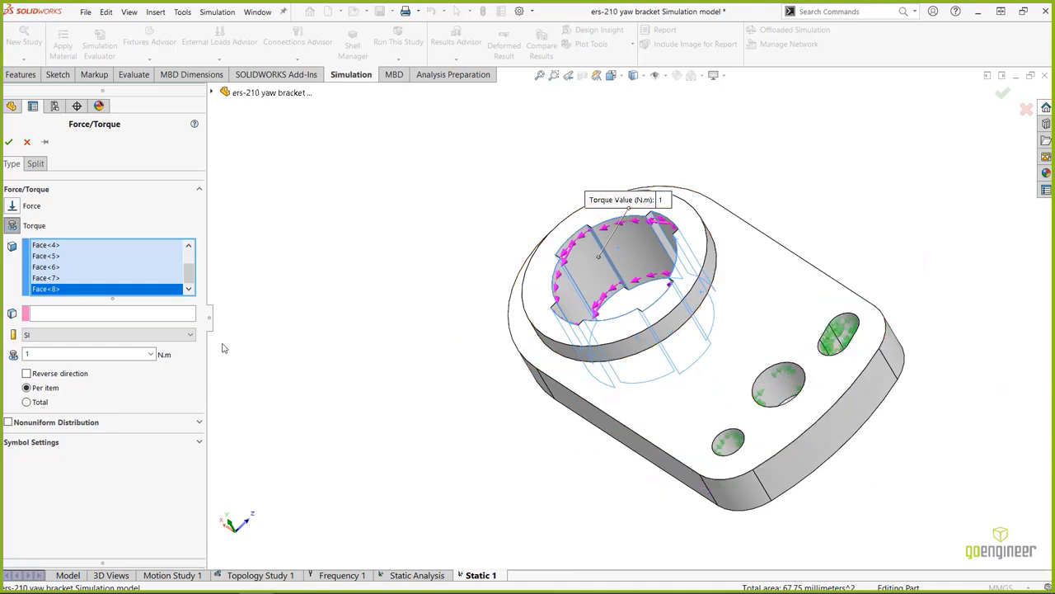
Set the torque to 6 lbf.in in English (IPS) units, using the hub cylinder as axis.
click(58, 351)
click(60, 335)
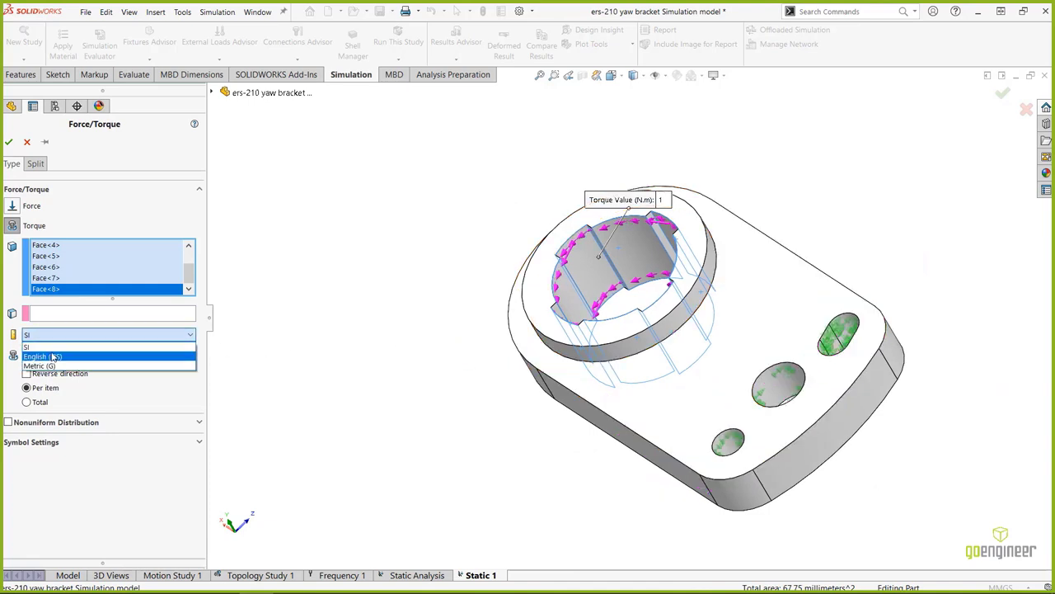
click(49, 356)
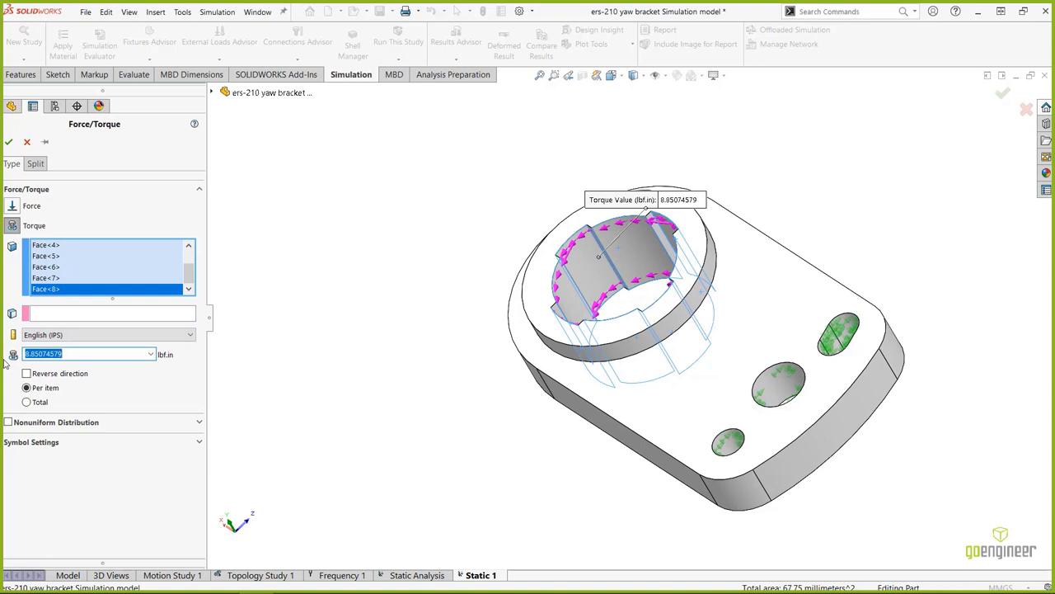
text(6)
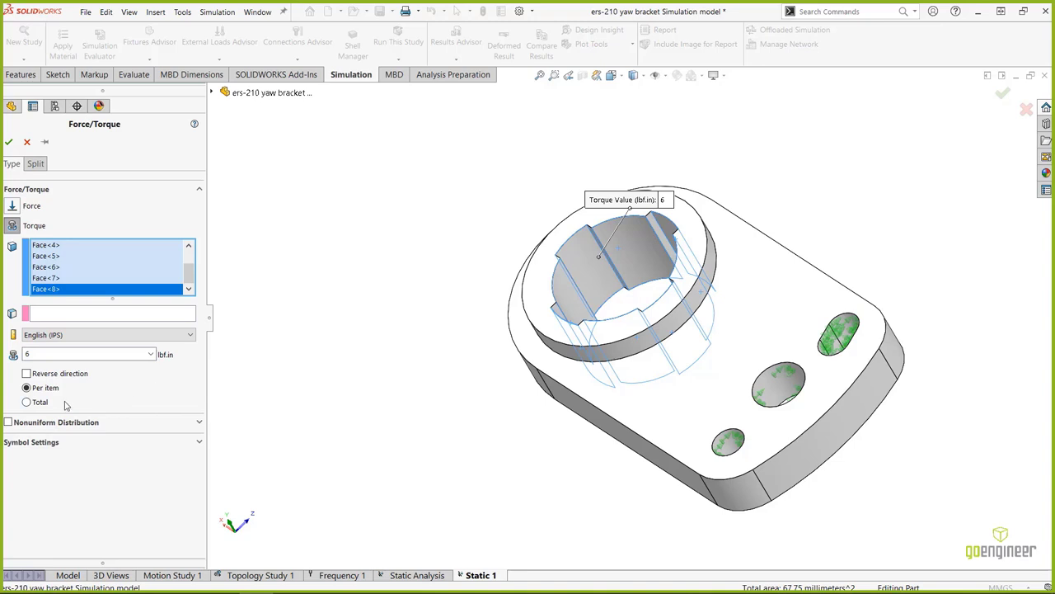
click(50, 317)
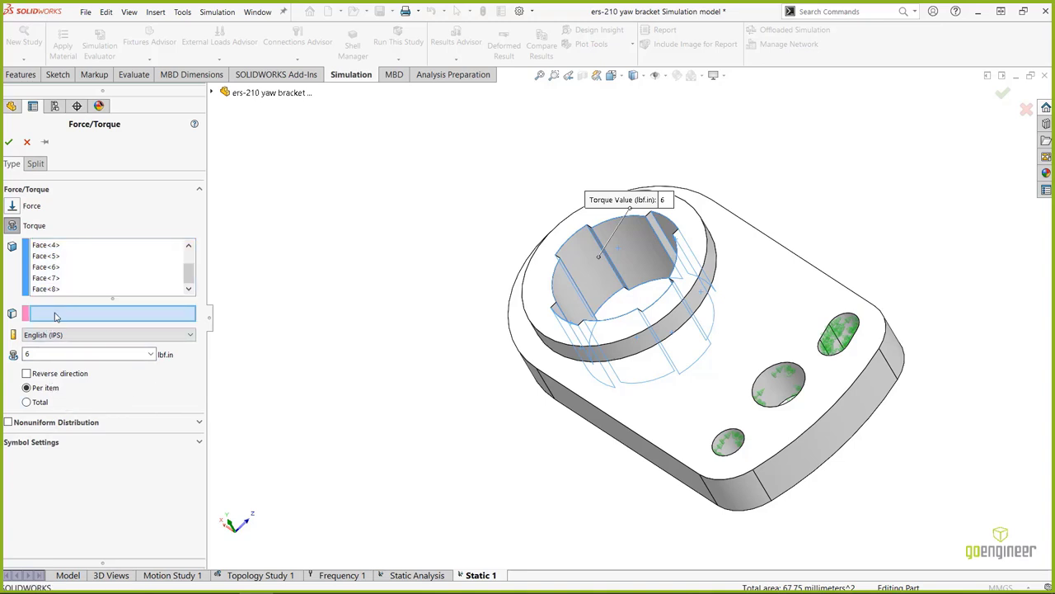
middle_drag(321, 372, 412, 281)
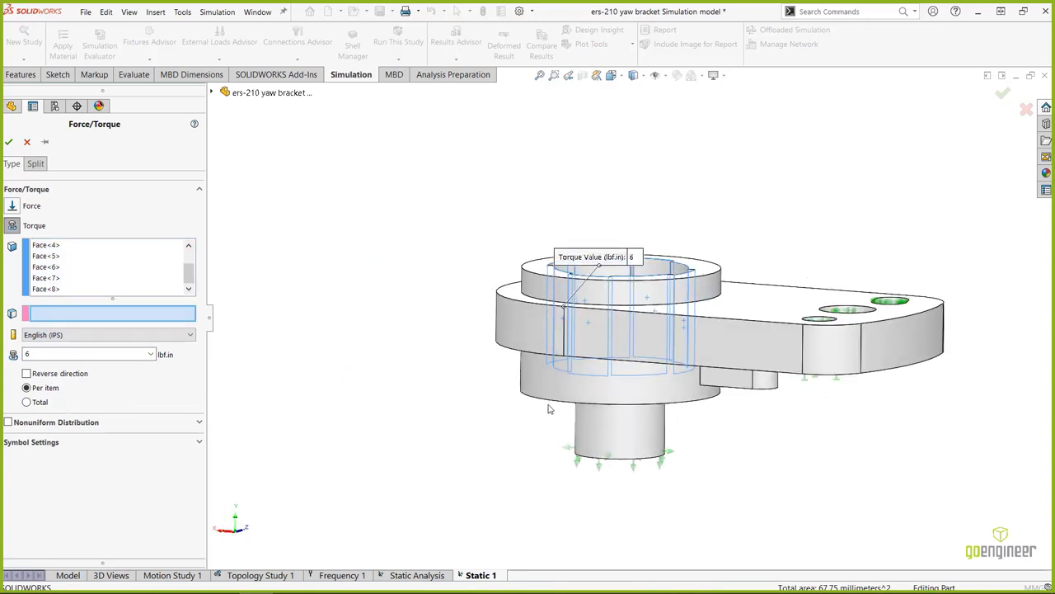
click(603, 433)
Reverse the torque direction and consult the Force/Torque help page.
middle_drag(603, 434, 635, 268)
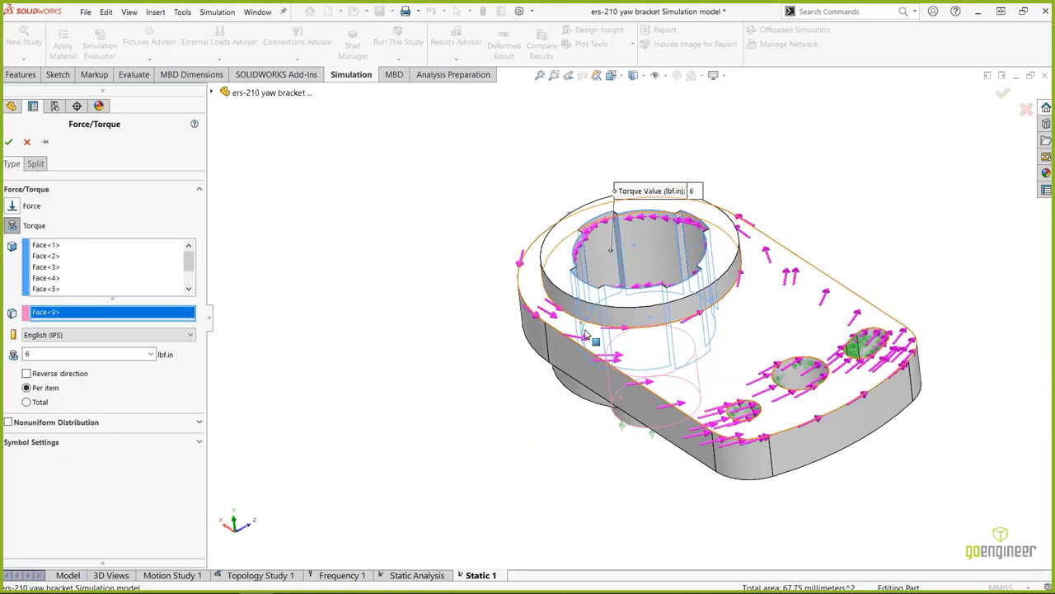
click(27, 373)
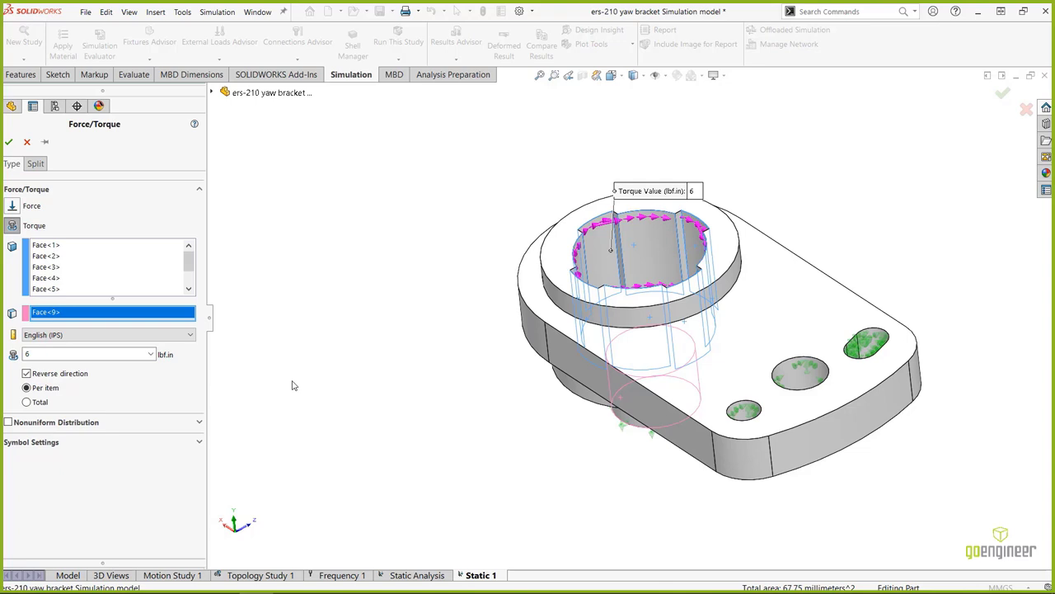
click(194, 125)
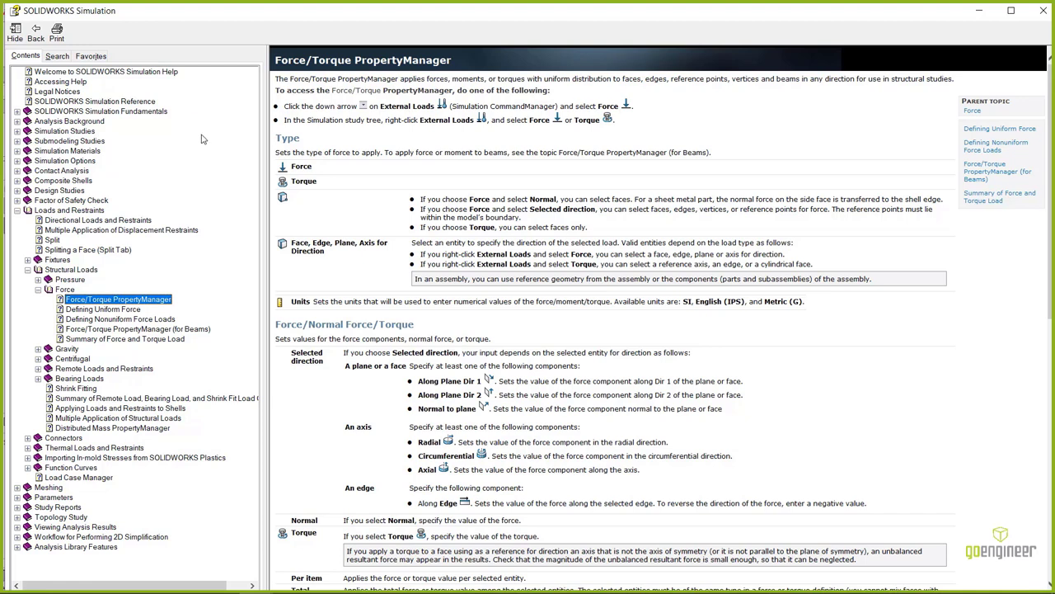
click(1043, 15)
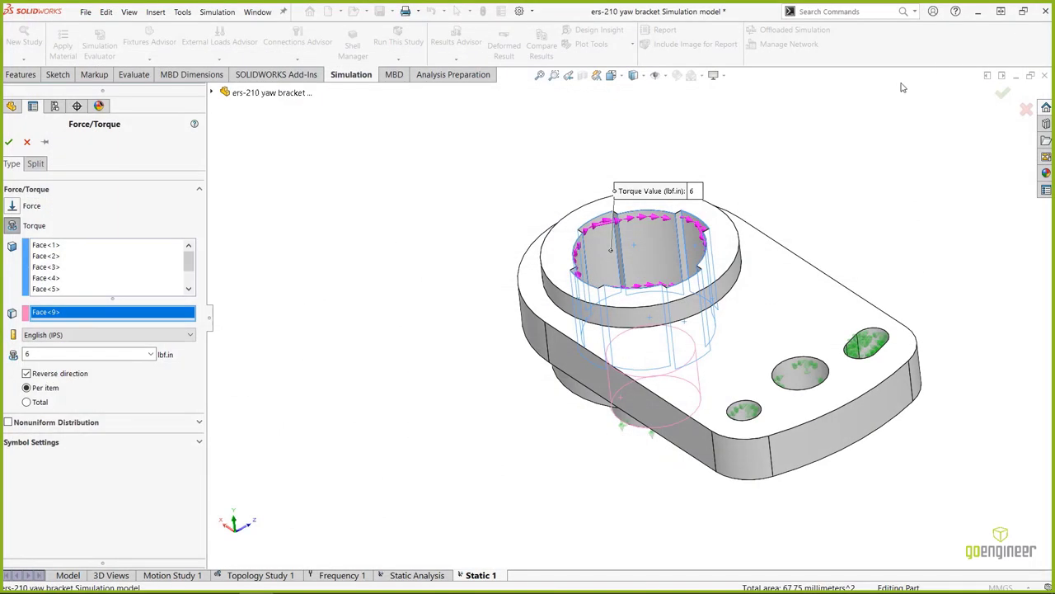
Accept Torque-1 at -6 lbf.in per face and reopen its definition for editing.
click(9, 142)
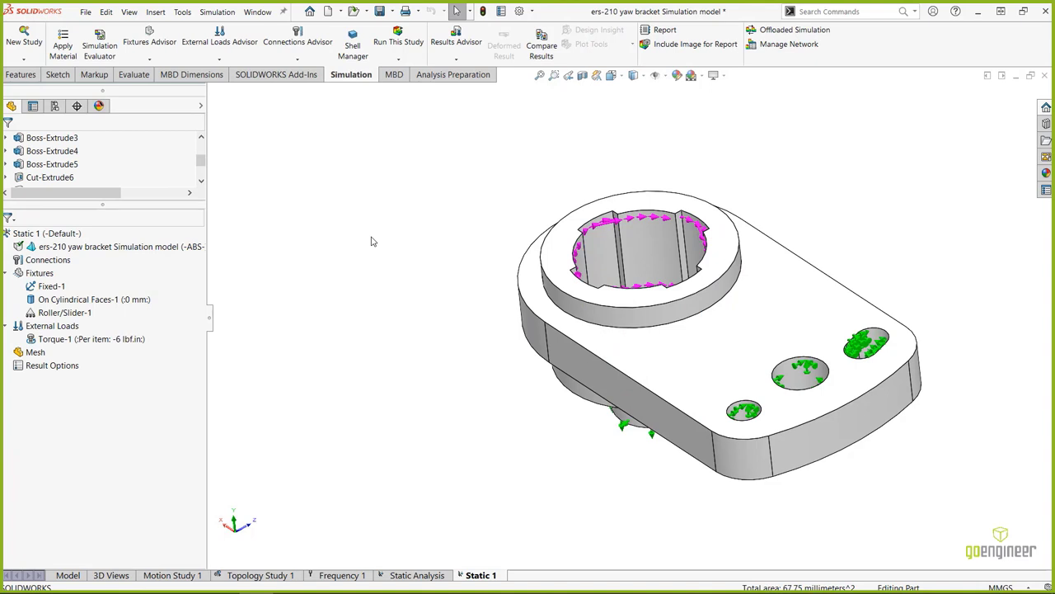
mouse_move(105, 342)
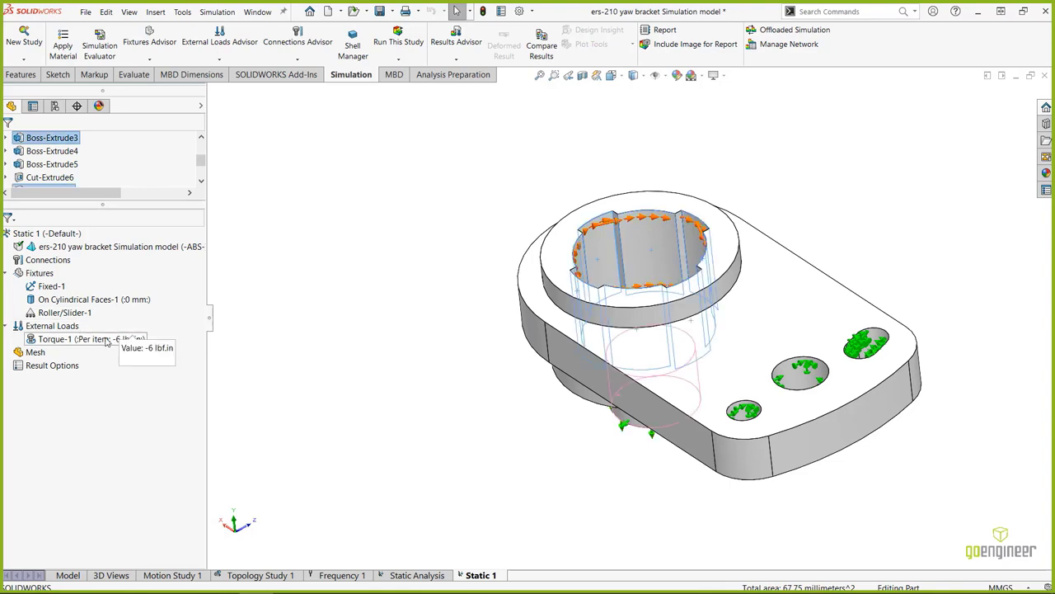
right_click(51, 341)
key(Escape)
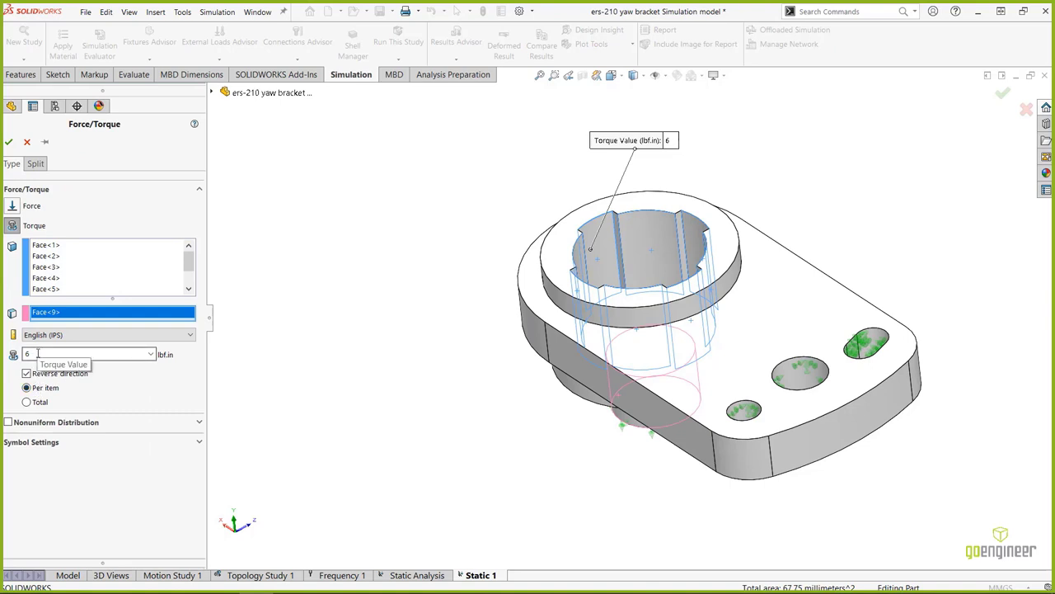
Switch Torque-1 to a -6 lbf.in Total value and accept the change.
click(26, 401)
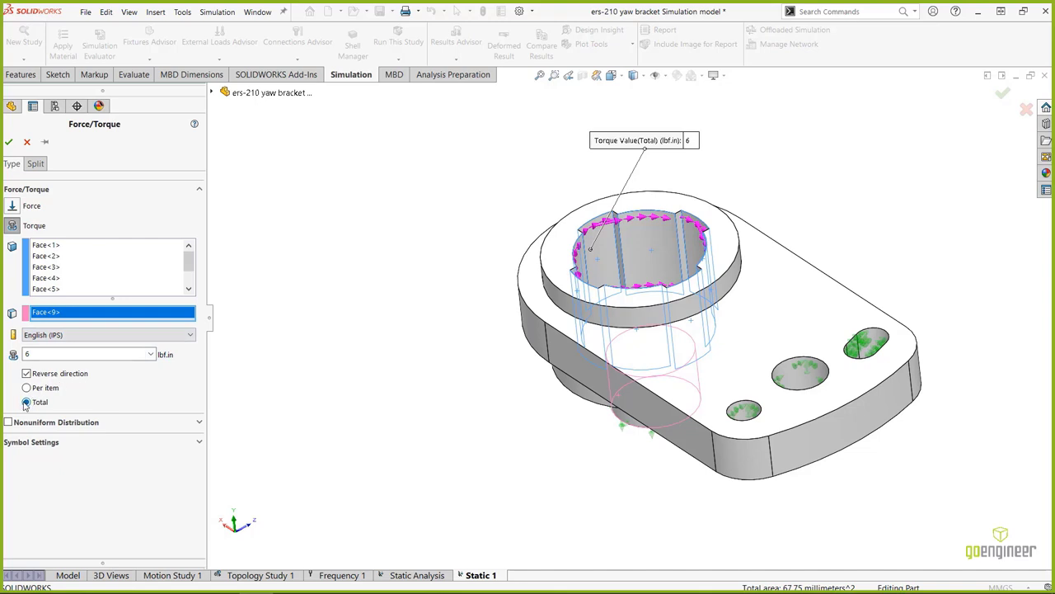
click(8, 142)
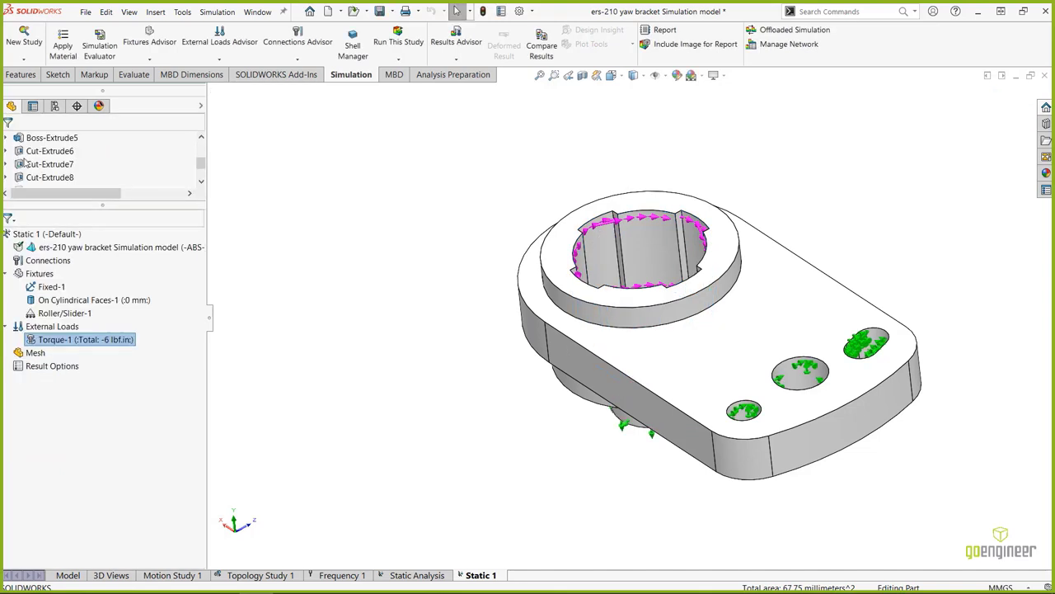
click(253, 339)
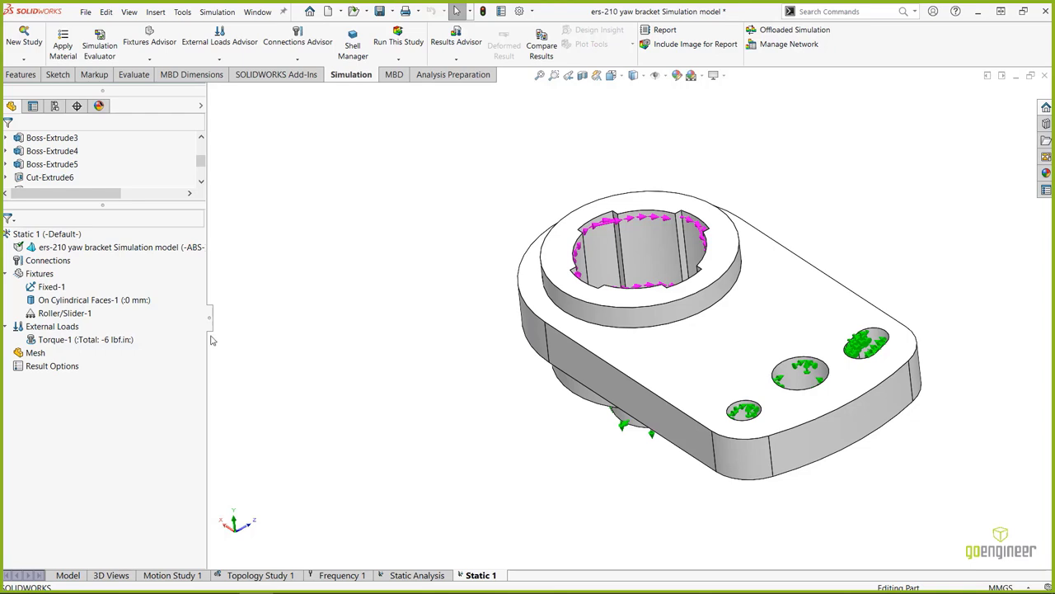
Choose Create Mesh from the Static 1 study's Mesh item.
right_click(27, 356)
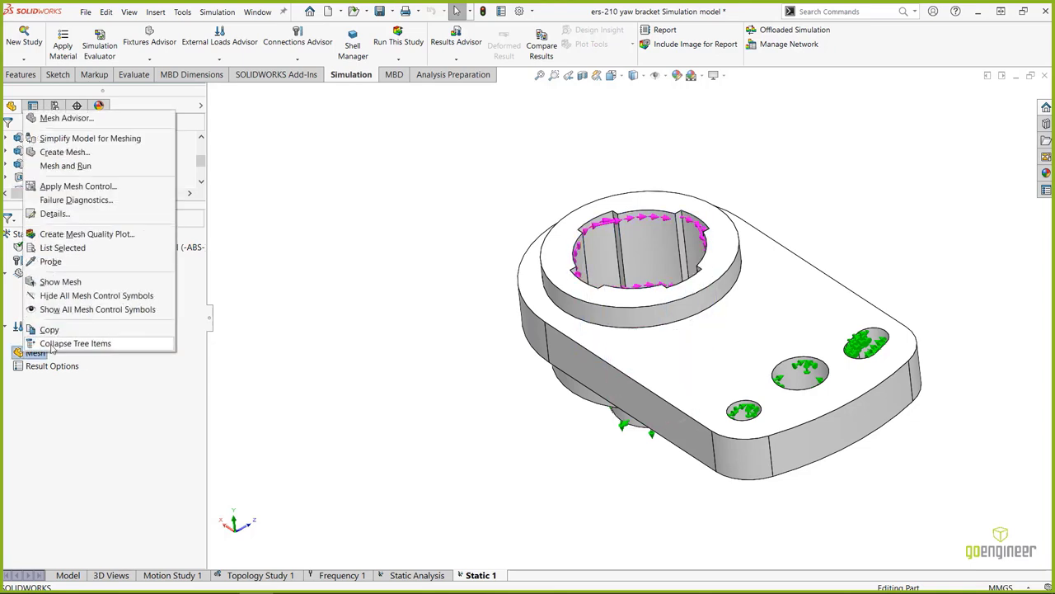
click(86, 152)
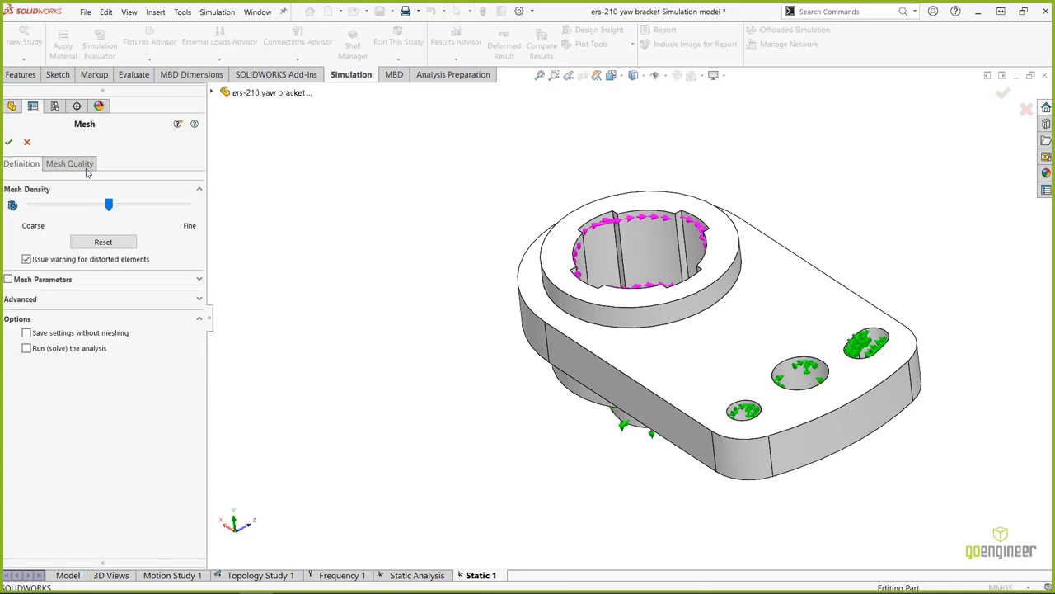
Choose curvature-based meshing and slide density to Fine (0.36819485 mm to 0.12273039 mm elements).
click(35, 281)
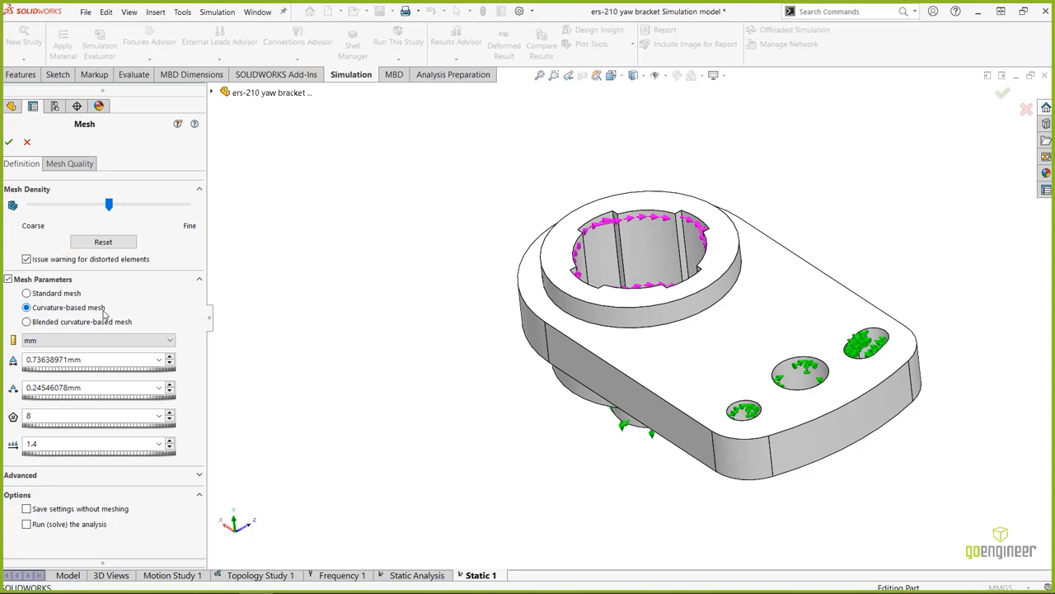
click(27, 294)
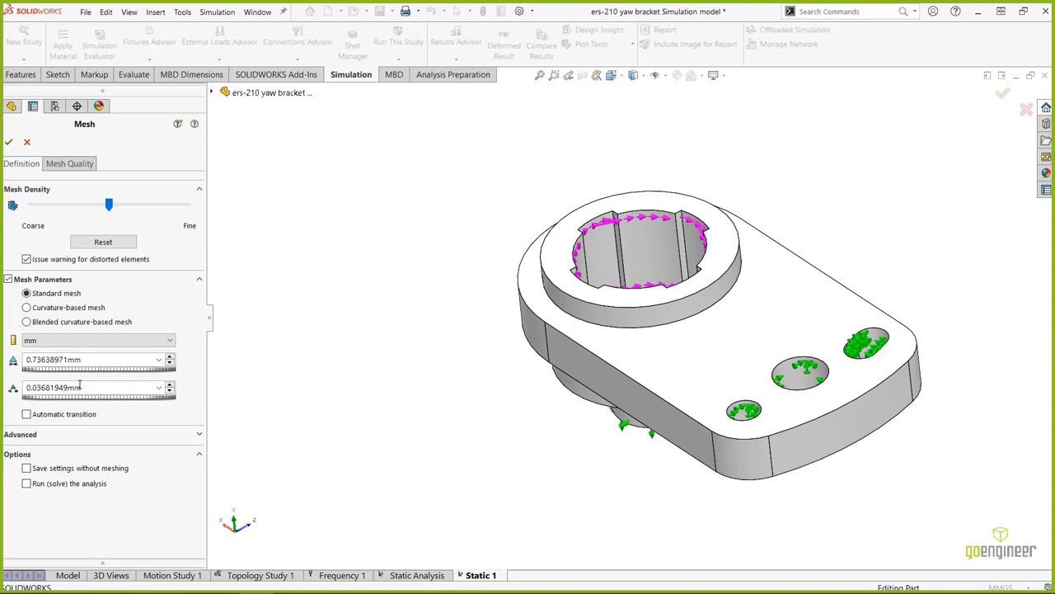
click(30, 310)
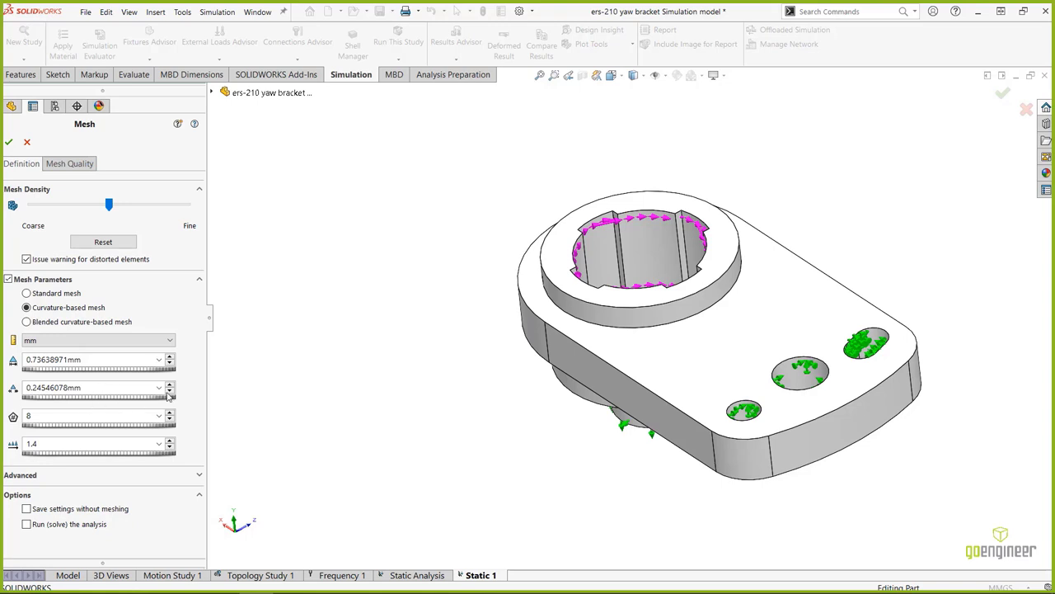
click(27, 322)
click(27, 308)
drag(107, 204, 188, 204)
Move the bracket body from High to Draft mesh quality and generate the mesh.
click(66, 168)
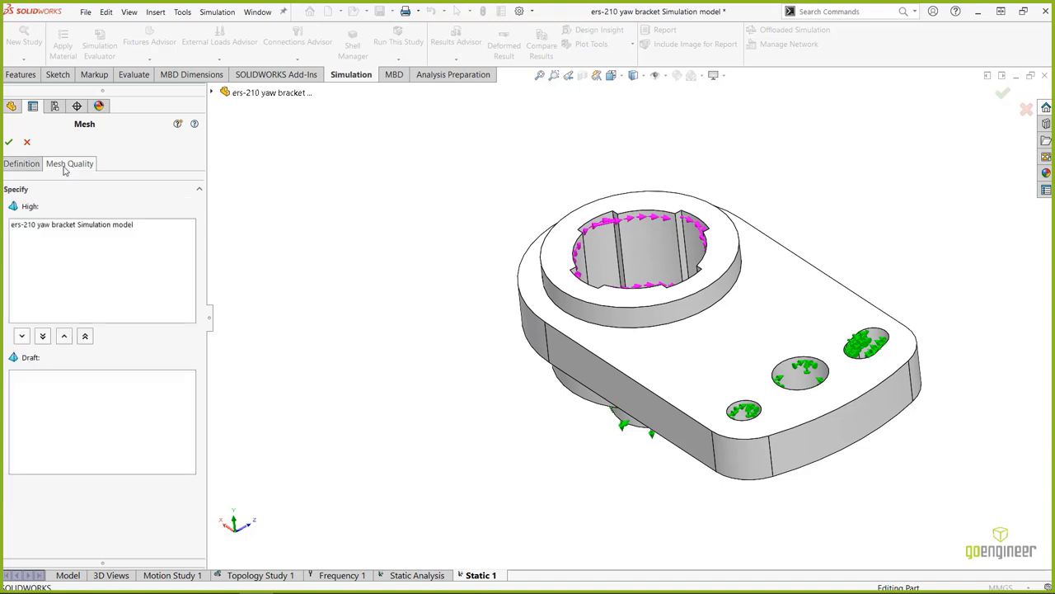
click(44, 226)
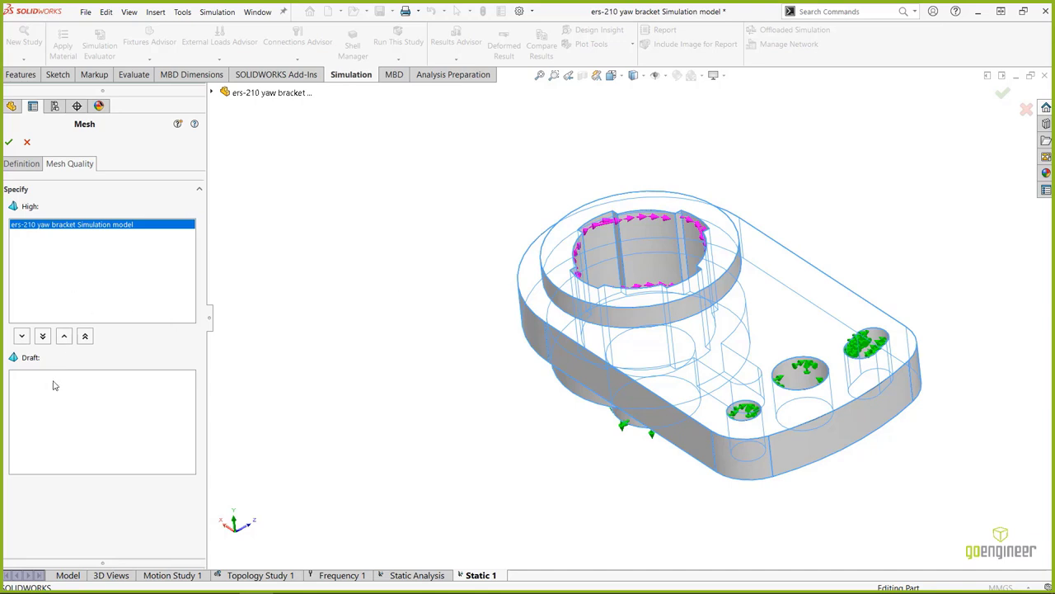
click(42, 336)
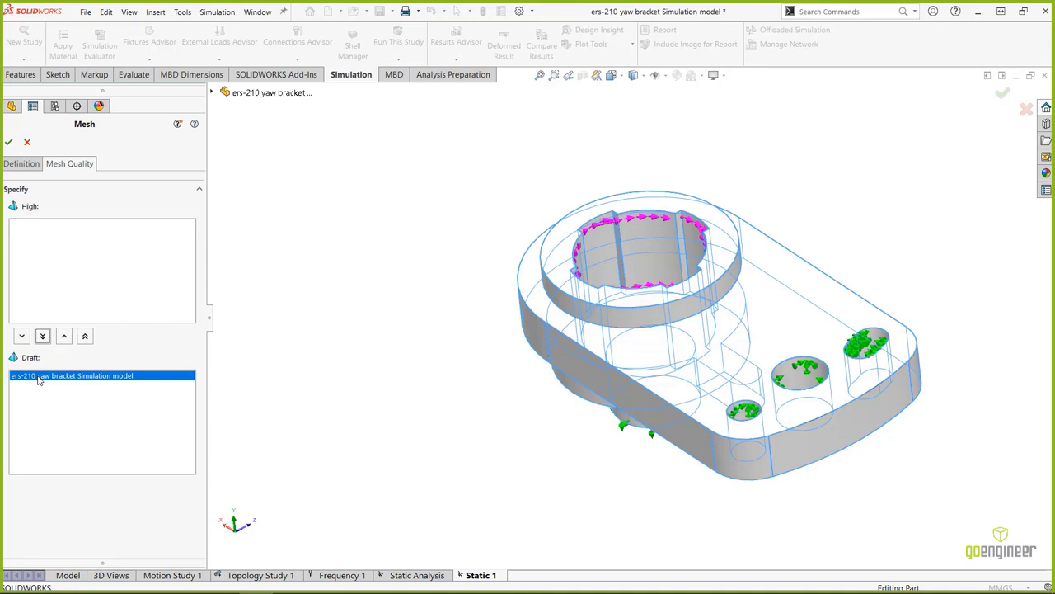
click(84, 336)
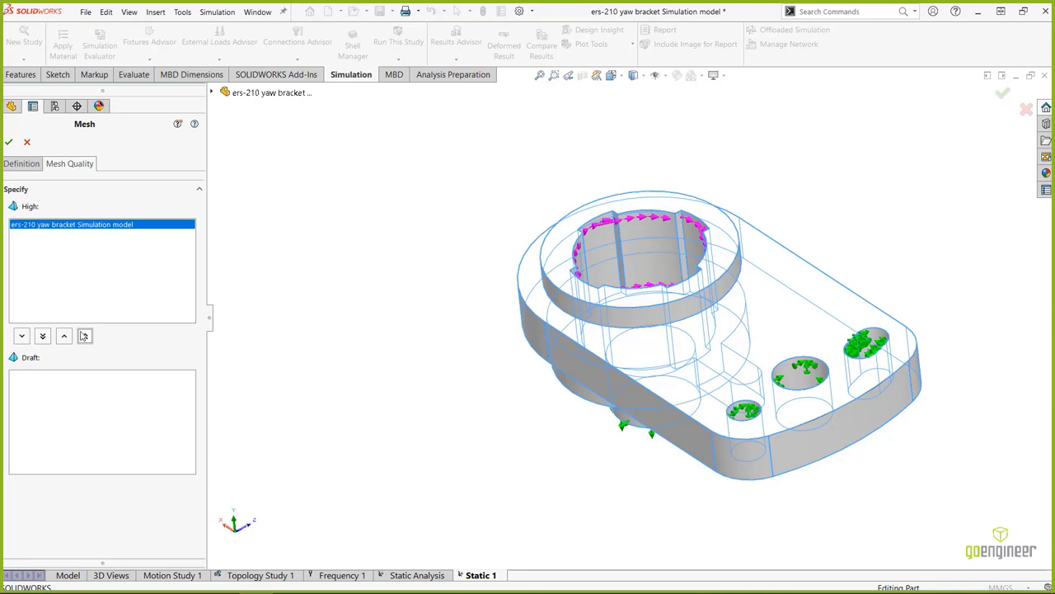
click(43, 337)
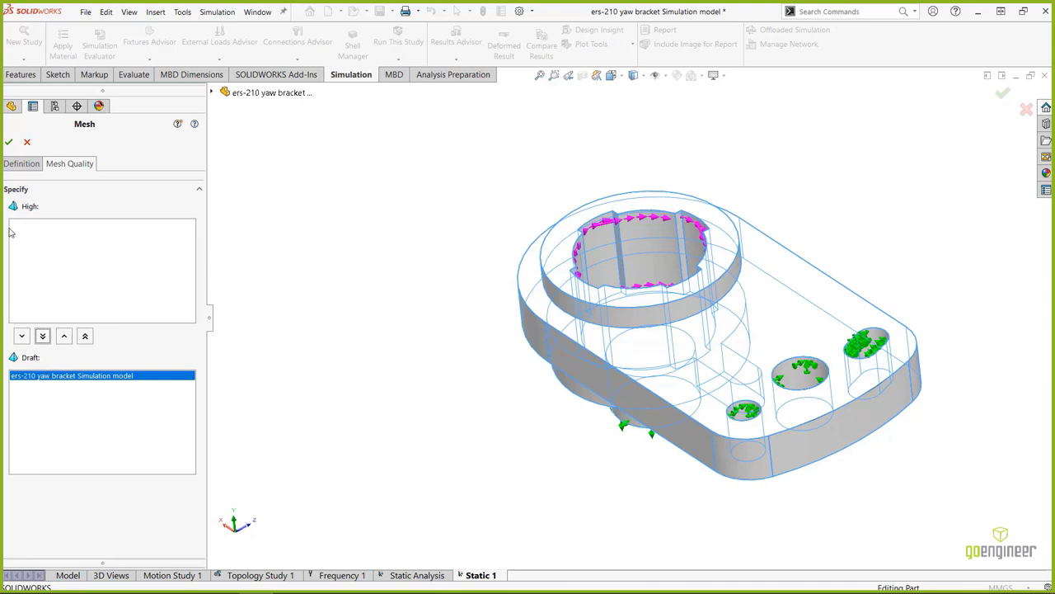
click(9, 142)
scroll(7, 140, down, 4)
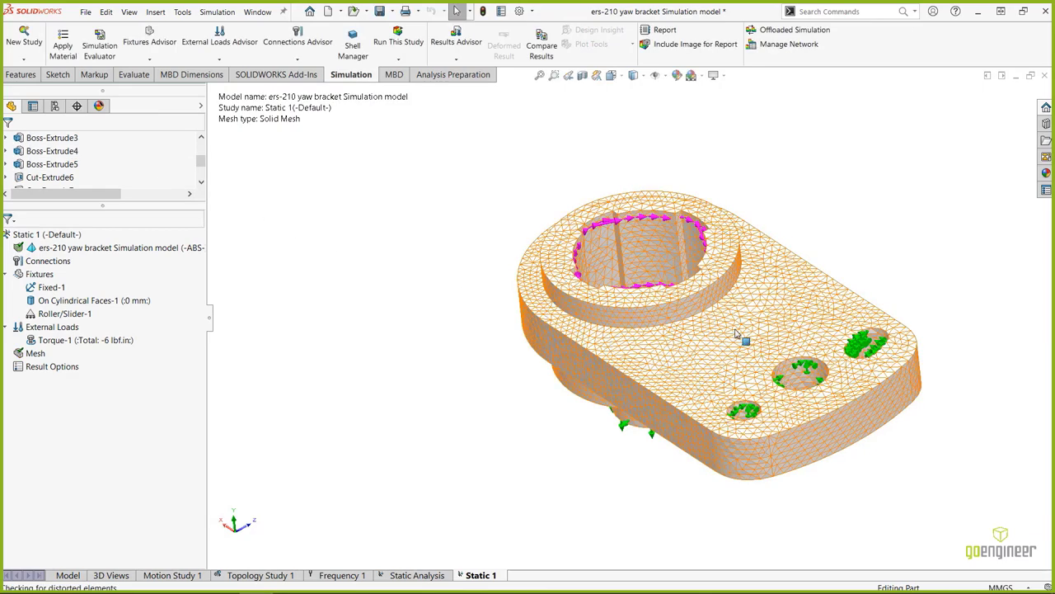
Orbit to view the meshed bracket from below and save the simulation model.
middle_drag(751, 323, 706, 320)
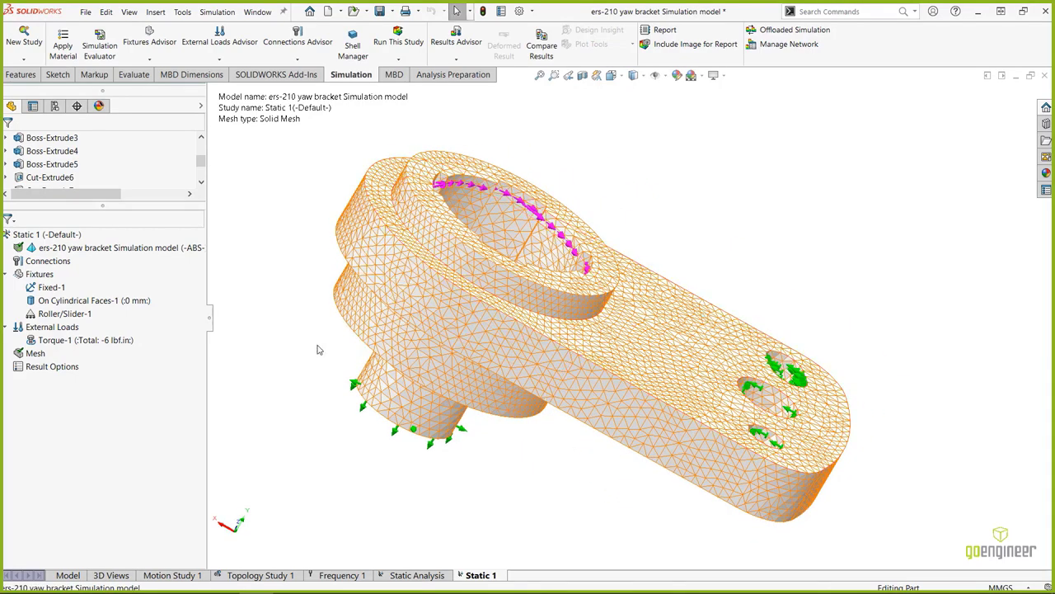
click(380, 11)
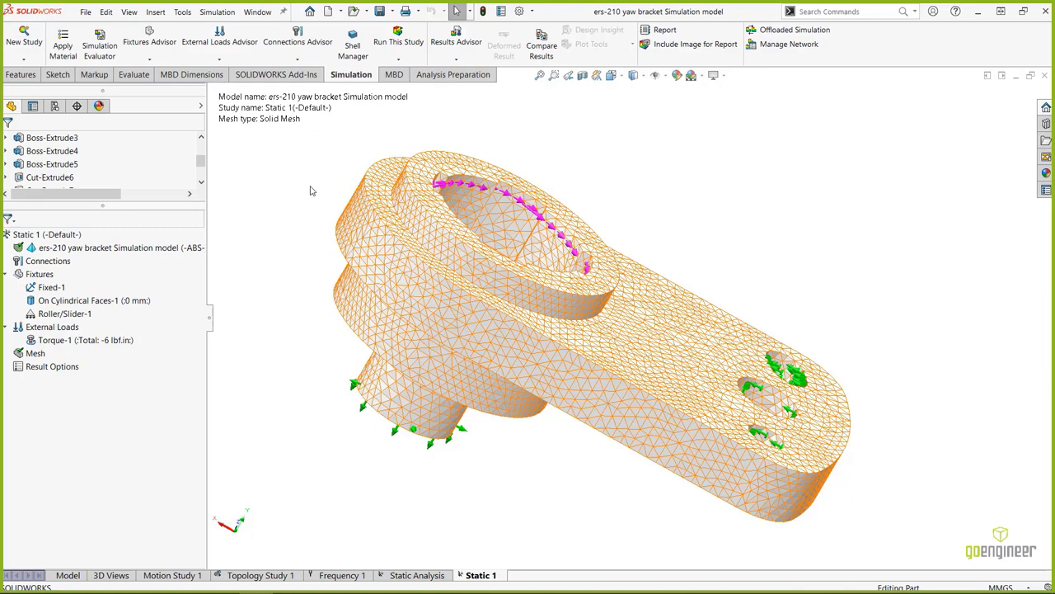
click(380, 12)
Run the Static 1 study and orbit the solved bracket.
click(397, 48)
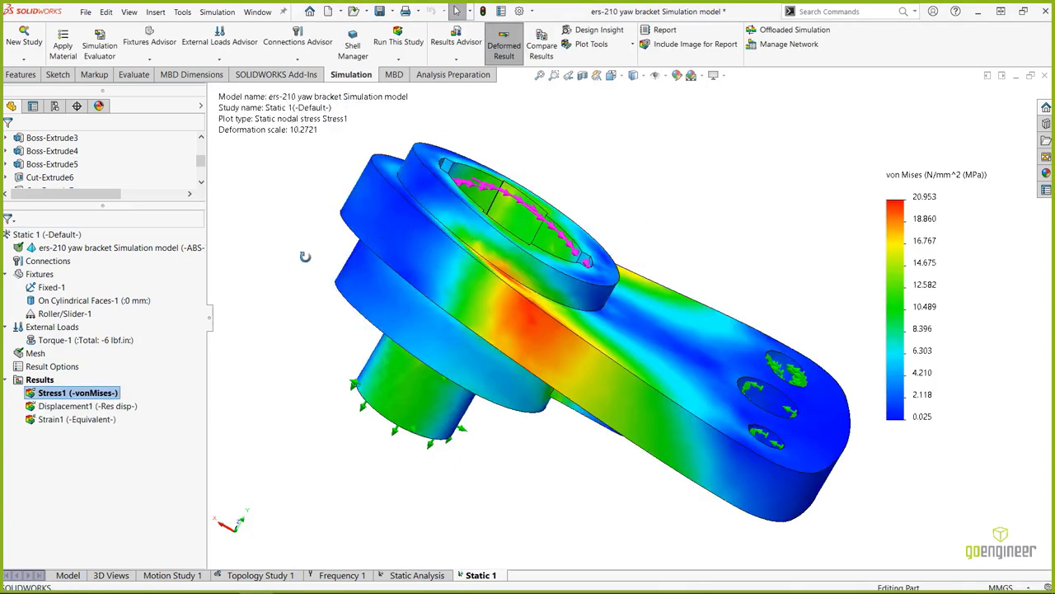
middle_drag(307, 255, 285, 269)
key(Escape)
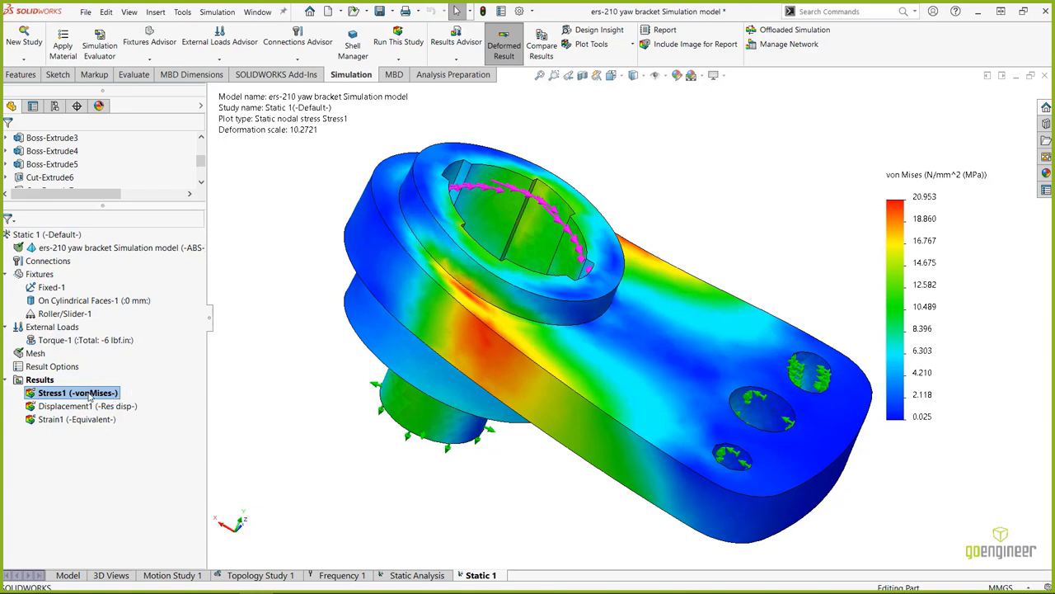
Review the Displacement1 and Strain1 plots, ending on the Stress1 von Mises plot (max 20.953 MPa).
double_click(74, 406)
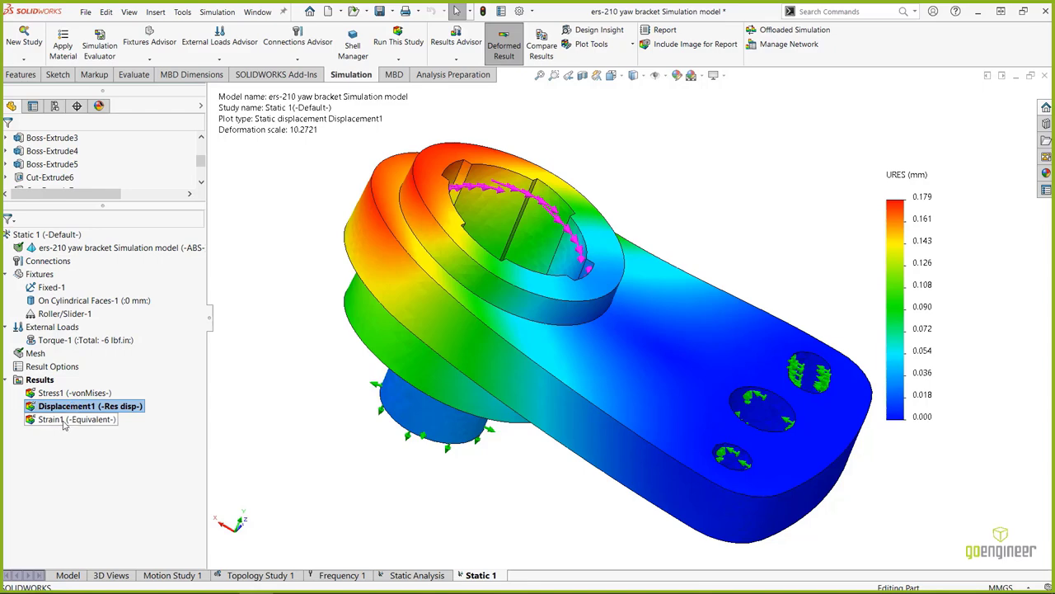
click(62, 418)
double_click(62, 419)
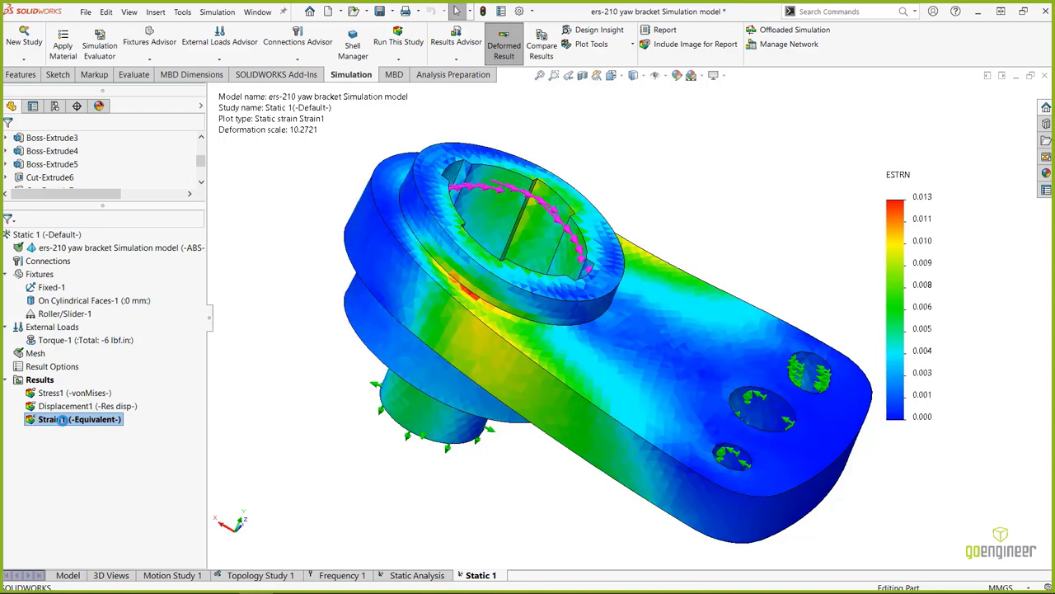
click(57, 394)
double_click(58, 394)
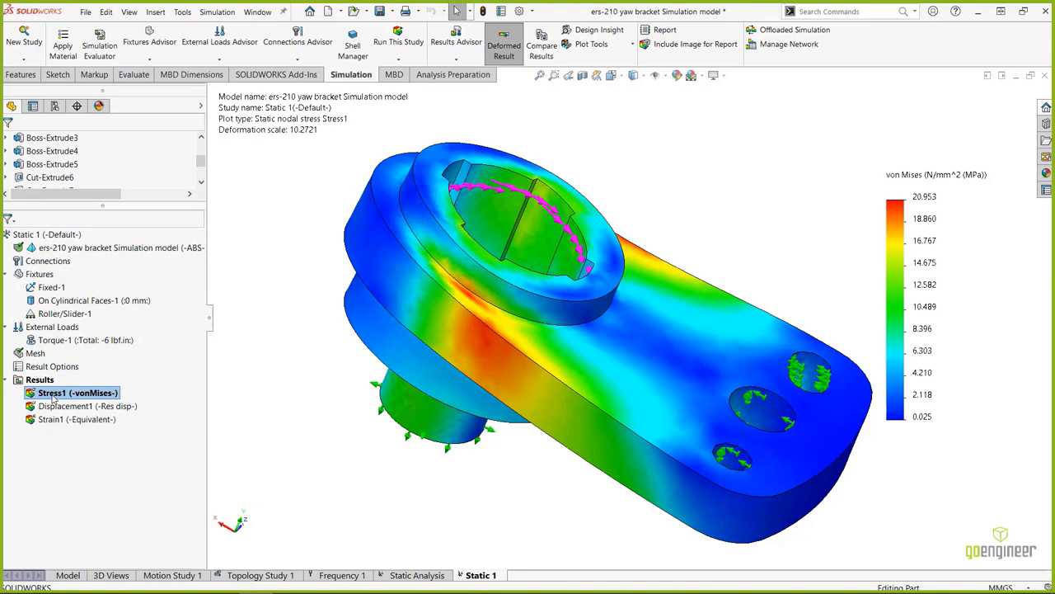
Orbit the von Mises stress plot to a lower, tilted angle and bring up the Stress1 actions.
right_click(53, 398)
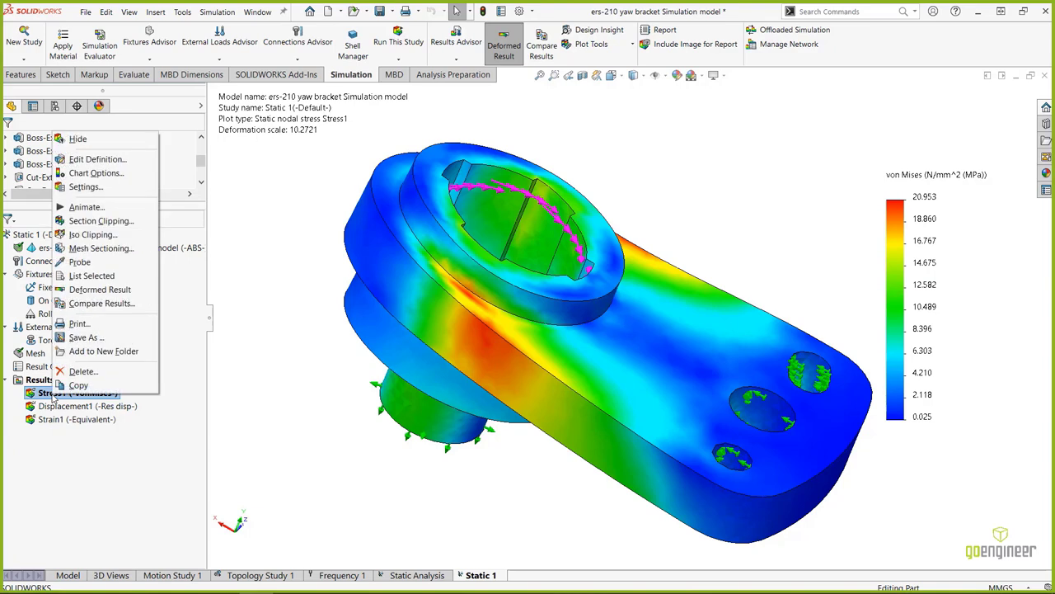
click(252, 391)
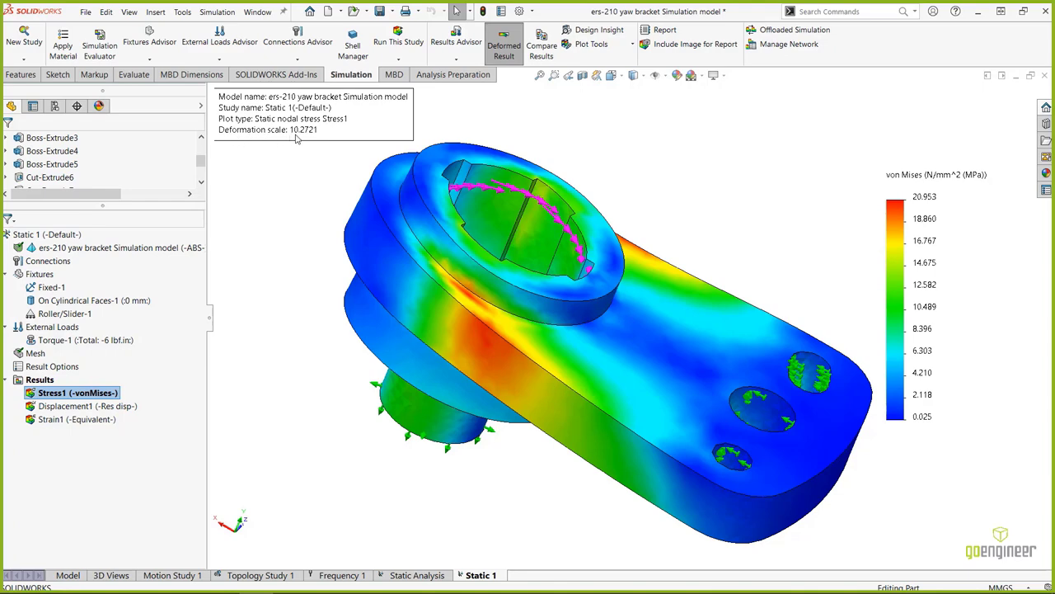
middle_drag(453, 318, 440, 240)
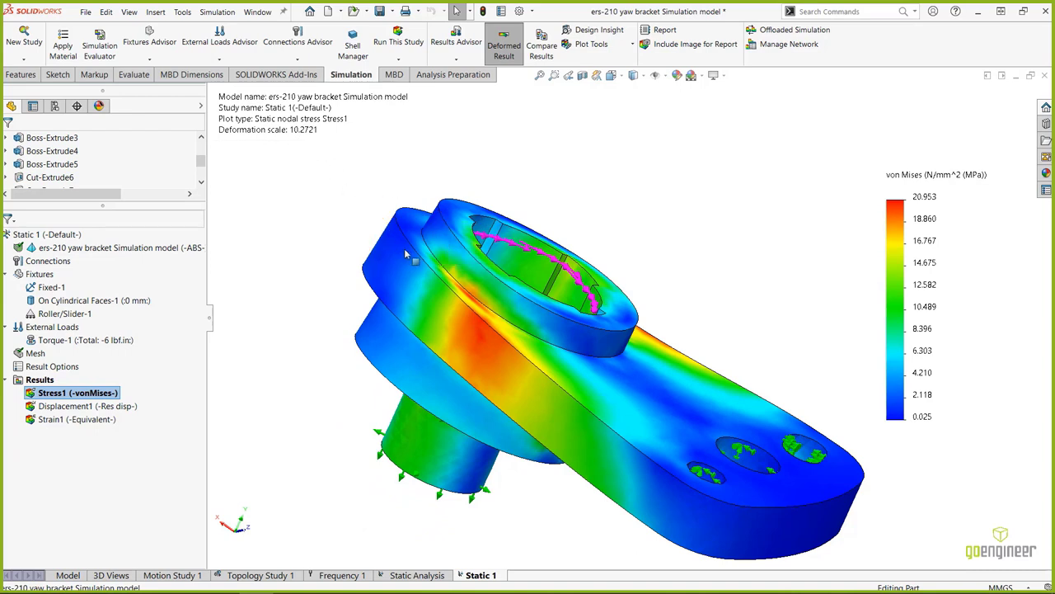
middle_drag(404, 248, 493, 313)
middle_drag(622, 415, 585, 444)
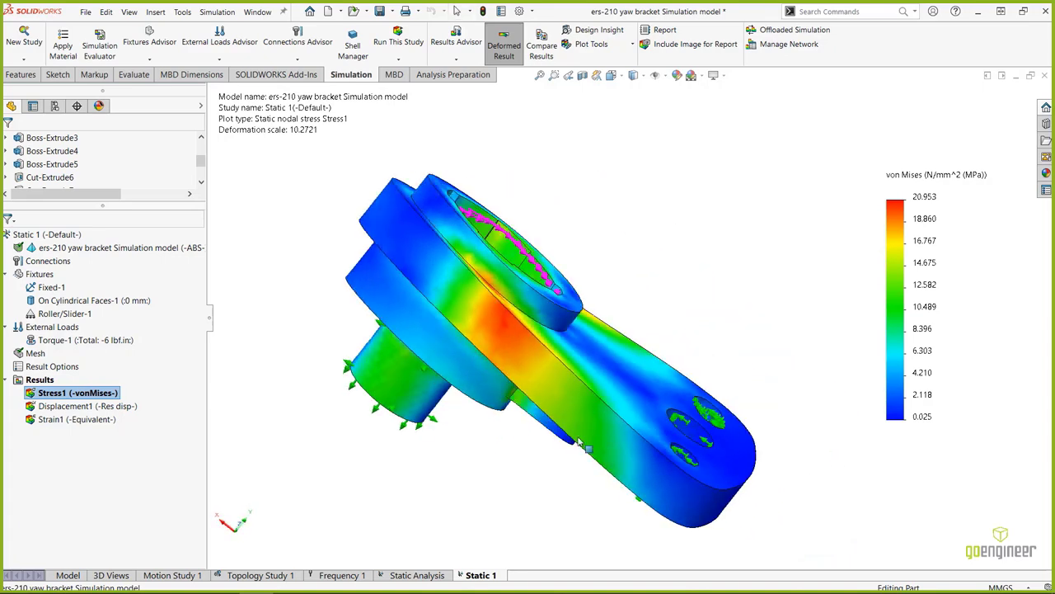
right_click(61, 398)
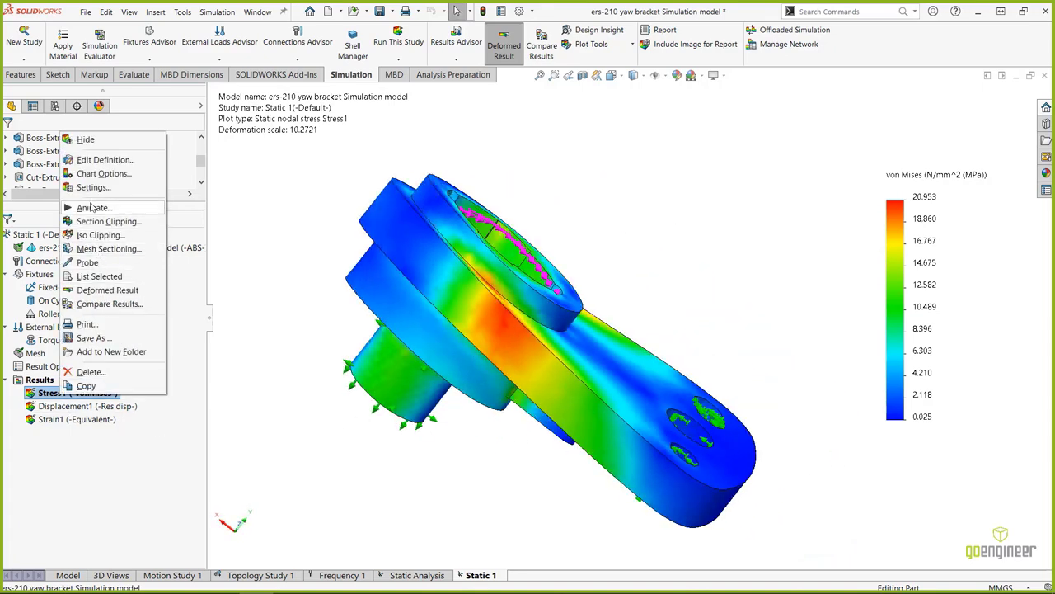
Edit the Stress1 definition, keeping N/mm^2 (MPa) units and setting deformed shape to True scale.
click(94, 161)
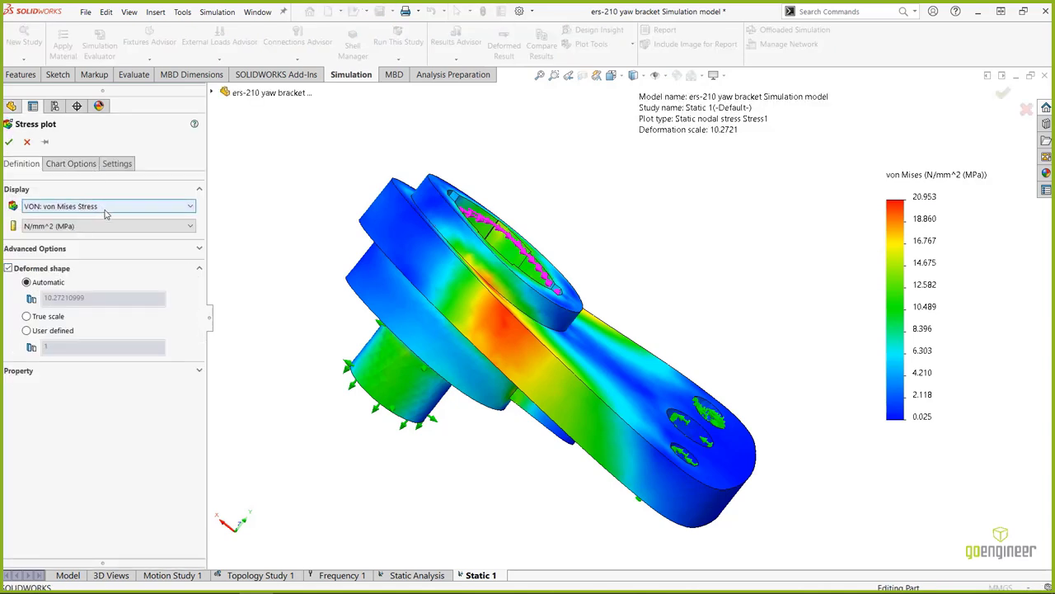
click(189, 226)
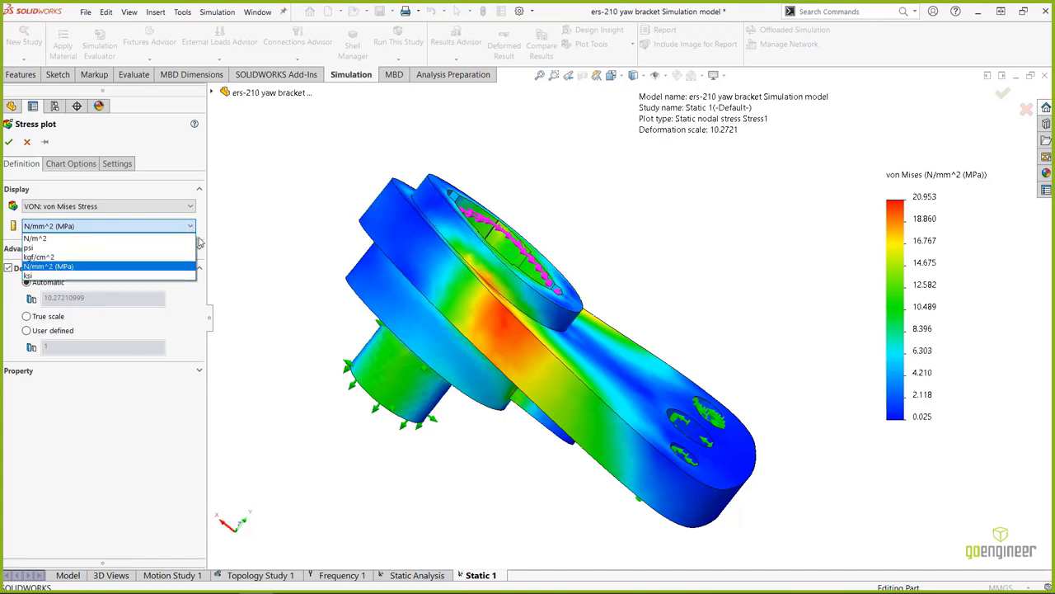
click(169, 161)
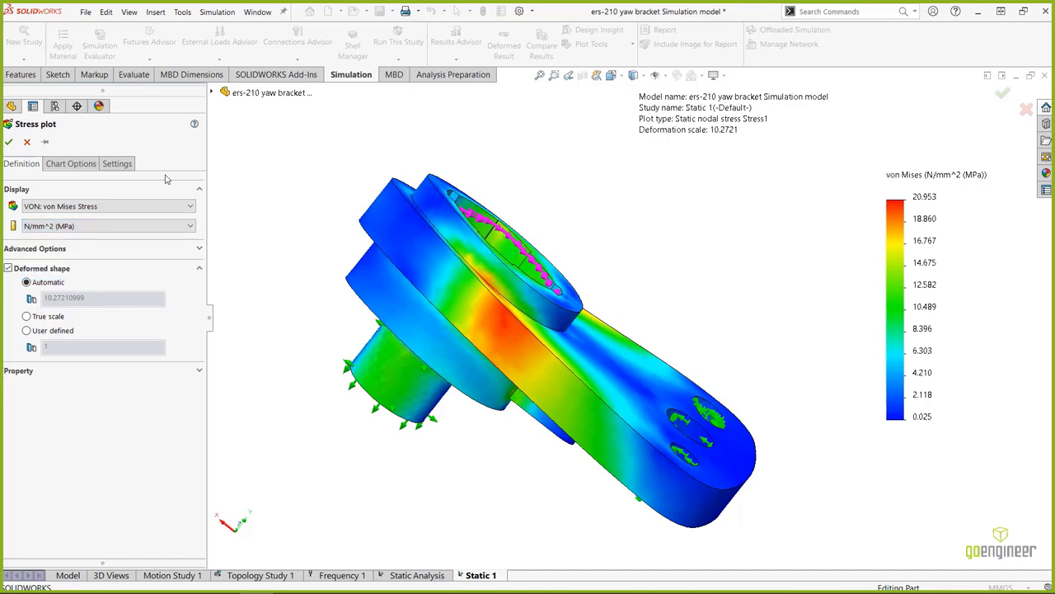
click(199, 249)
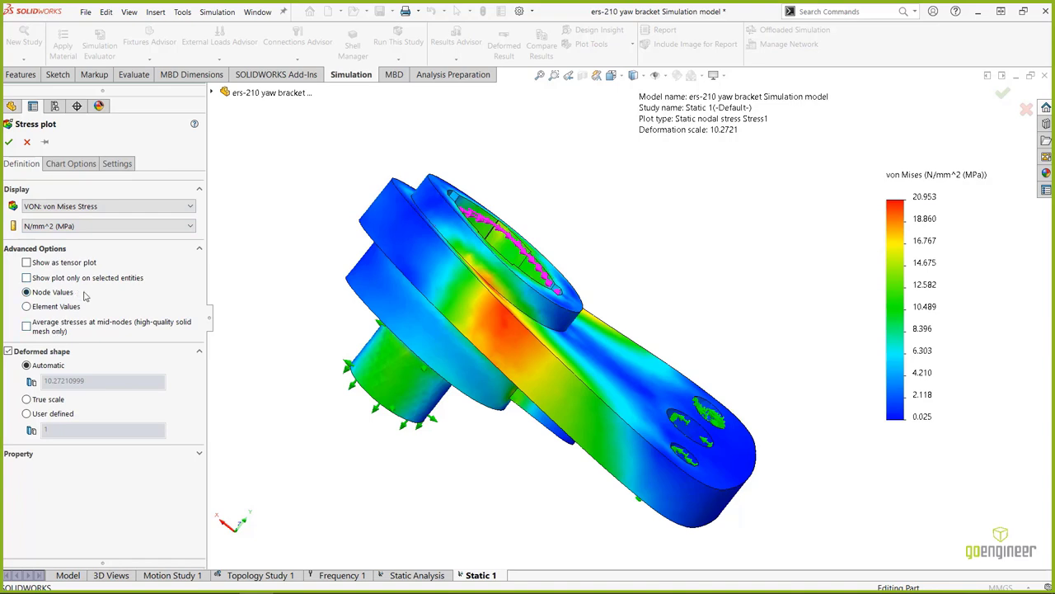
click(27, 399)
Apply the true-scale Stress1 settings and orbit to show the bracket's top face.
click(9, 142)
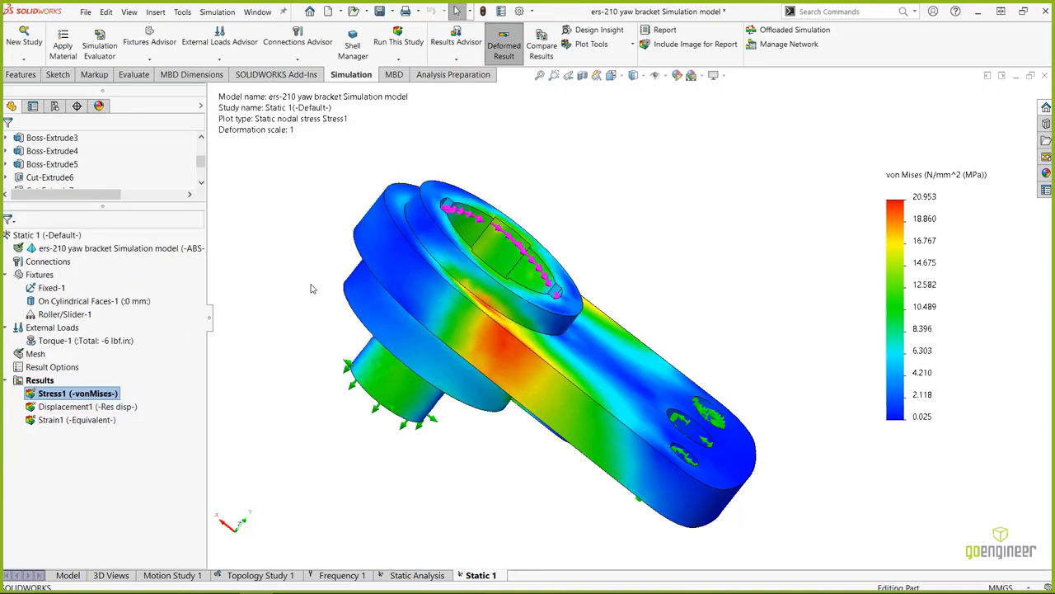
middle_drag(320, 289, 289, 312)
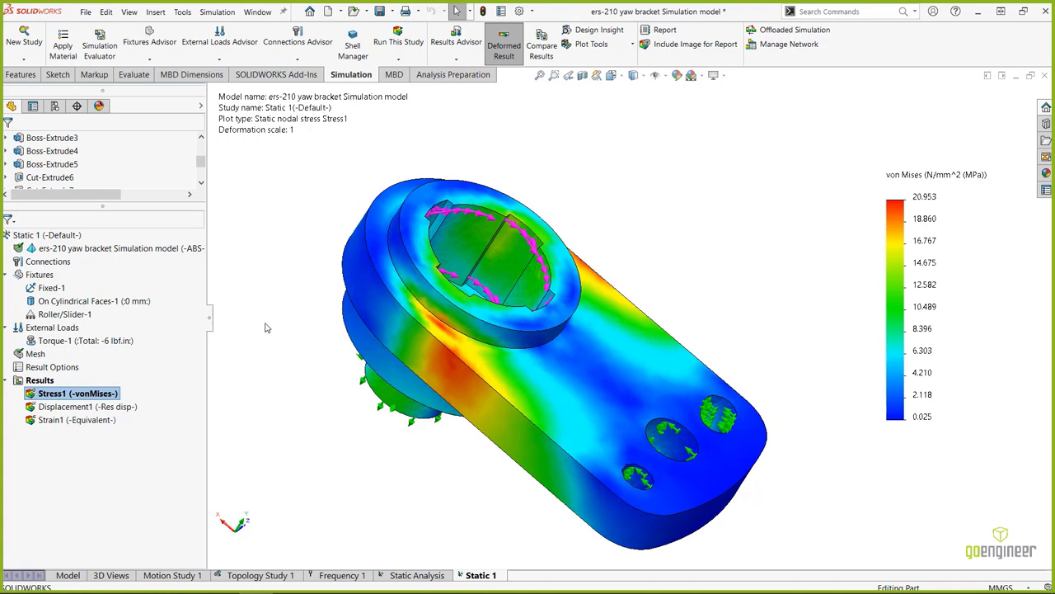
Reopen the Stress1 definition and set the deformed shape to Automatic scaling.
right_click(73, 394)
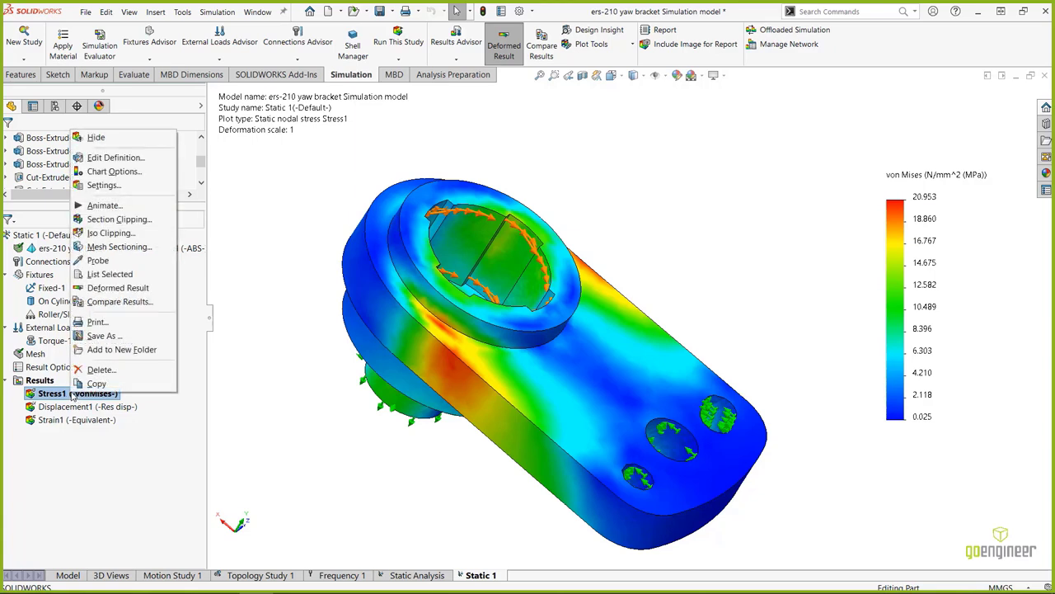
click(112, 159)
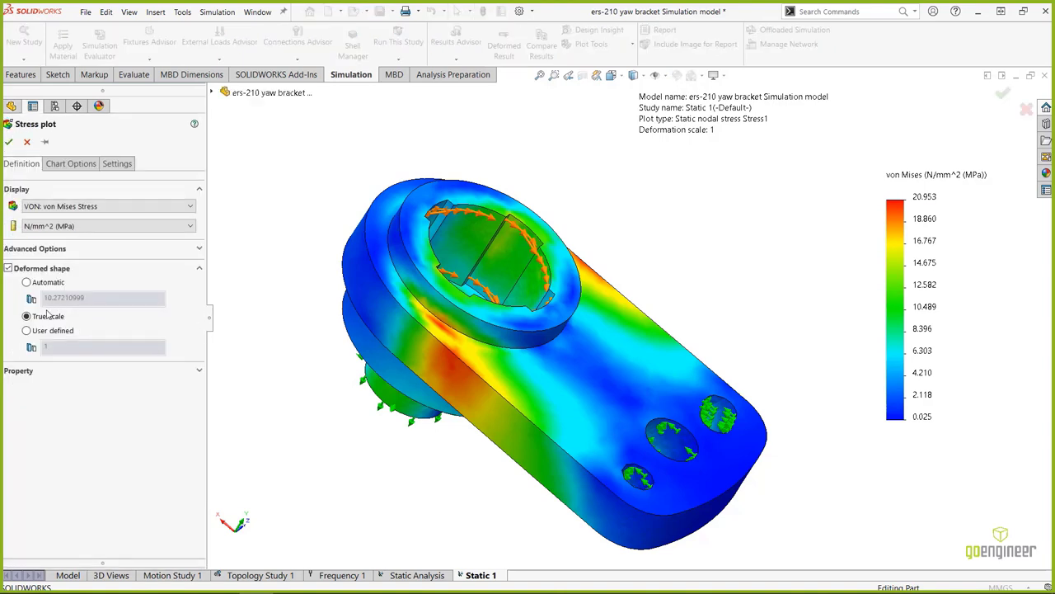
click(27, 282)
click(66, 166)
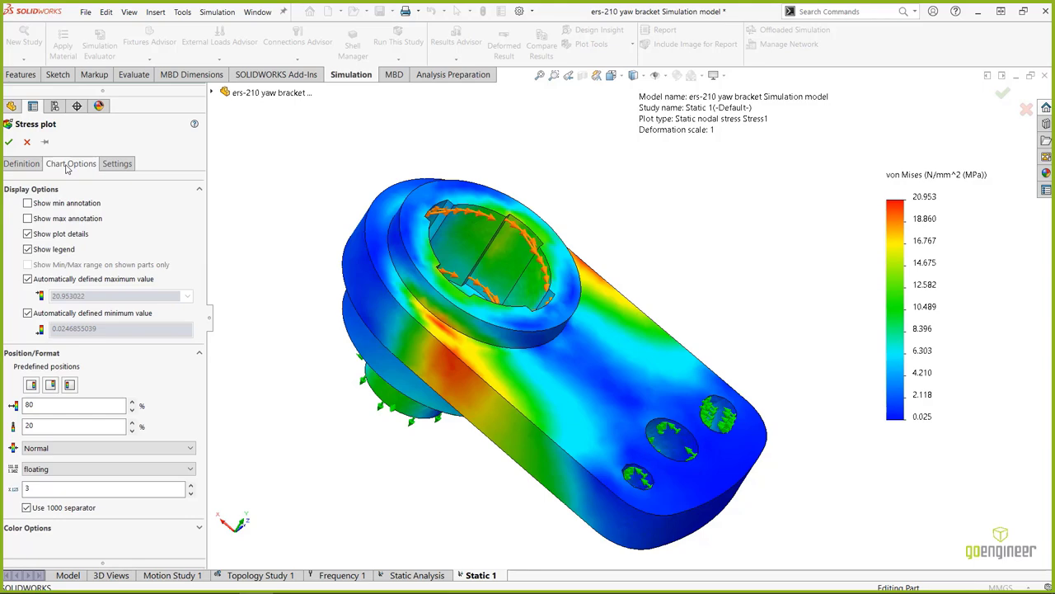
Turn on the Max annotation and move the 20.953 label clear of the bracket, checking from several angles.
click(27, 219)
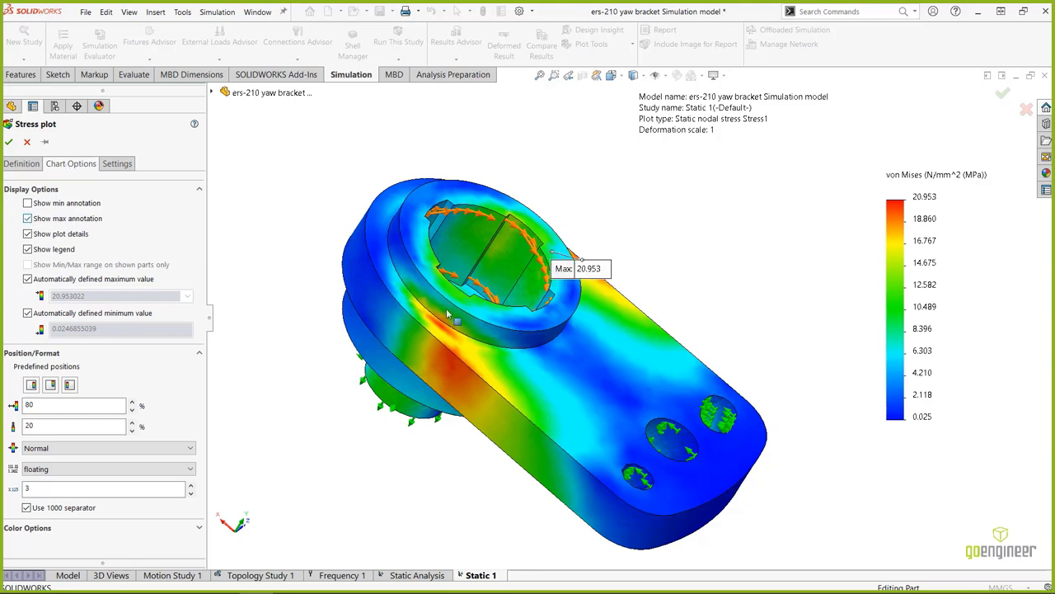
mouse_move(569, 272)
mouse_down()
mouse_move(701, 239)
mouse_move(670, 222)
mouse_up()
middle_drag(639, 317, 590, 340)
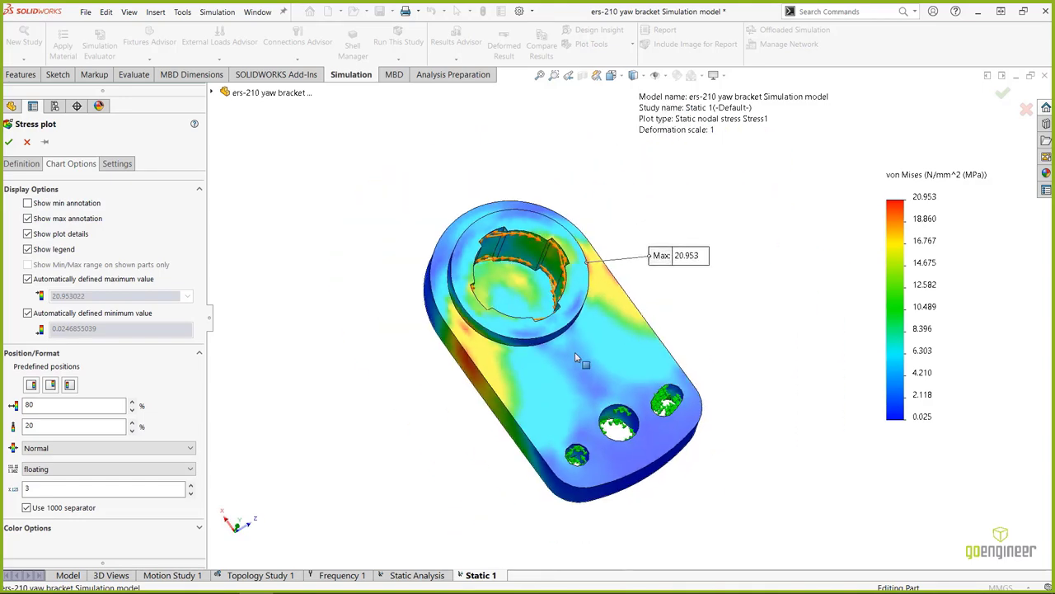
middle_drag(505, 431, 518, 379)
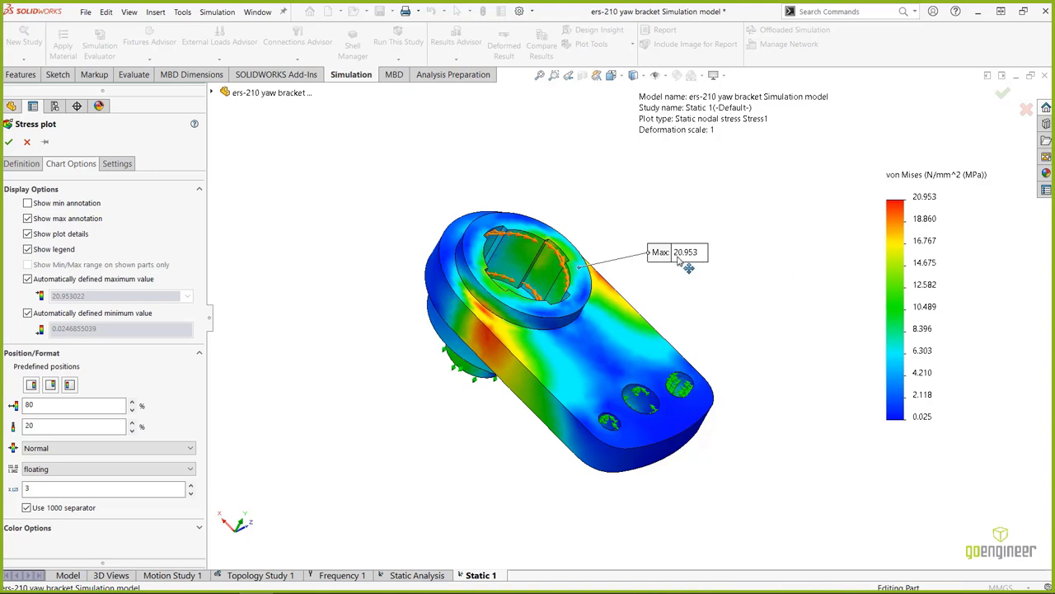
drag(684, 258, 682, 247)
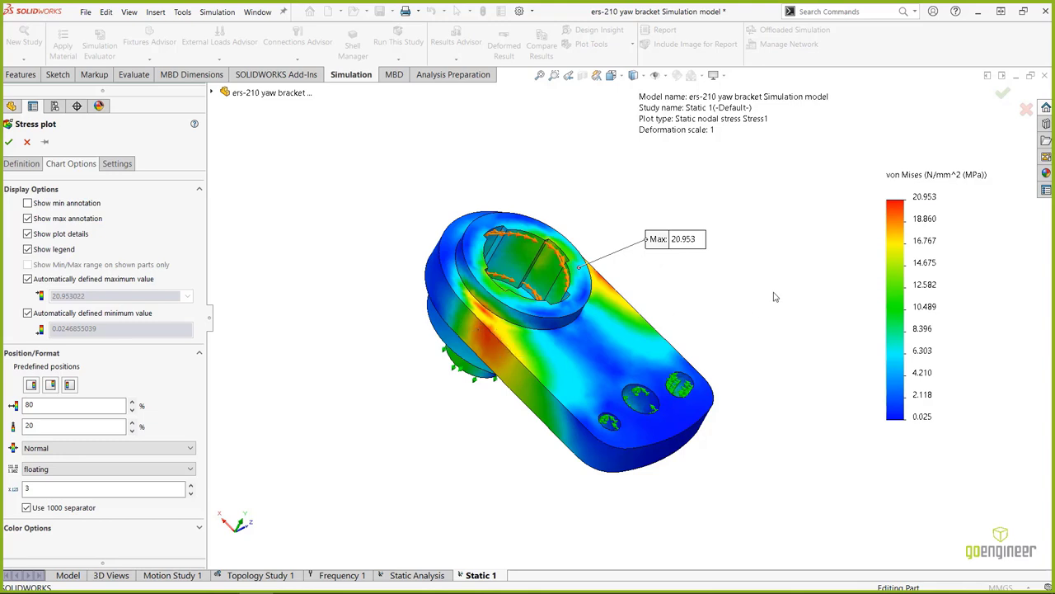
Set a manual 15 MPa maximum for the Stress1 legend and apply the plot settings.
click(28, 279)
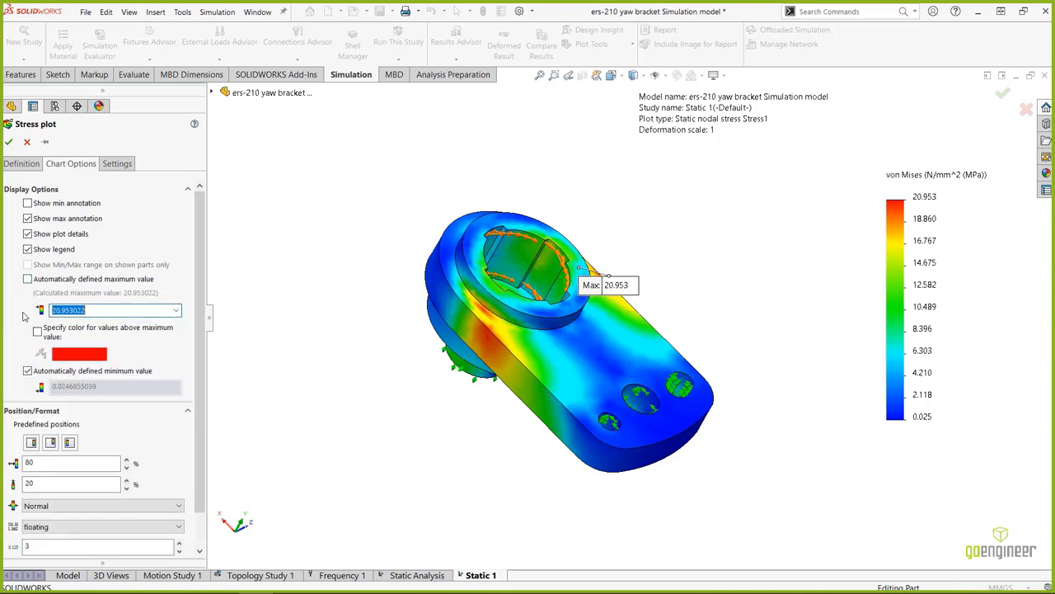
text(15)
click(9, 142)
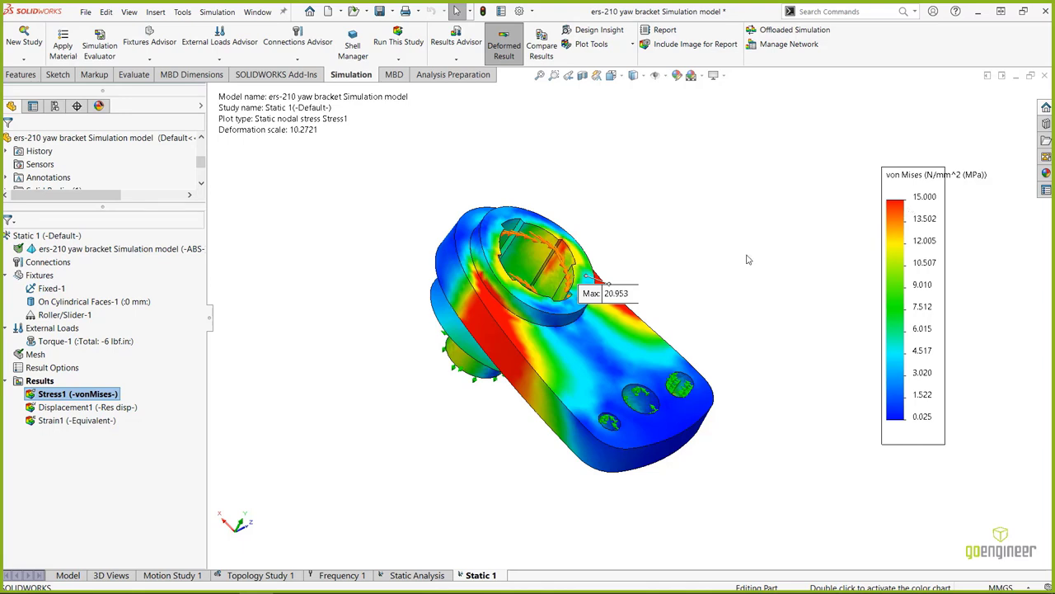
mouse_move(376, 358)
middle_down()
mouse_move(402, 328)
mouse_move(383, 352)
middle_up()
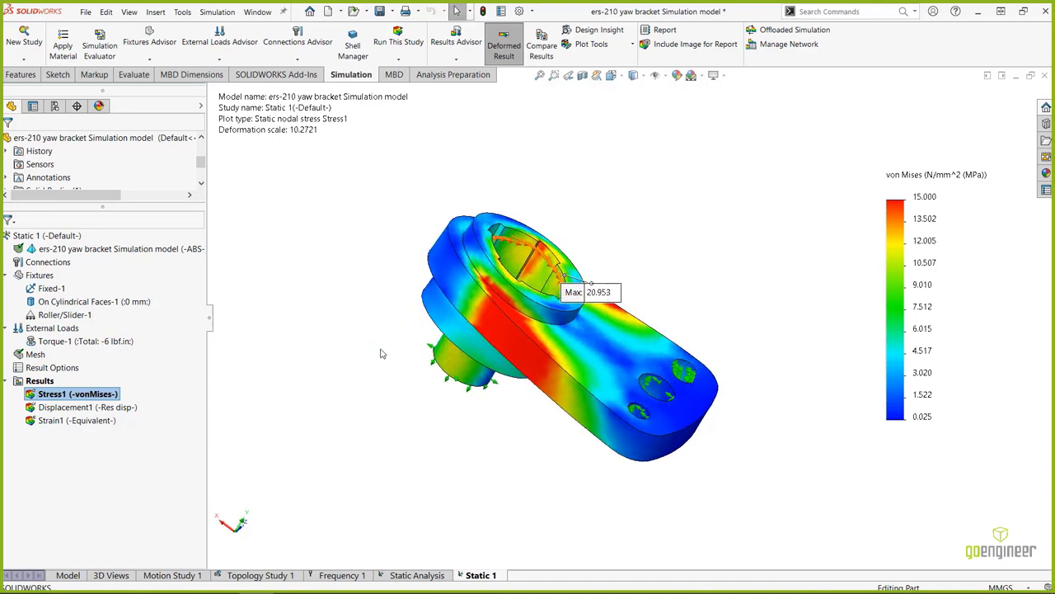
double_click(81, 410)
double_click(55, 420)
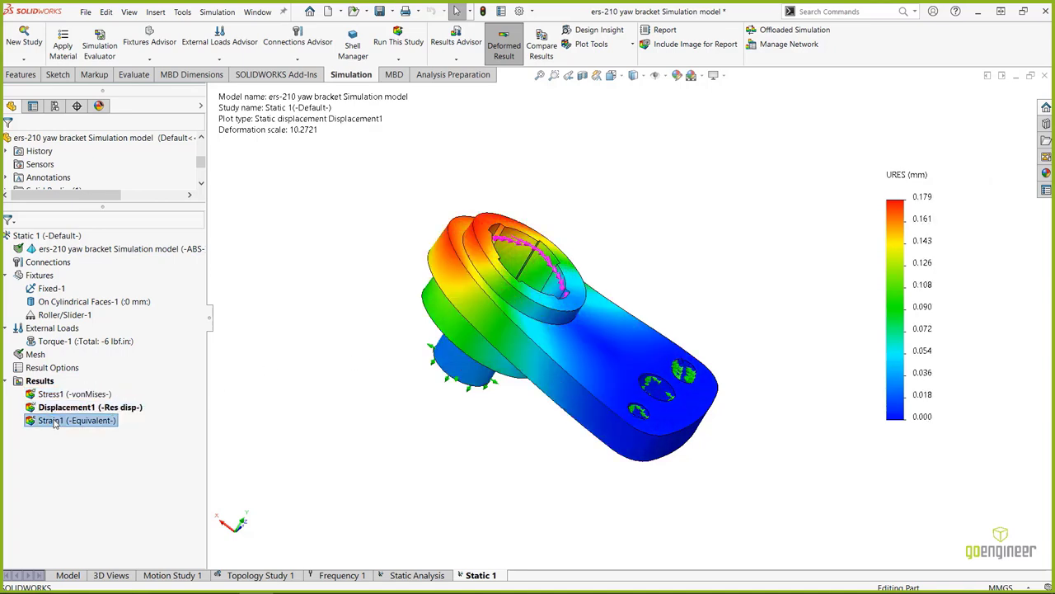
double_click(55, 394)
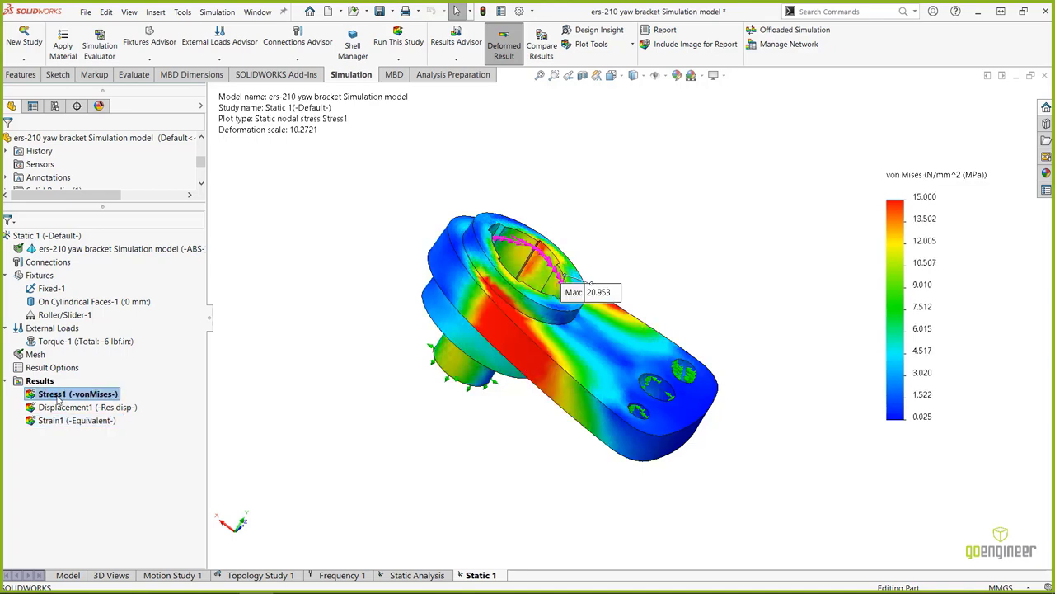
right_click(54, 394)
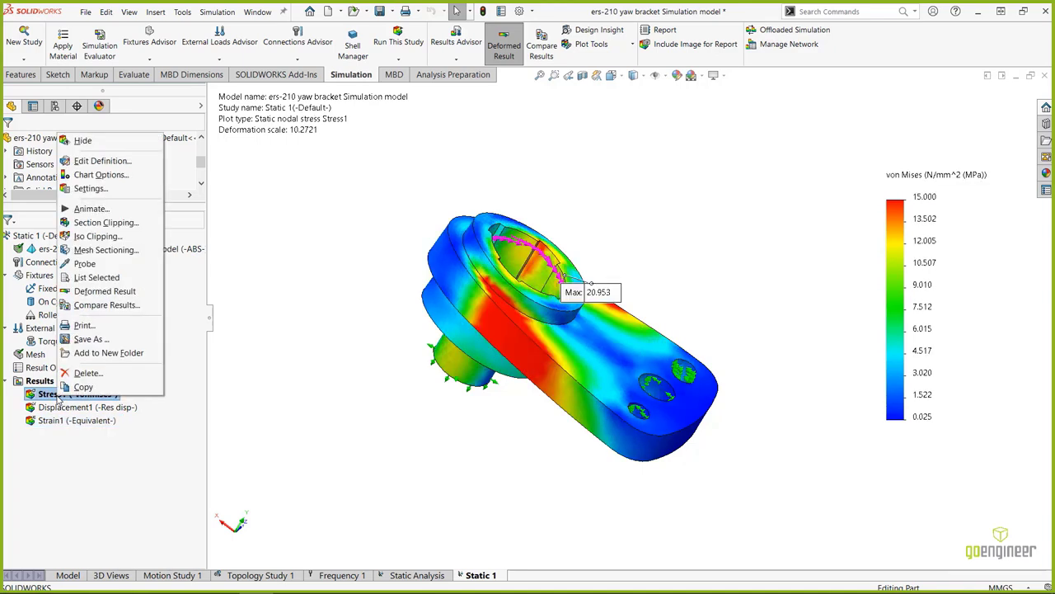
click(91, 210)
scroll(555, 326, down, 3)
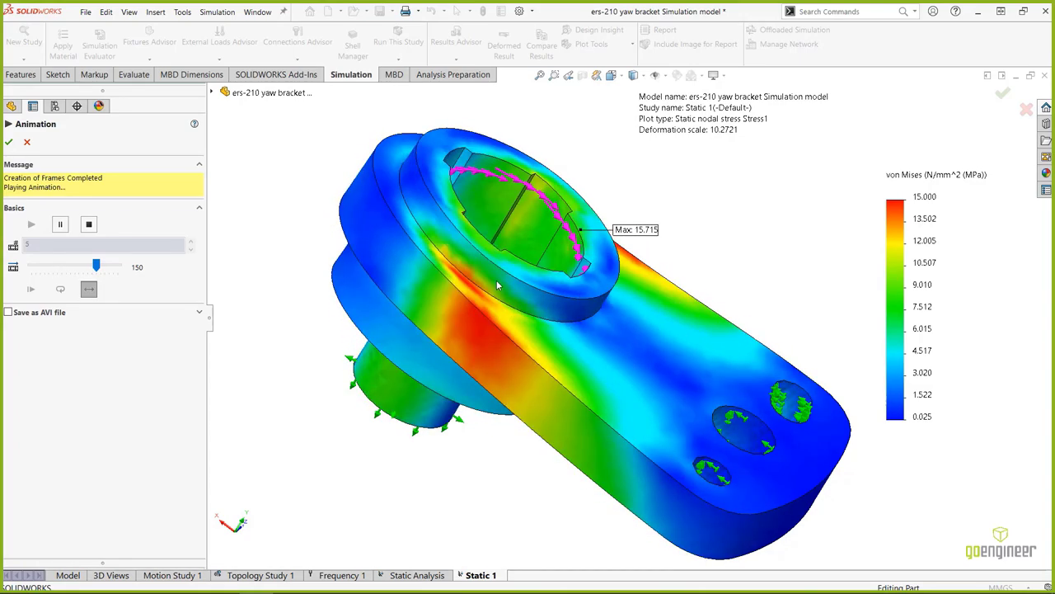
drag(95, 266, 31, 266)
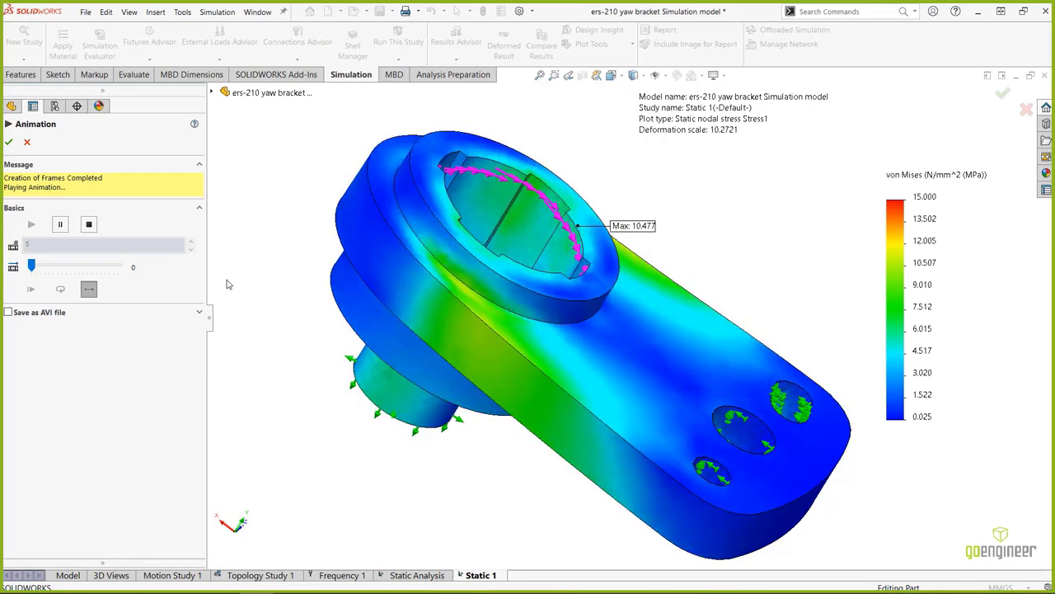
click(9, 142)
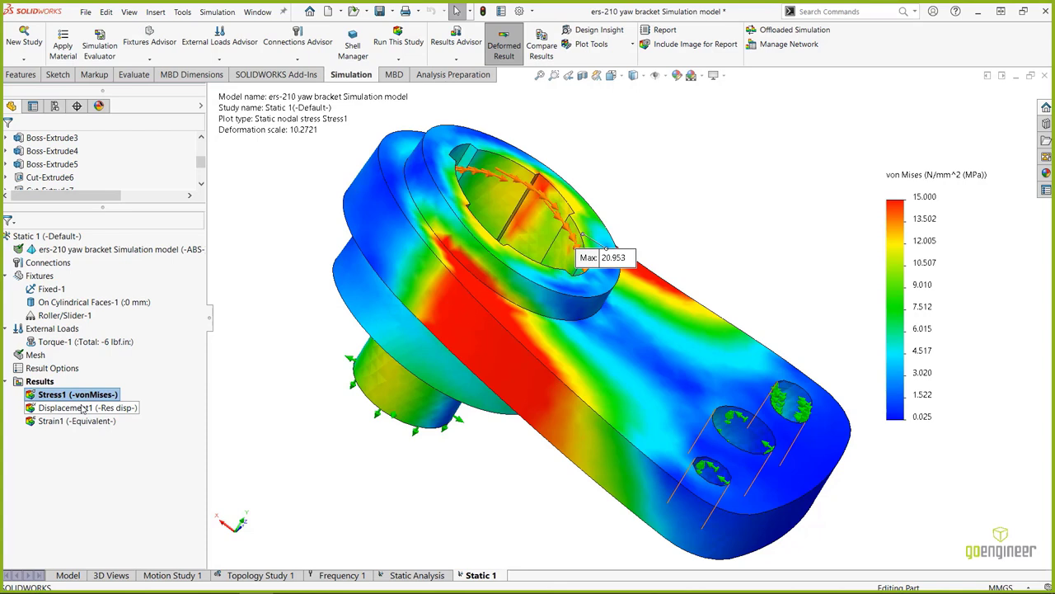
right_click(70, 395)
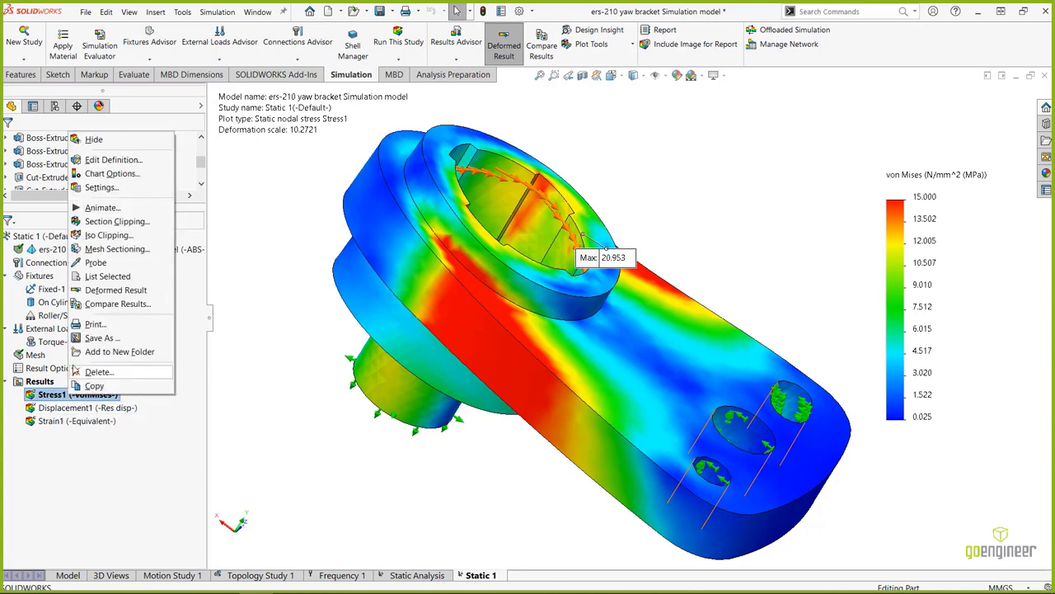
click(109, 223)
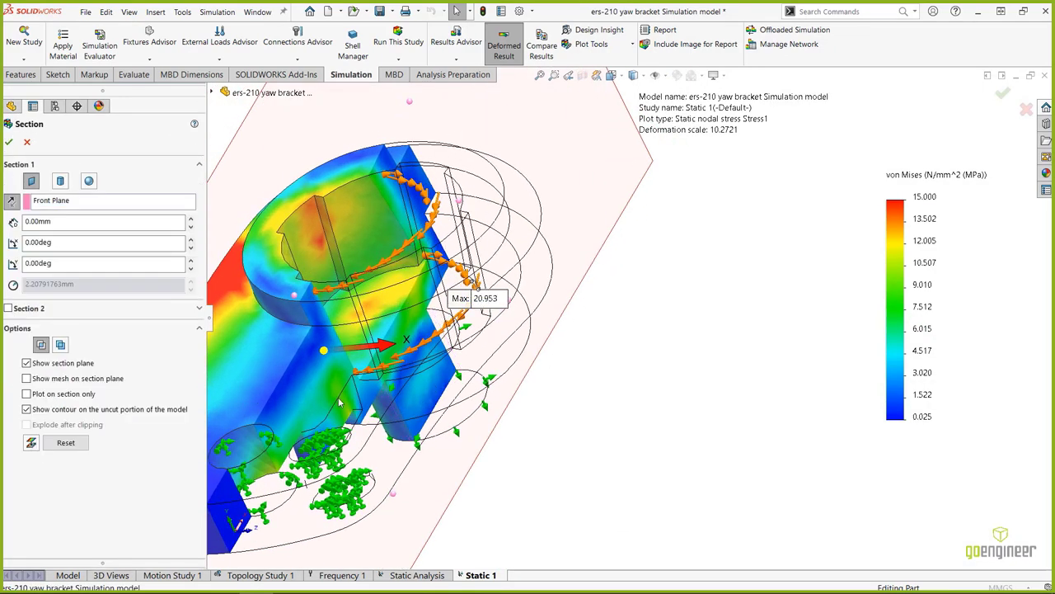
mouse_move(396, 356)
mouse_down()
mouse_move(515, 353)
mouse_move(311, 376)
mouse_move(384, 358)
mouse_up()
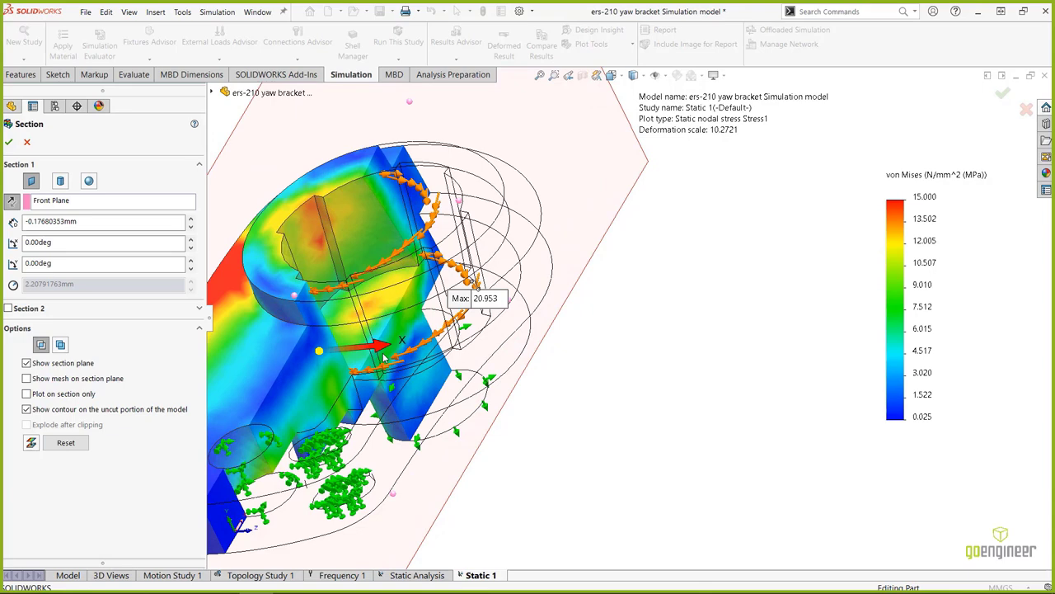
drag(382, 357, 334, 330)
key(Escape)
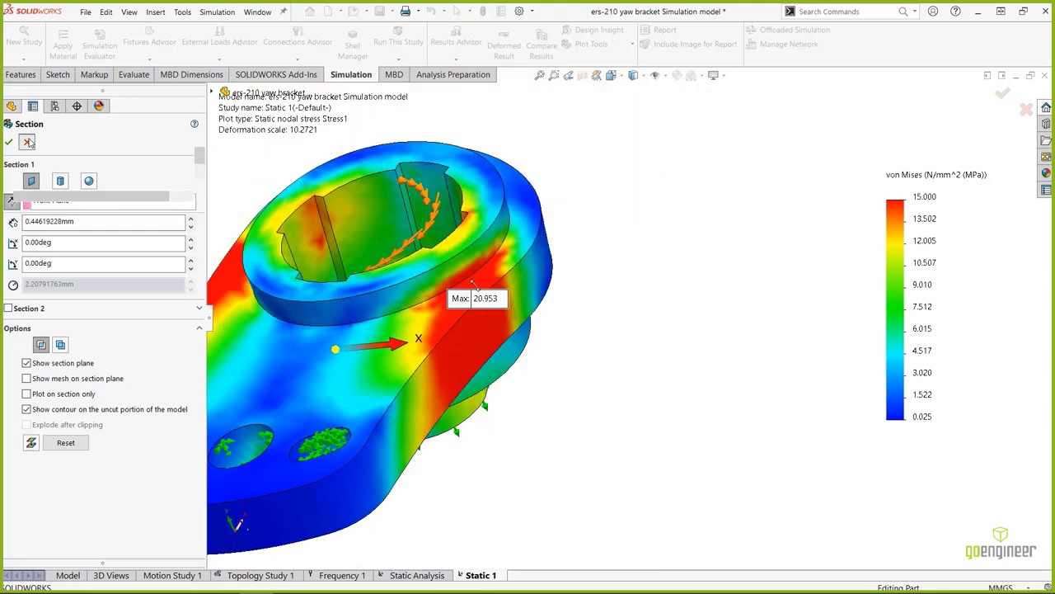
scroll(347, 363, down, 2)
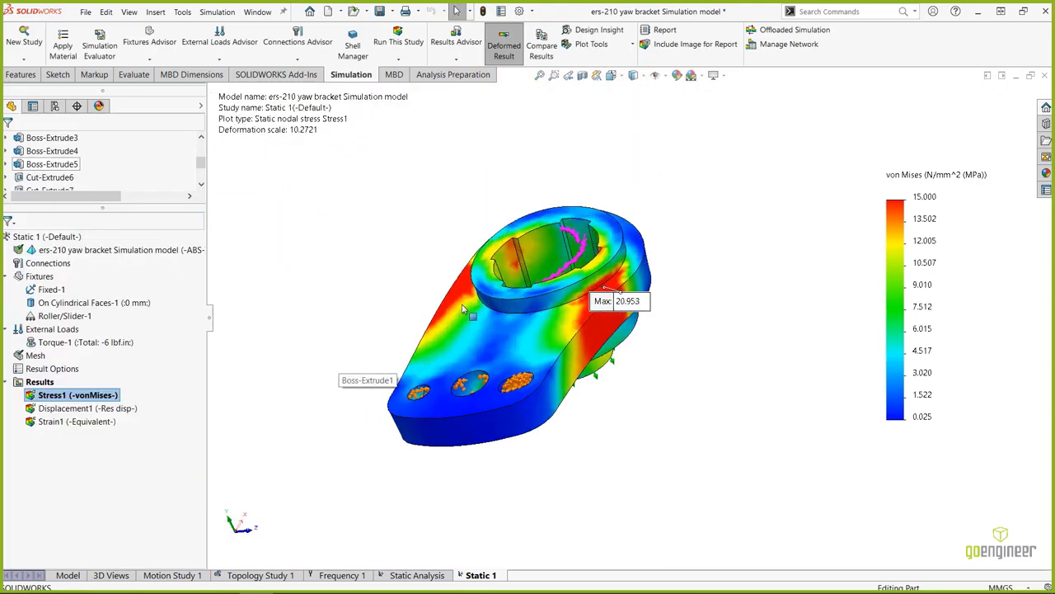
Apply iso clipping to Stress1 at 10 MPa, moving the Max label up and right.
right_click(76, 395)
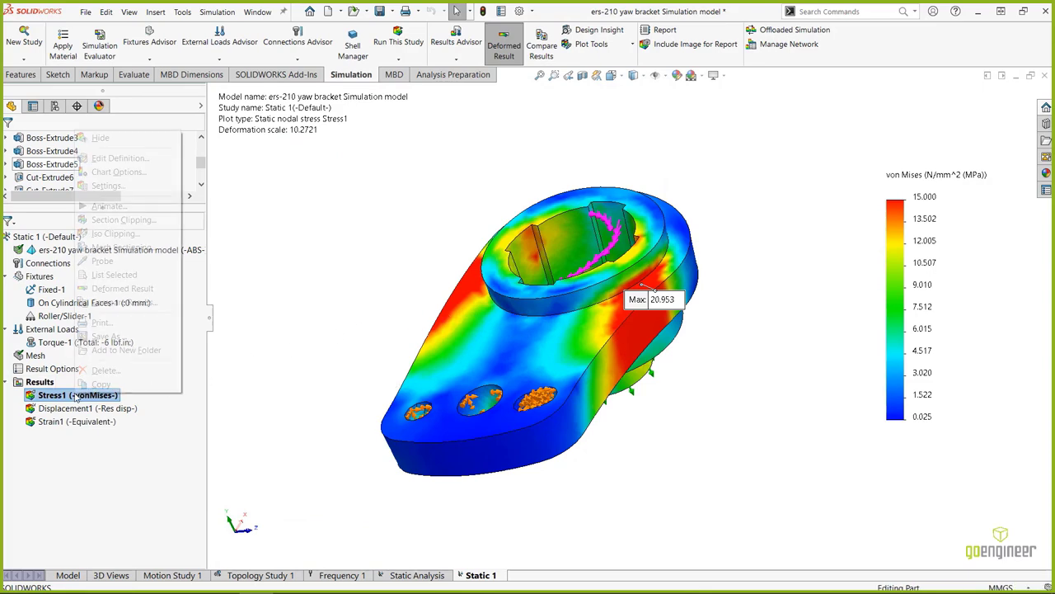
click(115, 234)
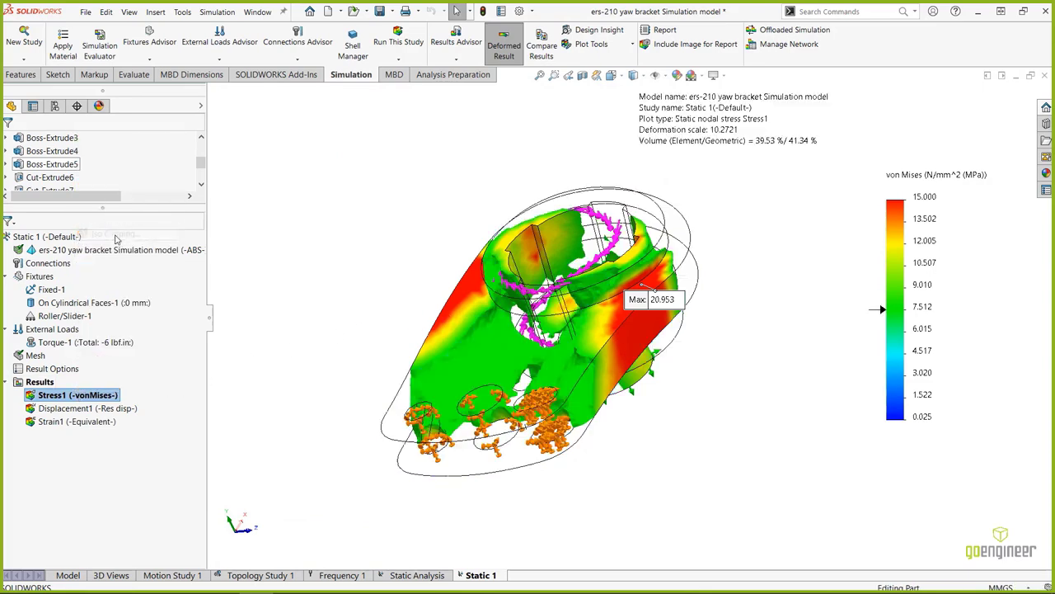
middle_drag(512, 329, 519, 415)
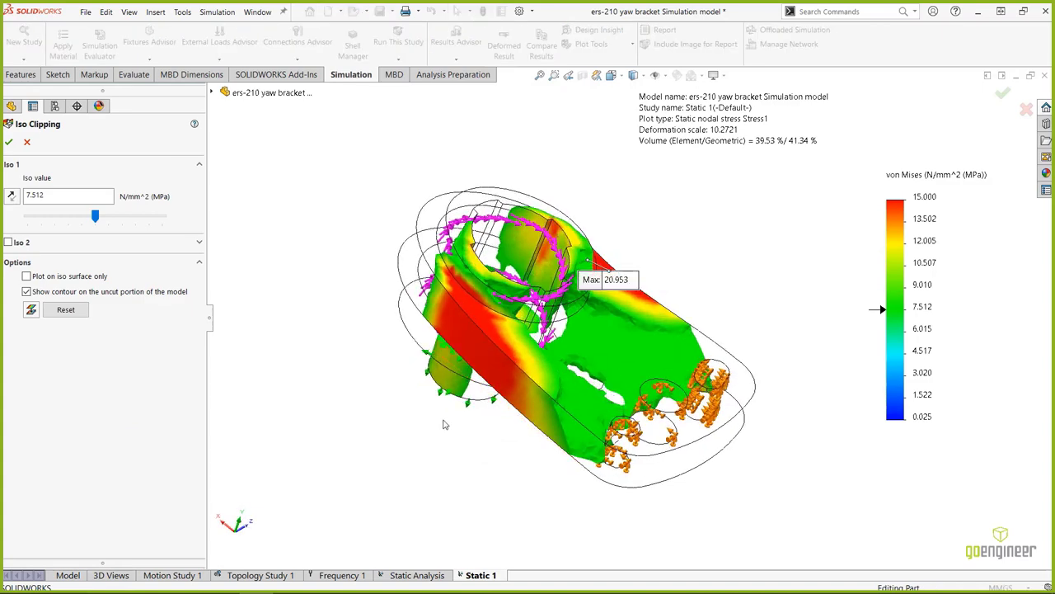
drag(610, 282, 734, 212)
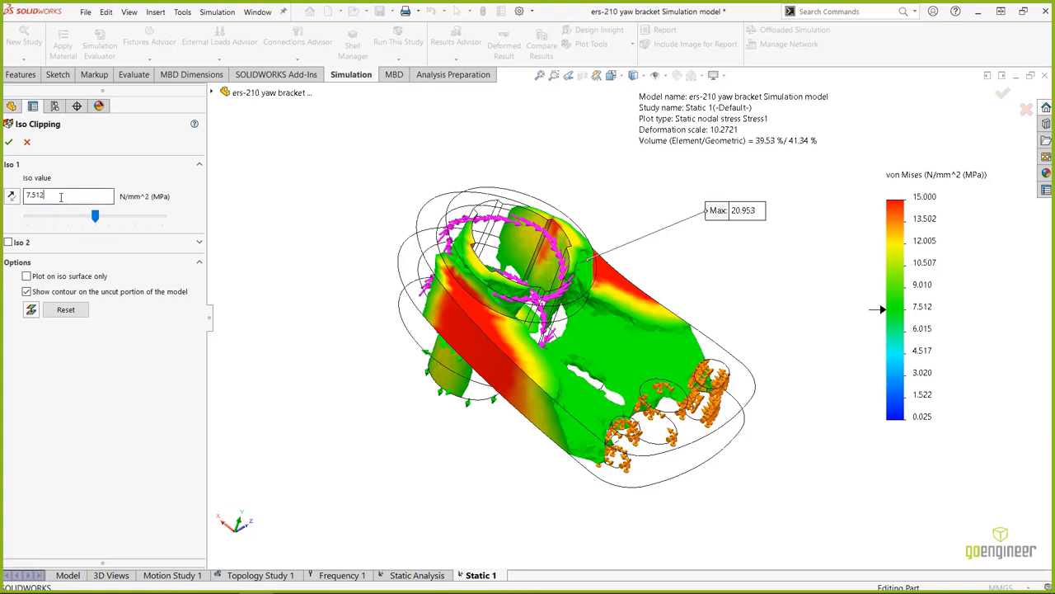
drag(58, 196, 4, 192)
text(10)
key(Return)
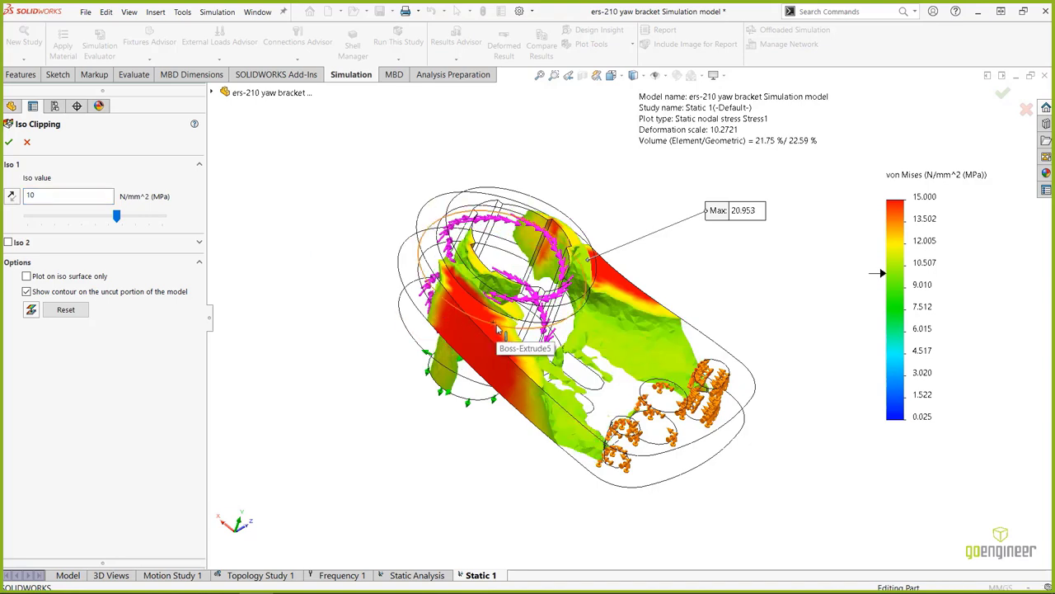
Raise the iso clipping value to 13 MPa.
middle_drag(496, 346, 462, 368)
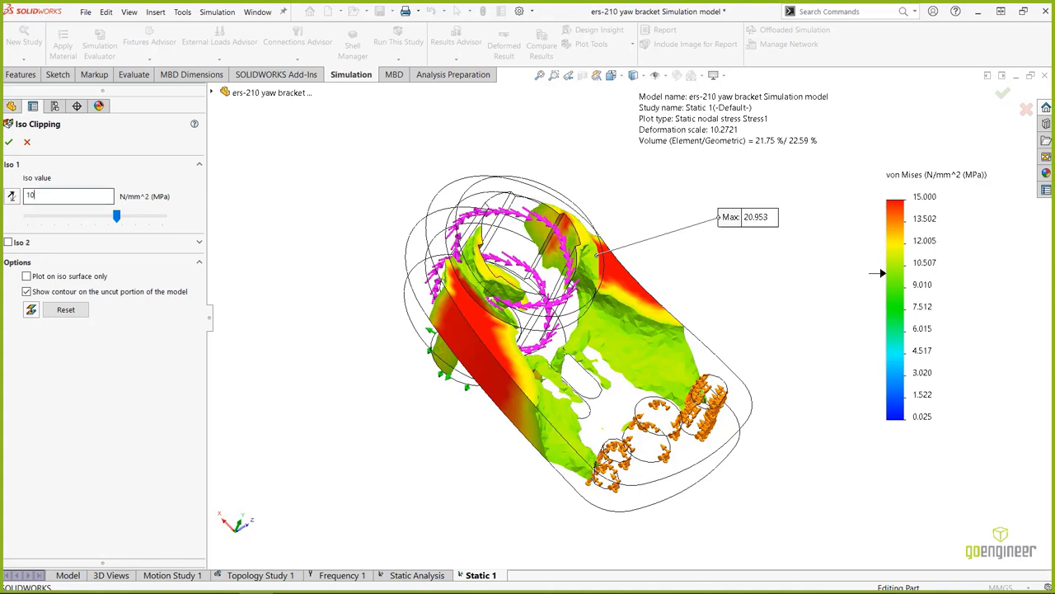
double_click(39, 196)
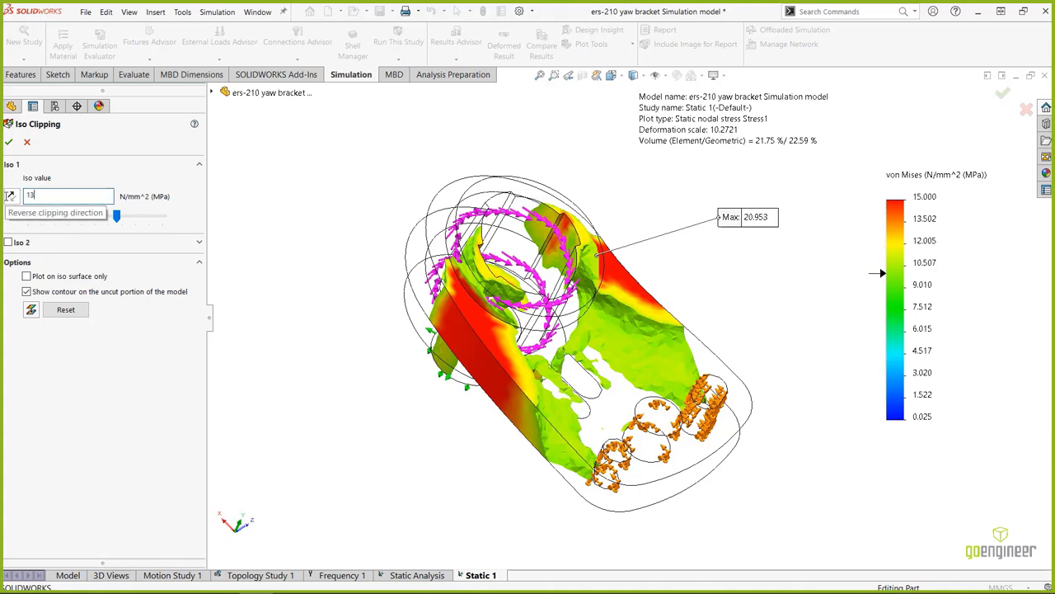
text(13)
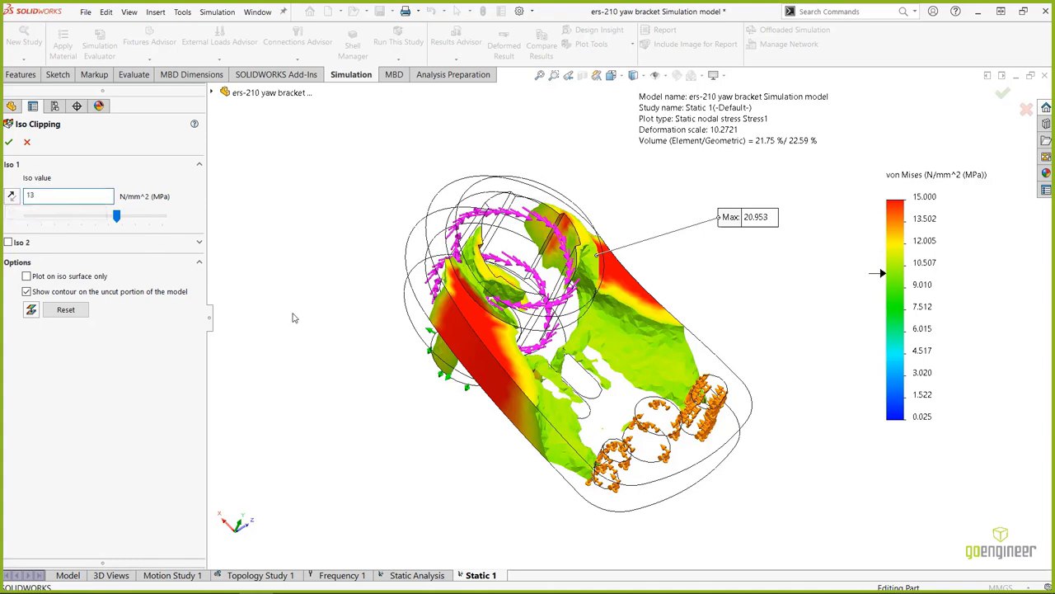
key(Return)
Orbit and zoom to inspect regions above 13 MPa, then close iso clipping to restore the full plot.
middle_drag(410, 344, 385, 355)
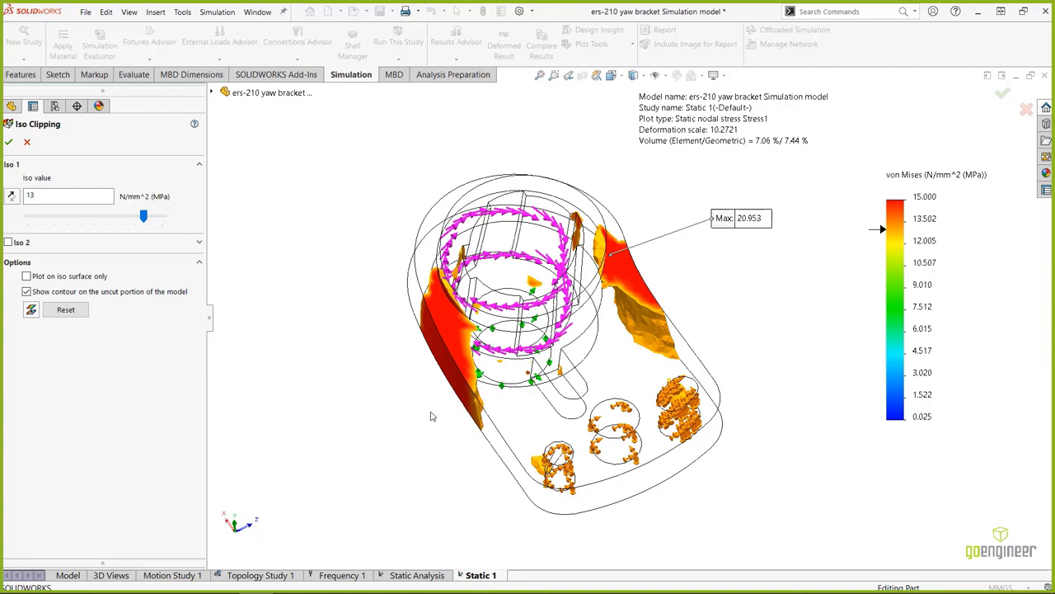
middle_drag(433, 416, 618, 298)
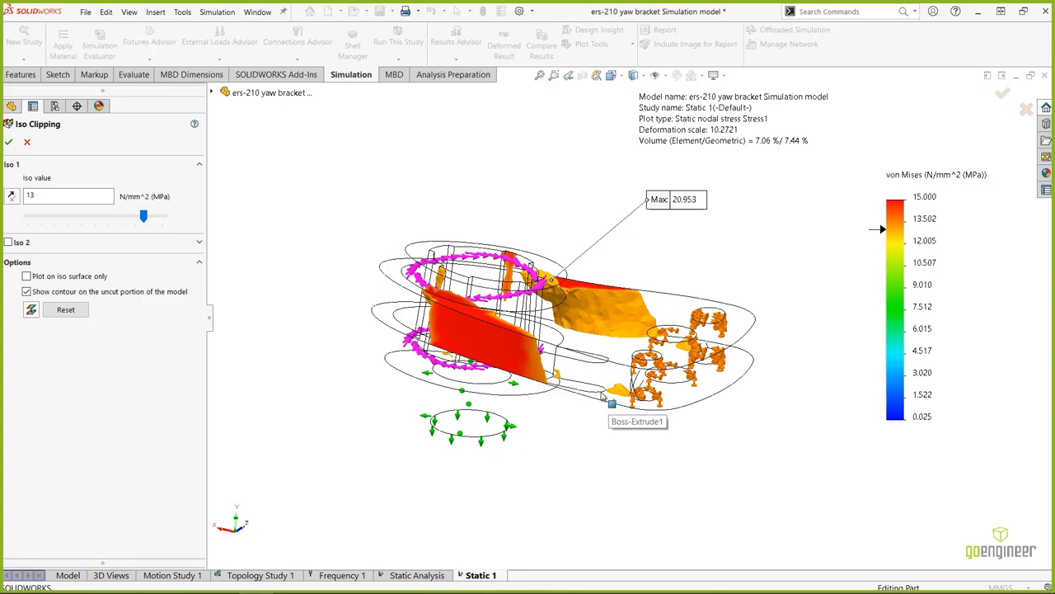
scroll(606, 400, down, 6)
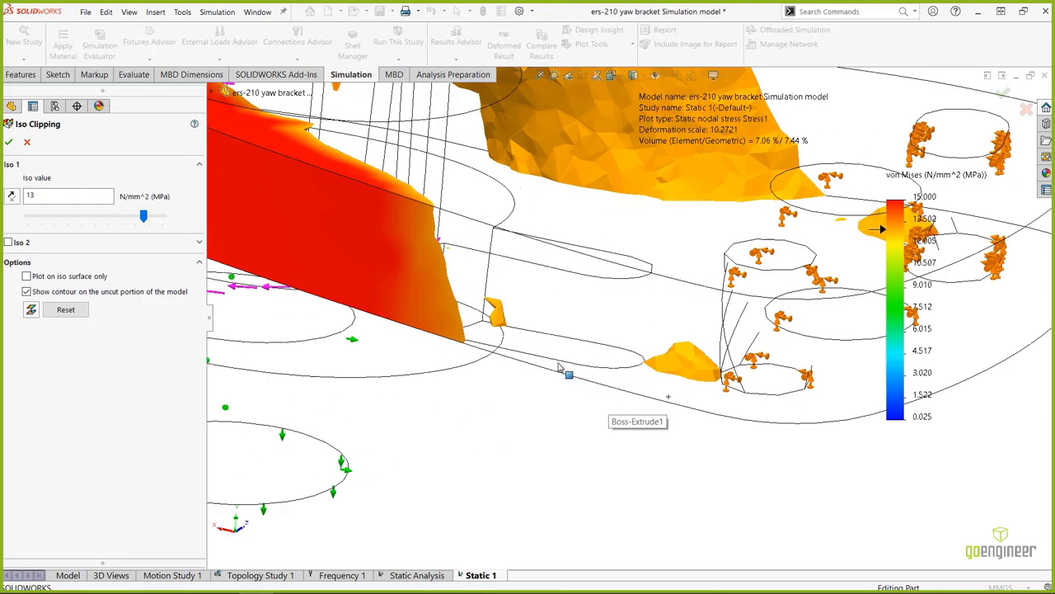
scroll(547, 353, down, 8)
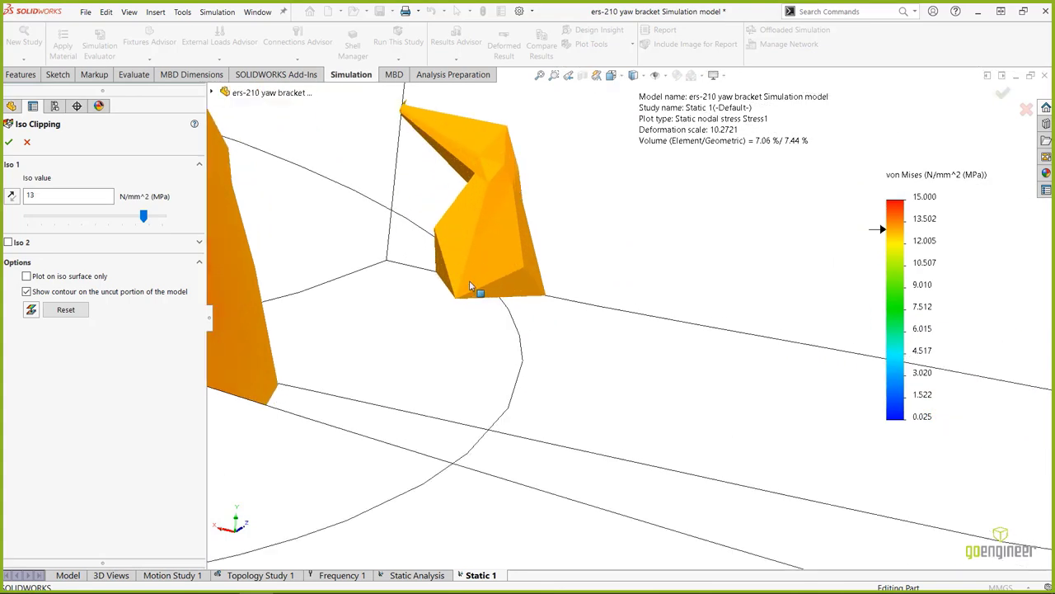
scroll(422, 252, down, 6)
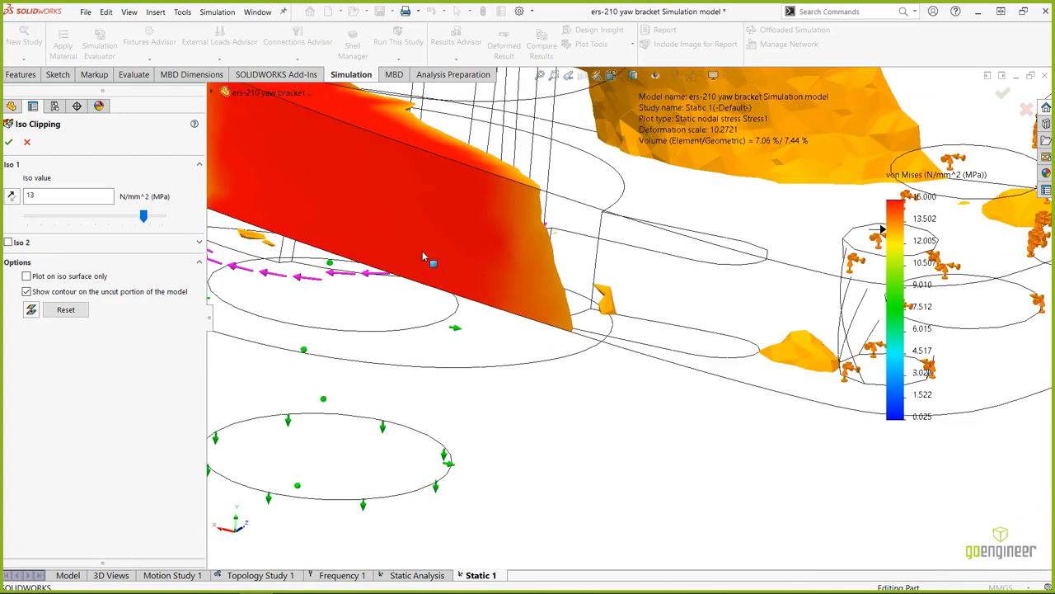
scroll(422, 250, up, 6)
middle_drag(435, 252, 528, 257)
click(27, 142)
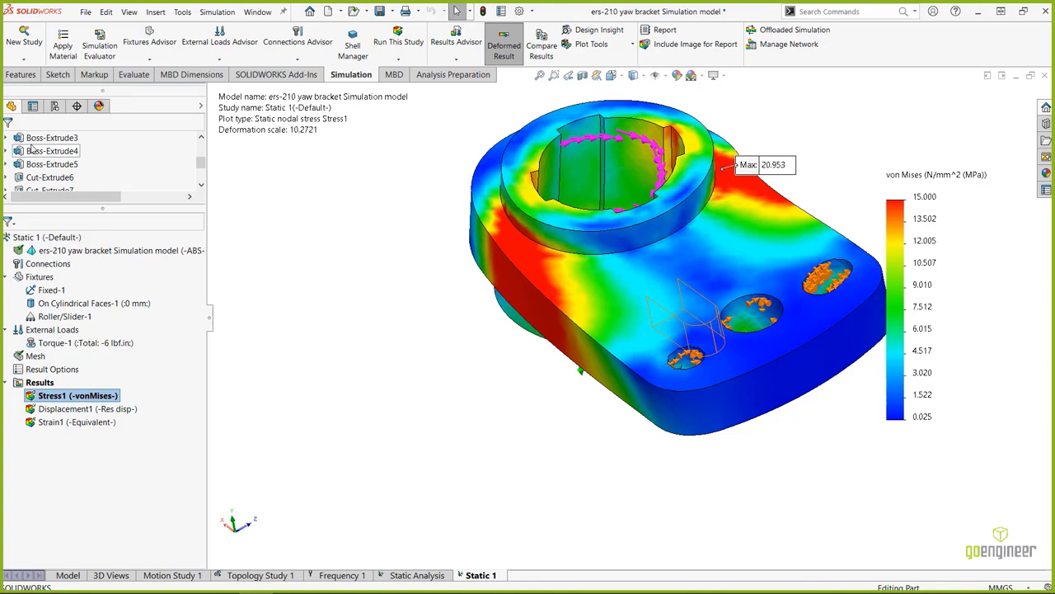
Pan the plot, move the Max 20.953 label up and right, and bring up Stress1's actions.
ctrl+middle_drag(492, 252, 364, 294)
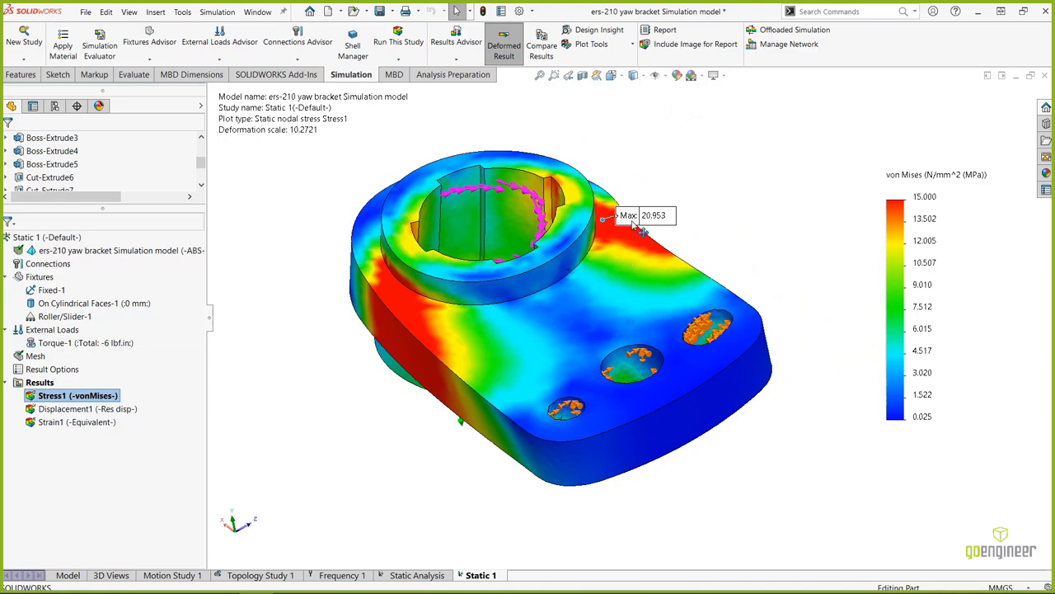
drag(632, 221, 681, 198)
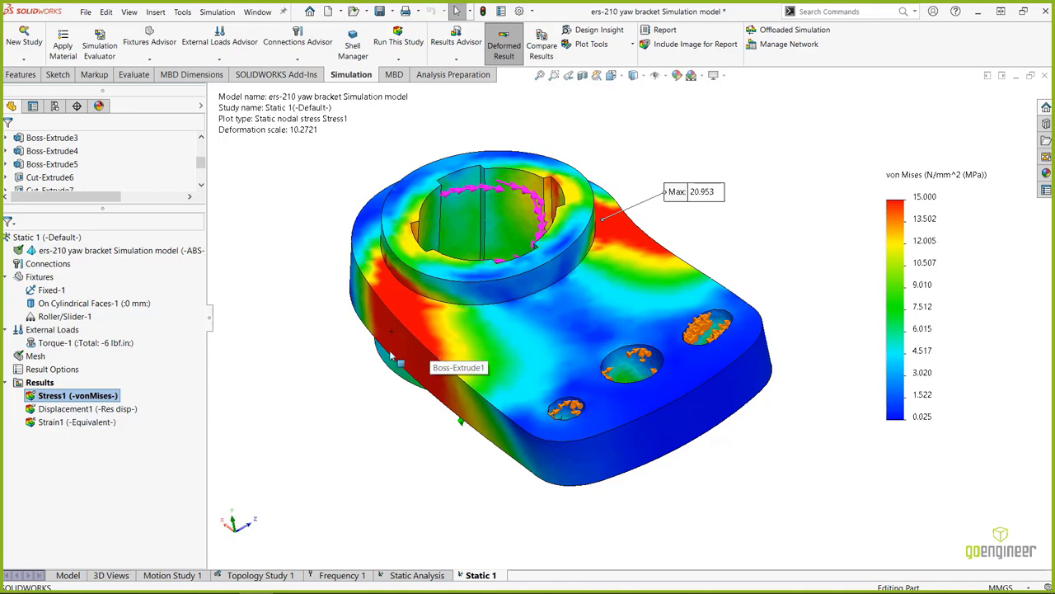
right_click(51, 397)
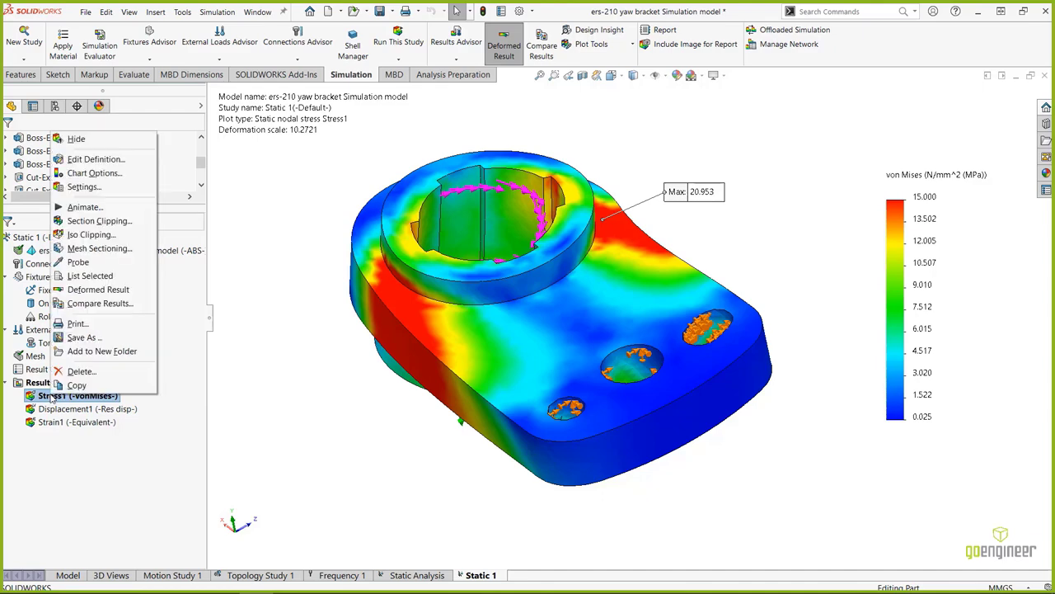
Probe stress at nodes 3992, 3407, 3837 and 3446, moving each callout clear of the part.
click(111, 266)
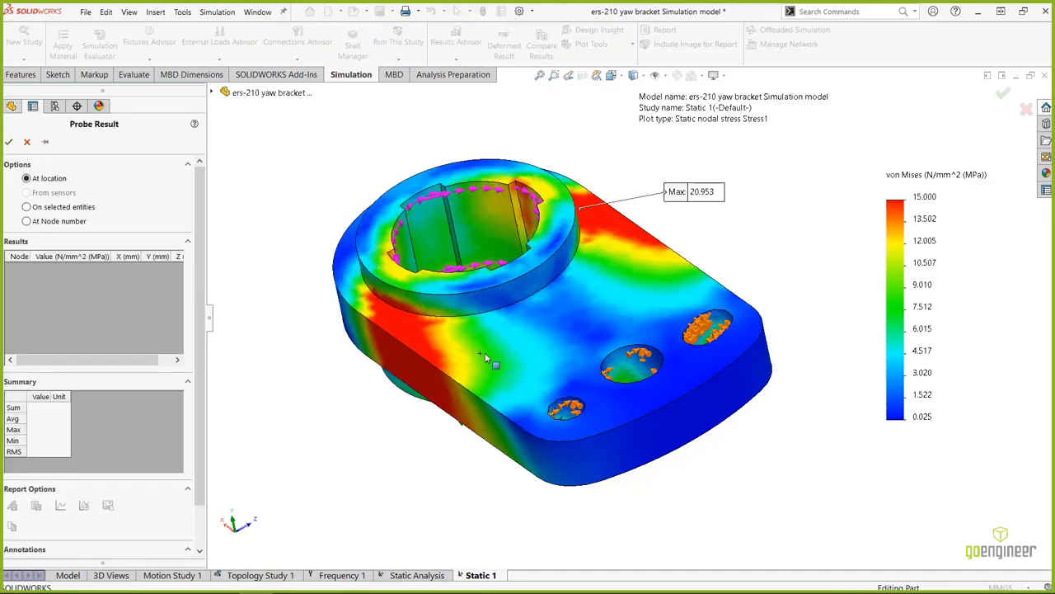
click(435, 338)
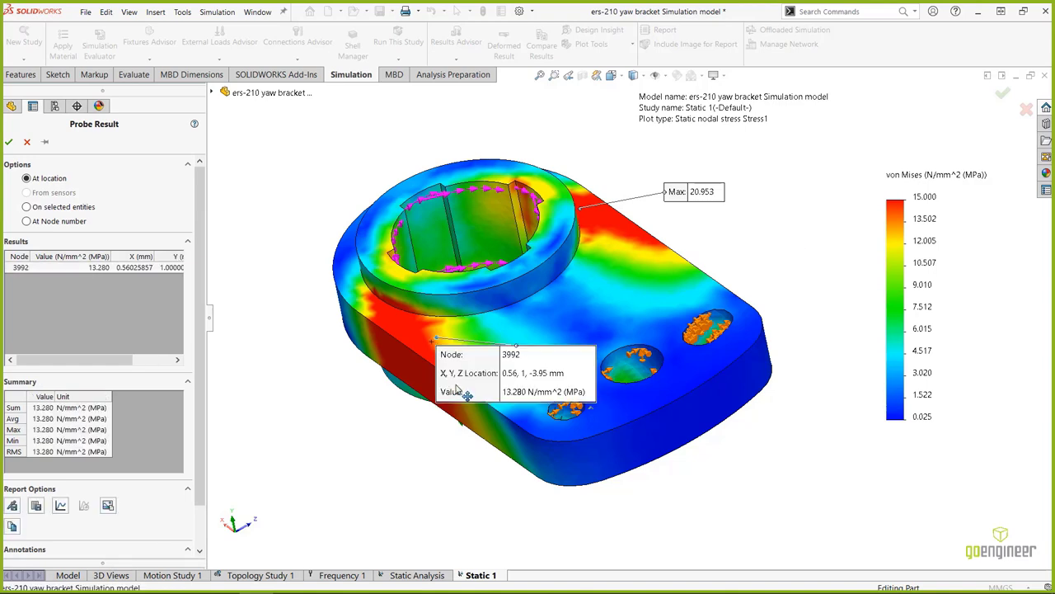
drag(449, 404, 266, 444)
click(458, 354)
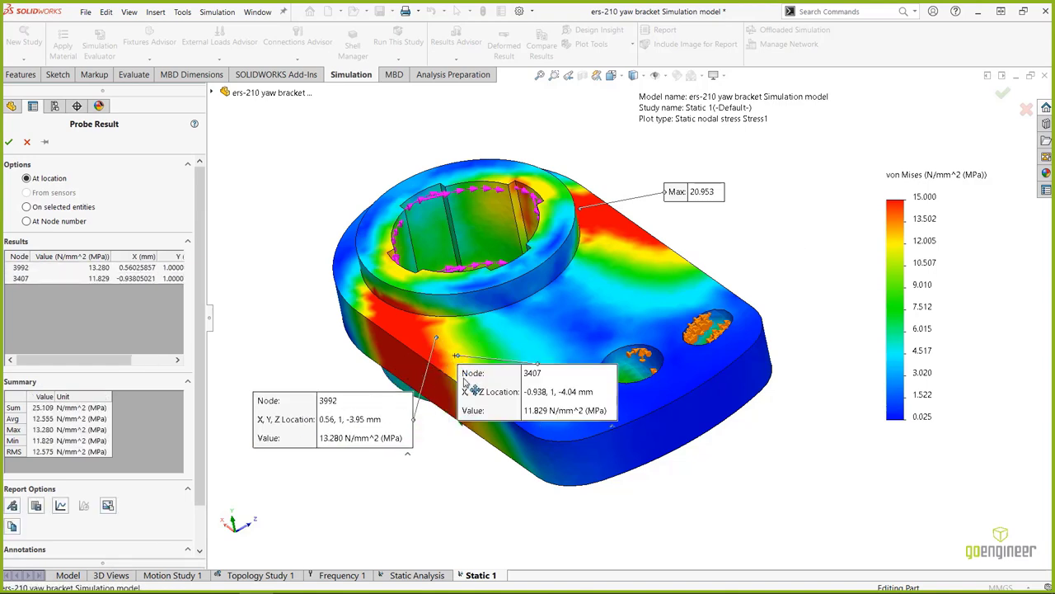
drag(452, 430, 309, 514)
click(473, 370)
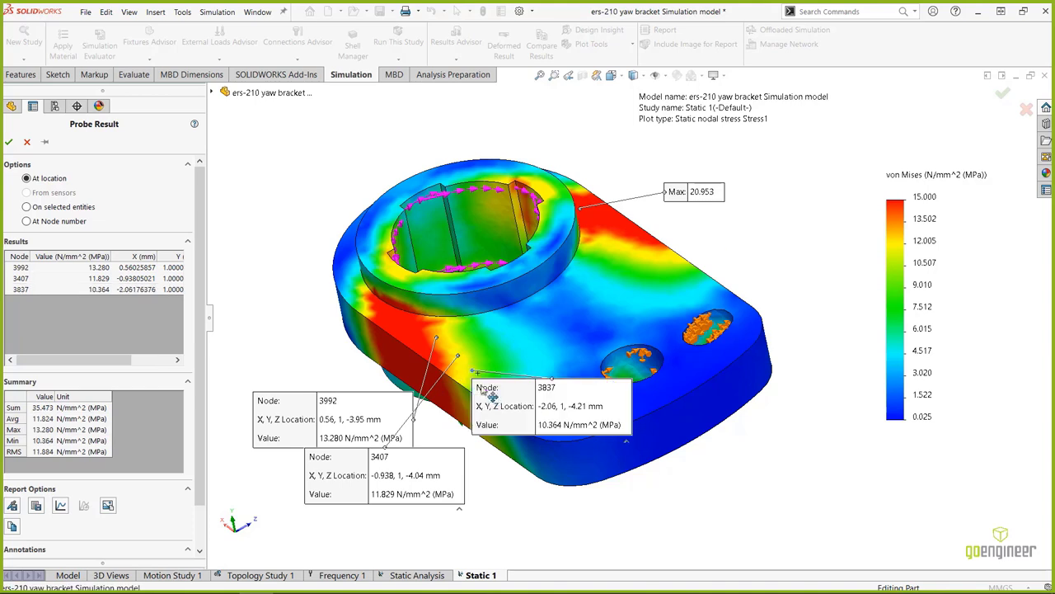
drag(525, 476, 613, 538)
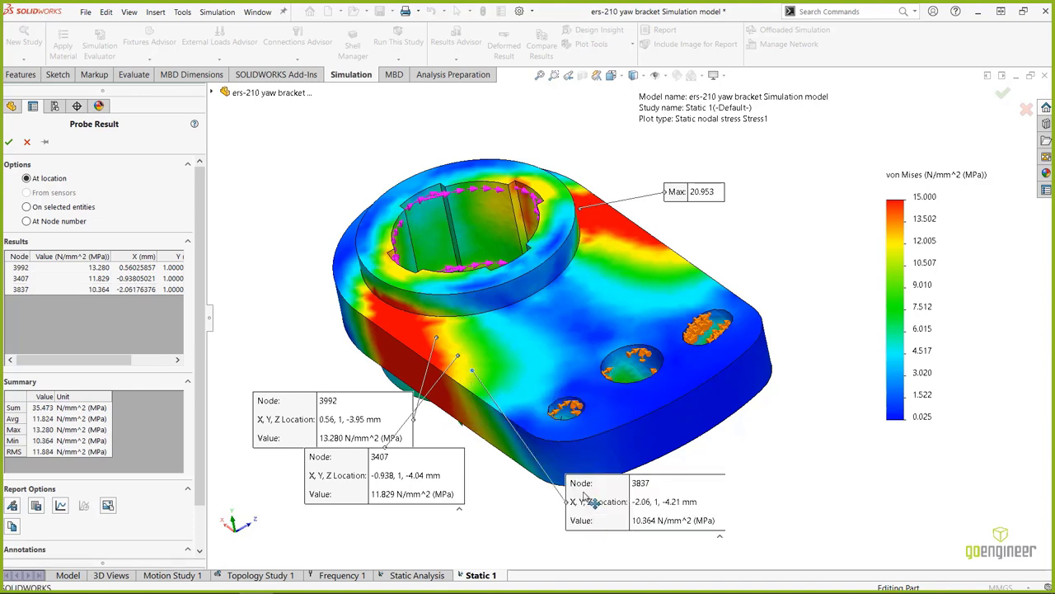
click(503, 389)
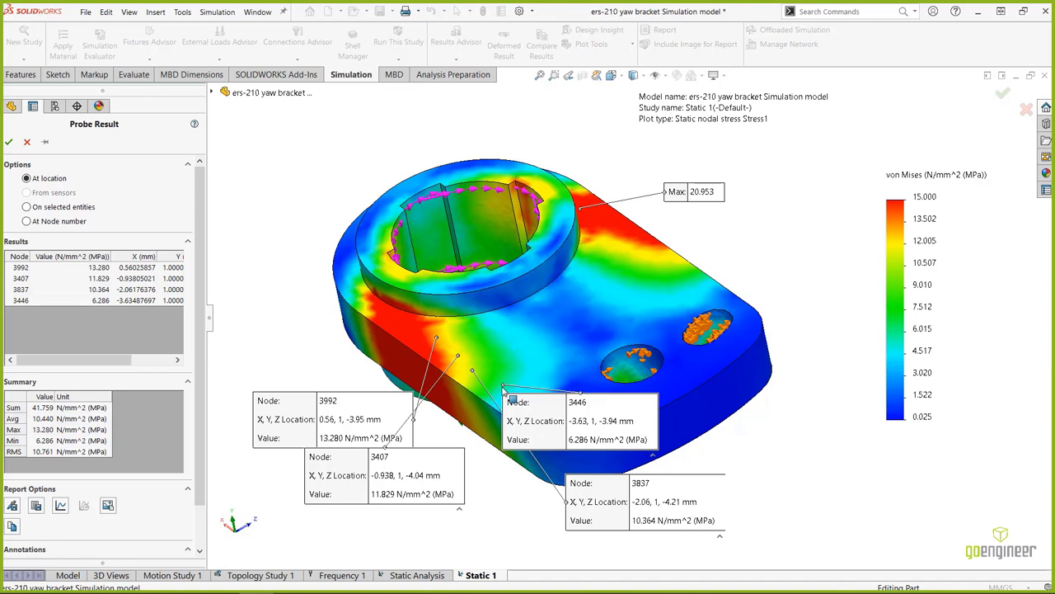
drag(538, 425, 745, 461)
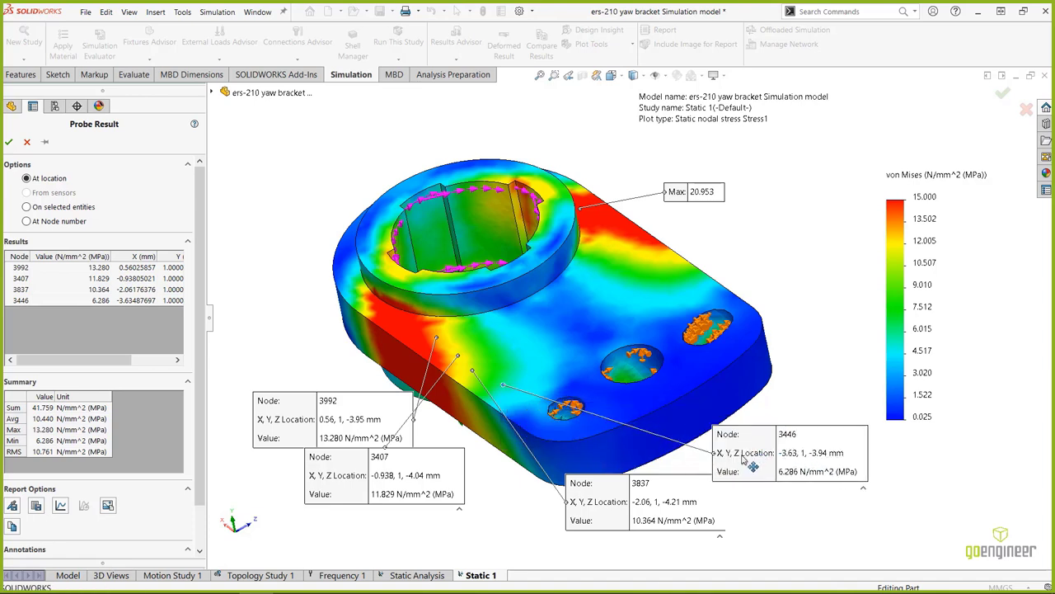
Probe stress at node number 4446 and place its callout by the lower front edge.
click(27, 221)
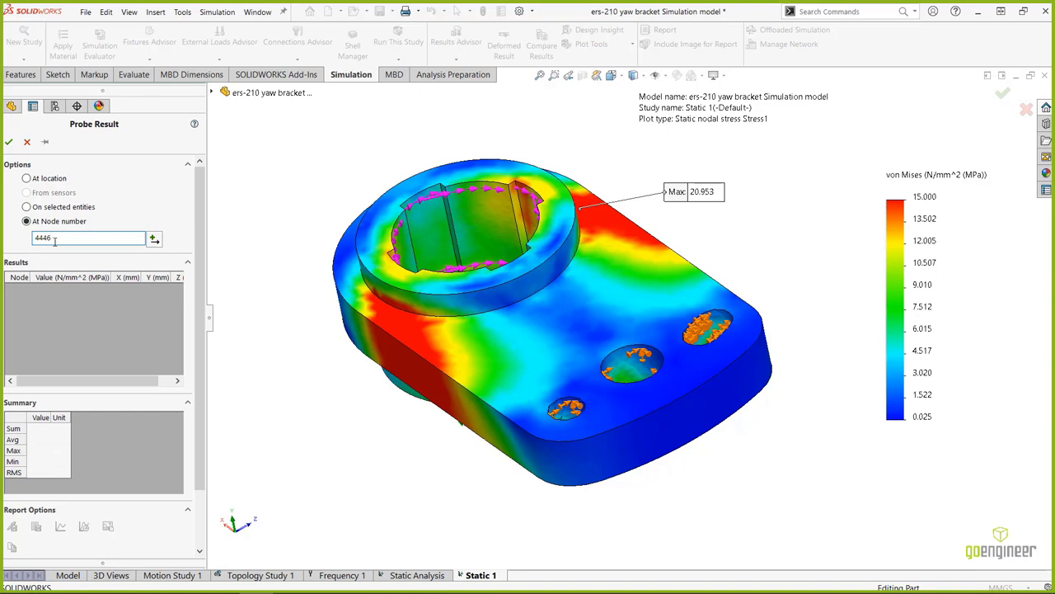
text(4446)
click(153, 238)
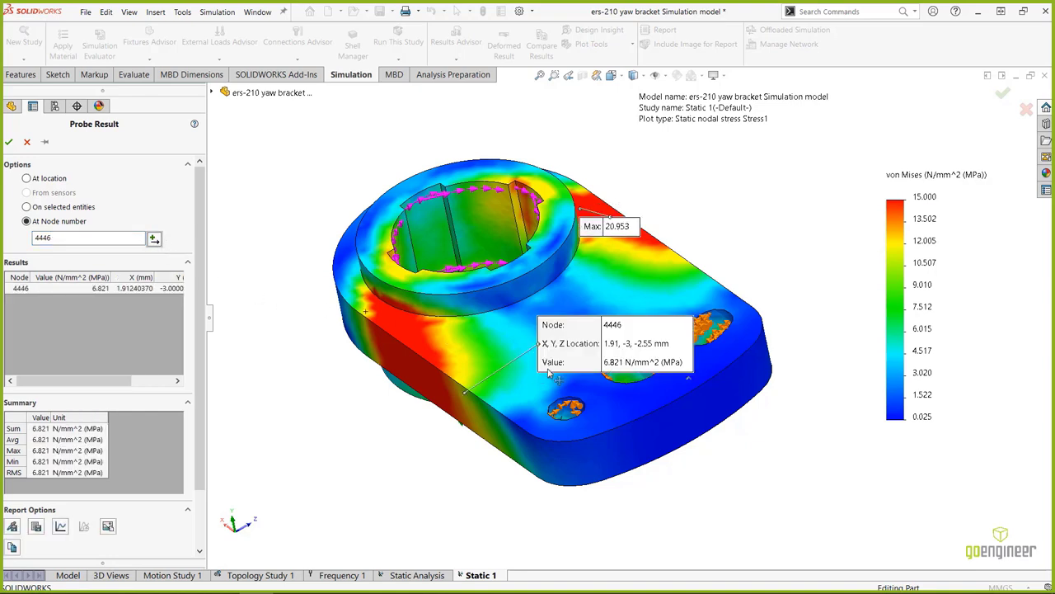
drag(600, 360, 590, 477)
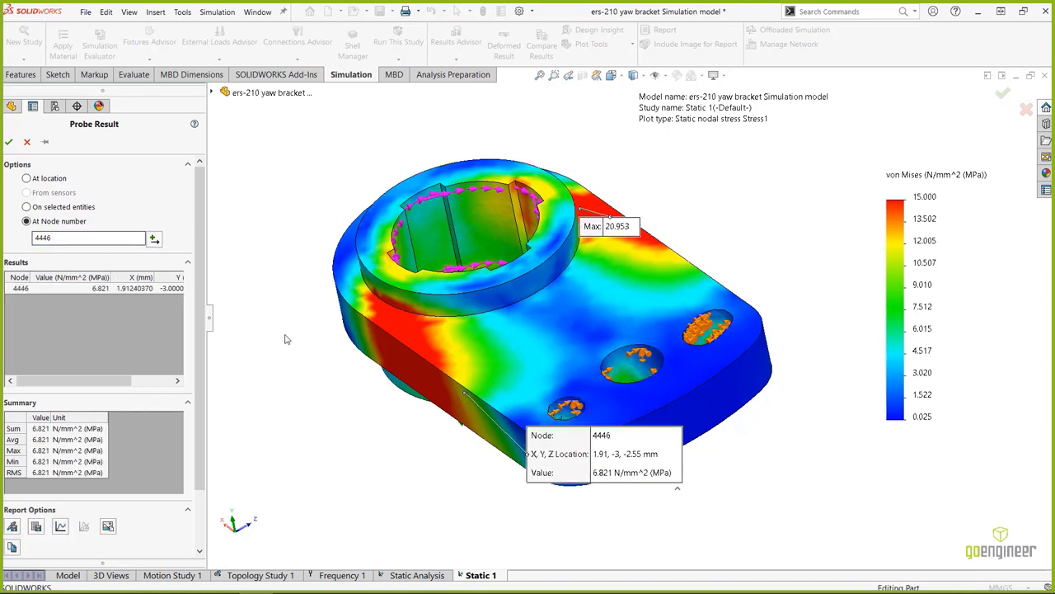
Probe top-face points at nodes 3518, 3515 and 3874 (5.395, 2.227, 5.181 MPa).
click(26, 178)
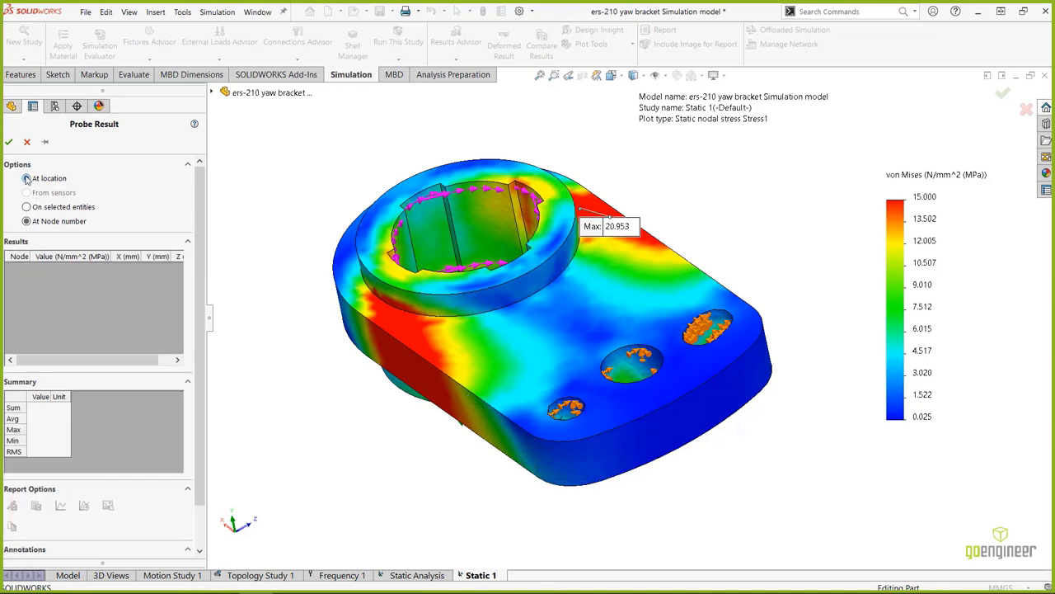
click(520, 354)
click(558, 333)
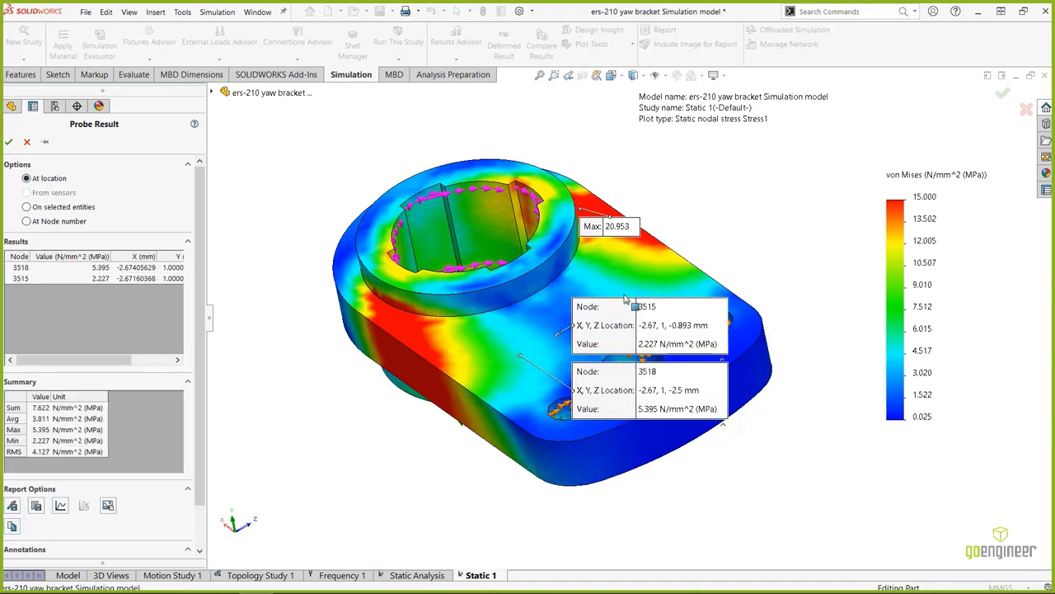
click(628, 291)
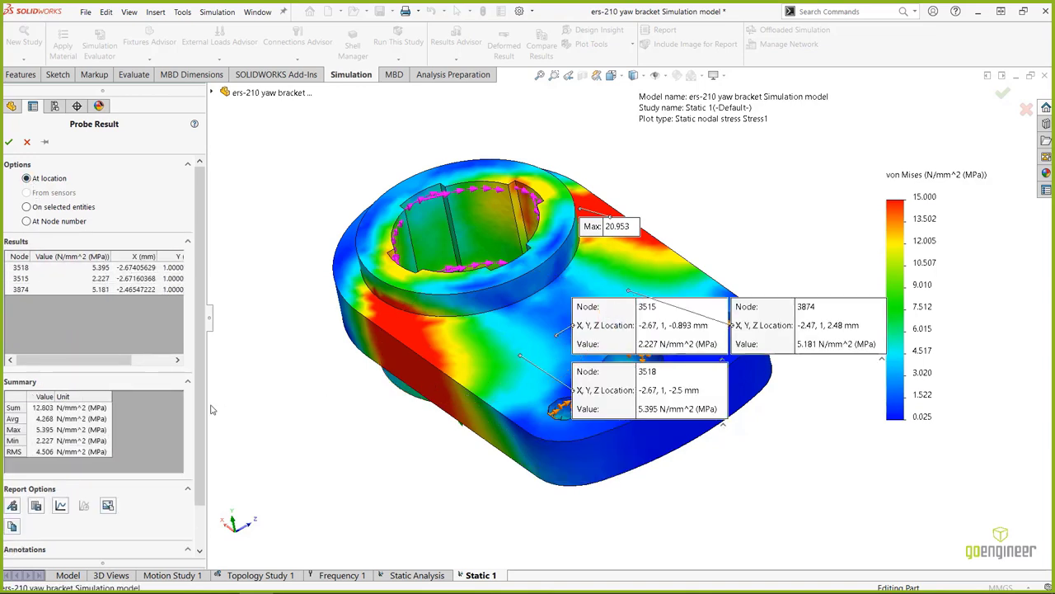
scroll(203, 412, down, 1)
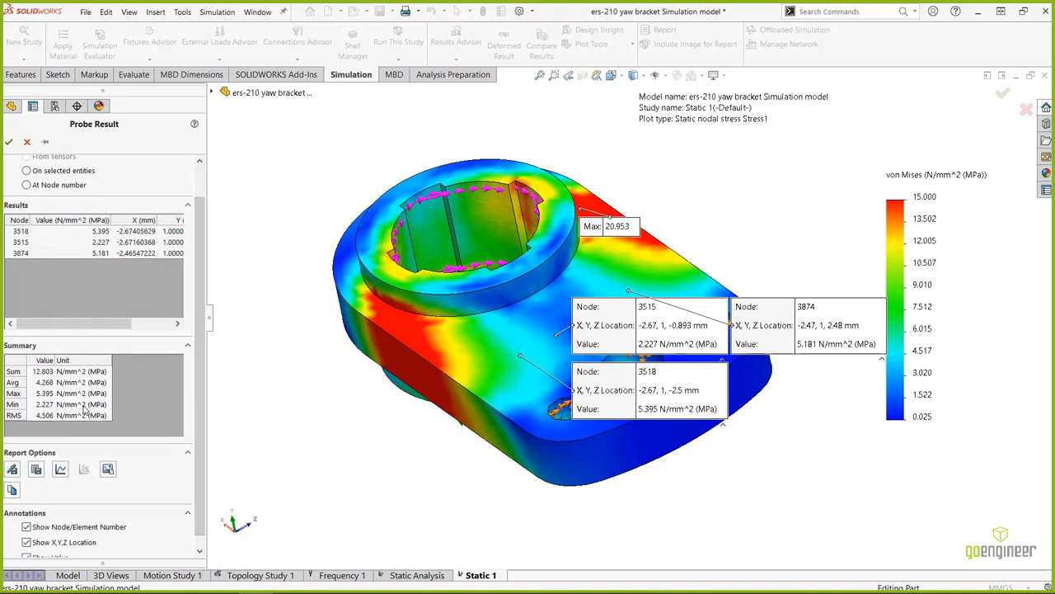
click(61, 469)
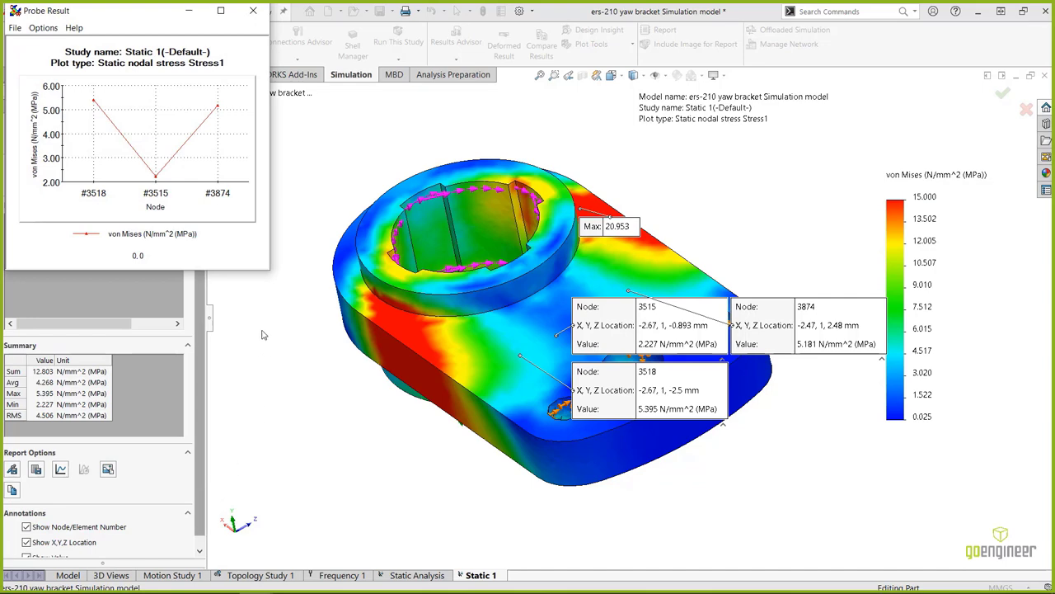
drag(269, 271, 485, 380)
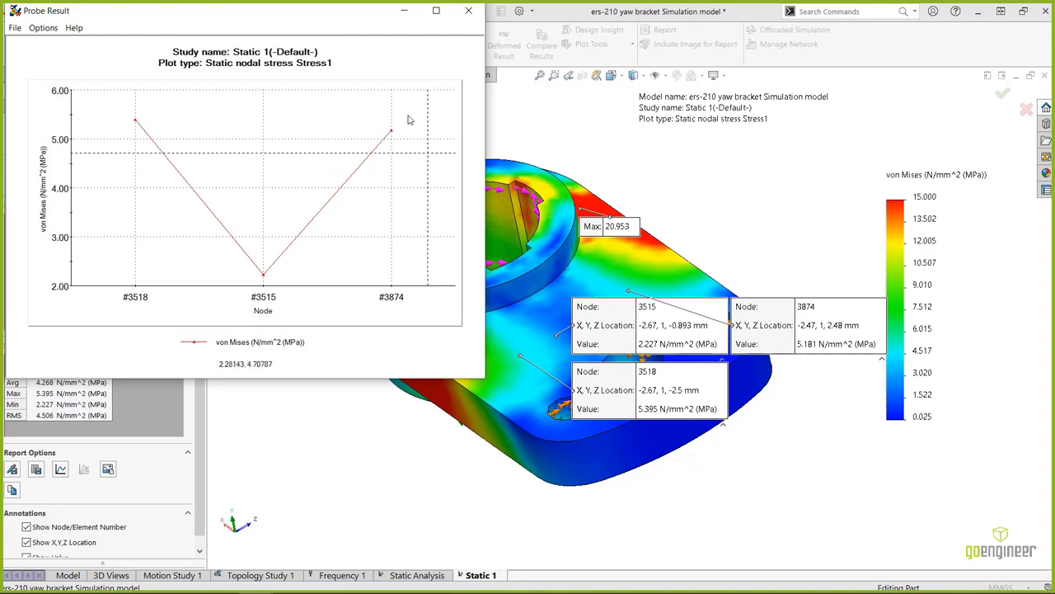
drag(303, 24, 401, 101)
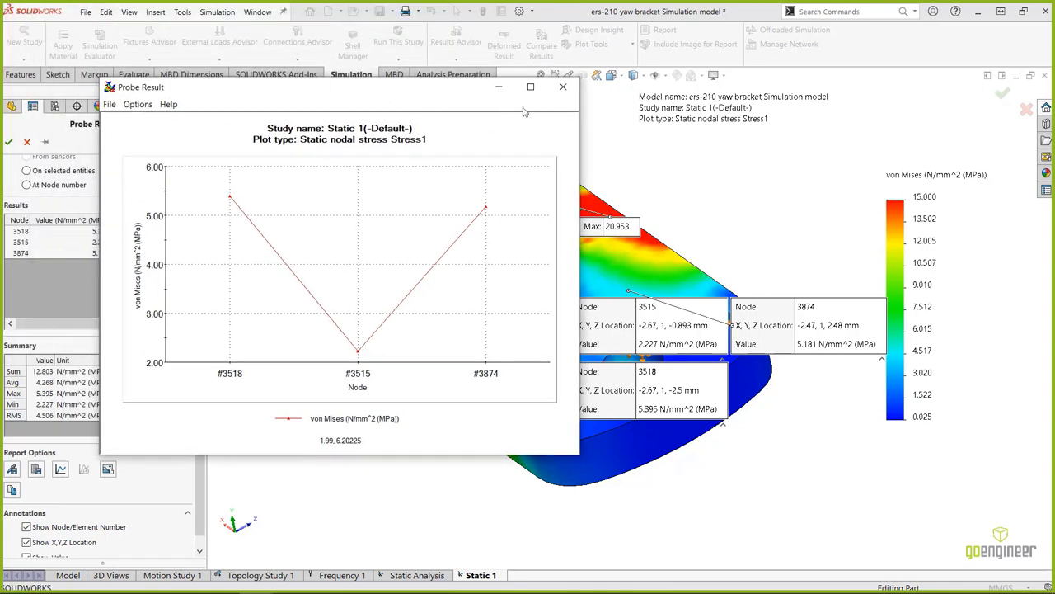
click(569, 94)
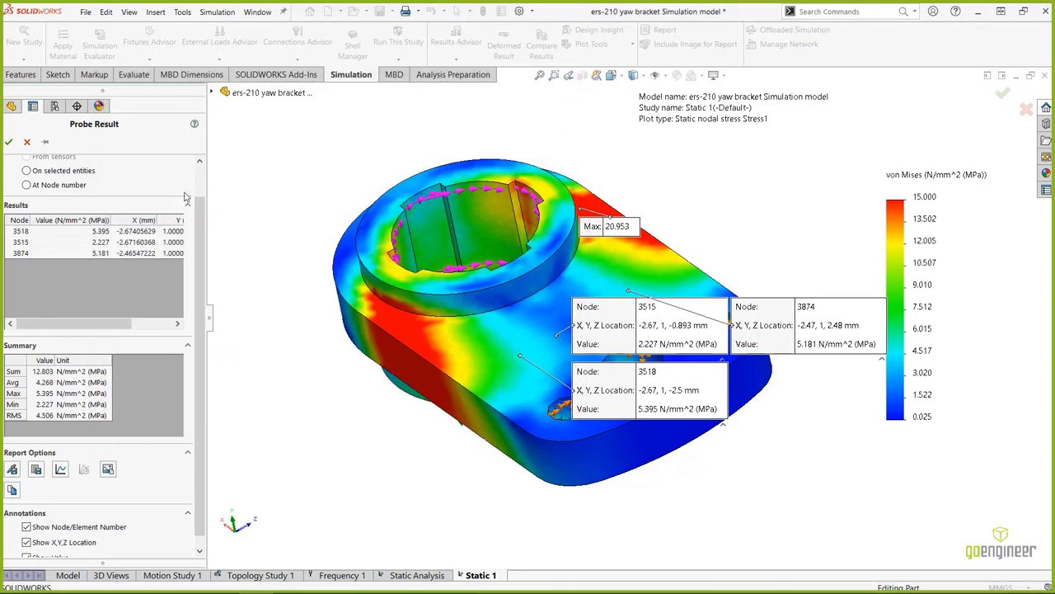
scroll(71, 230, up, 2)
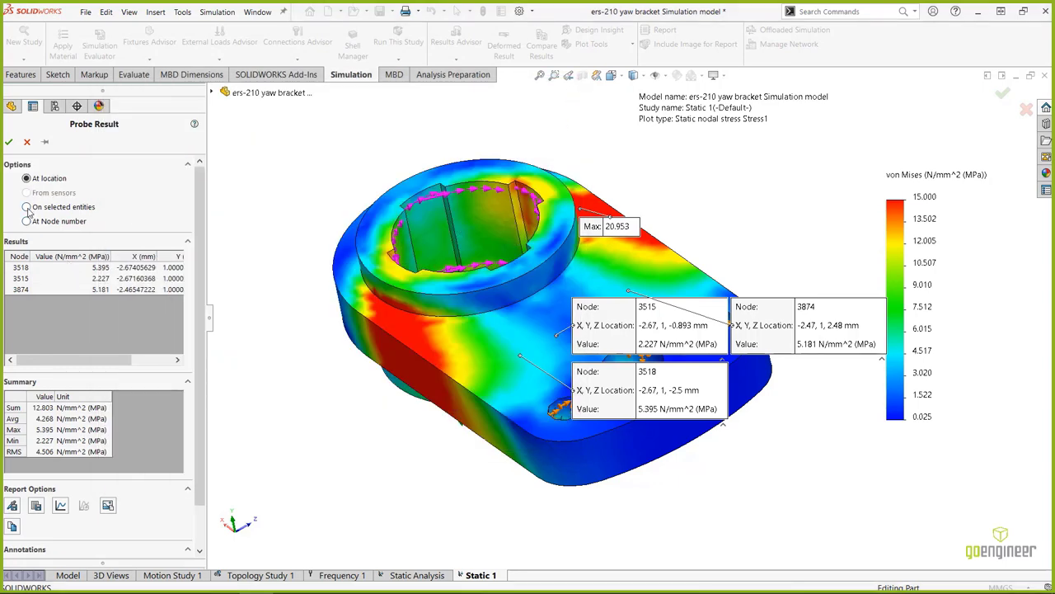
Probe von Mises stress along the bore's top edge, averaging 11.466 and peaking at 20.498 MPa.
click(28, 207)
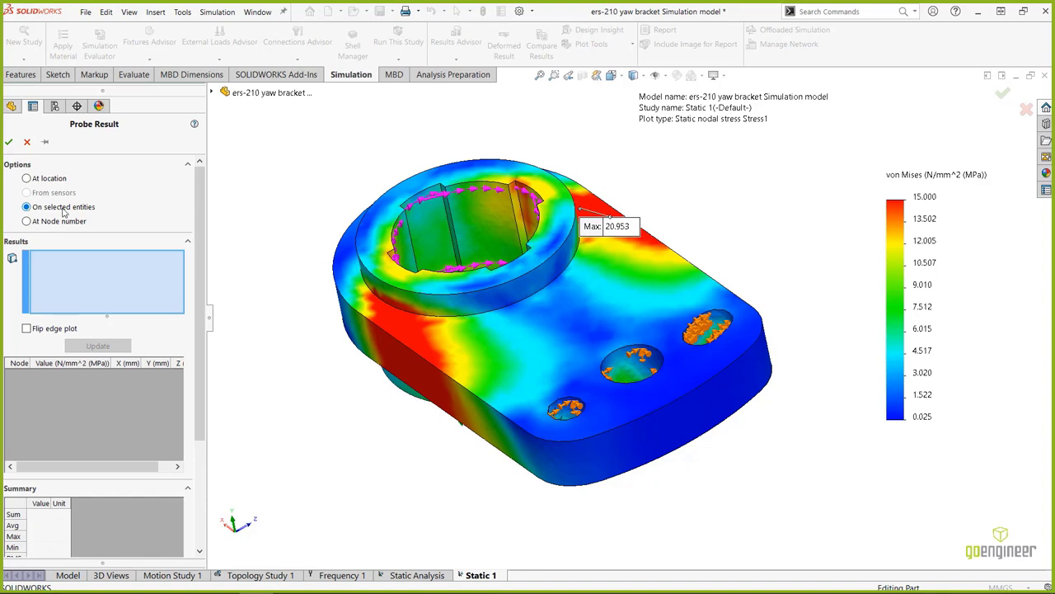
click(402, 346)
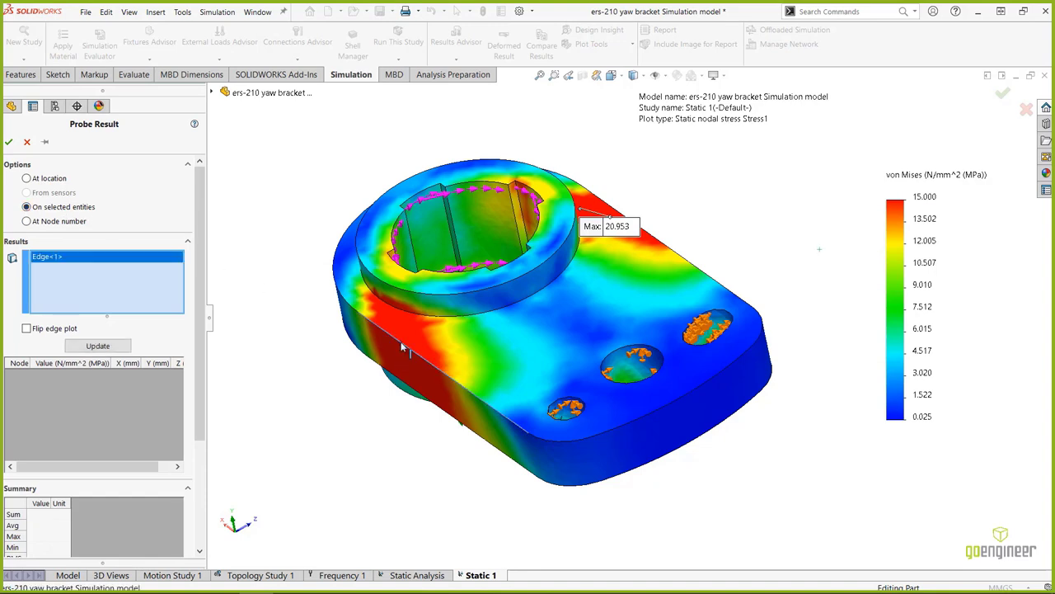
click(98, 347)
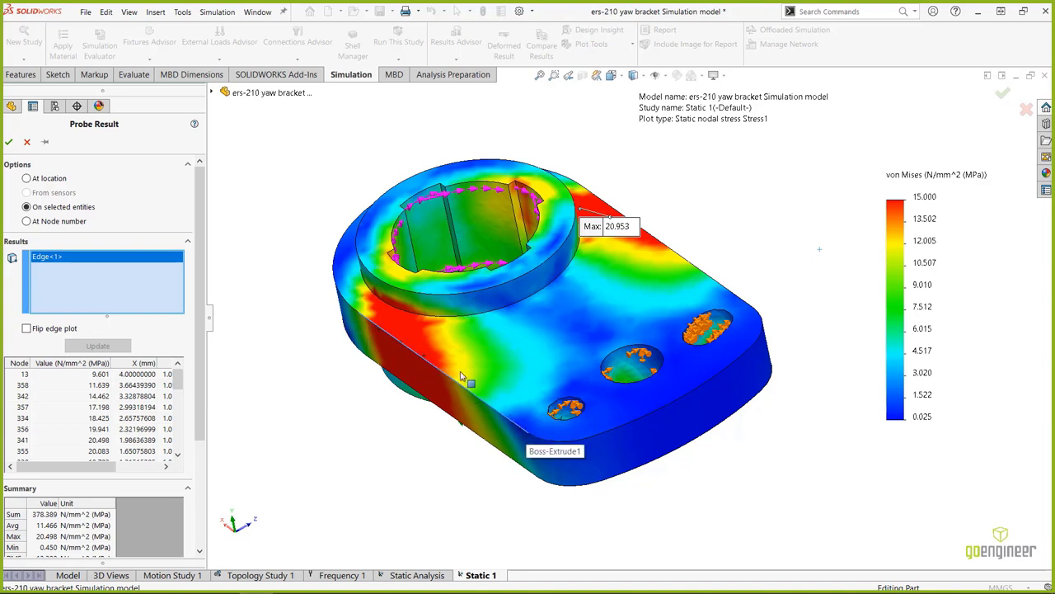
scroll(149, 412, down, 4)
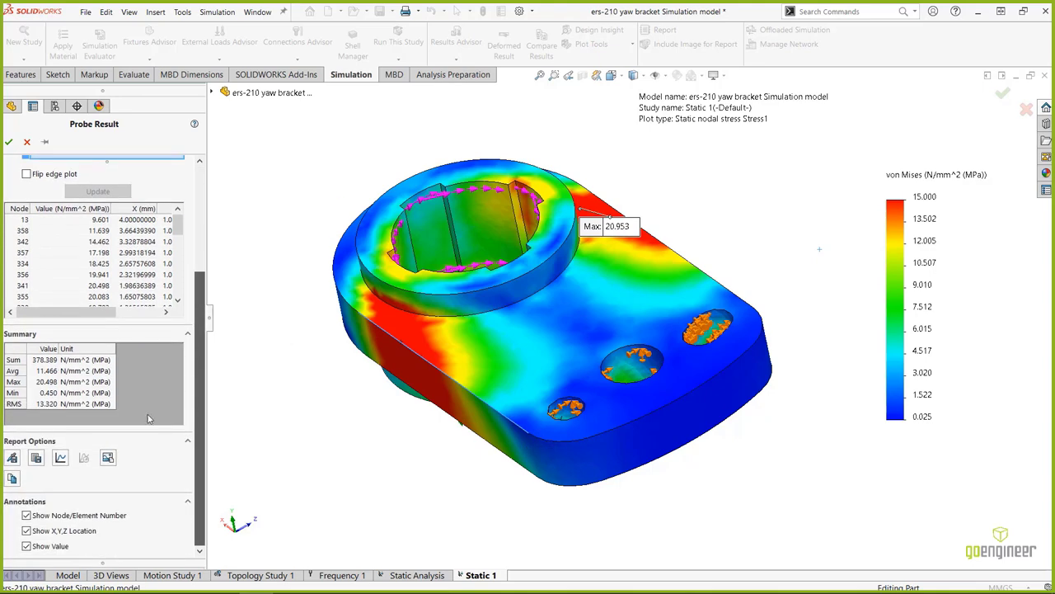
Graph the edge stresses against parametric distance in an enlarged Edge Plot, then close it.
click(60, 458)
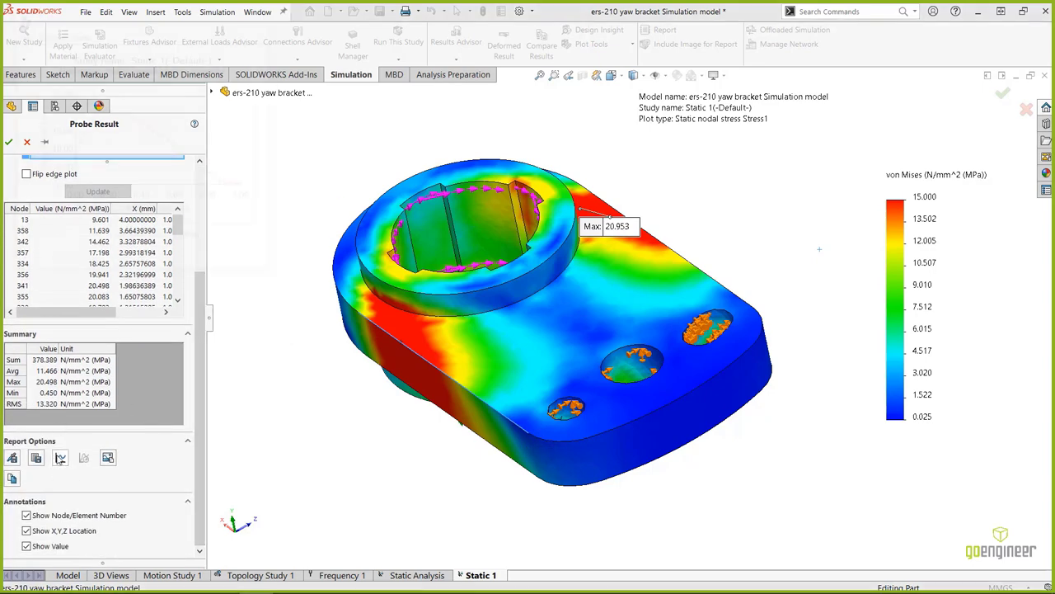
drag(275, 277, 499, 339)
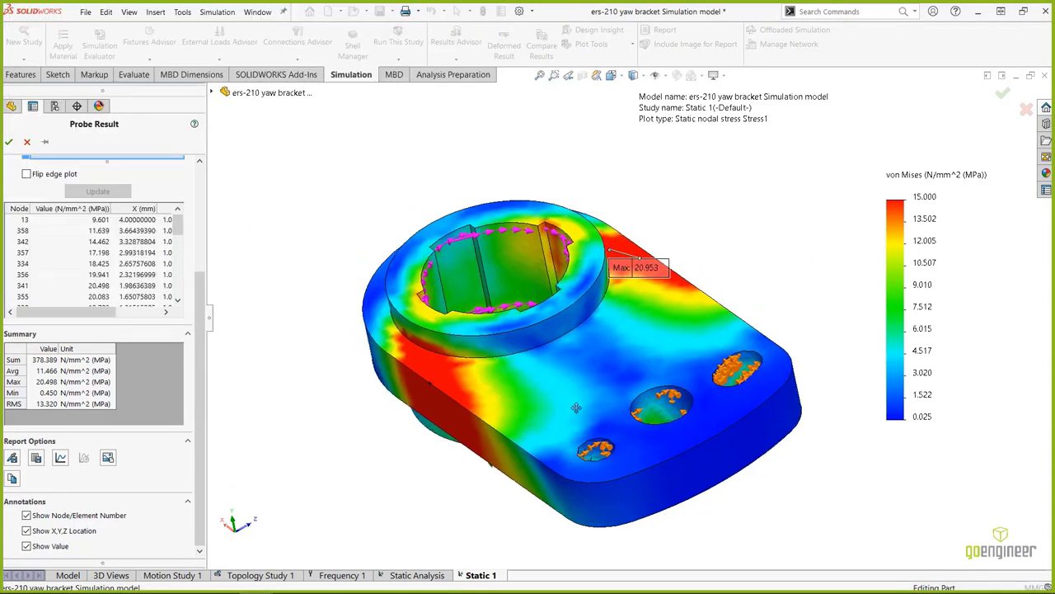
click(60, 458)
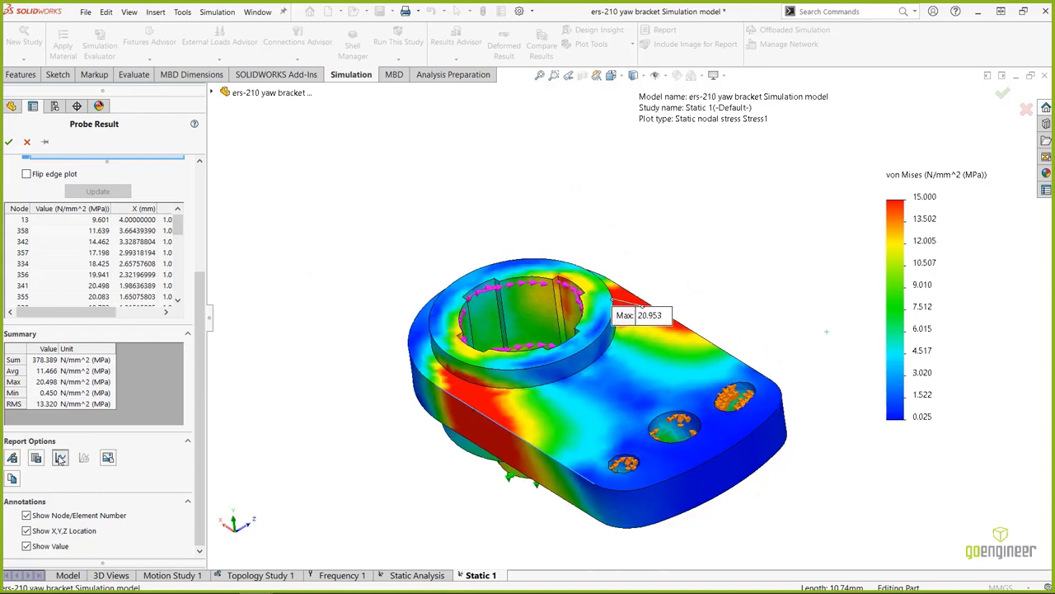
click(60, 459)
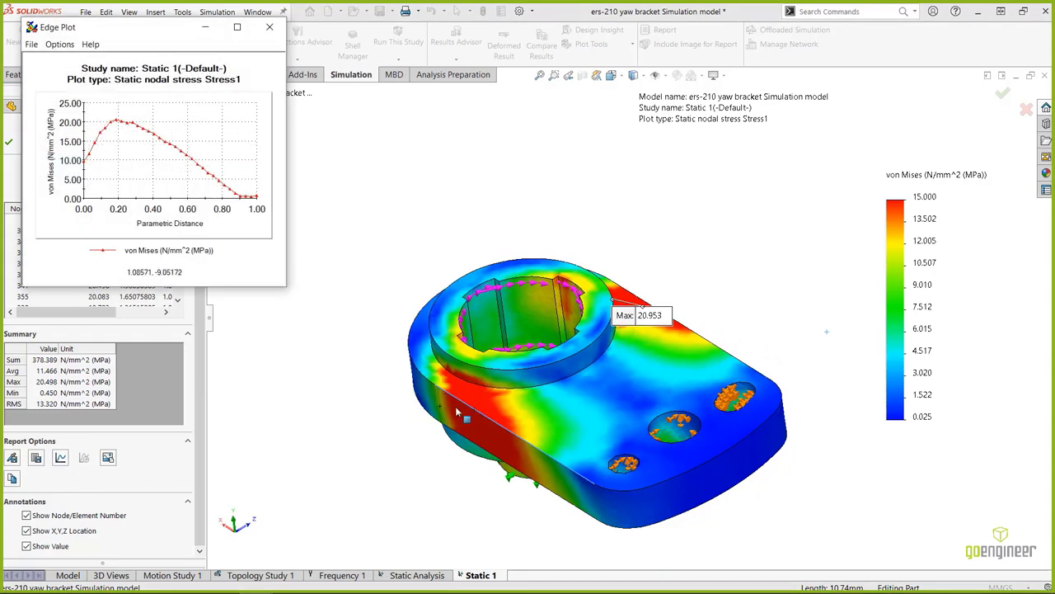
click(269, 27)
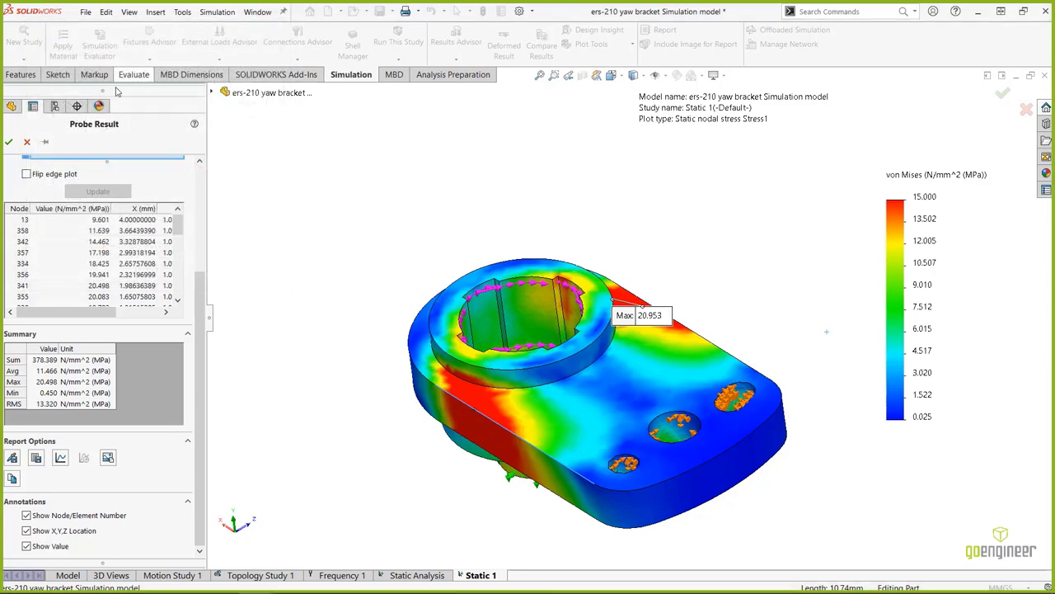
Close Probe Result and zoom in on the Stress1 von Mises plot (Max 20.953).
click(26, 142)
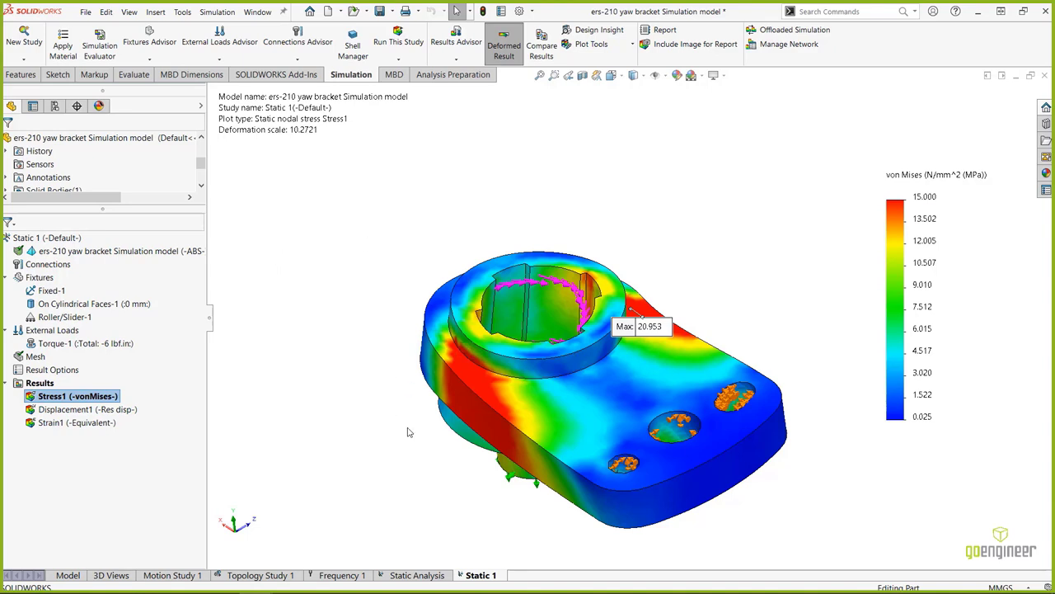
scroll(756, 522, down, 2)
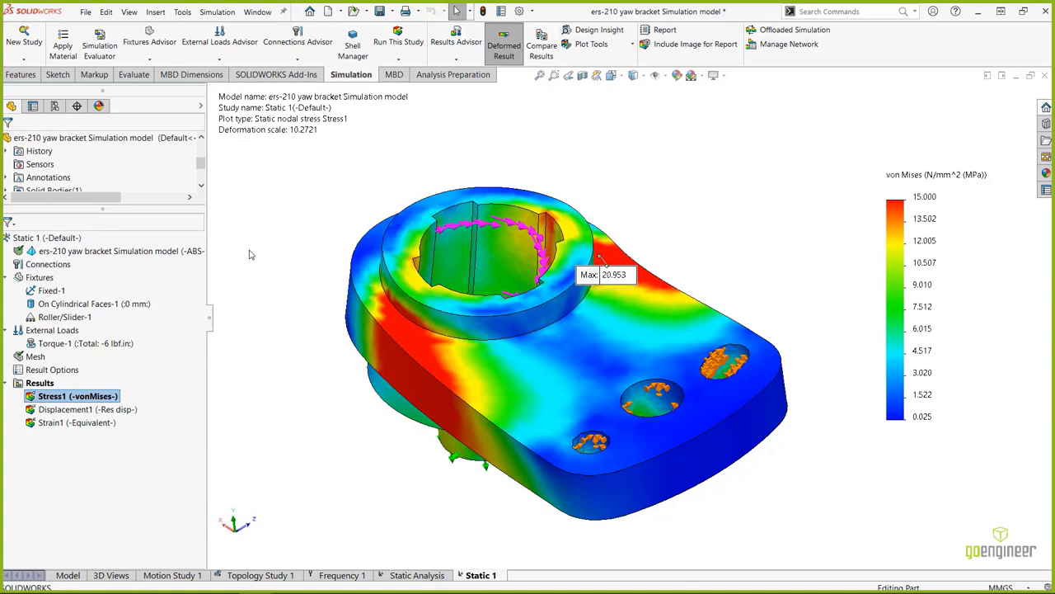
scroll(94, 198, down, 4)
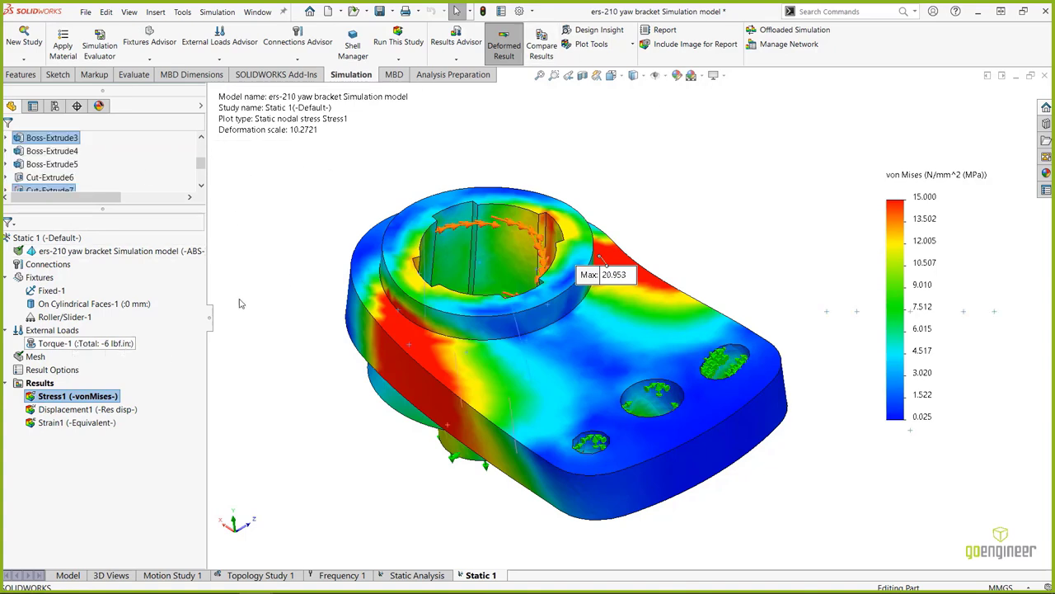
Publish the Static 1 report to Word without Contact Information and Sensor Details sections.
click(678, 31)
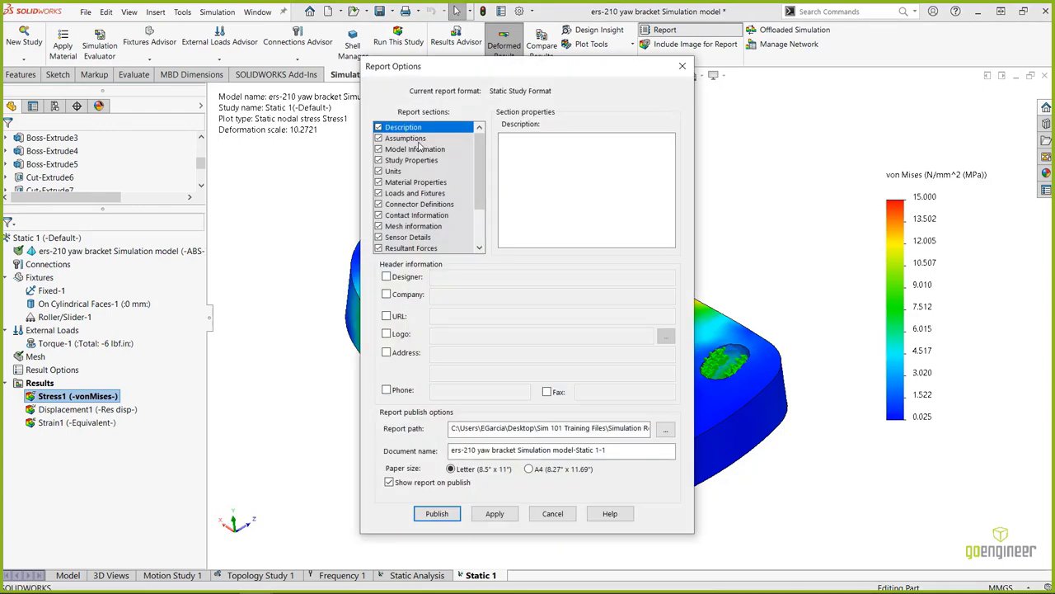
click(484, 225)
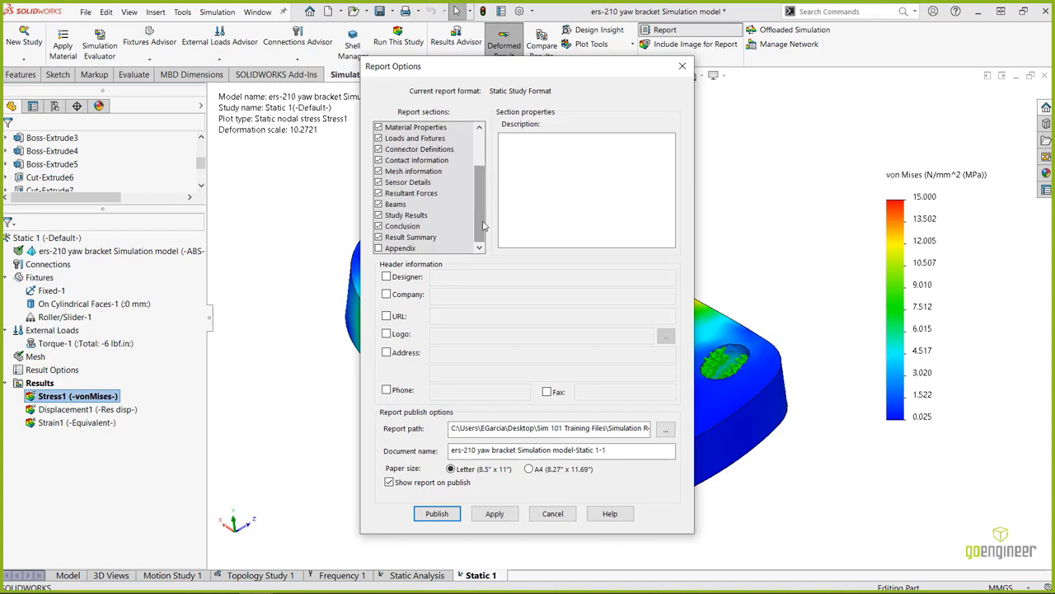
click(480, 161)
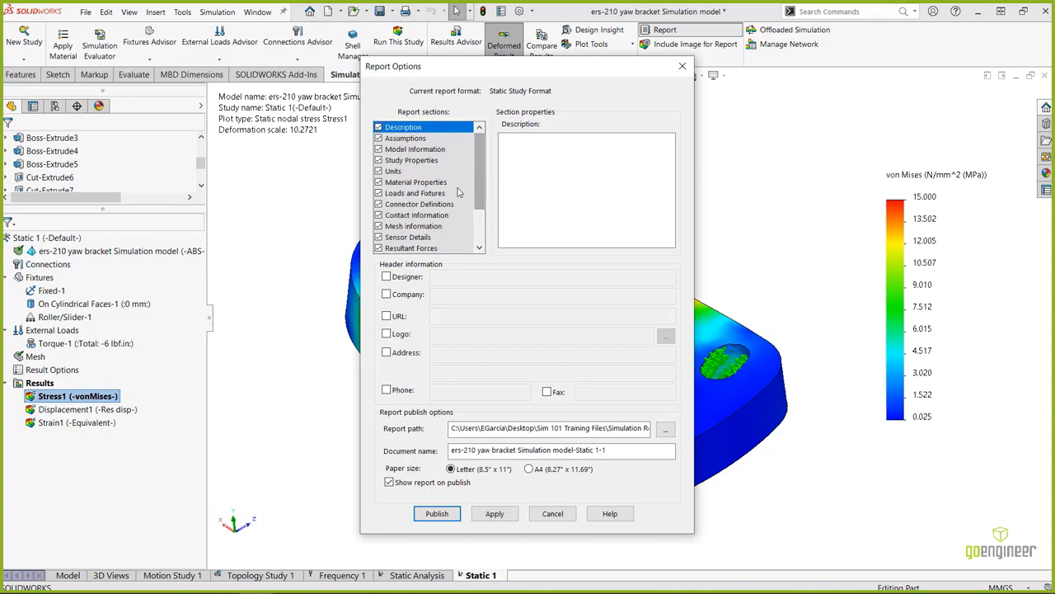
click(380, 216)
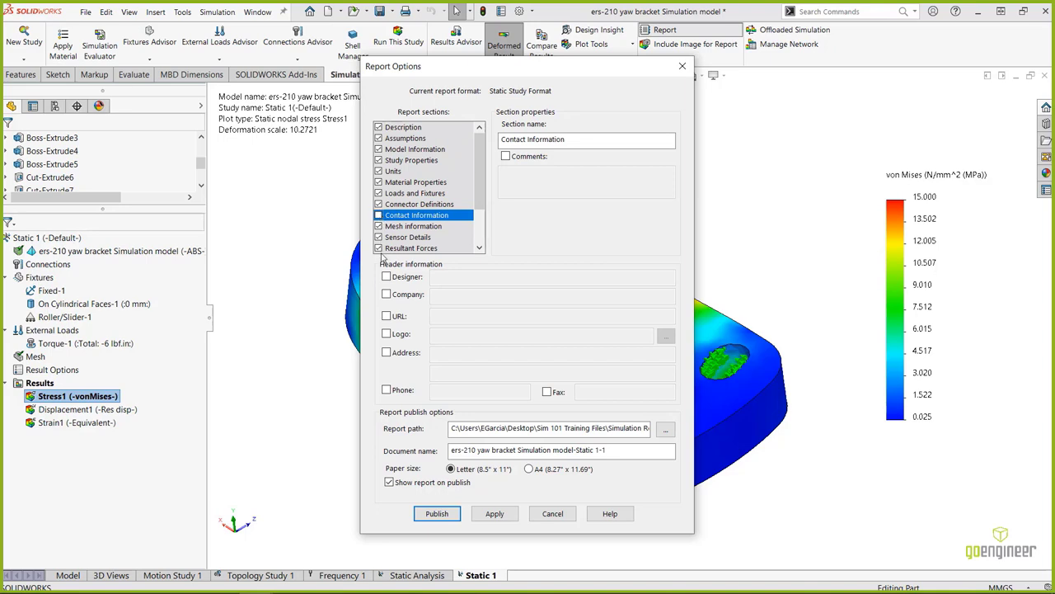
click(379, 237)
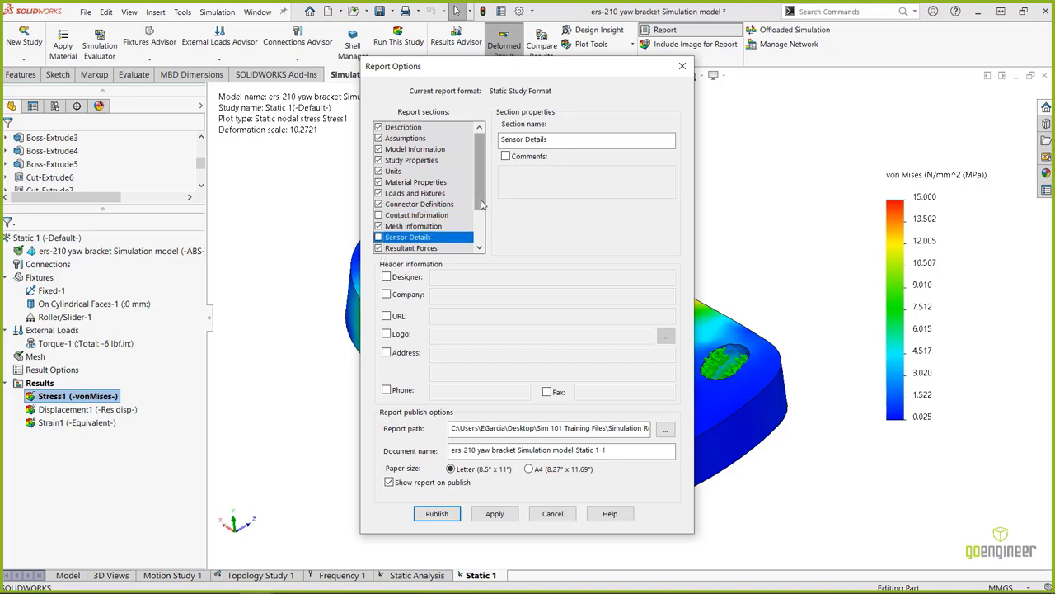
click(437, 514)
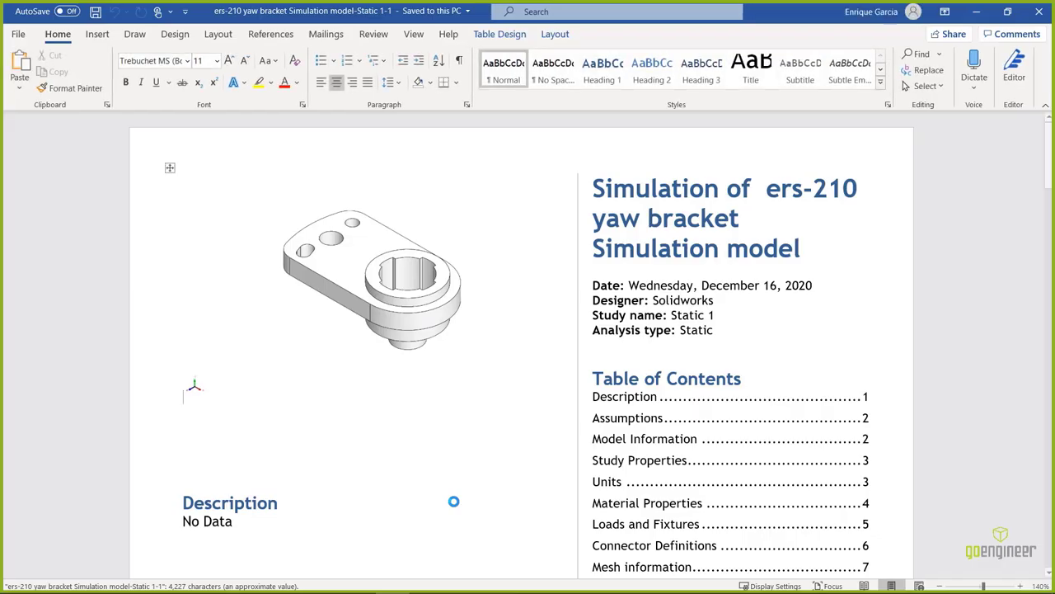
Scroll through the Word report's sections, then close Word to return to SOLIDWORKS.
scroll(902, 363, down, 4)
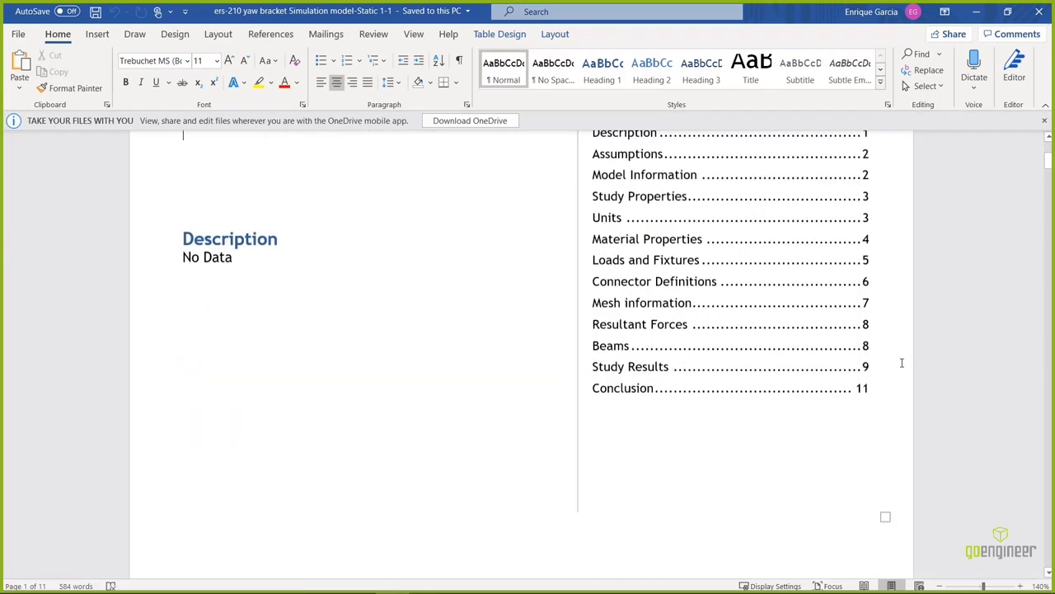
scroll(902, 363, down, 12)
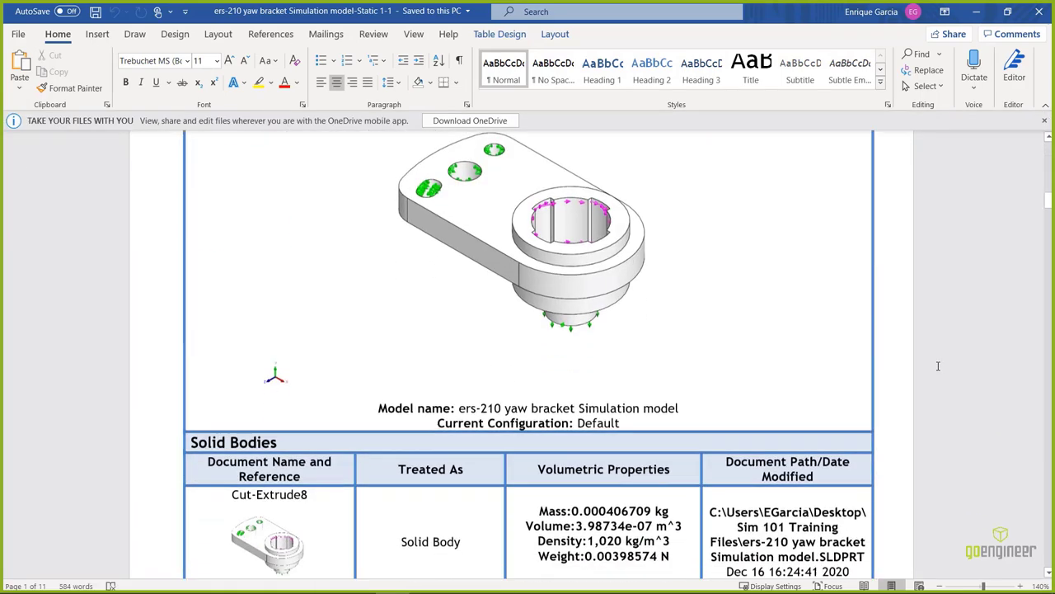
scroll(938, 366, down, 16)
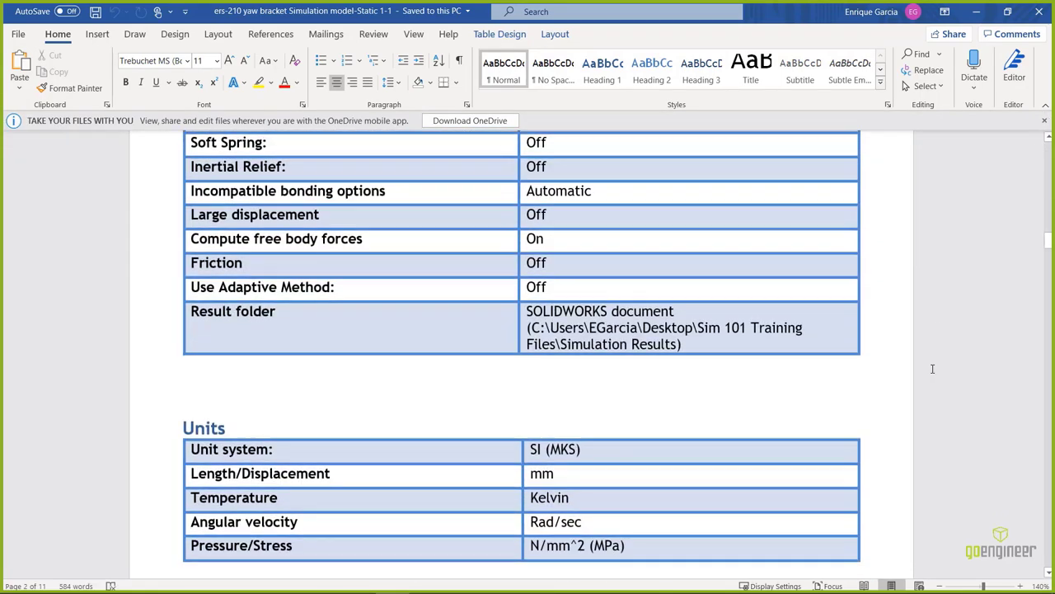
scroll(933, 369, down, 15)
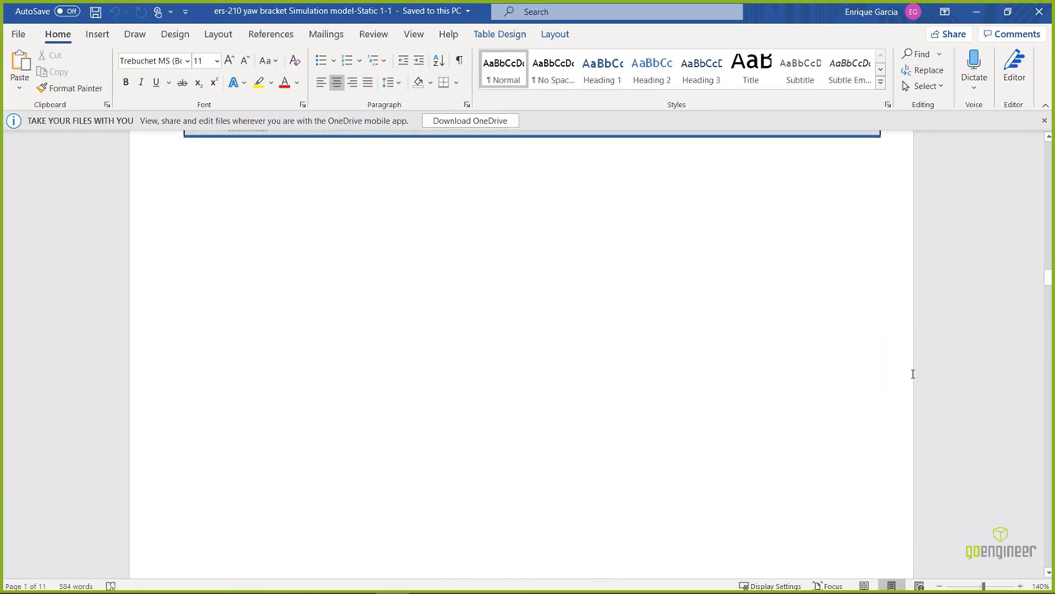
scroll(912, 373, down, 15)
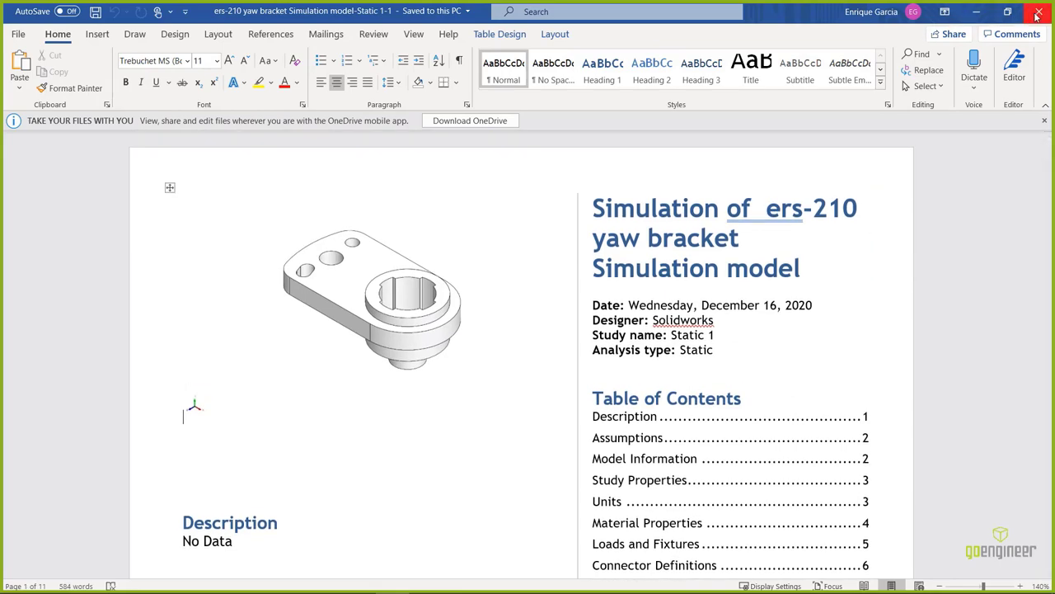
click(1039, 11)
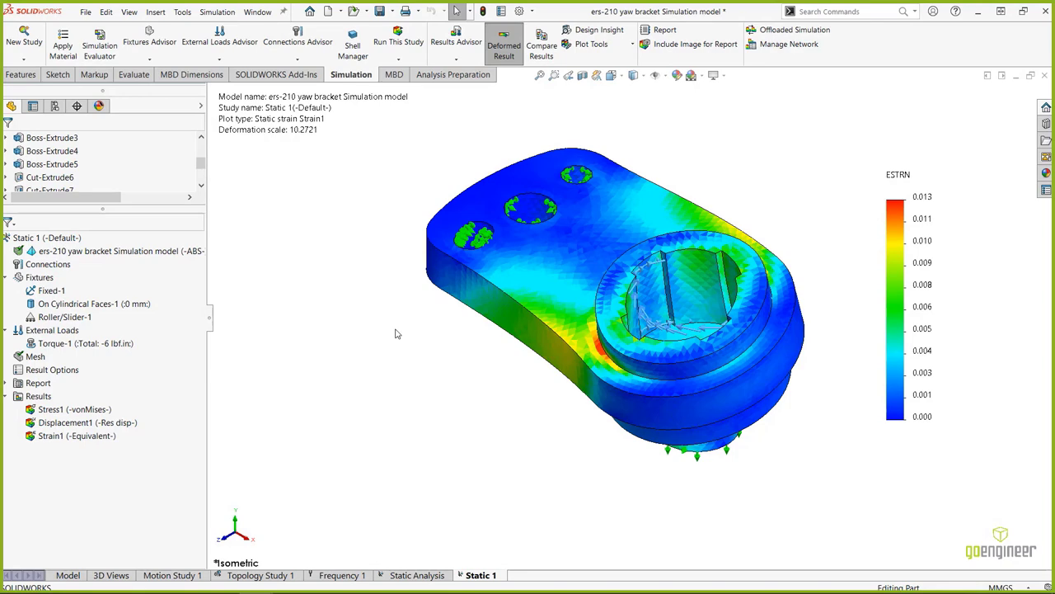
Switch to the Simulation 101 slide show, advancing to the Simulation Study: Results slide.
key(alt+Tab)
key(alt+Tab)
key(alt+Tab)
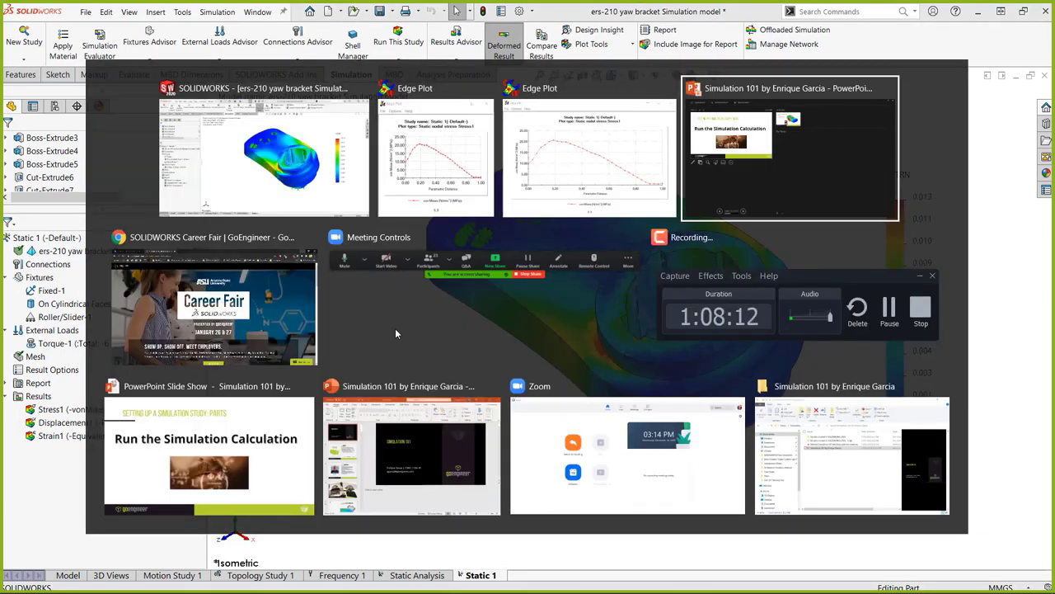
key(Right)
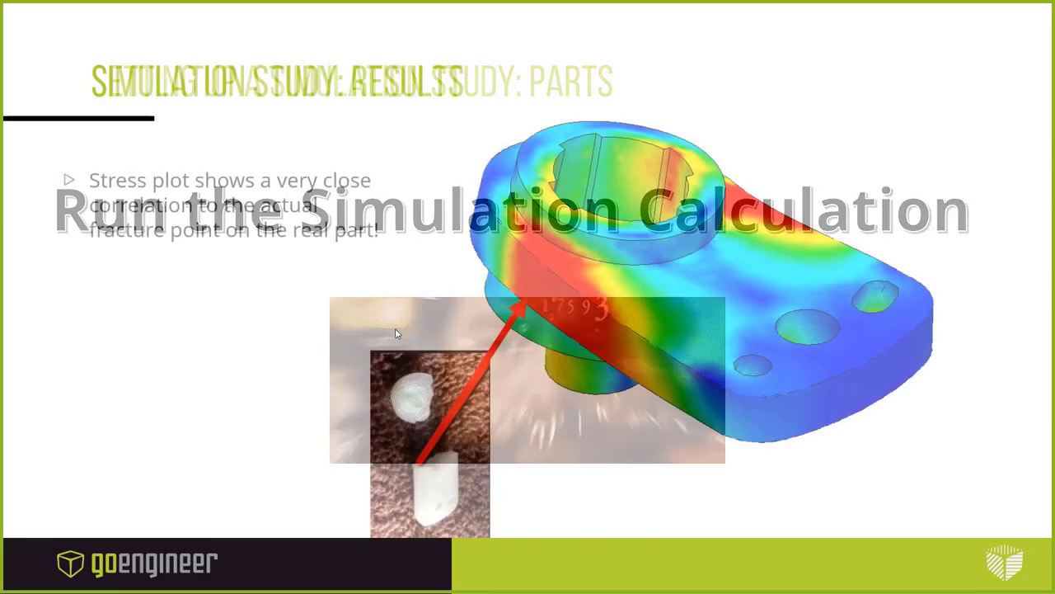
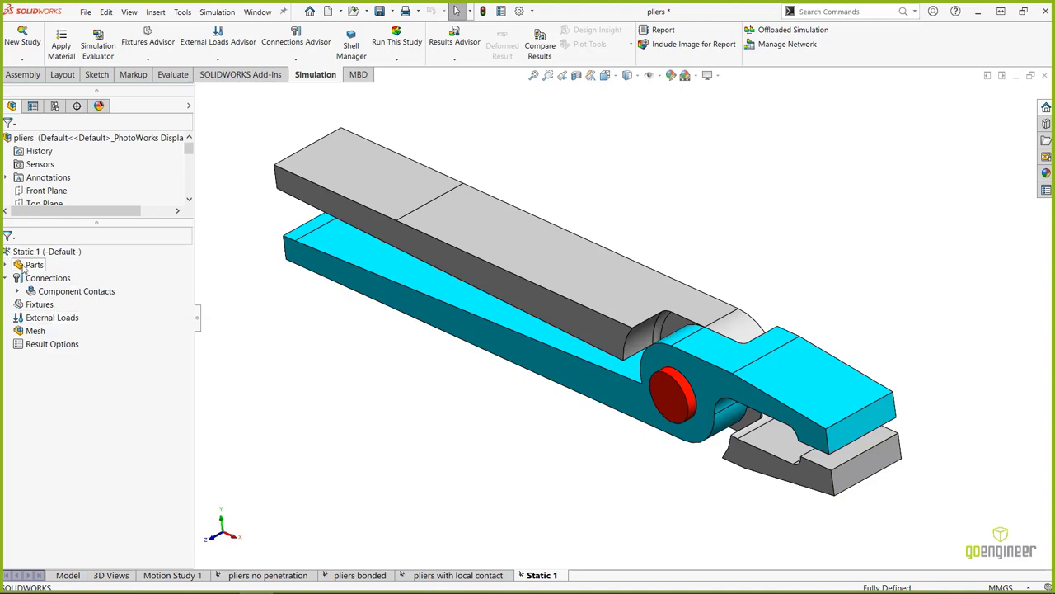
List the study parts to identify arm-1 and pin-1, then show the bonded Global Contact.
click(7, 265)
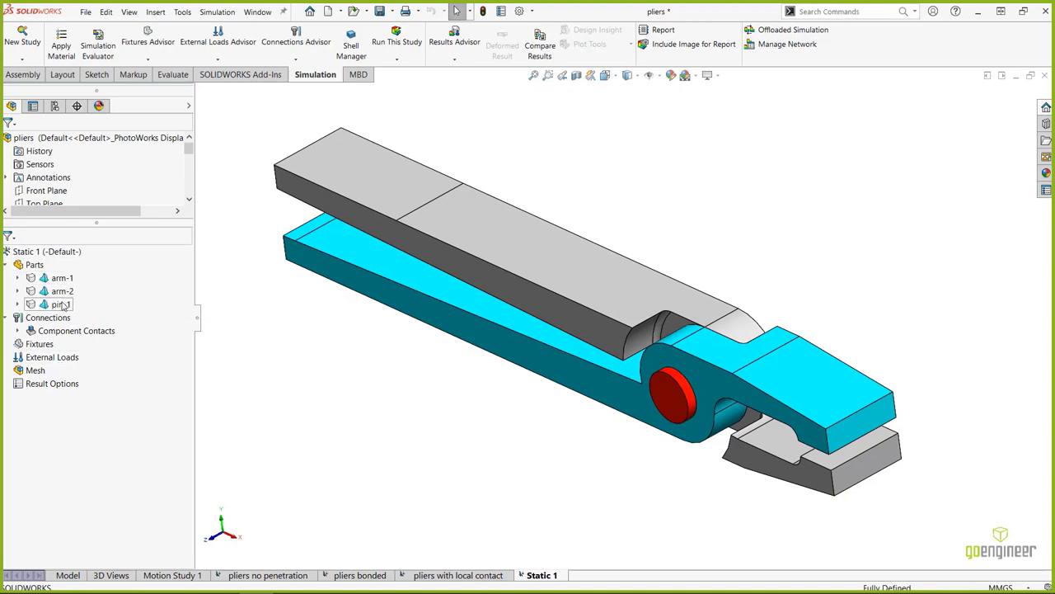
click(62, 279)
click(61, 304)
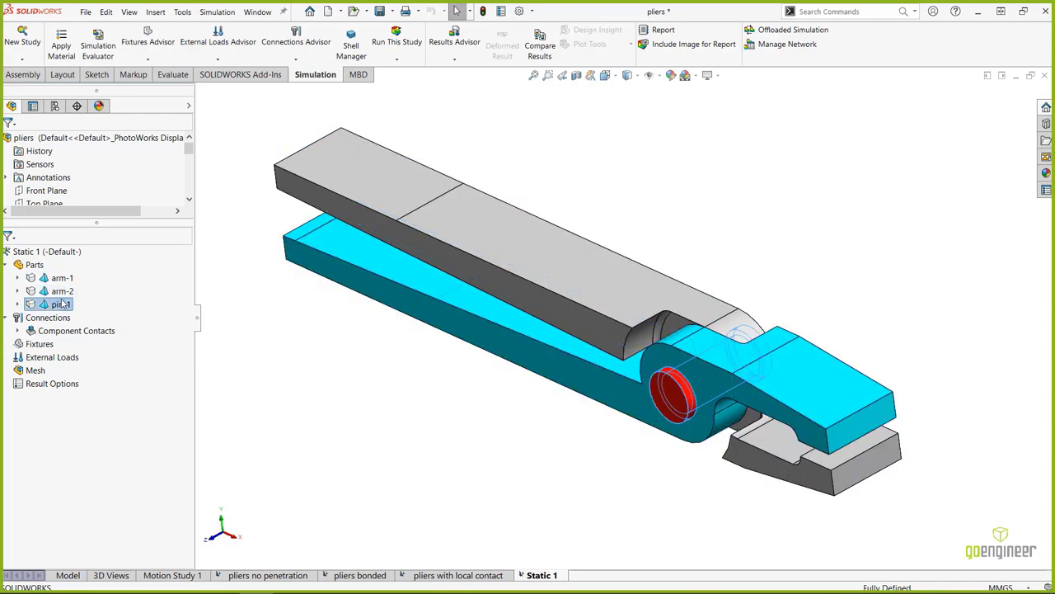
click(276, 336)
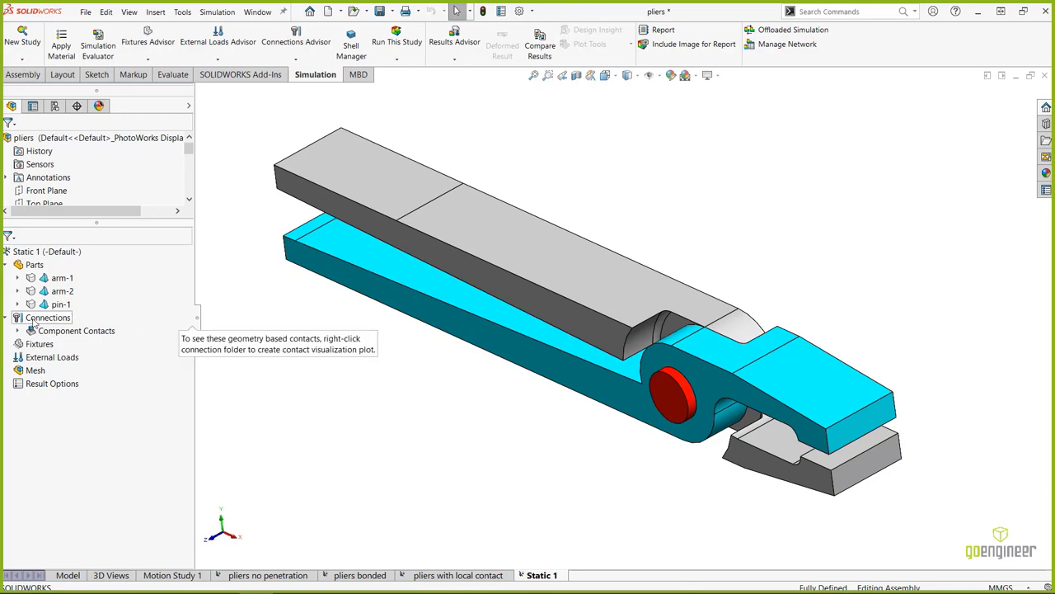
click(18, 331)
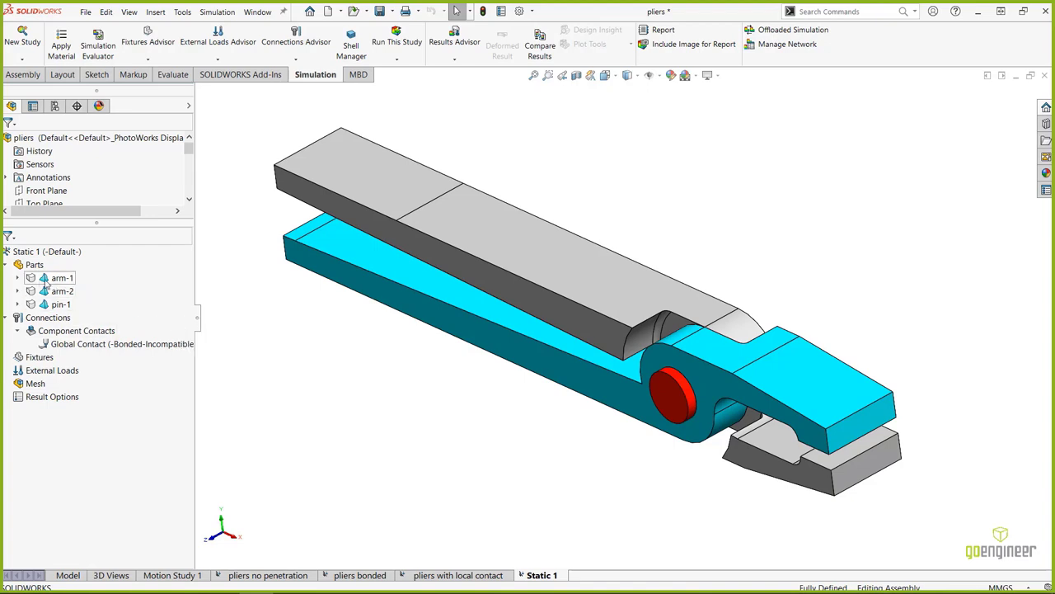
Apply Plain Carbon Steel to arm-1, arm-2 and pin-1 with Apply Material to All.
click(5, 264)
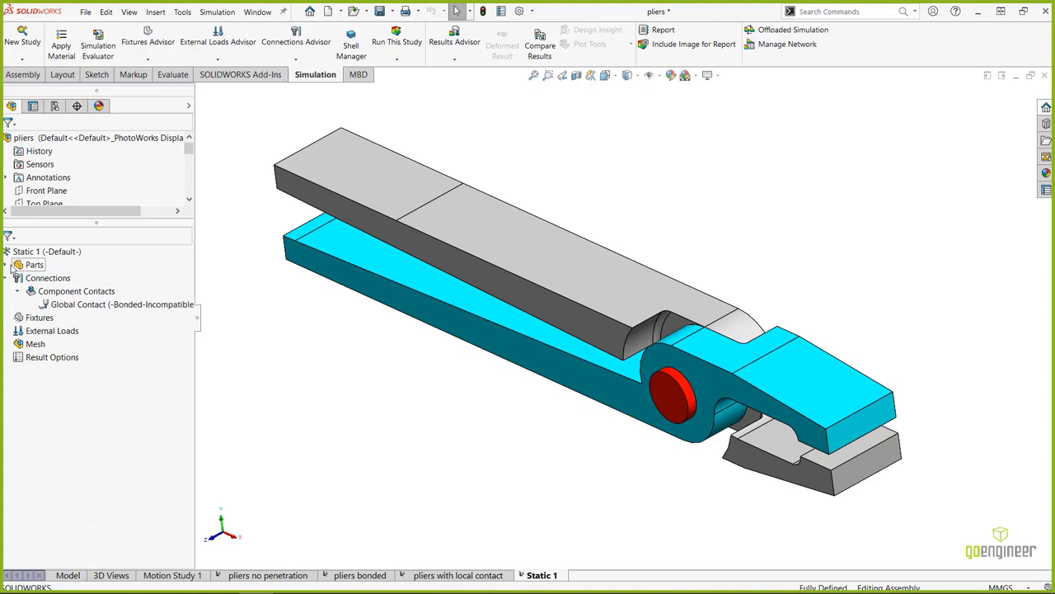
right_click(31, 266)
click(73, 273)
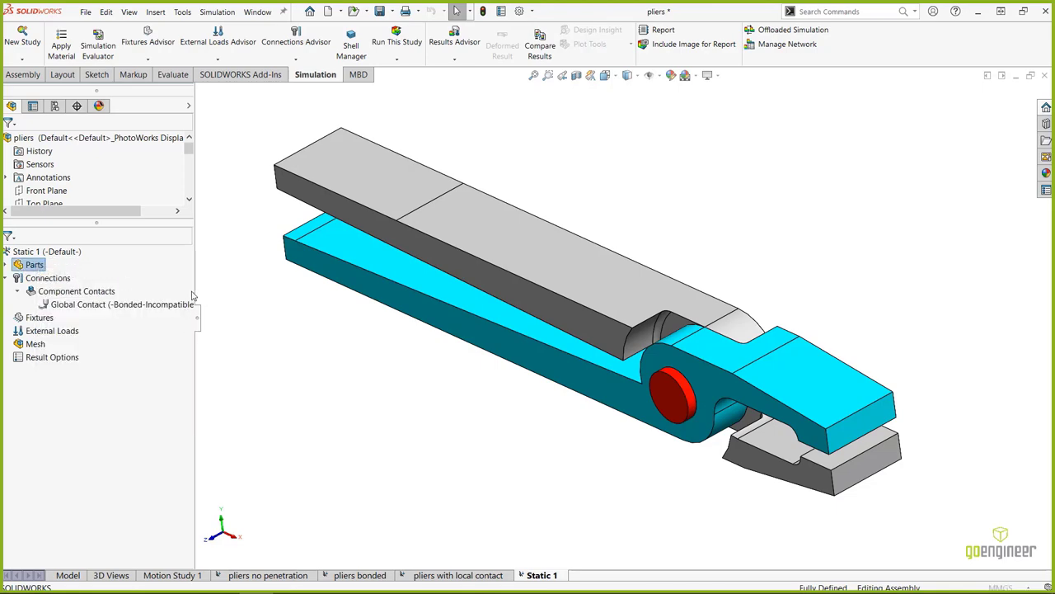
scroll(153, 299, down, 5)
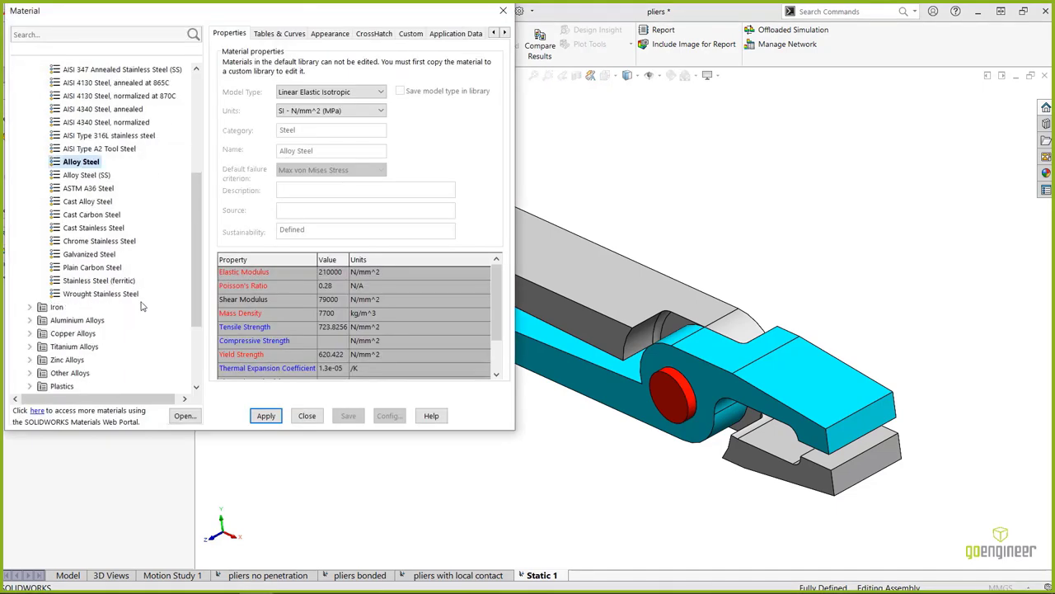
click(86, 268)
click(265, 416)
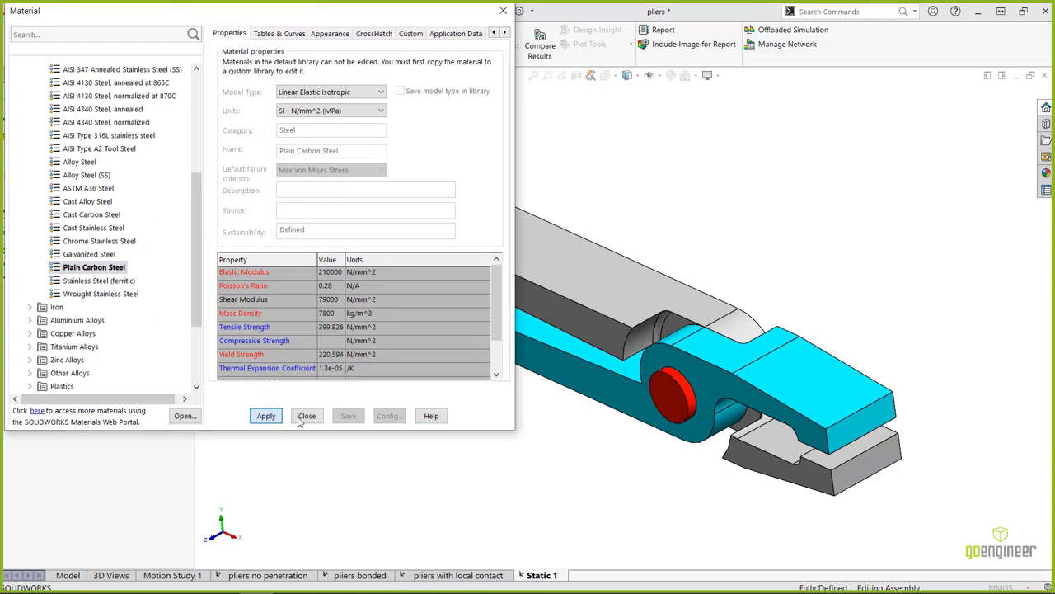
click(307, 415)
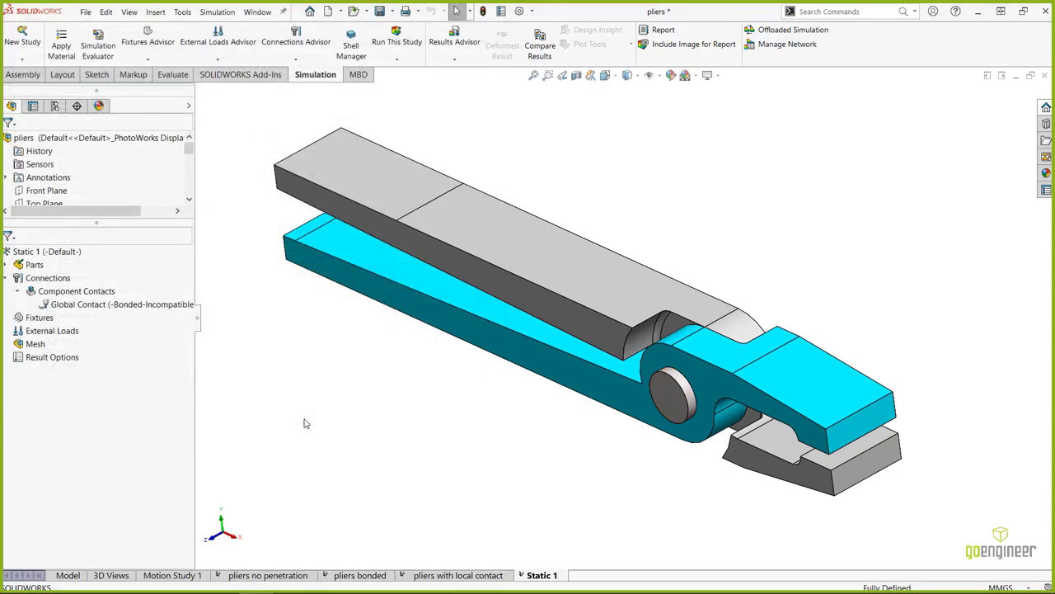
click(7, 265)
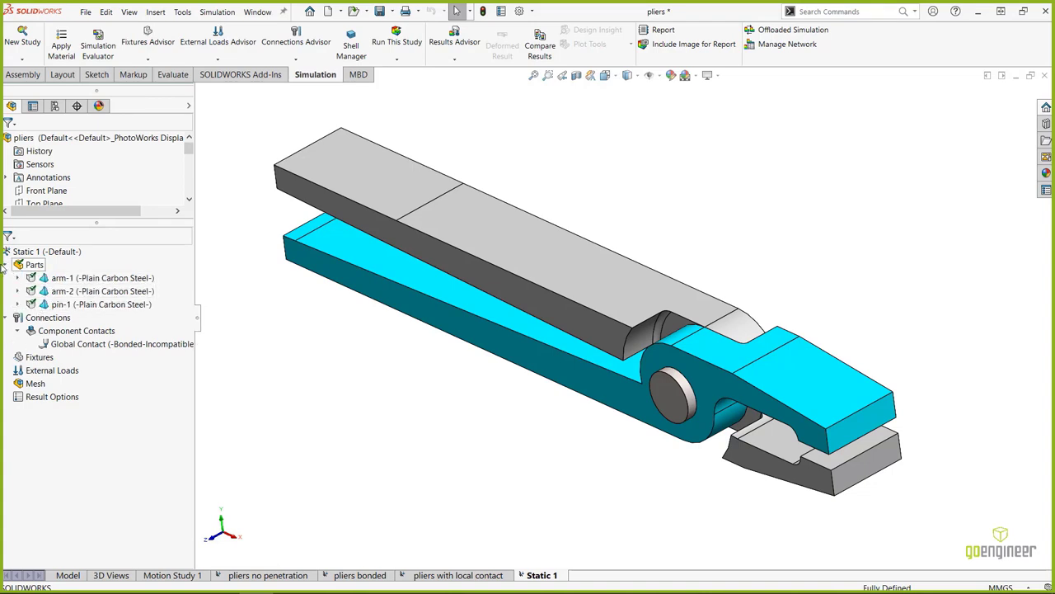
Edit the Global Contact definition and change it from Bonded to No Penetration.
click(6, 265)
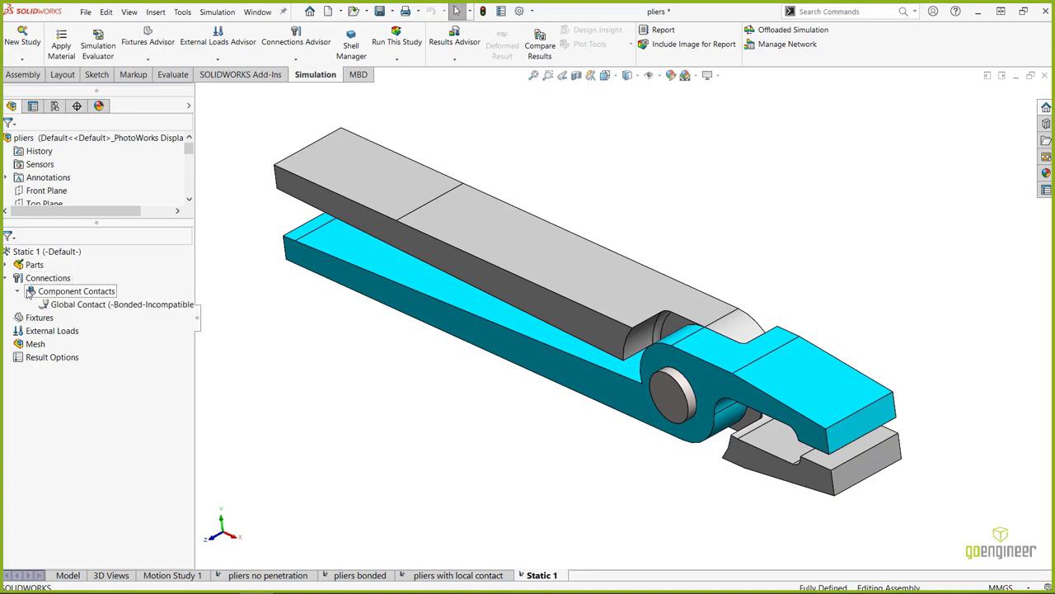
right_click(72, 307)
click(92, 317)
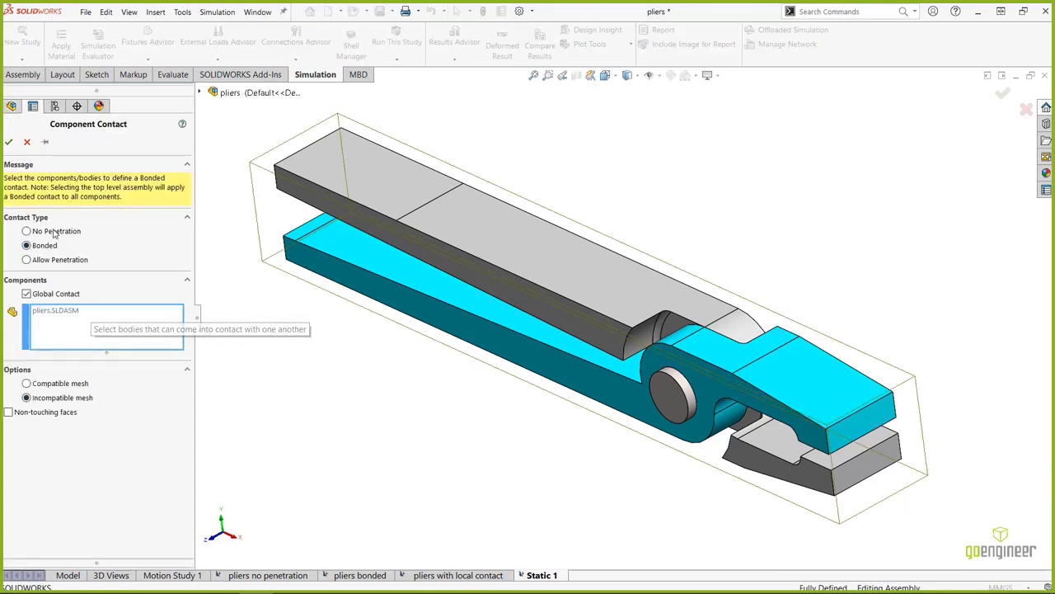
click(28, 235)
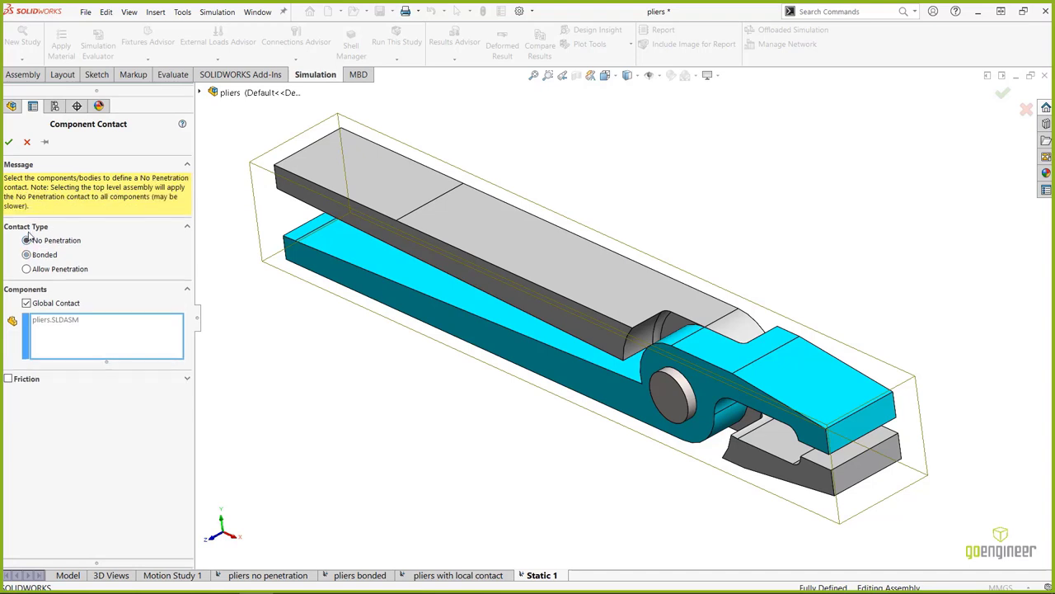
click(8, 142)
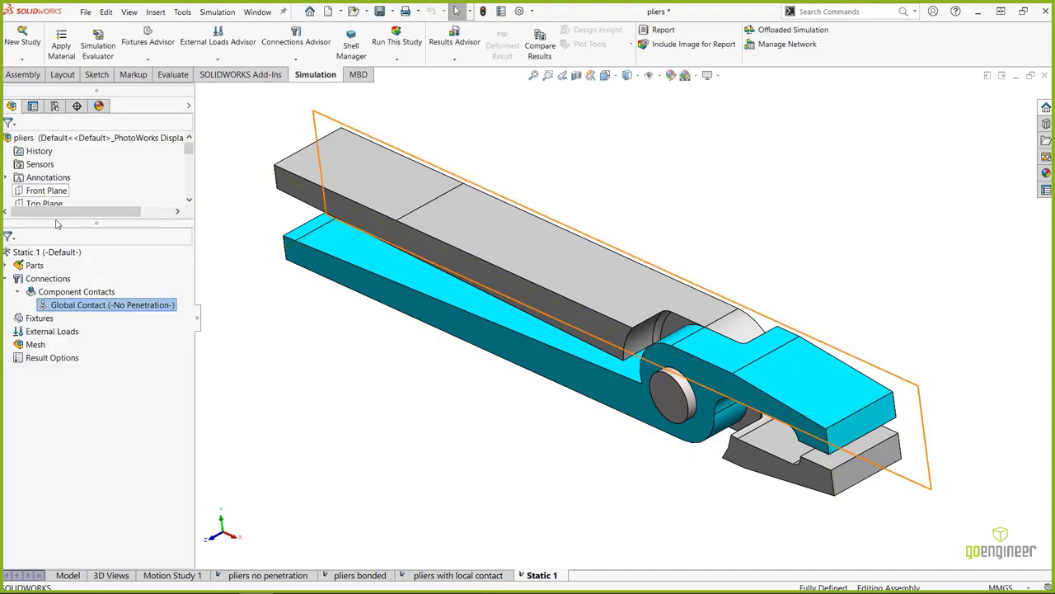
click(268, 332)
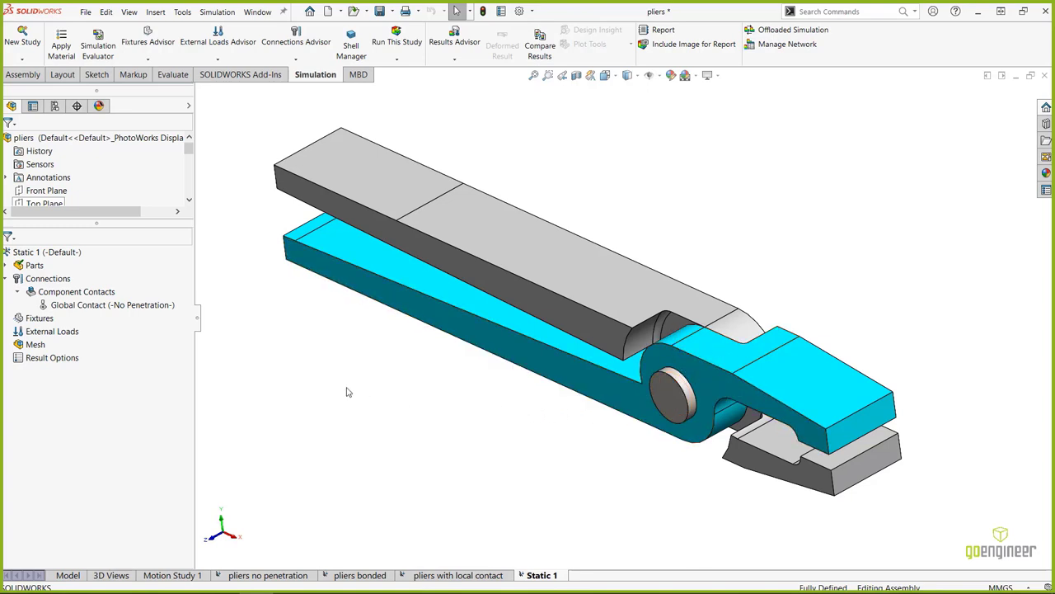
Add a Fixed Geometry fixture on the jaw faces of arm-1 and arm-2.
right_click(43, 321)
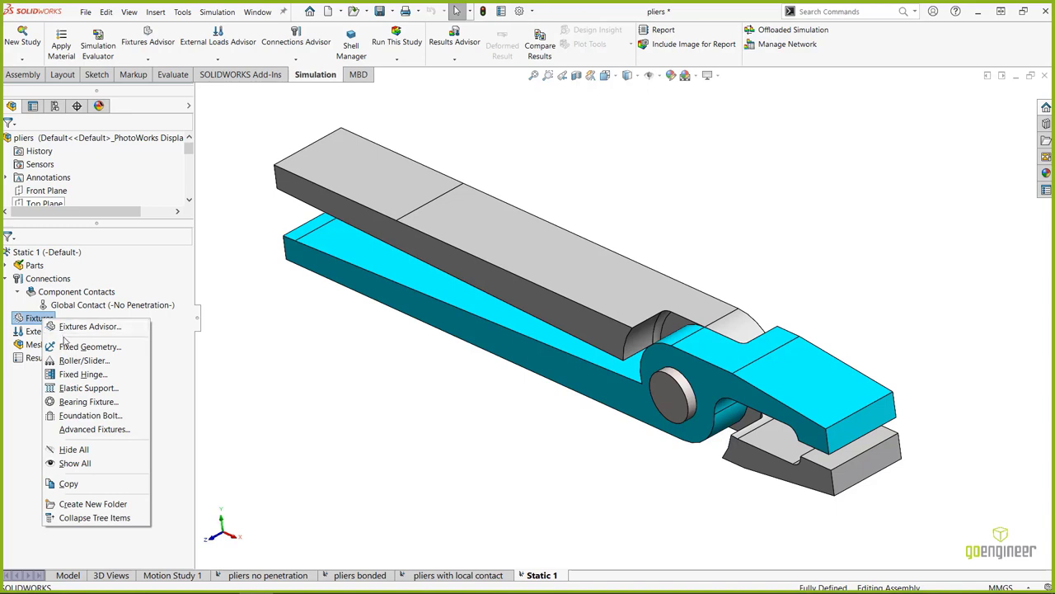
click(69, 347)
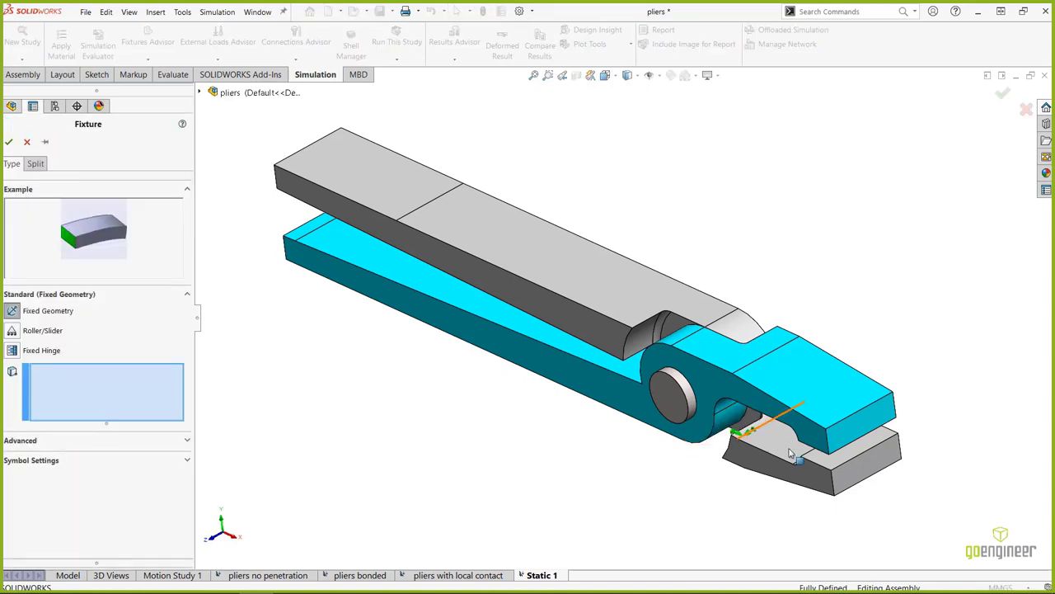
click(829, 462)
middle_drag(829, 462, 900, 228)
click(907, 210)
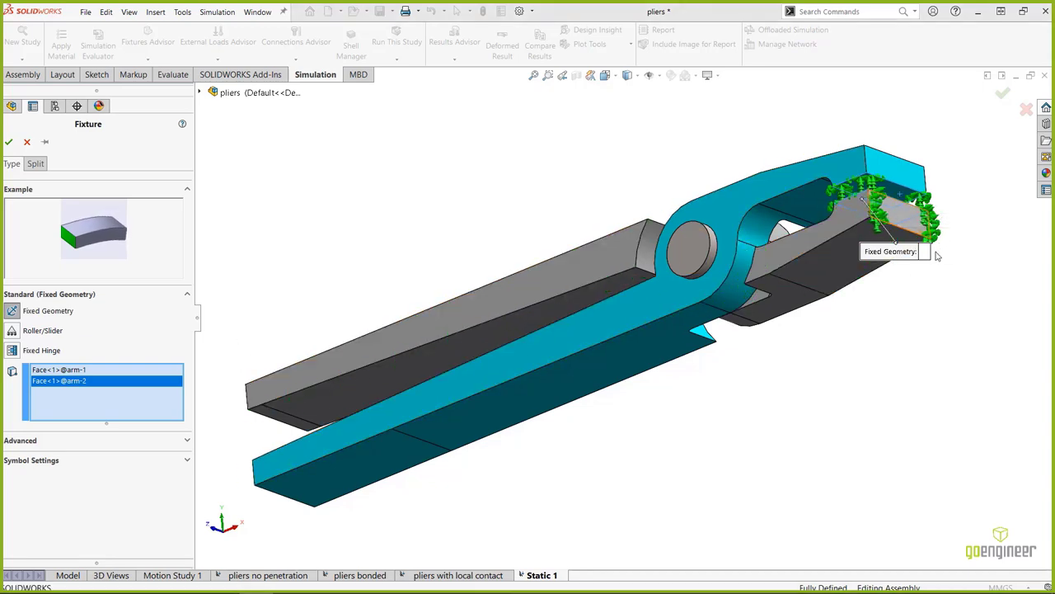
key(ctrl+7)
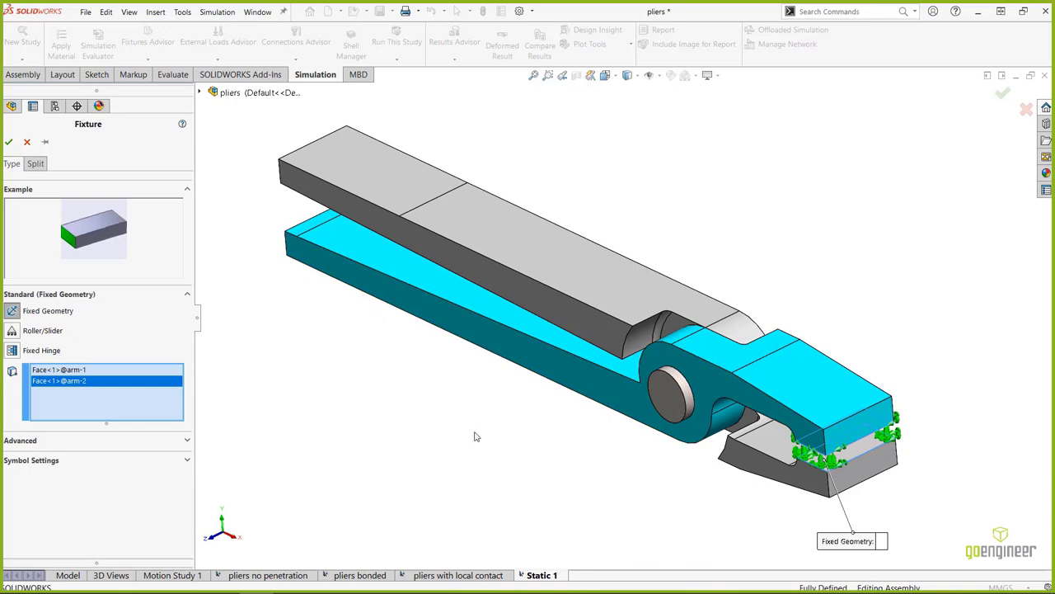
click(9, 143)
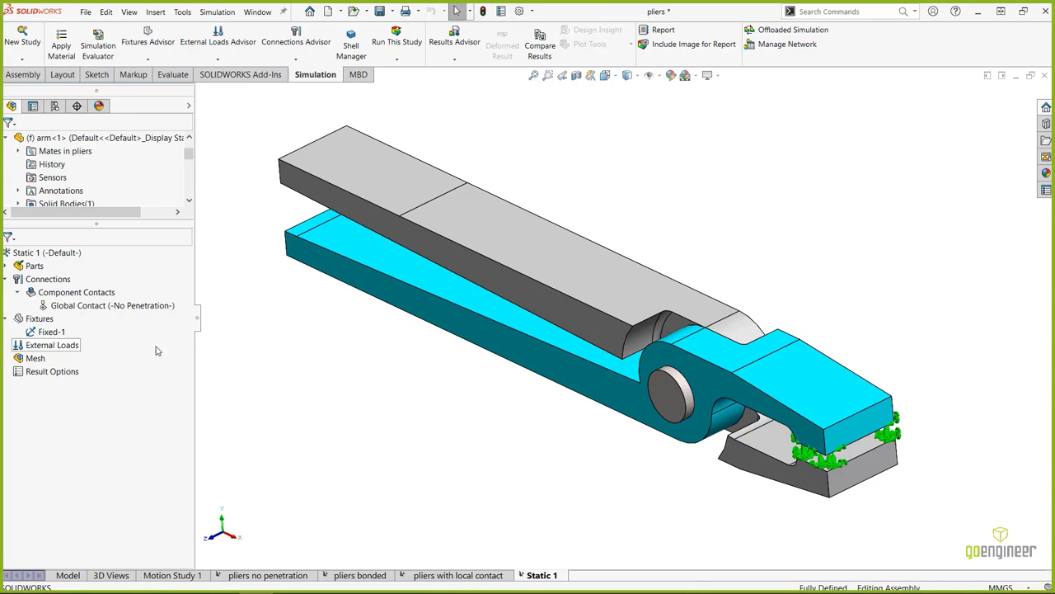
Add a normal 225 N per-item force on the handle faces of arm-1 and arm-2.
right_click(60, 347)
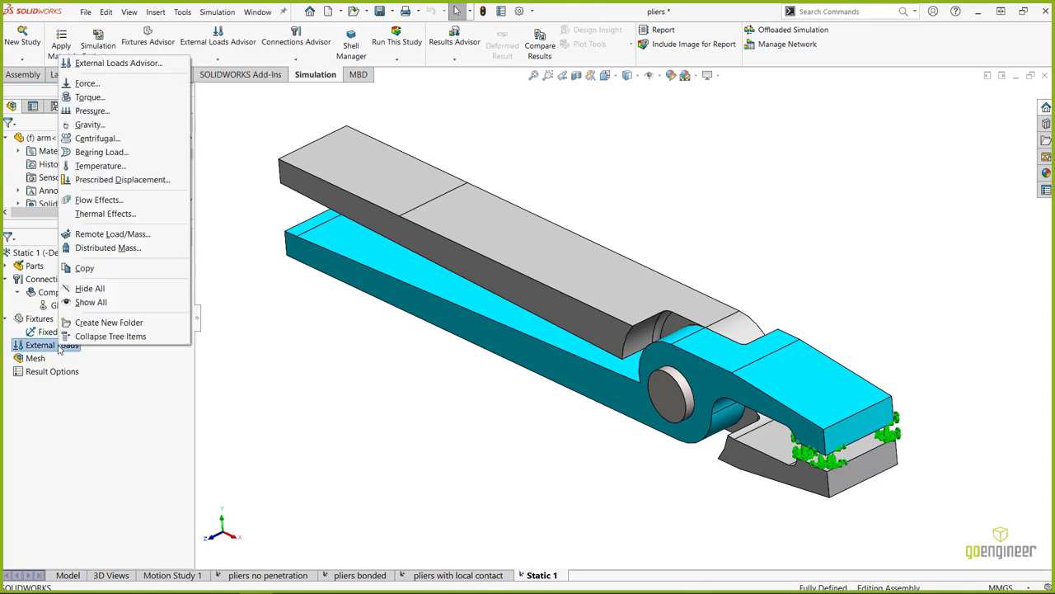
click(99, 84)
click(367, 183)
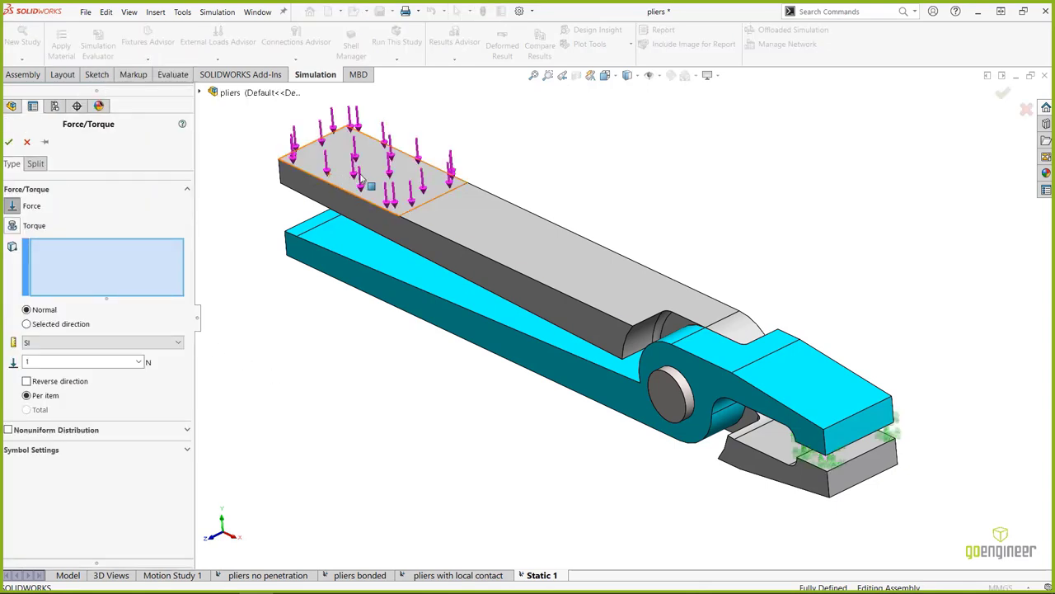
middle_drag(367, 186, 437, 408)
click(369, 225)
double_click(81, 362)
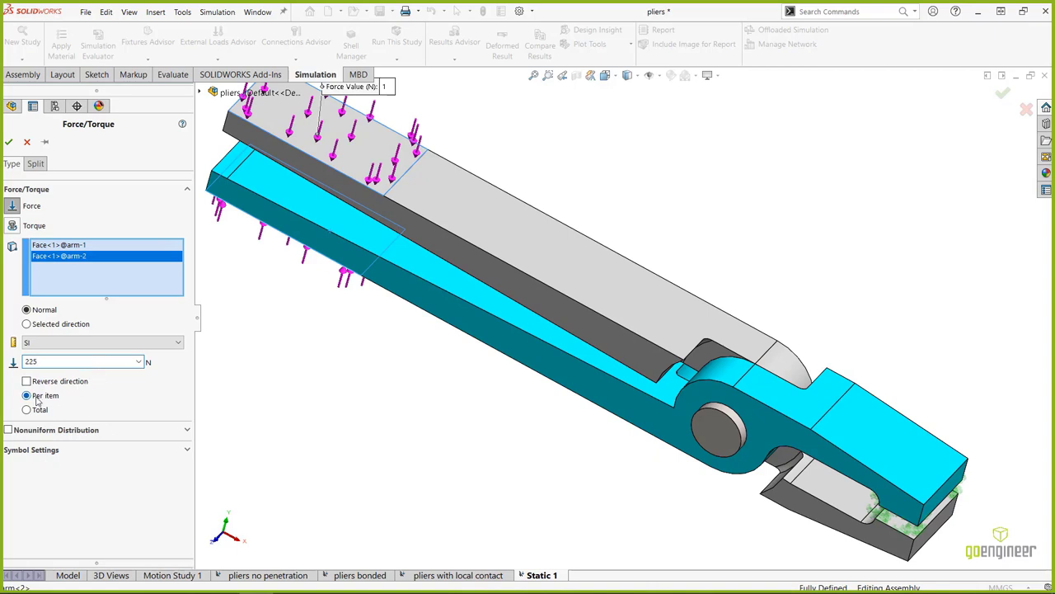
click(8, 142)
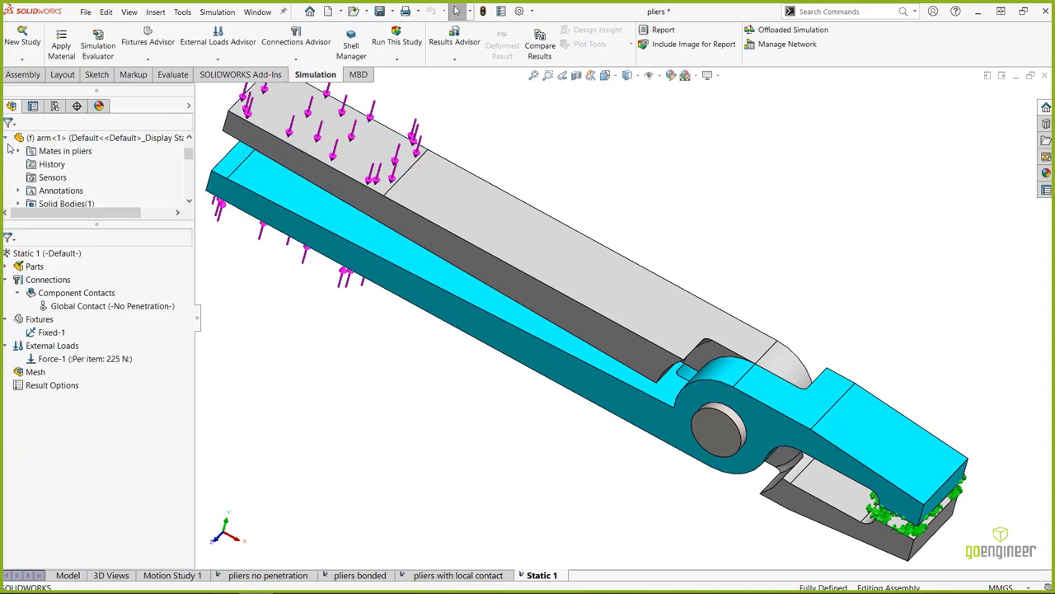
scroll(507, 381, down, 3)
middle_drag(540, 378, 537, 340)
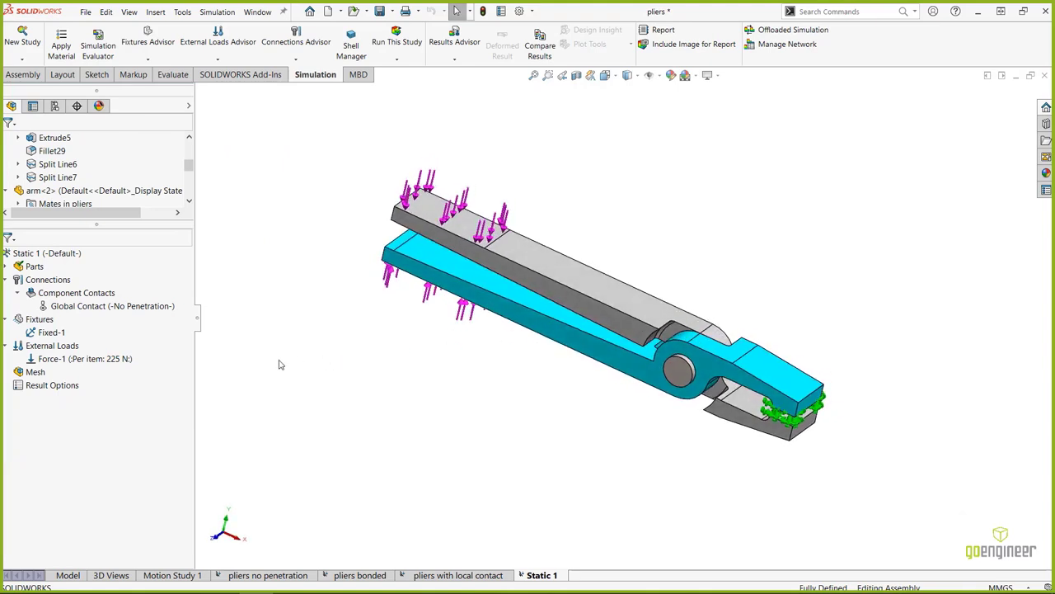
Generate the mesh with per-part draft quality for all three parts.
right_click(34, 372)
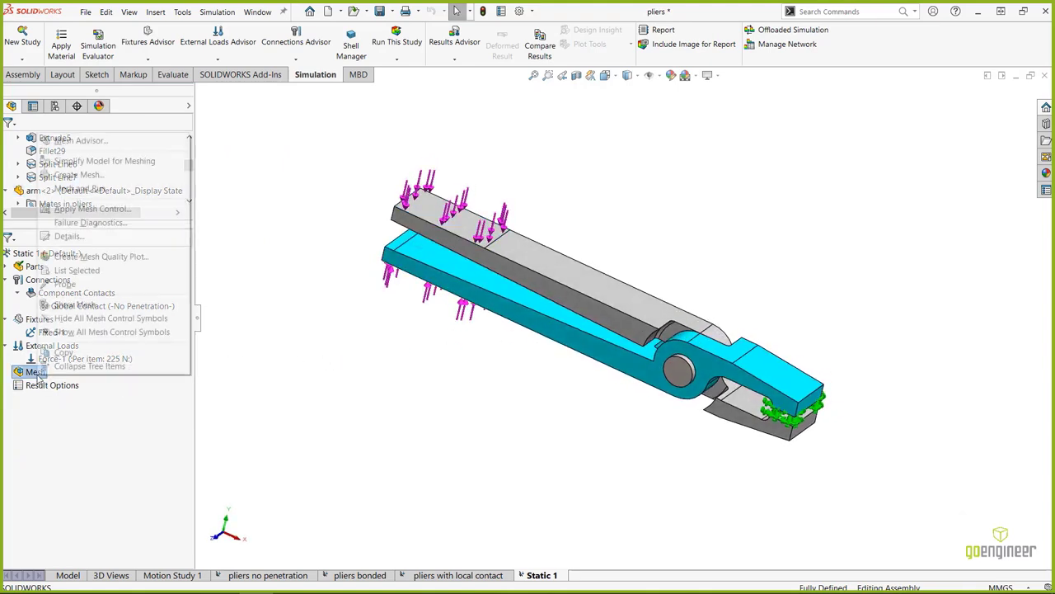
click(93, 176)
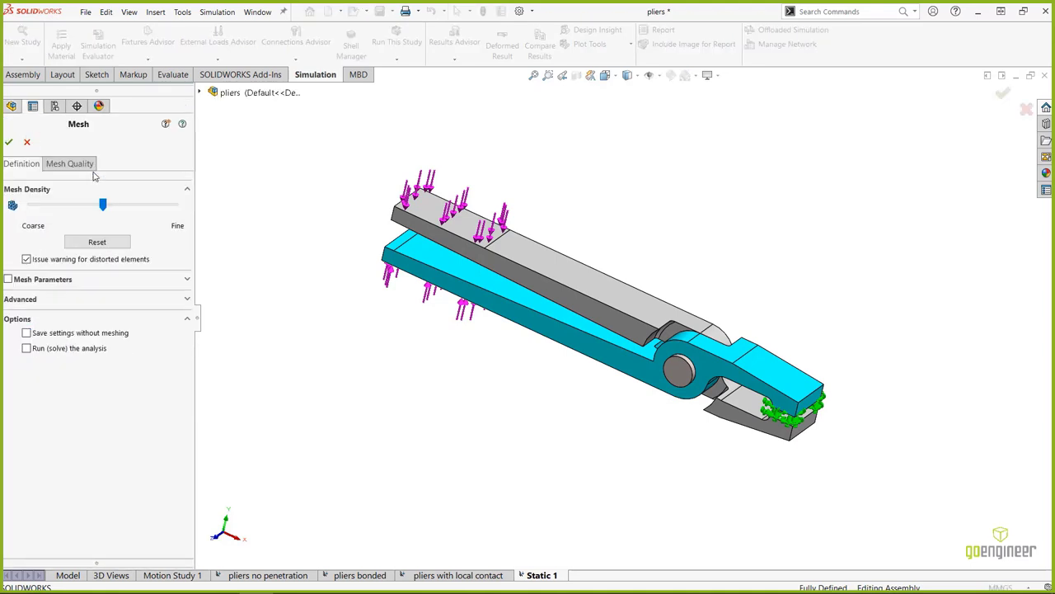
click(54, 280)
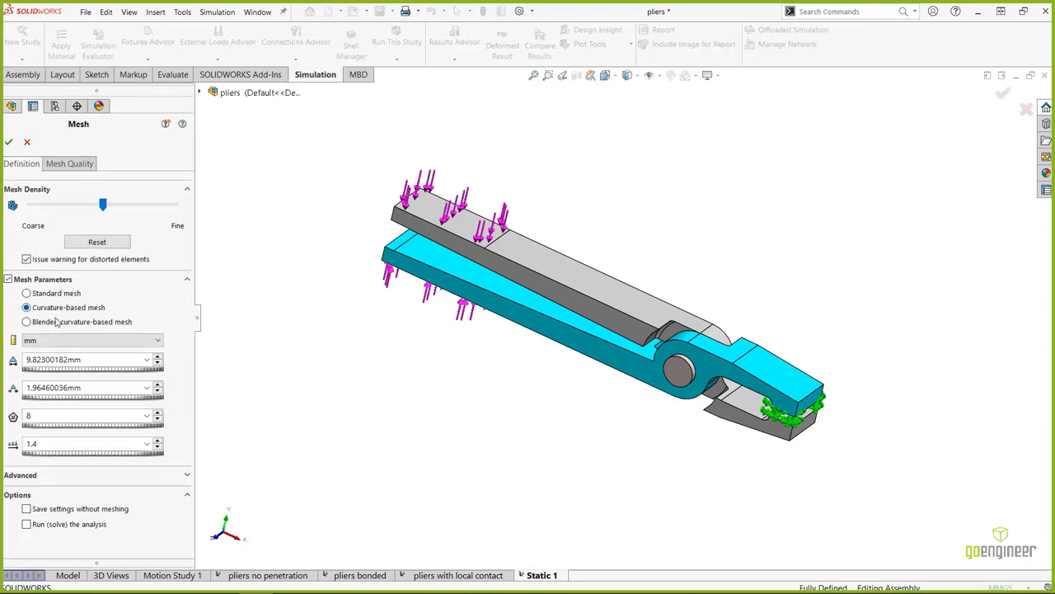
click(90, 169)
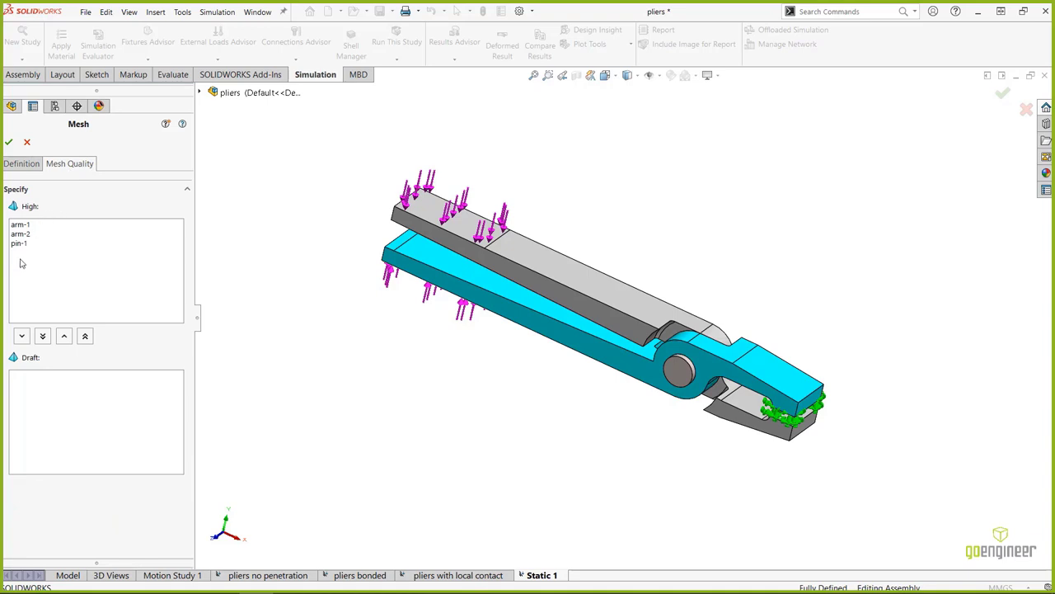
click(43, 337)
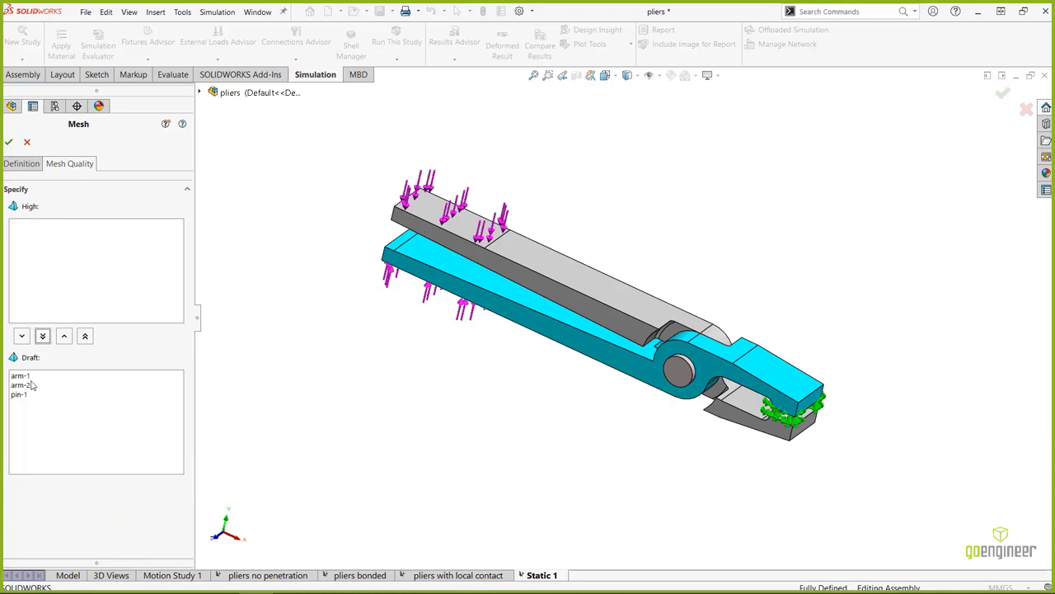
click(9, 142)
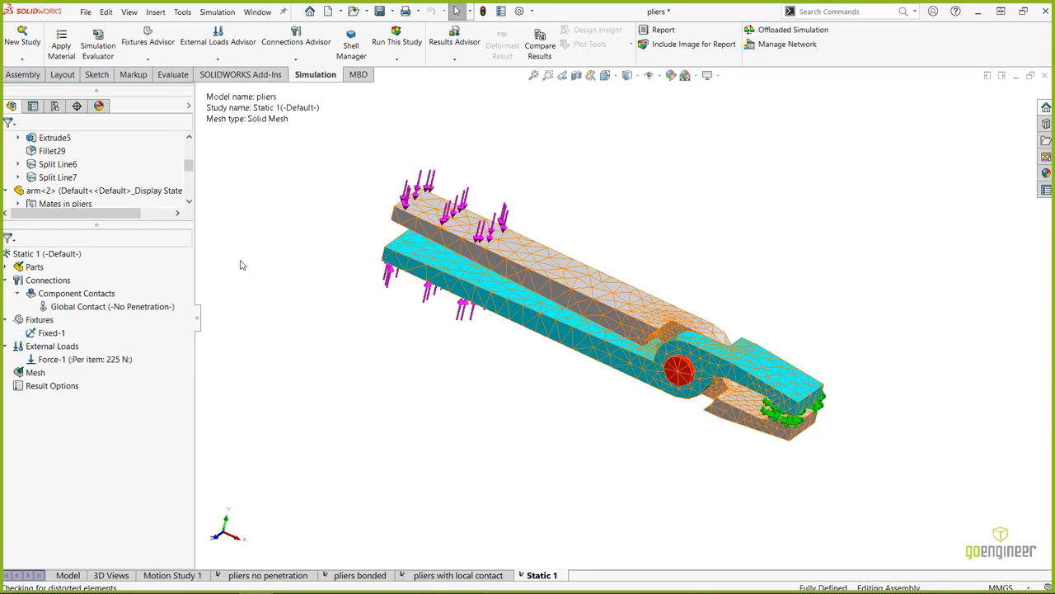
Orbit and zoom to inspect the mesh around the pivot notch.
middle_drag(393, 331, 472, 266)
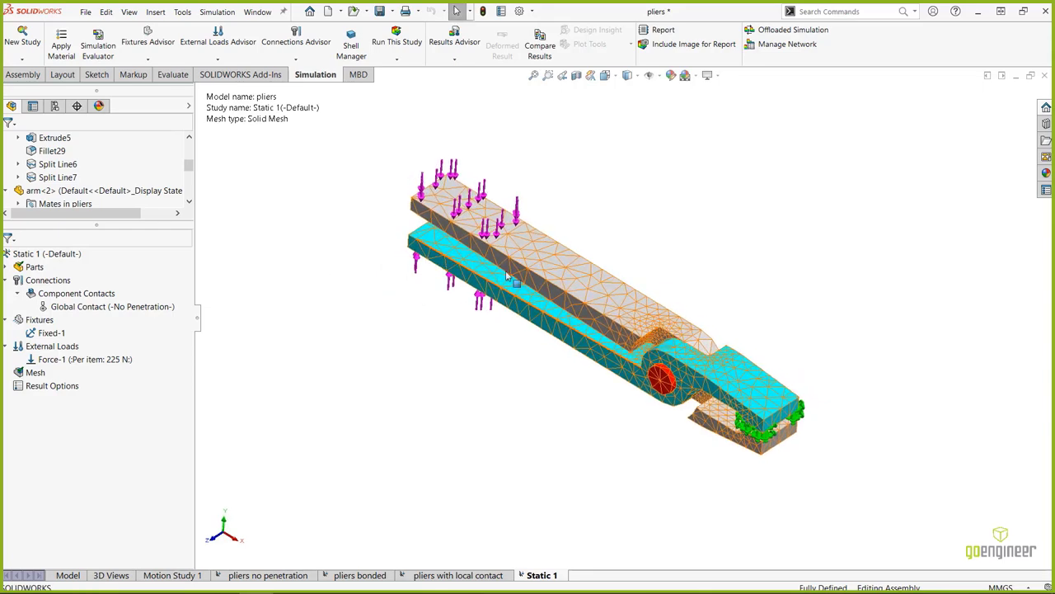
scroll(605, 312, down, 3)
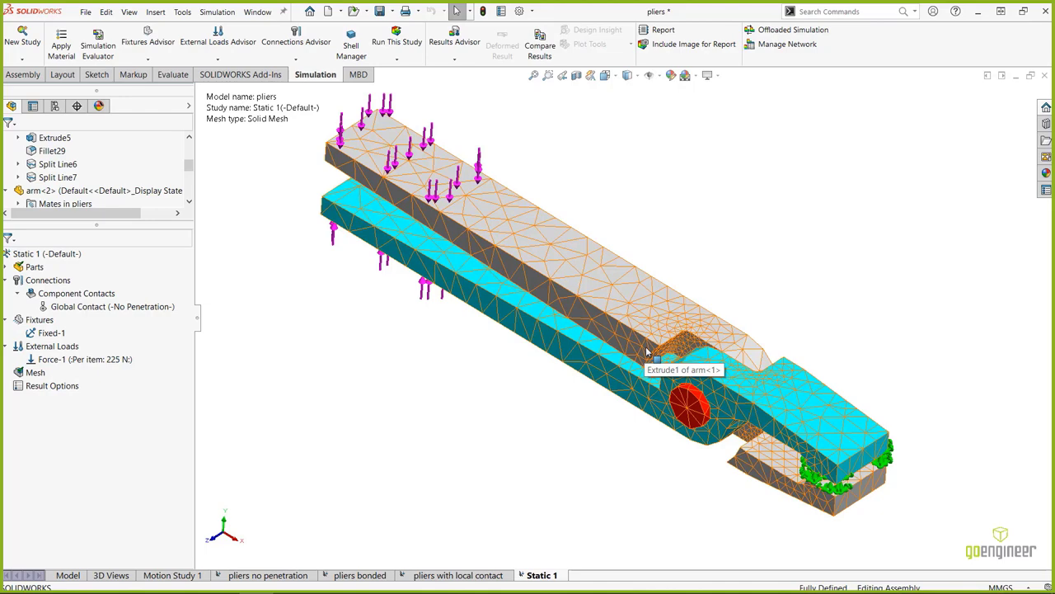
scroll(659, 352, down, 5)
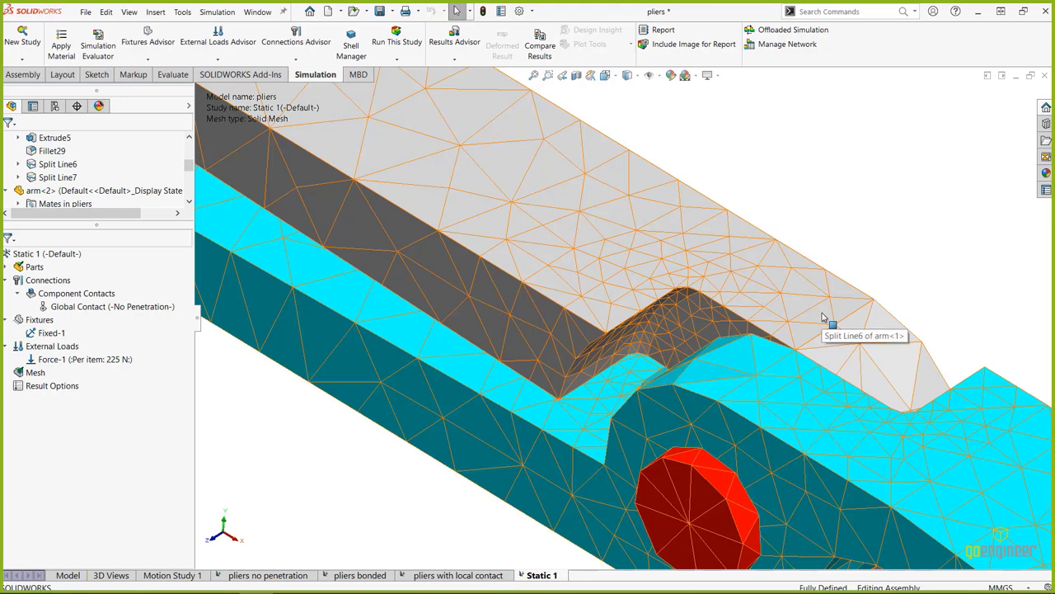
scroll(761, 370, up, 5)
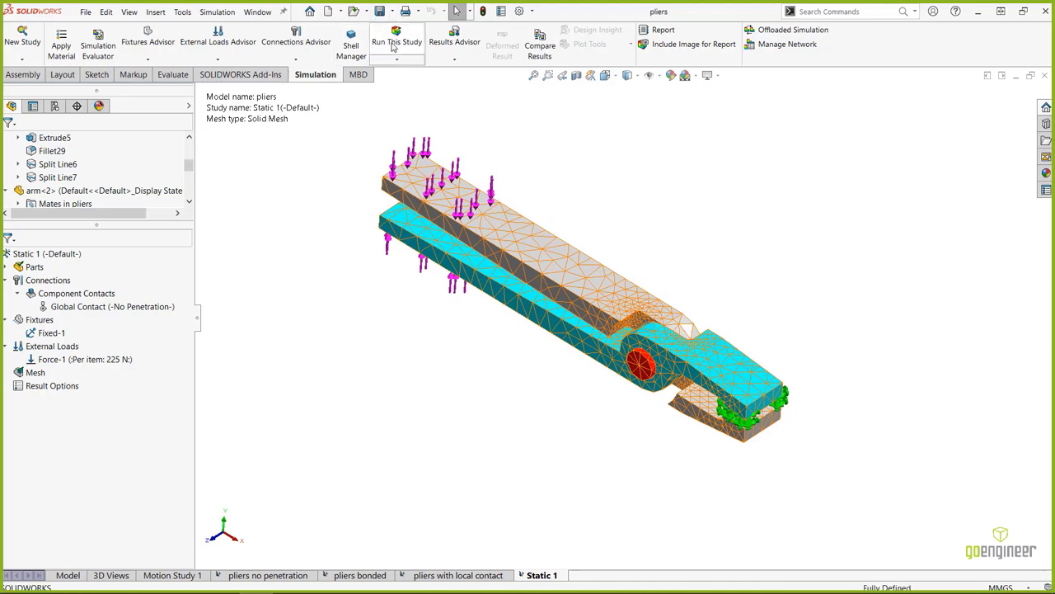
Run the Static 1 analysis and move the solver progress window aside.
click(395, 45)
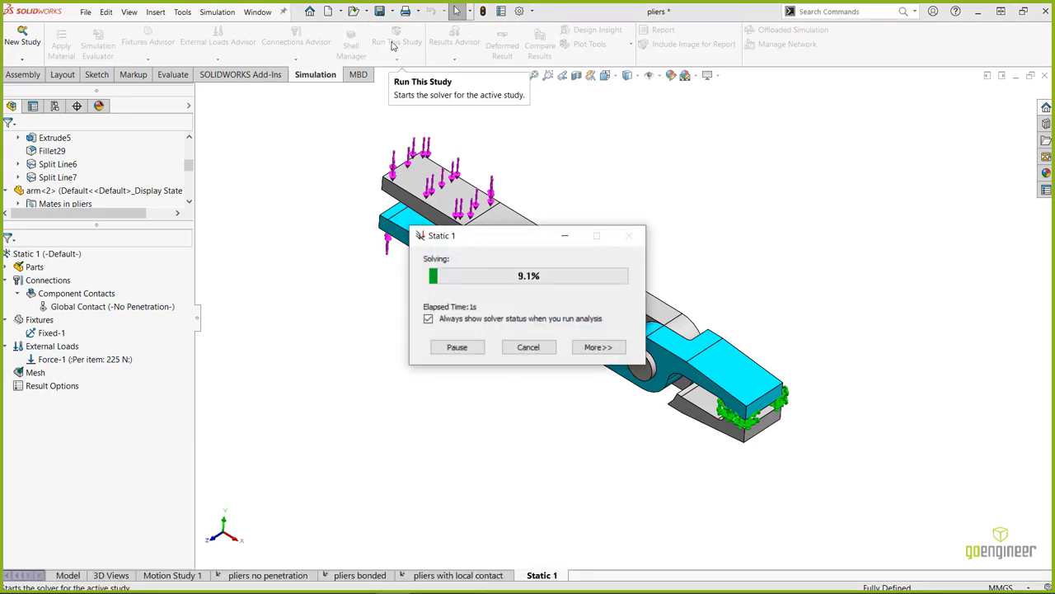
click(599, 346)
drag(508, 231, 265, 126)
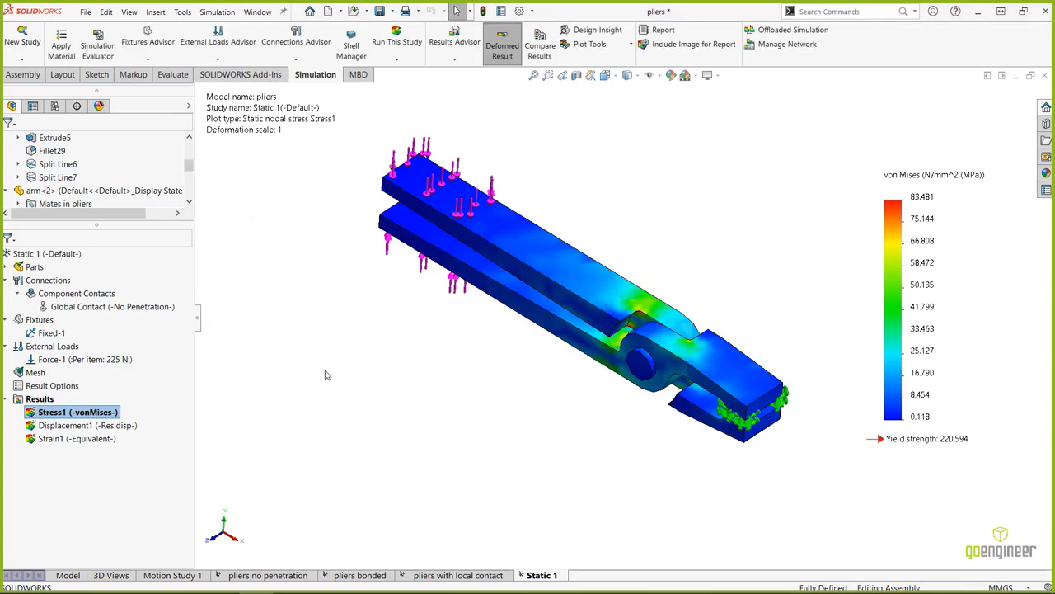
Animate the Stress1 von Mises plot, which peaks at 83.481 MPa.
right_click(71, 412)
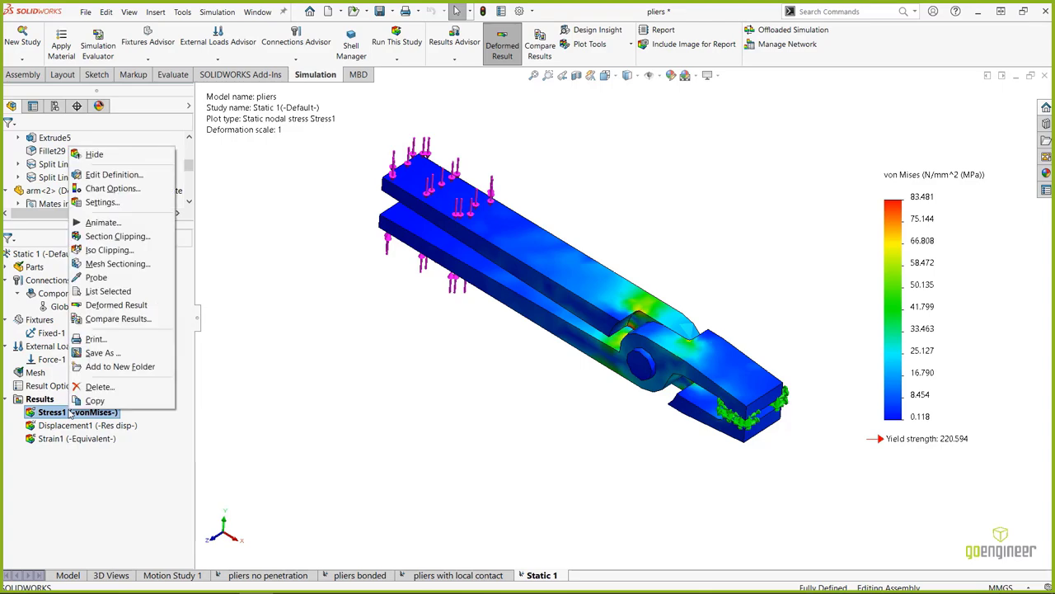
click(99, 224)
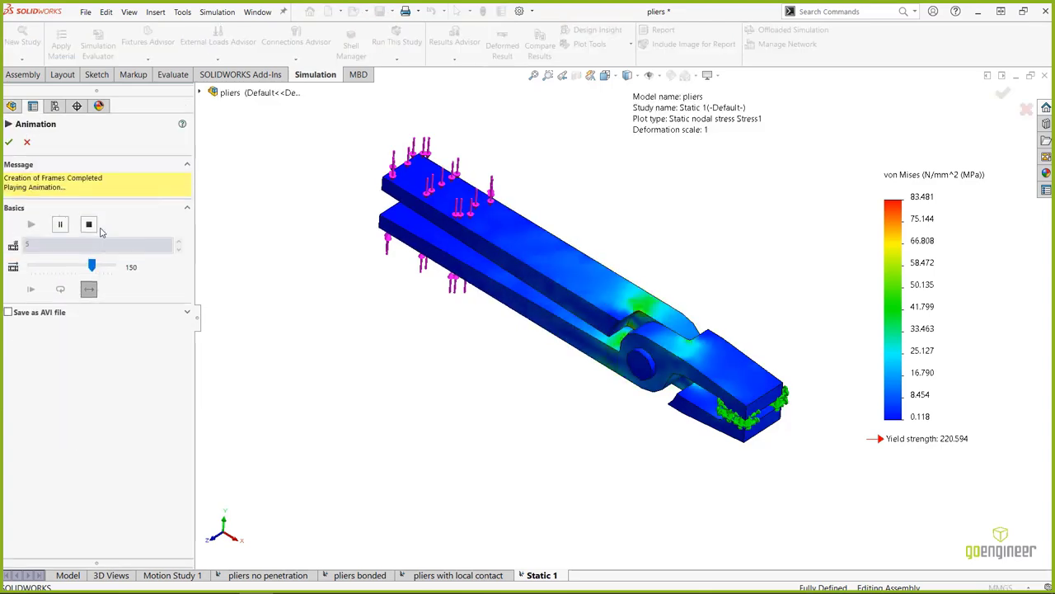
middle_drag(363, 418, 419, 347)
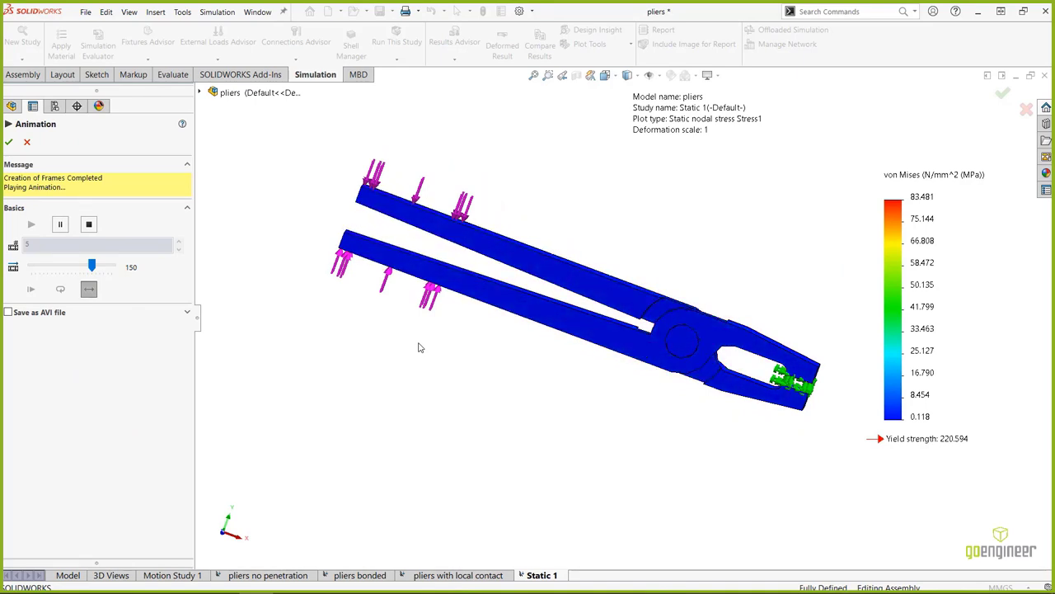
Stop the animation and review Solver Messages: 2027 nodes, 7262 elements, 10 s solve.
middle_drag(419, 347, 448, 393)
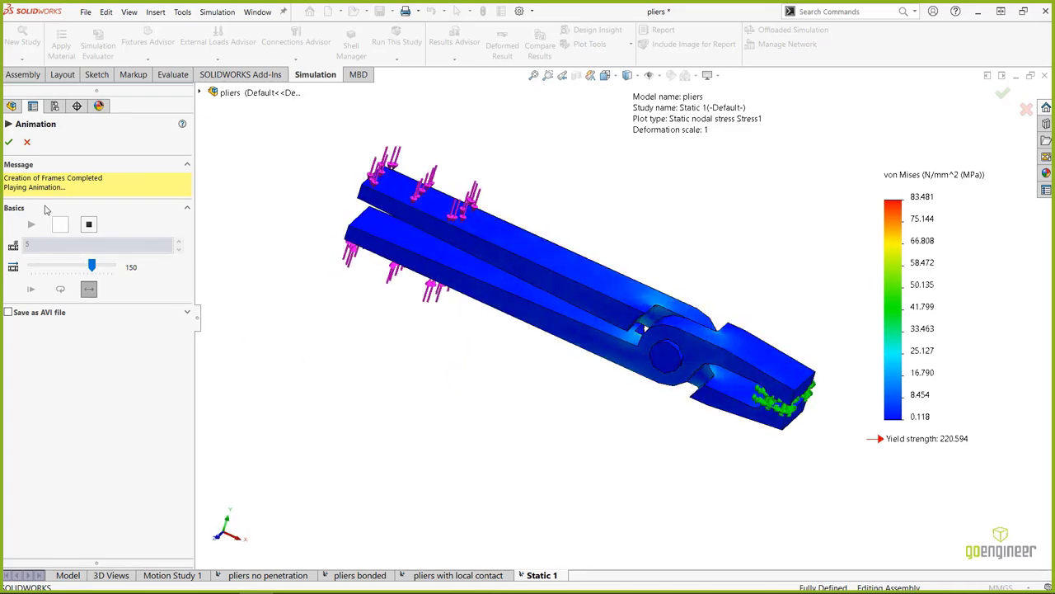
click(26, 143)
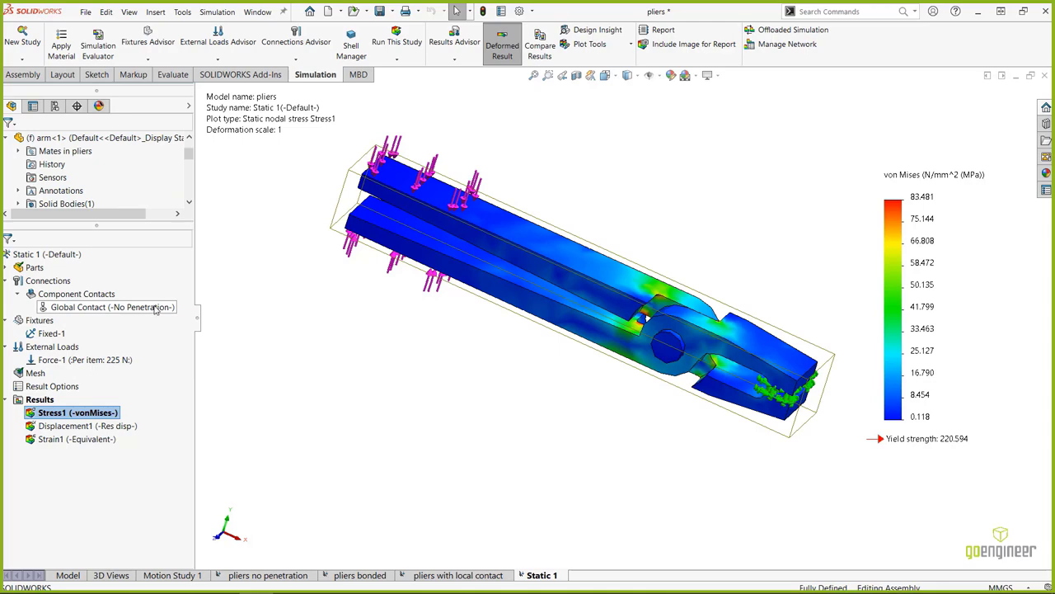
right_click(41, 400)
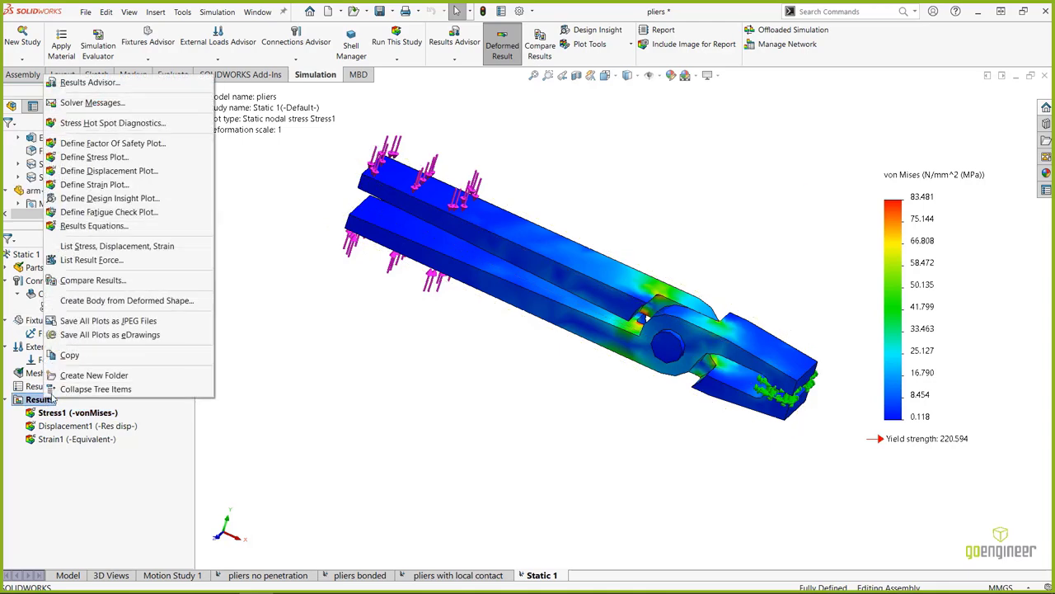
click(89, 102)
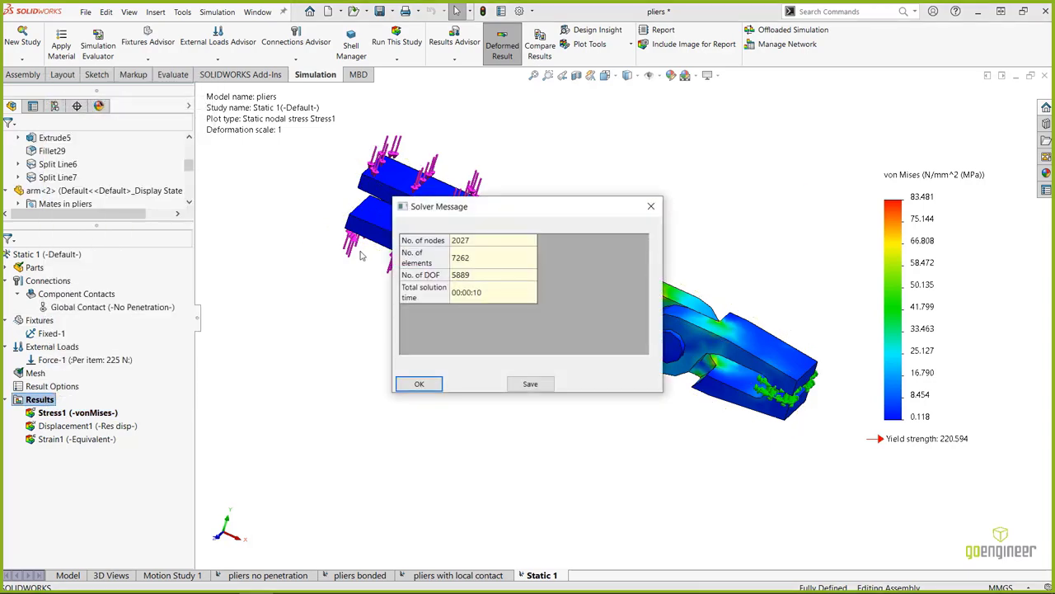
drag(490, 214, 285, 231)
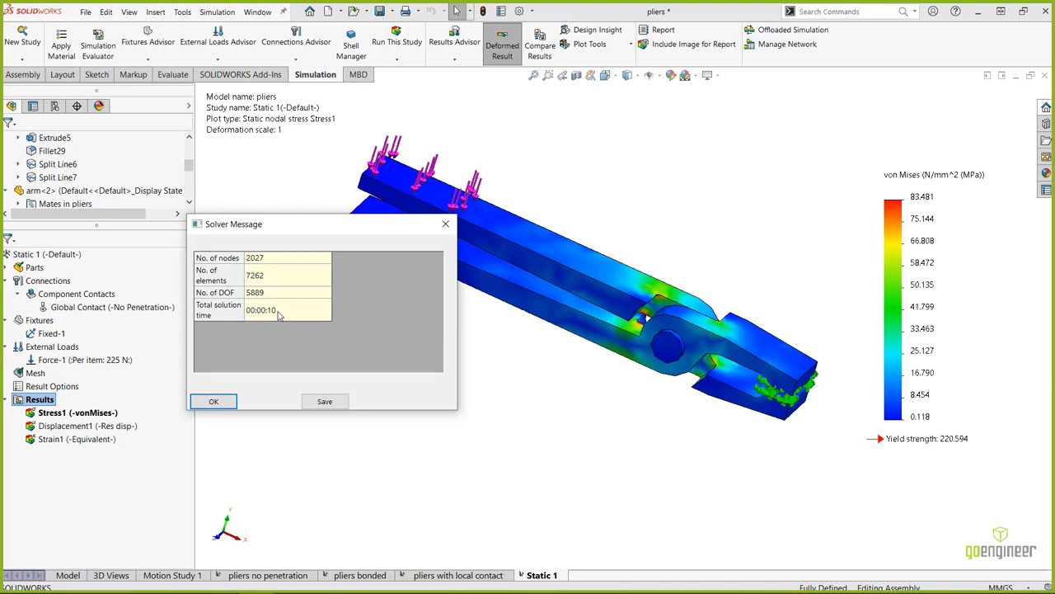
click(213, 401)
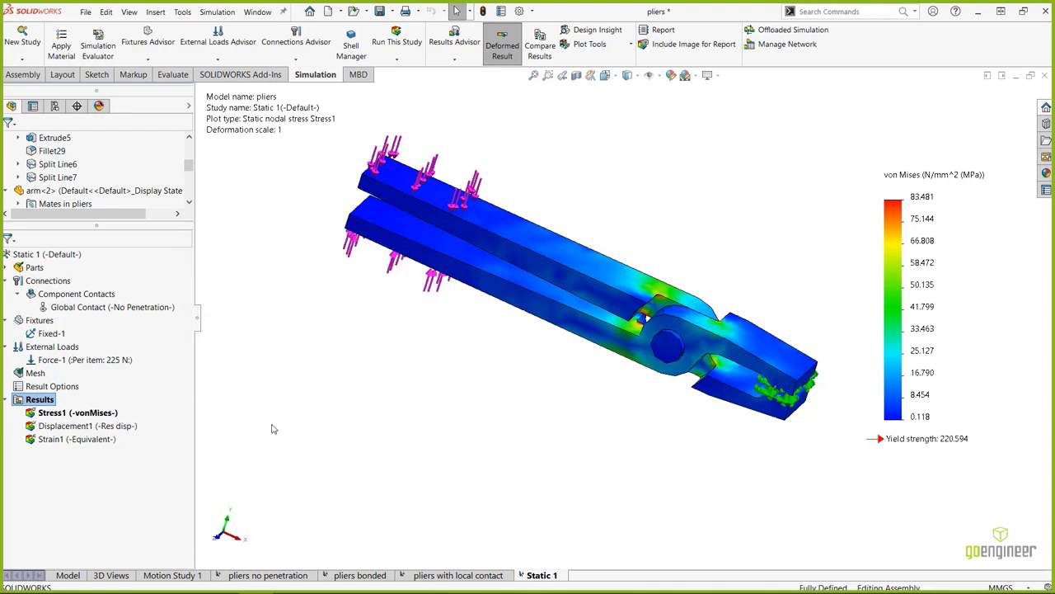
Copy the Static 1 study into a new study named Static 2.
right_click(535, 580)
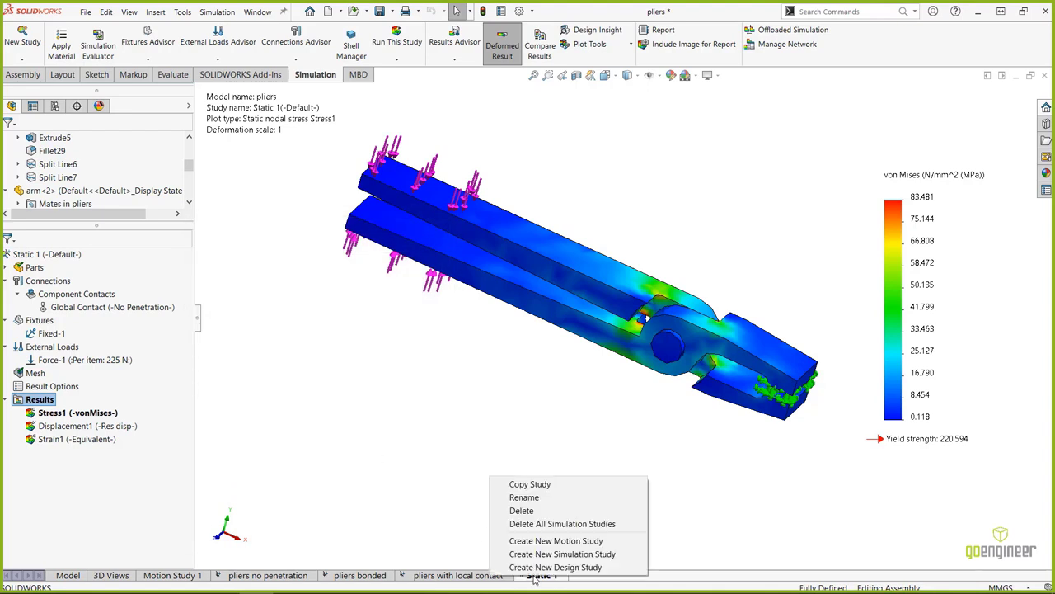
click(551, 488)
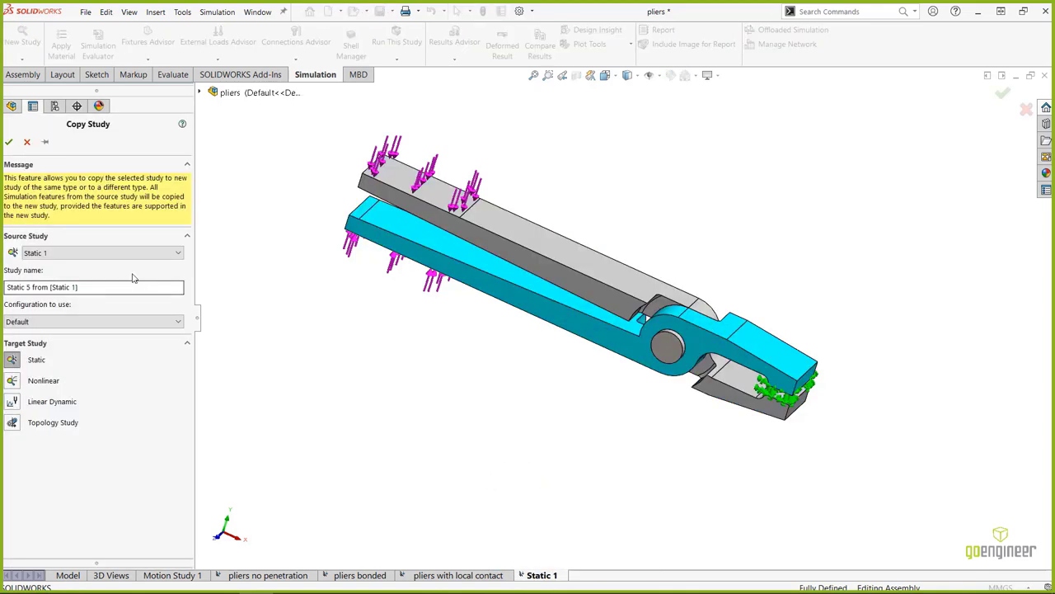
drag(72, 287, 134, 292)
text(2)
drag(53, 286, 4, 287)
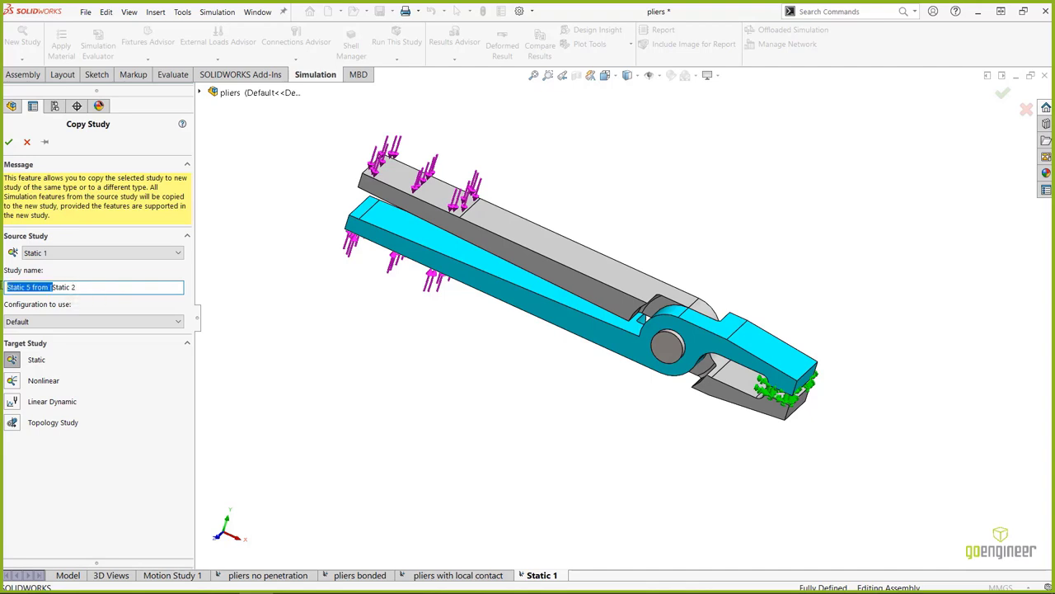
key(BackSpace)
click(9, 142)
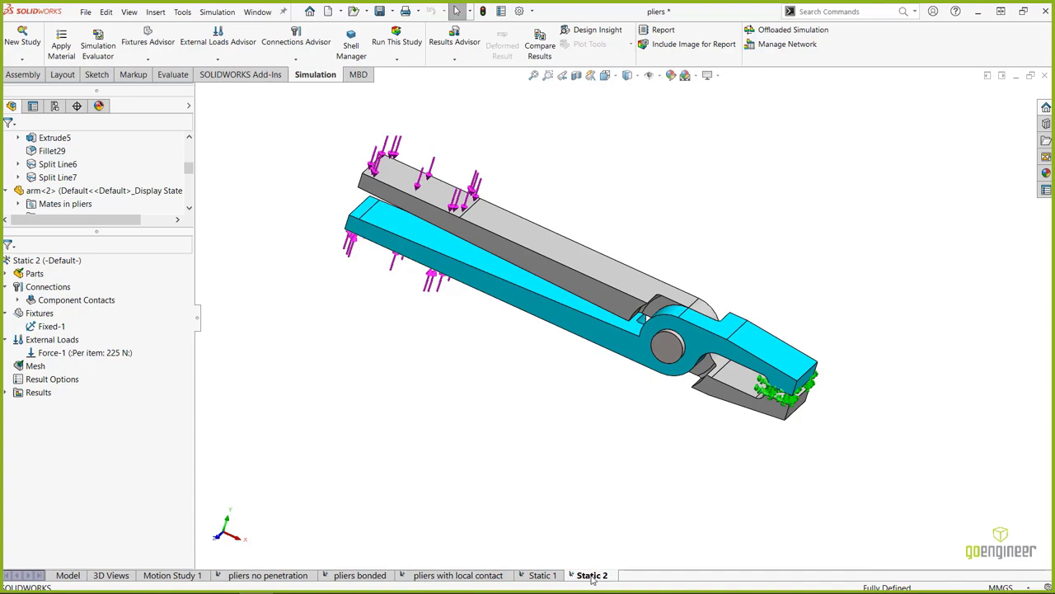
Set Static 2's Global Contact to Bonded and acknowledge the remesh warning.
click(19, 301)
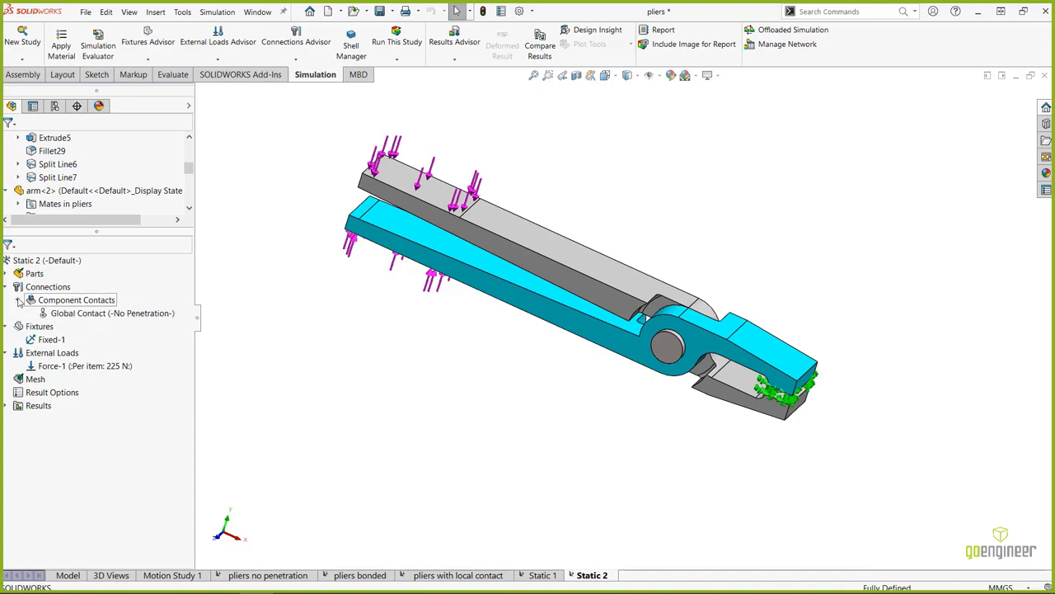
right_click(97, 315)
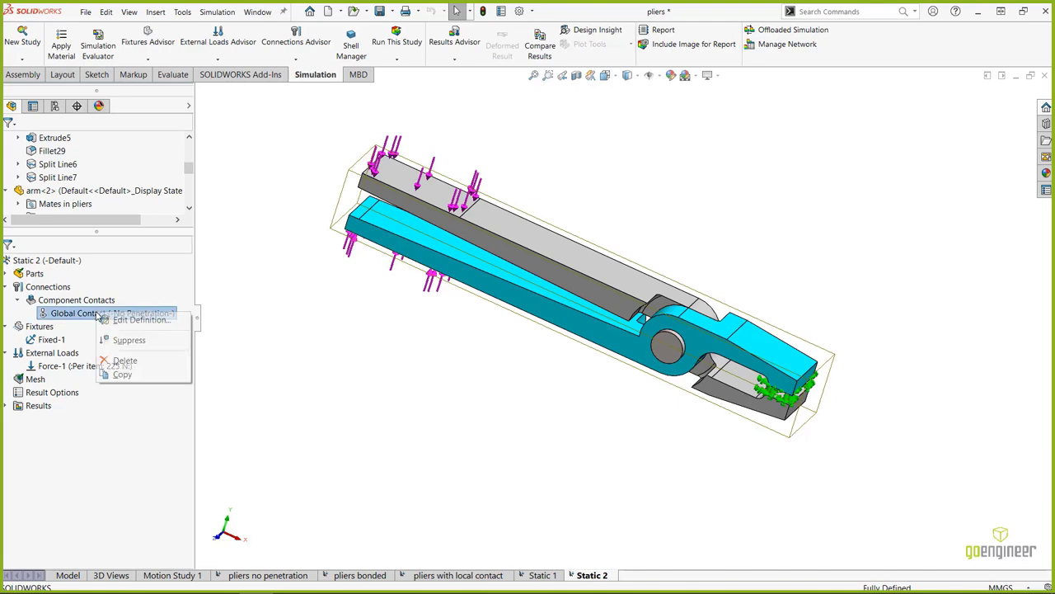
click(119, 322)
click(27, 255)
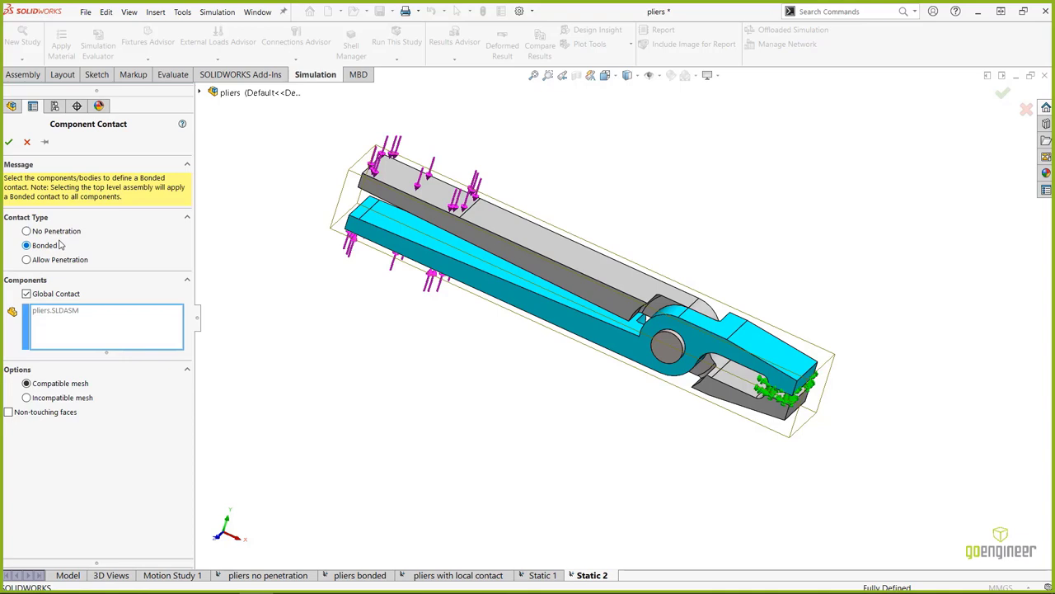
click(8, 142)
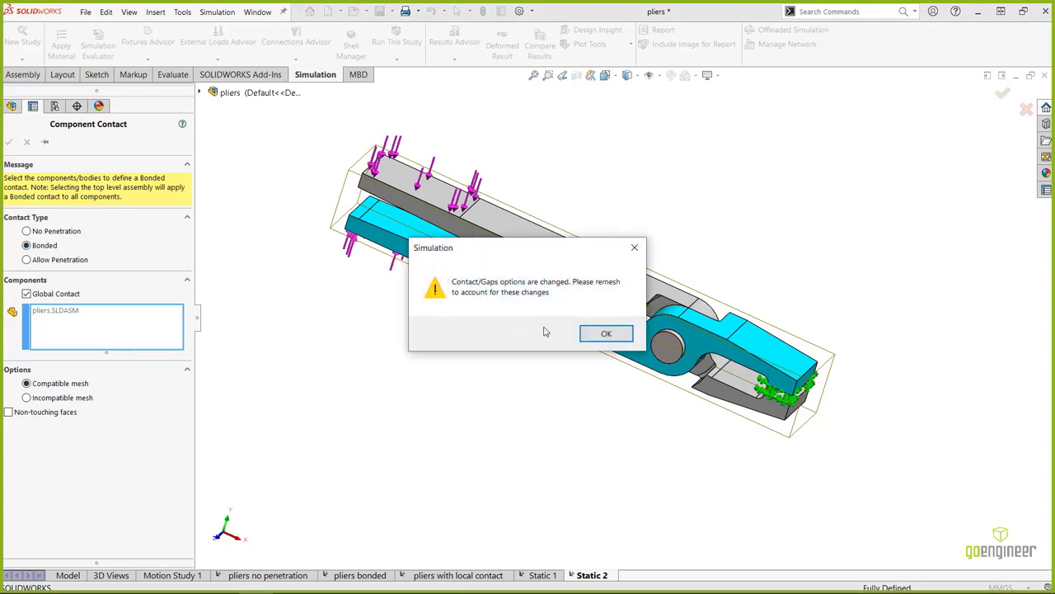
click(588, 336)
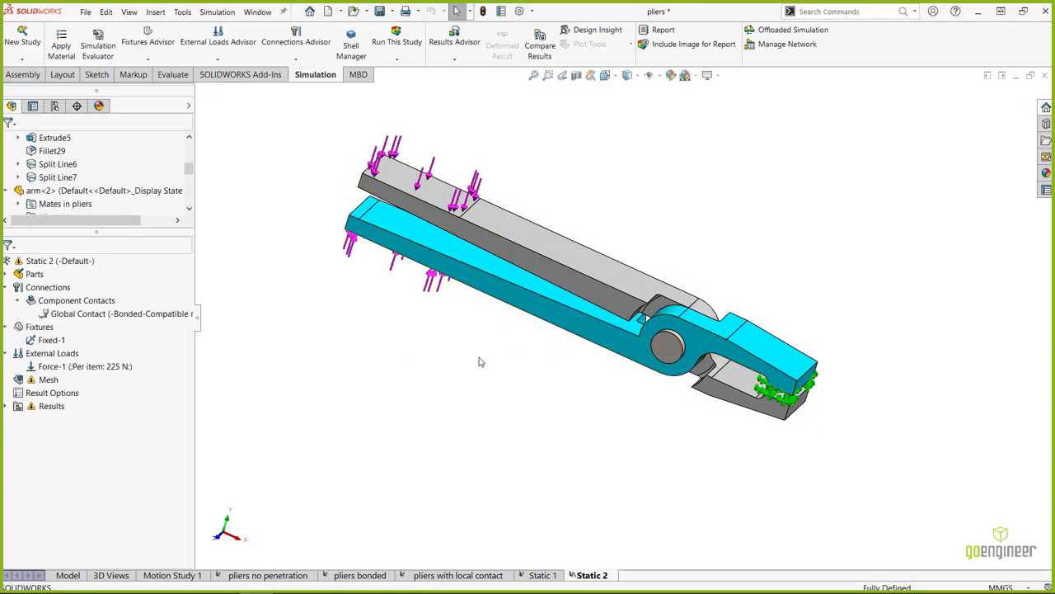
right_click(48, 381)
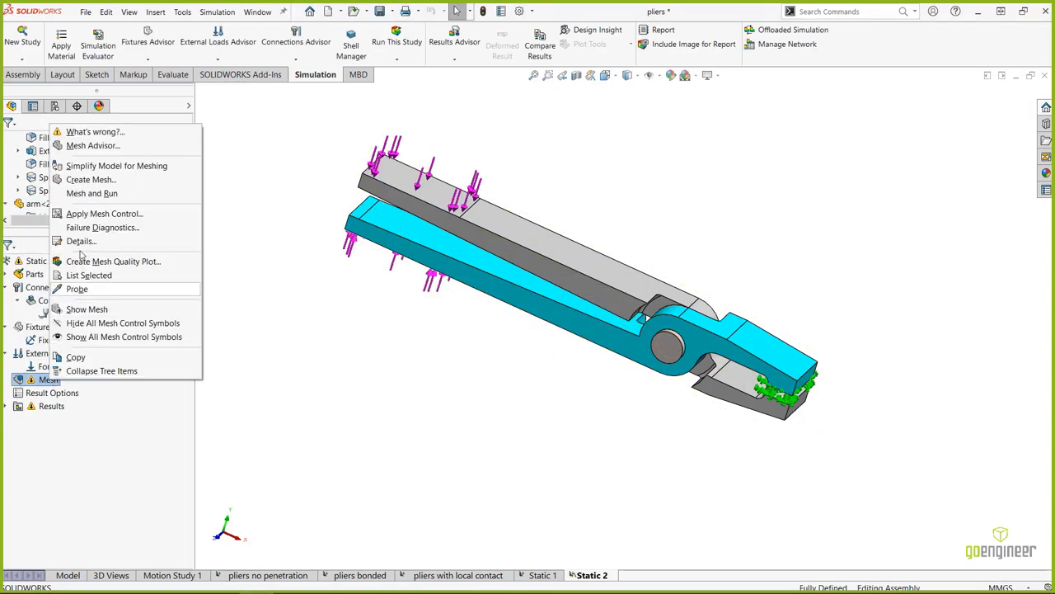
click(80, 185)
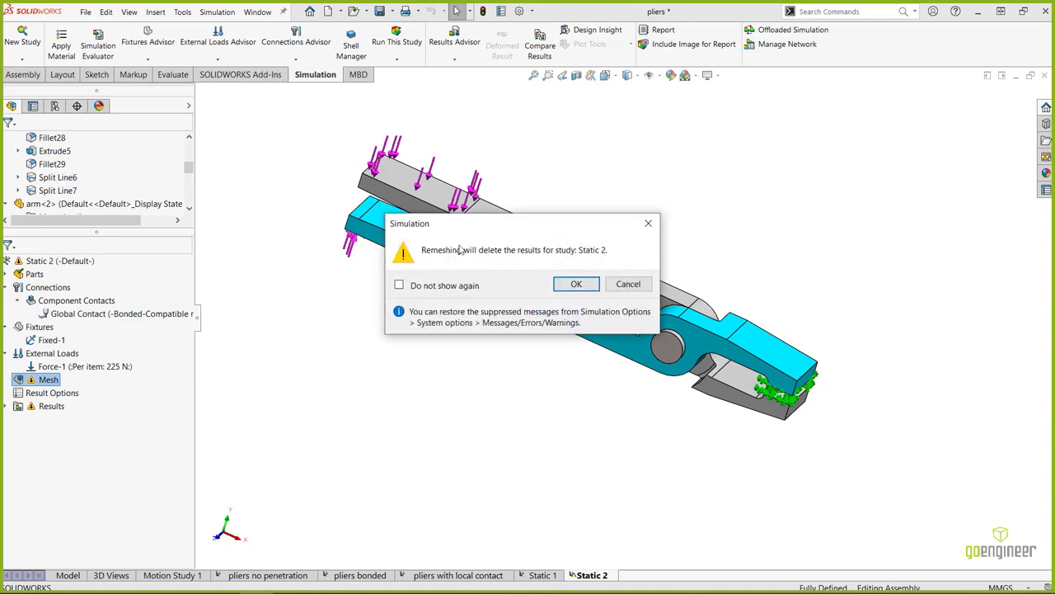
click(574, 286)
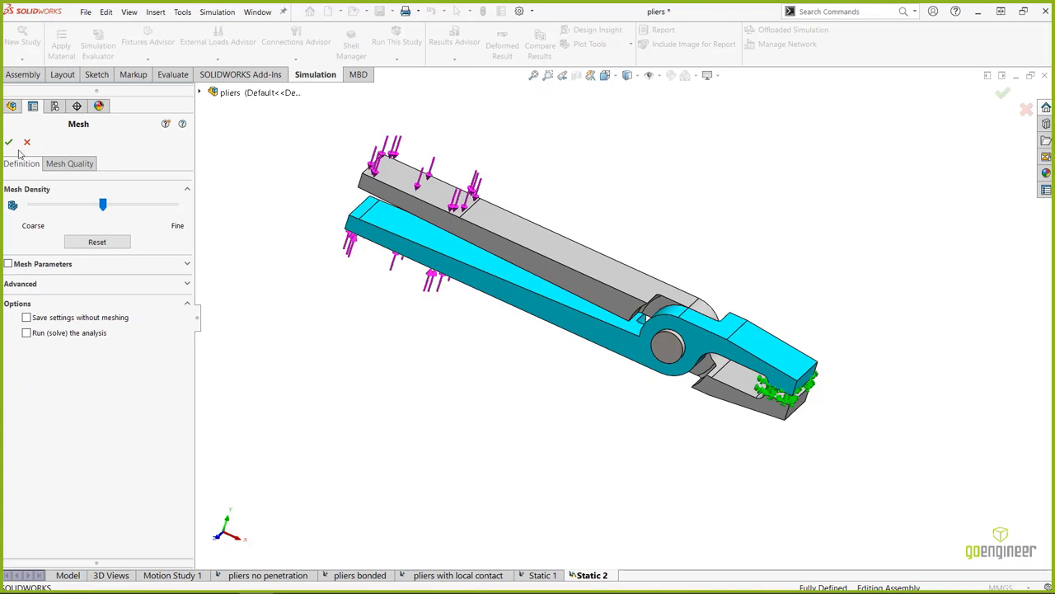
click(8, 142)
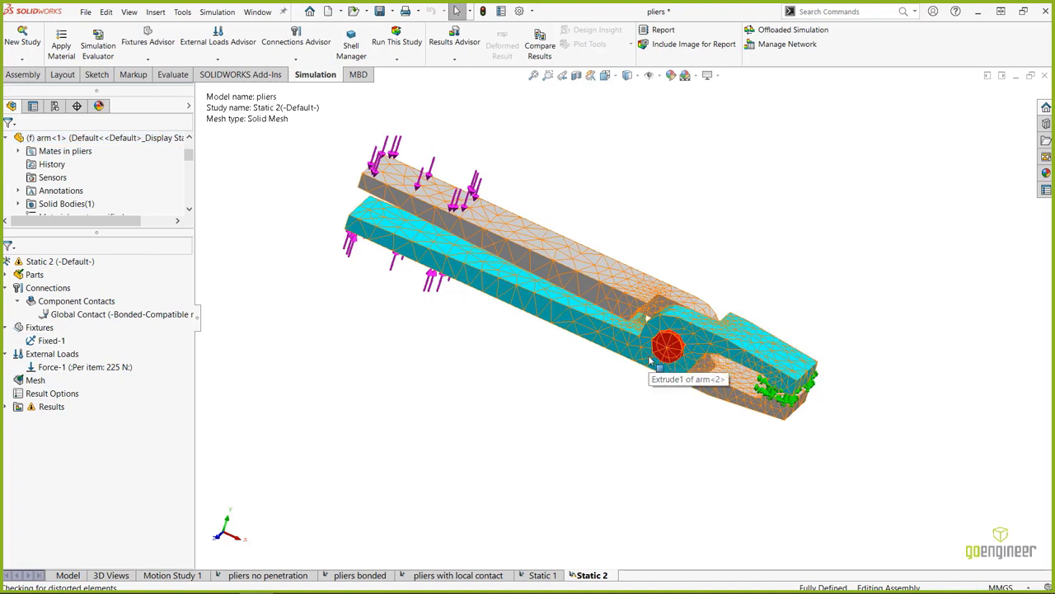
click(399, 46)
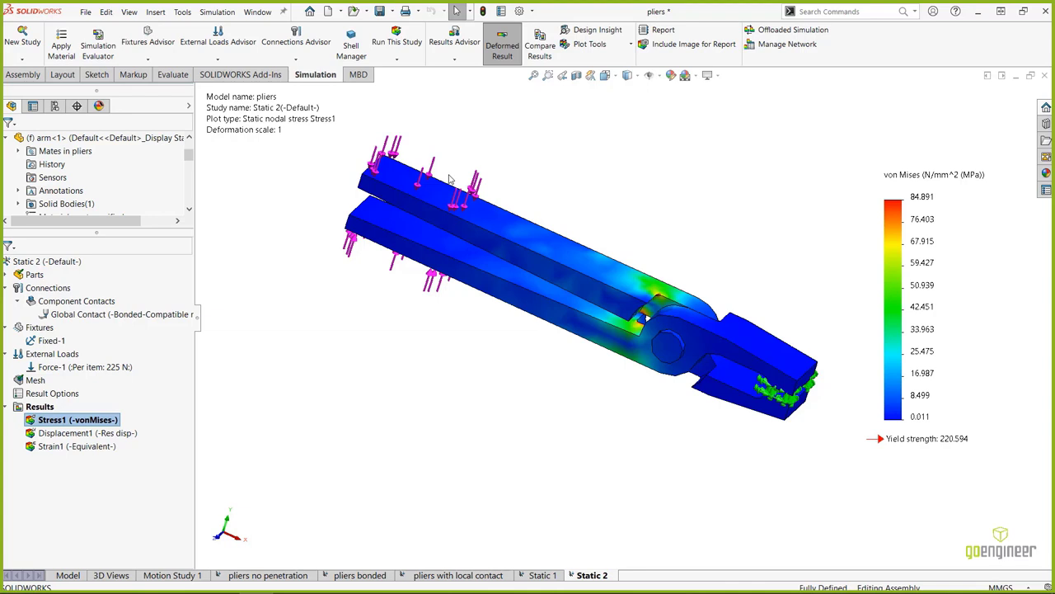
right_click(48, 411)
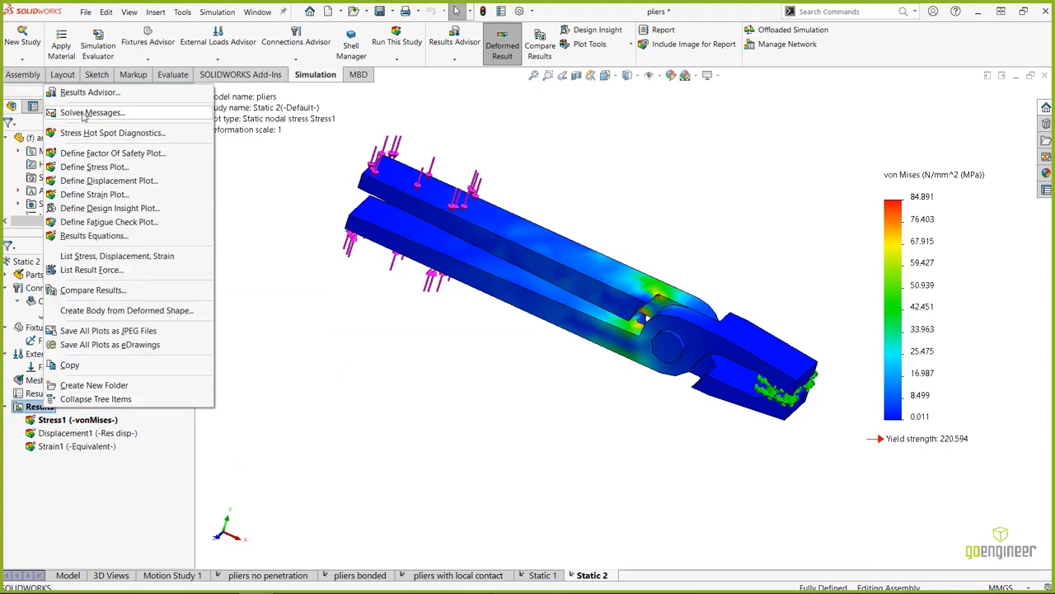
click(83, 115)
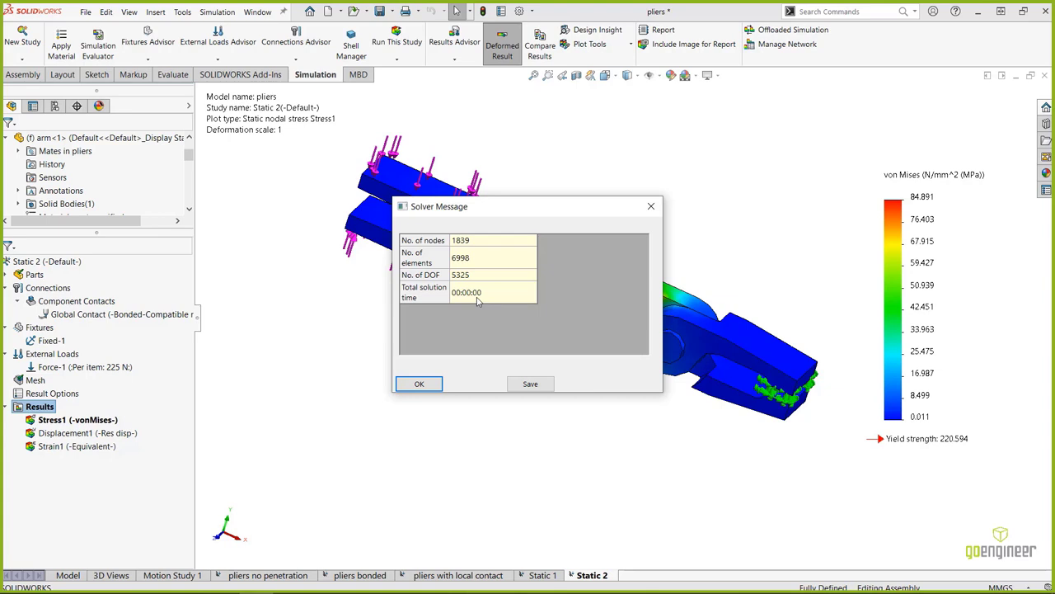
drag(499, 218, 245, 300)
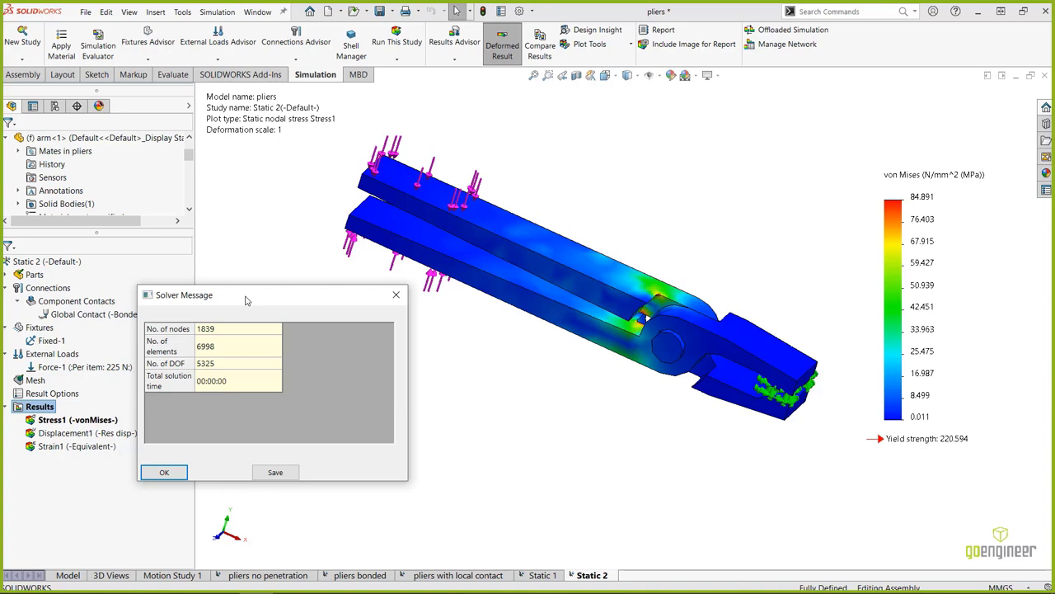
click(164, 471)
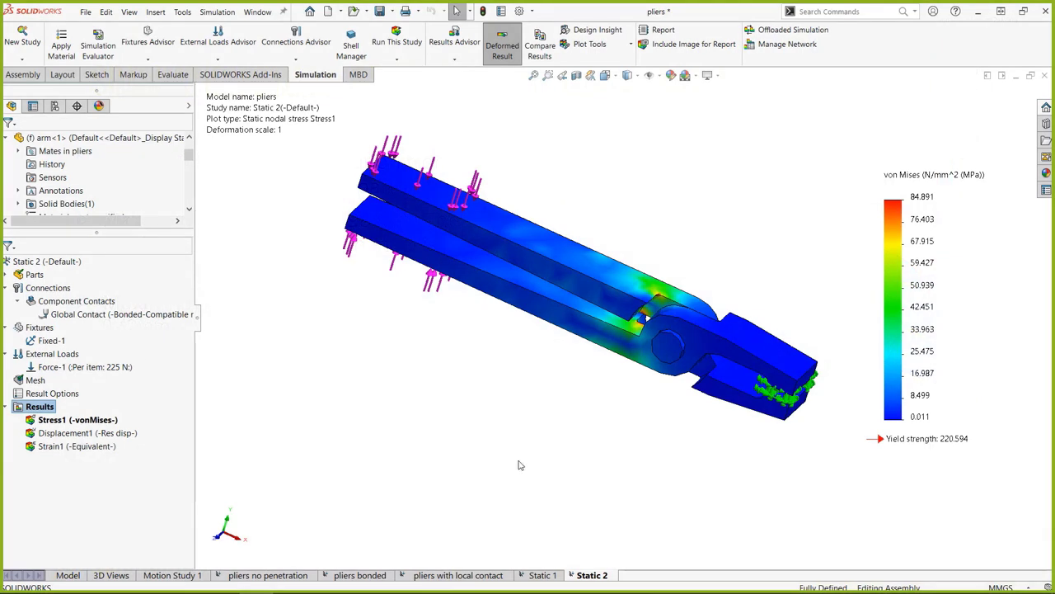
Raise the Force-1 load to 6000 N per item.
click(101, 367)
right_click(102, 368)
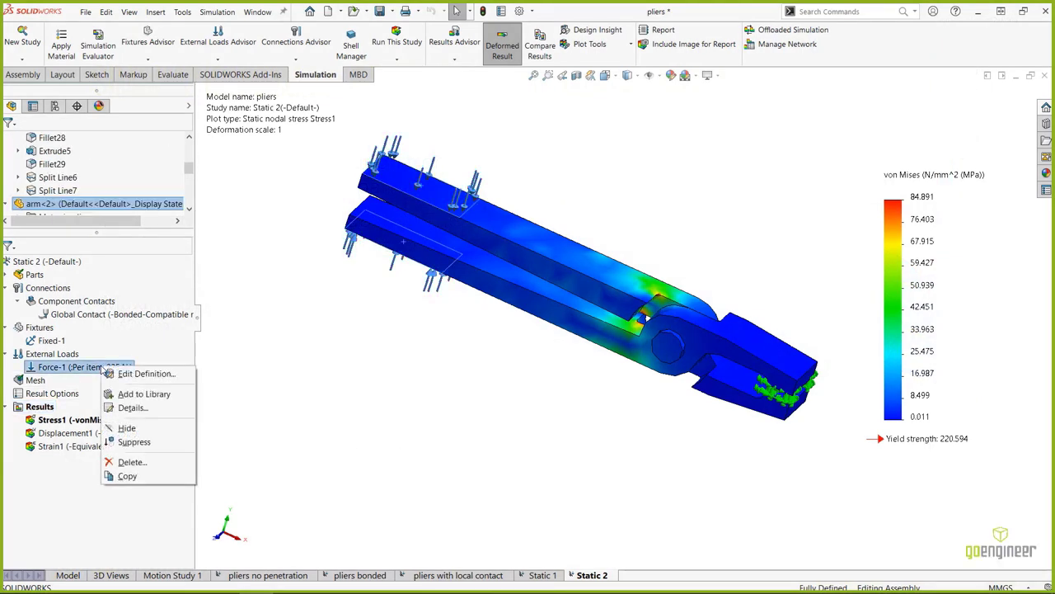
click(113, 375)
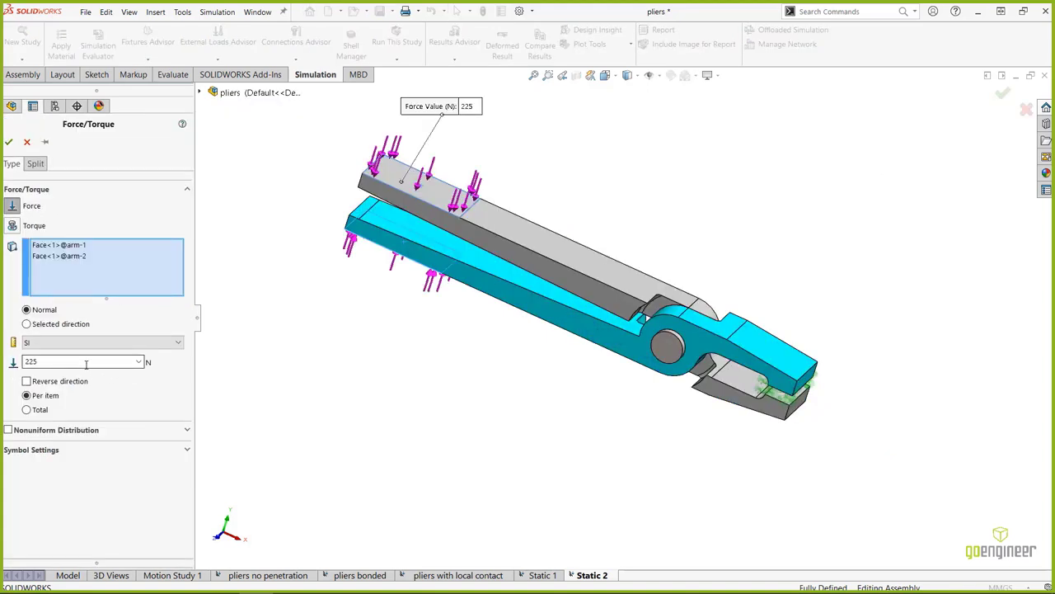
text(6000)
click(9, 142)
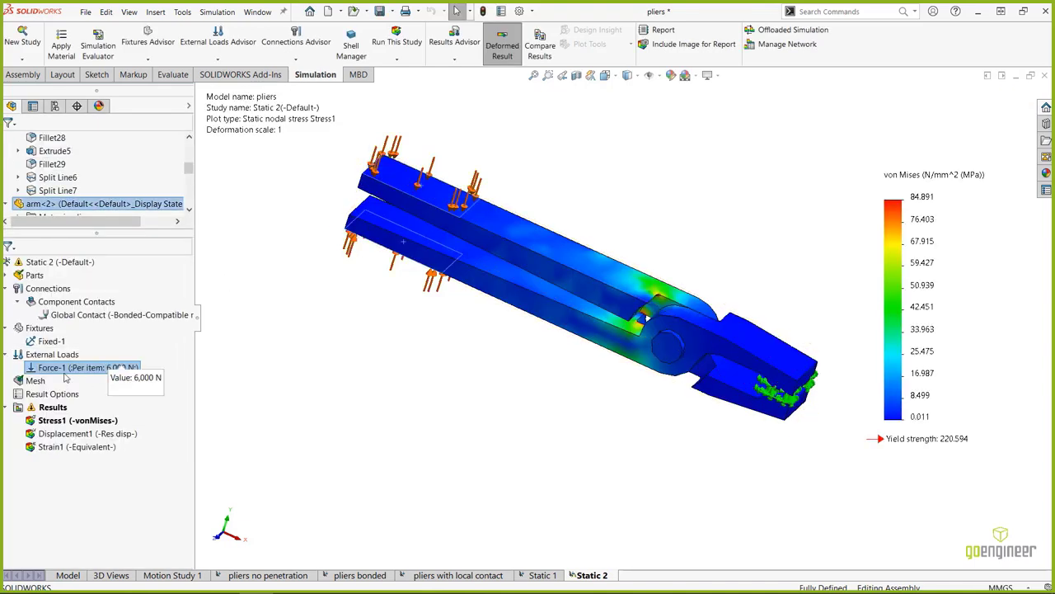
Remesh the pliers assembly and rerun the Static 2 study.
right_click(35, 380)
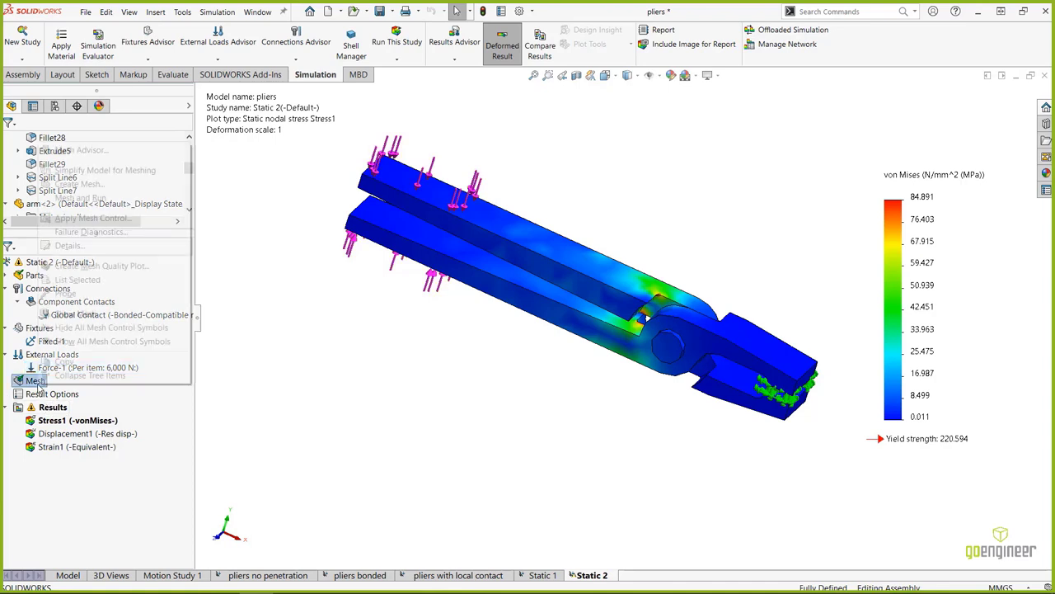
click(63, 185)
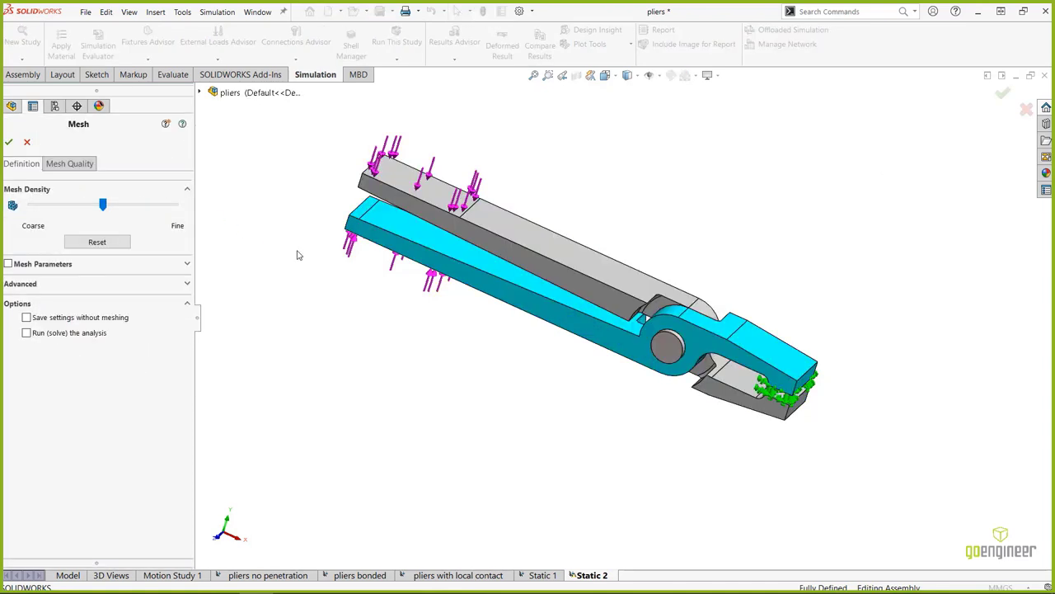
click(8, 143)
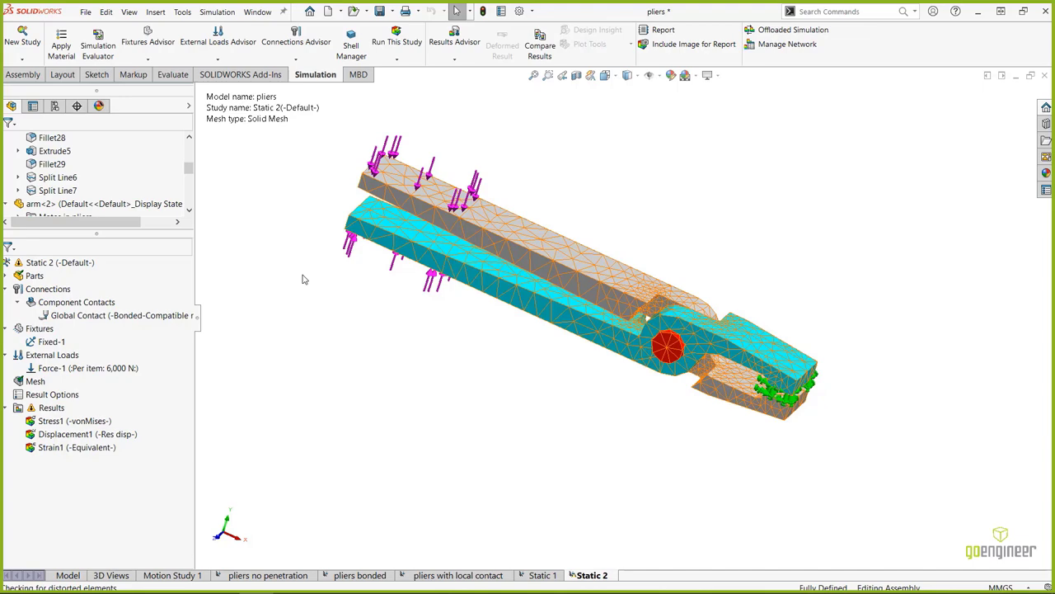
click(397, 42)
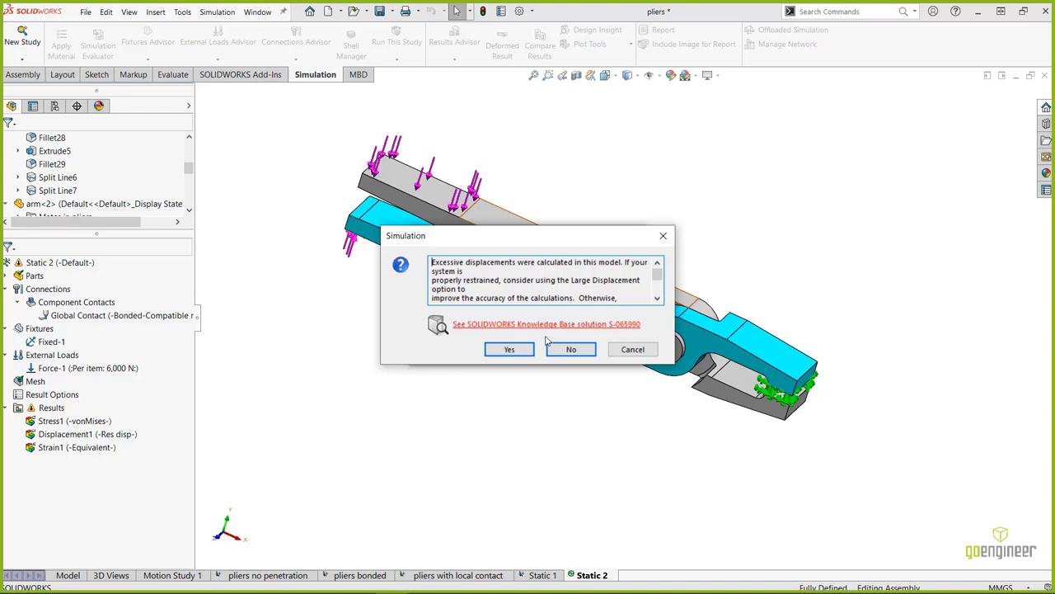
Decline large displacement so Static 2 finishes, then inspect the 2,263.762 MPa von Mises plot.
click(569, 350)
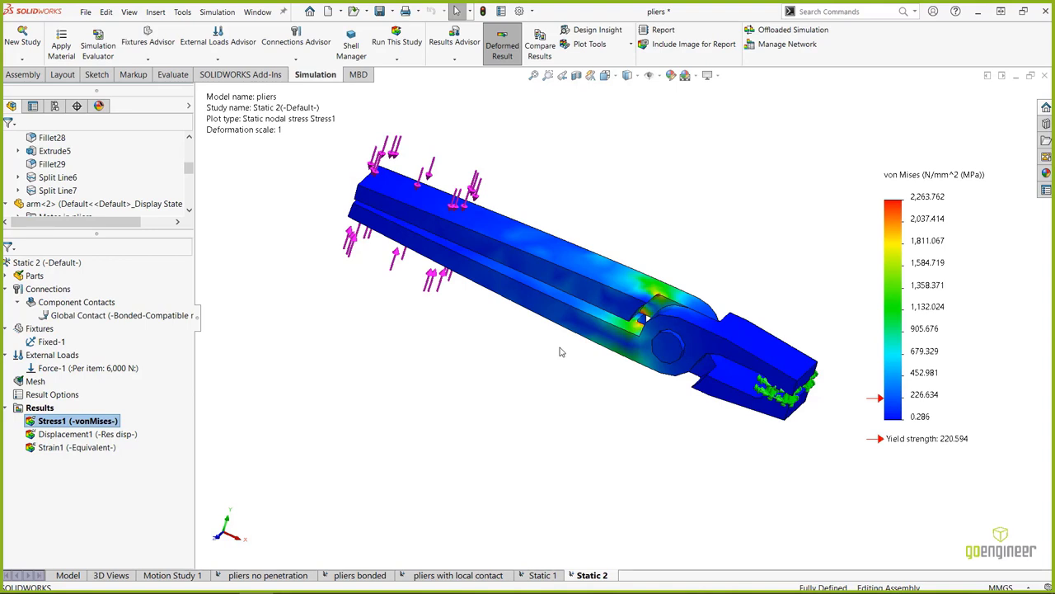
scroll(534, 354, up, 3)
middle_drag(538, 320, 599, 385)
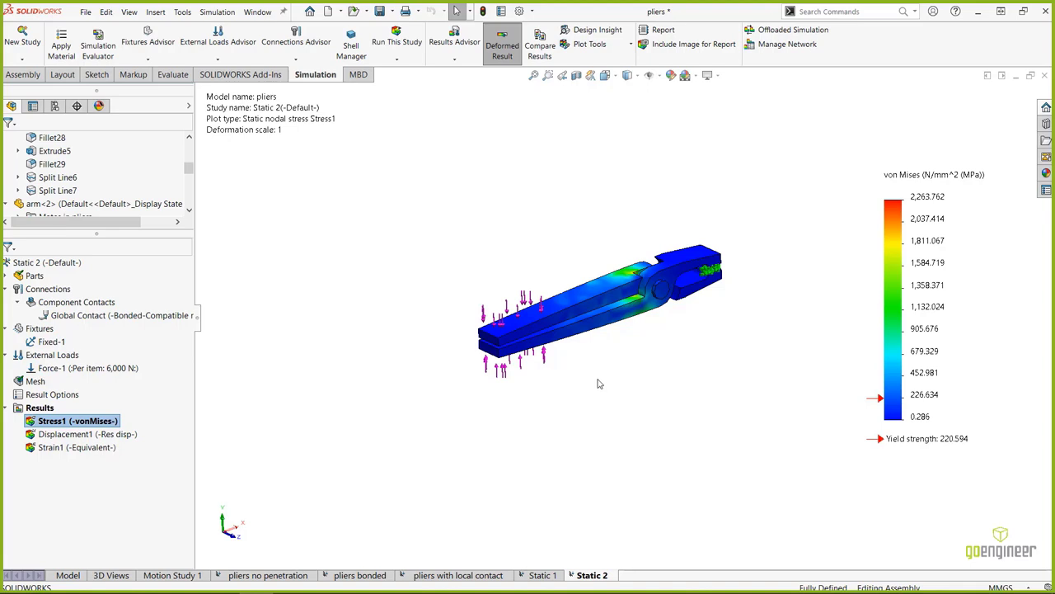
middle_drag(615, 391, 569, 373)
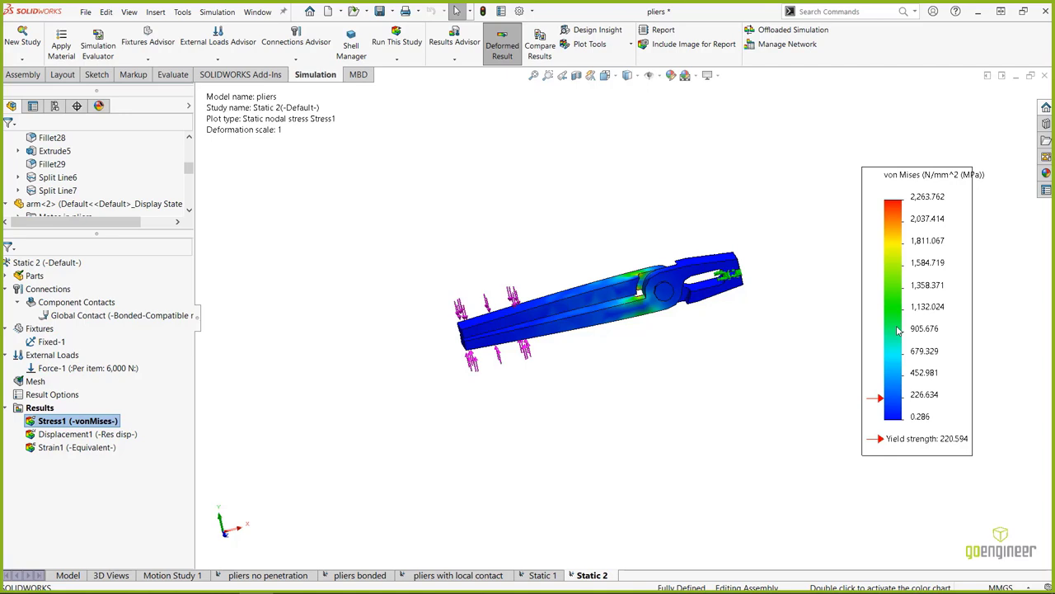
Turn off the automatic legend maximum and set the Stress1 chart maximum to 220 MPa.
right_click(60, 421)
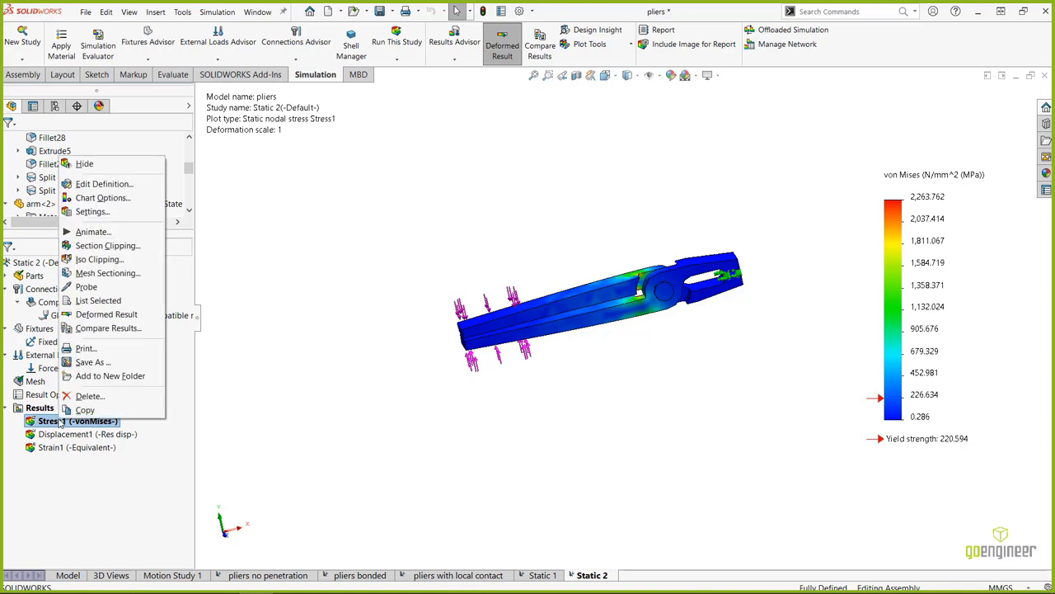
click(91, 199)
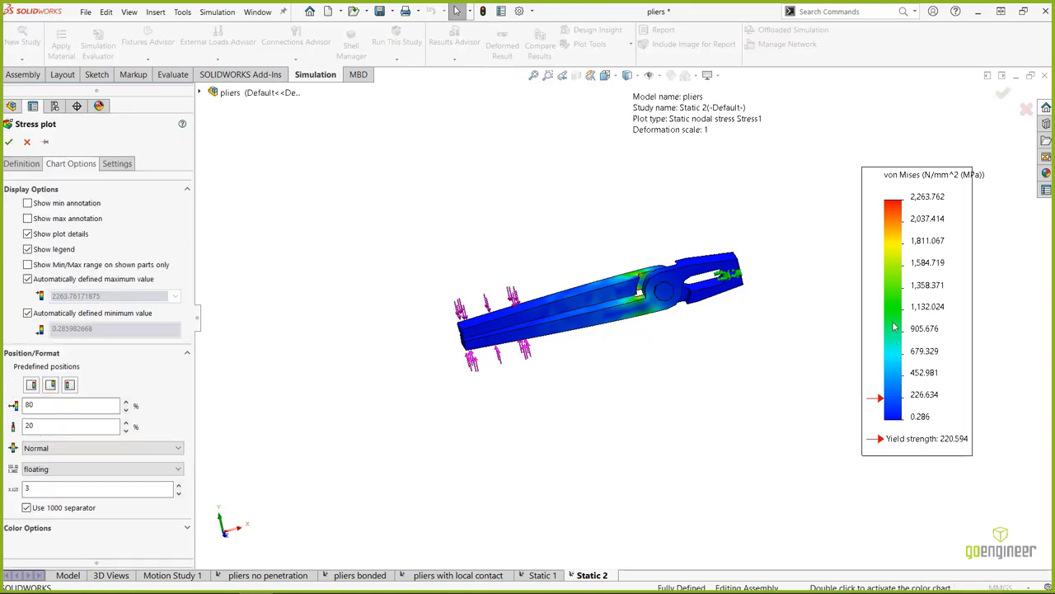
click(28, 280)
double_click(103, 310)
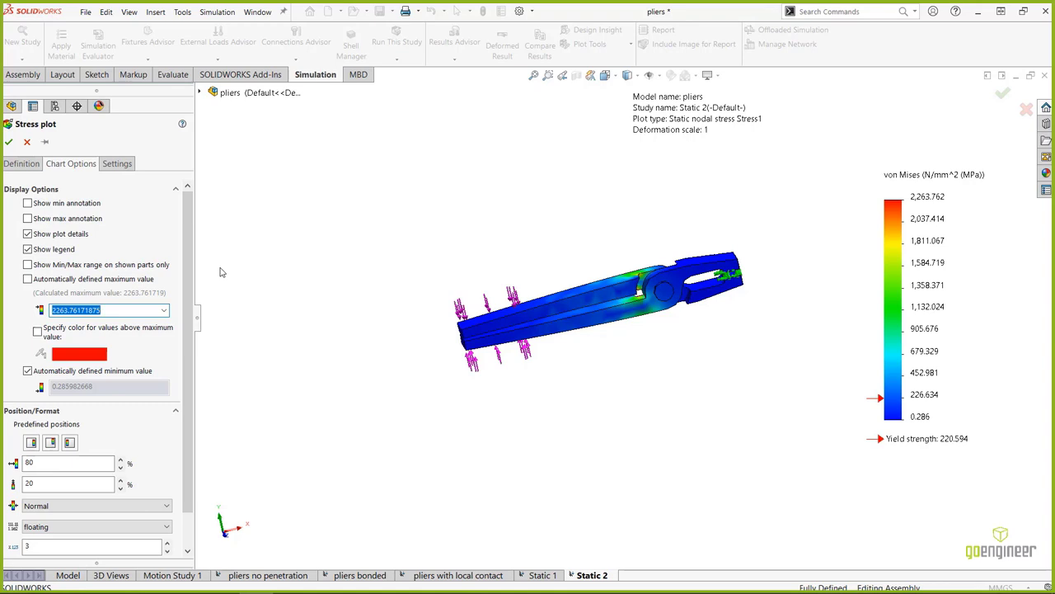
text(220)
click(16, 163)
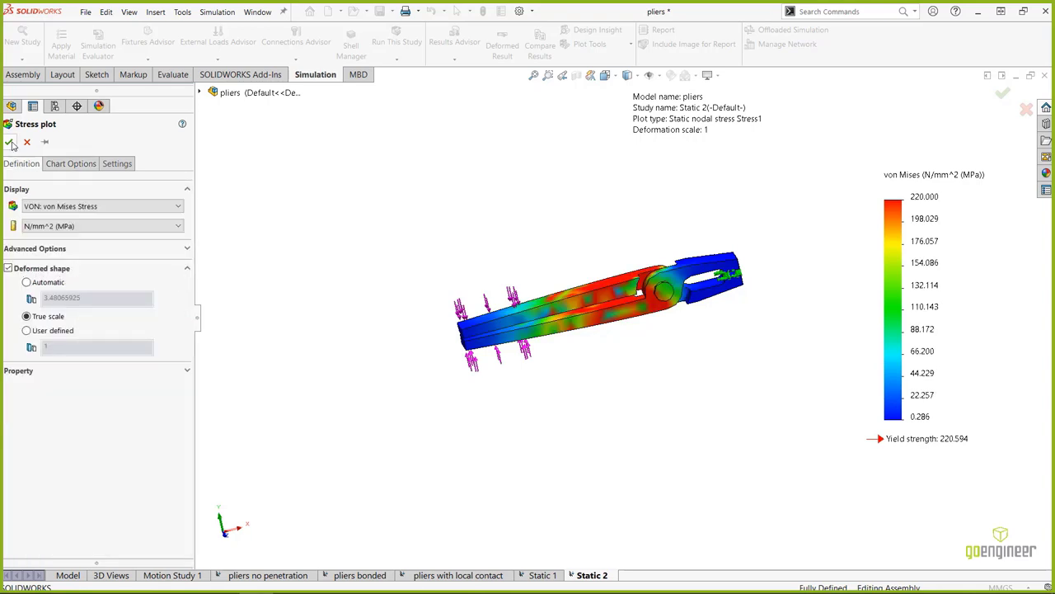
click(9, 141)
middle_drag(287, 299, 286, 329)
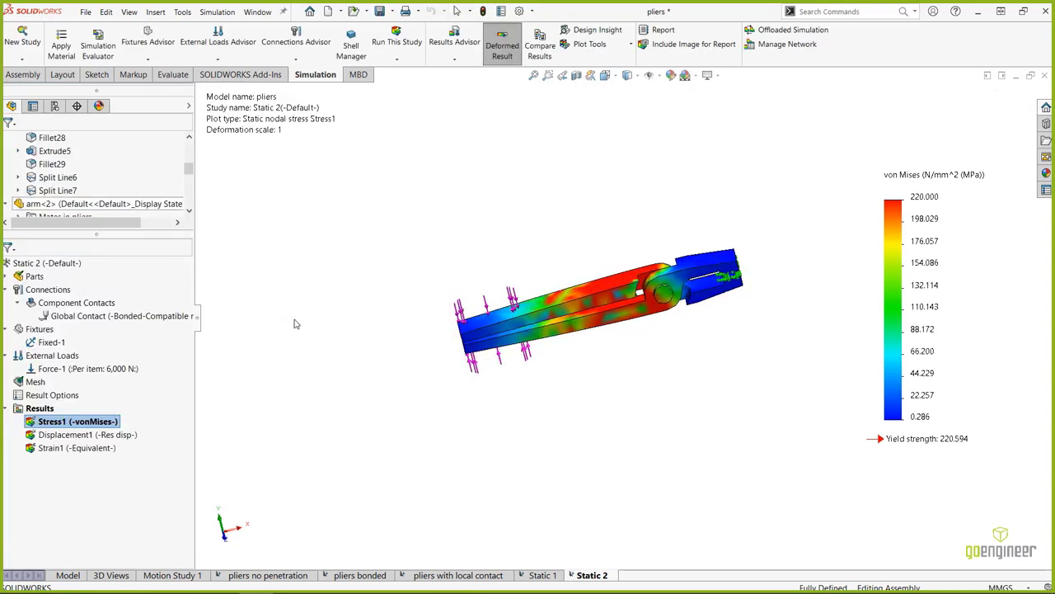
scroll(692, 297, down, 3)
middle_drag(480, 324, 491, 345)
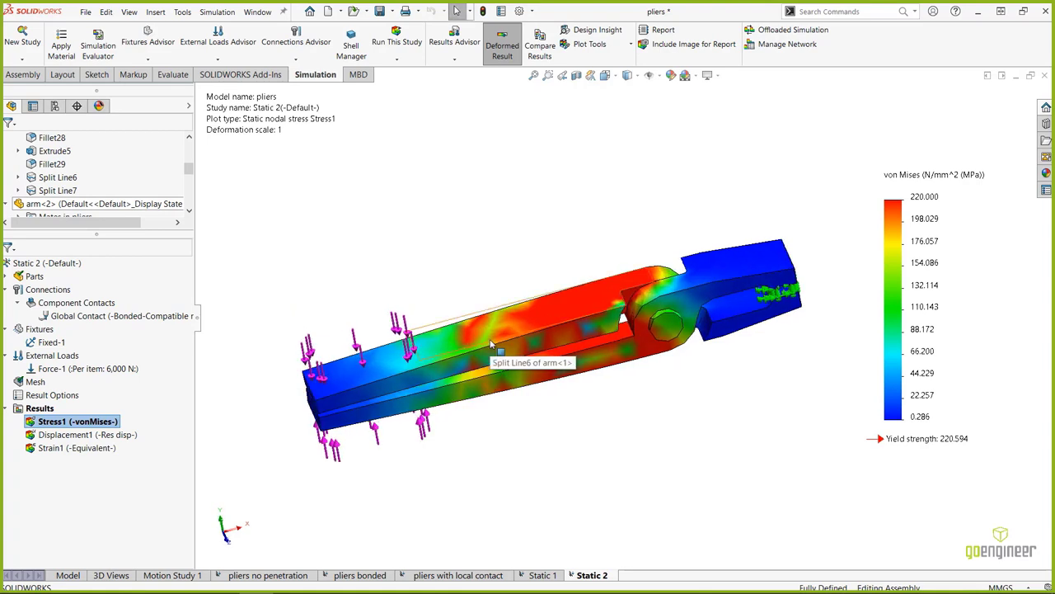
middle_drag(492, 345, 505, 263)
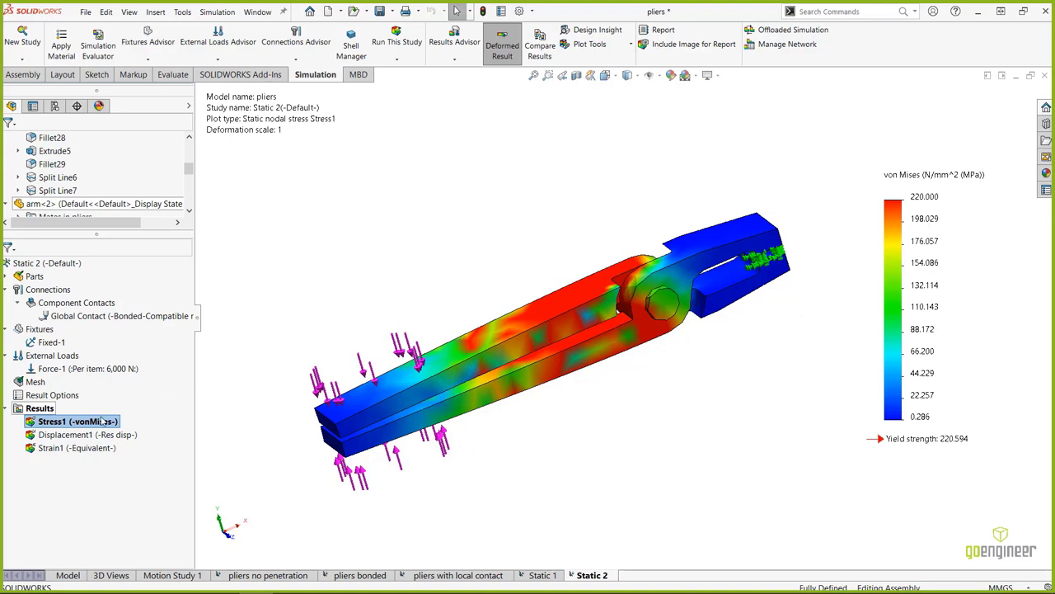
Apply iso clipping to Stress1 at 220 MPa so only above-yield regions remain.
right_click(49, 418)
click(87, 258)
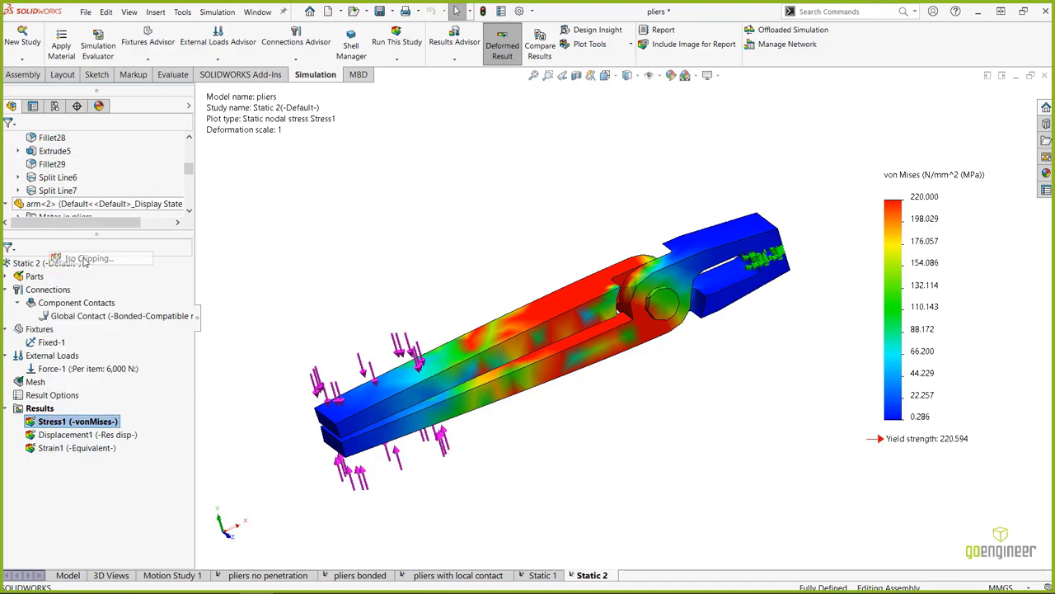
drag(89, 216, 2, 183)
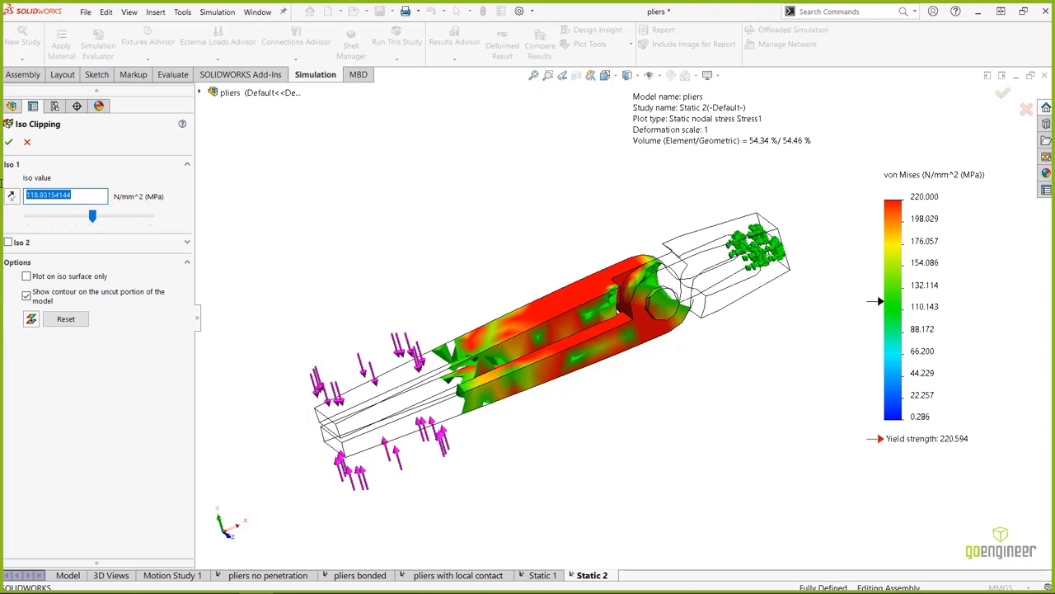
text(20)
key(Return)
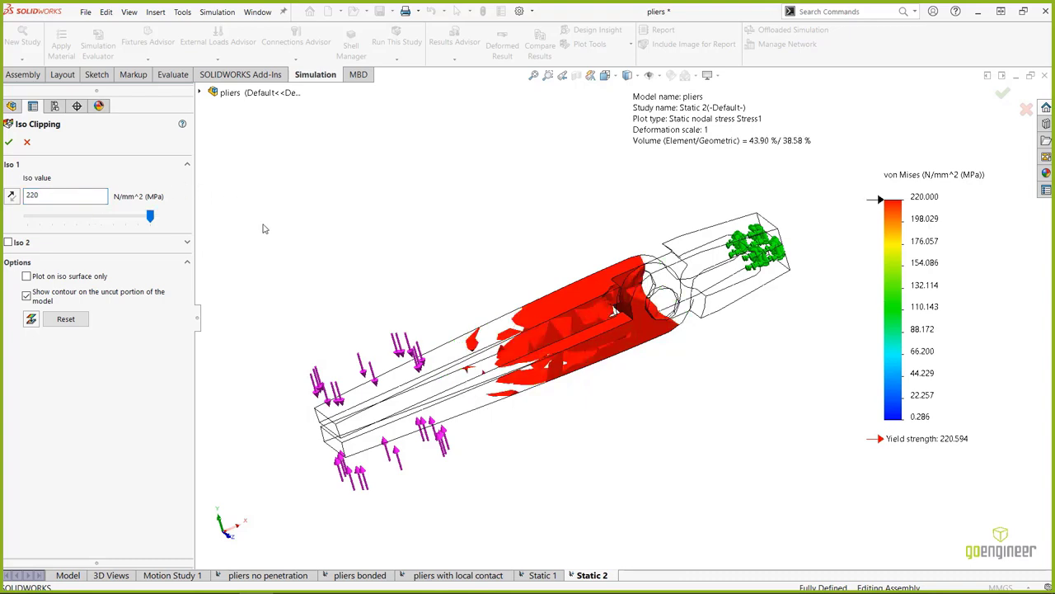
middle_drag(374, 280, 384, 303)
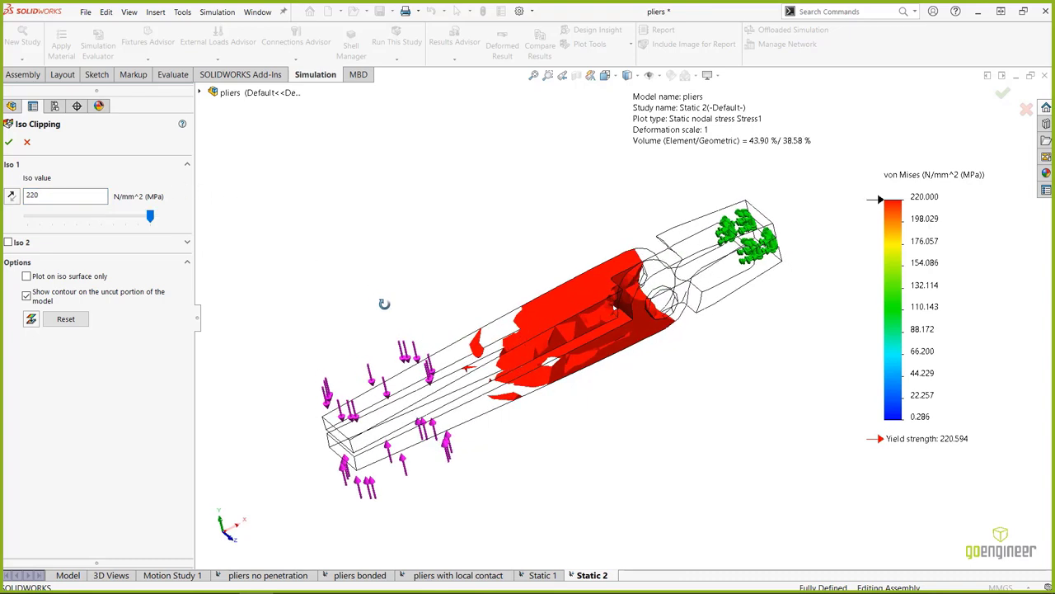
click(8, 142)
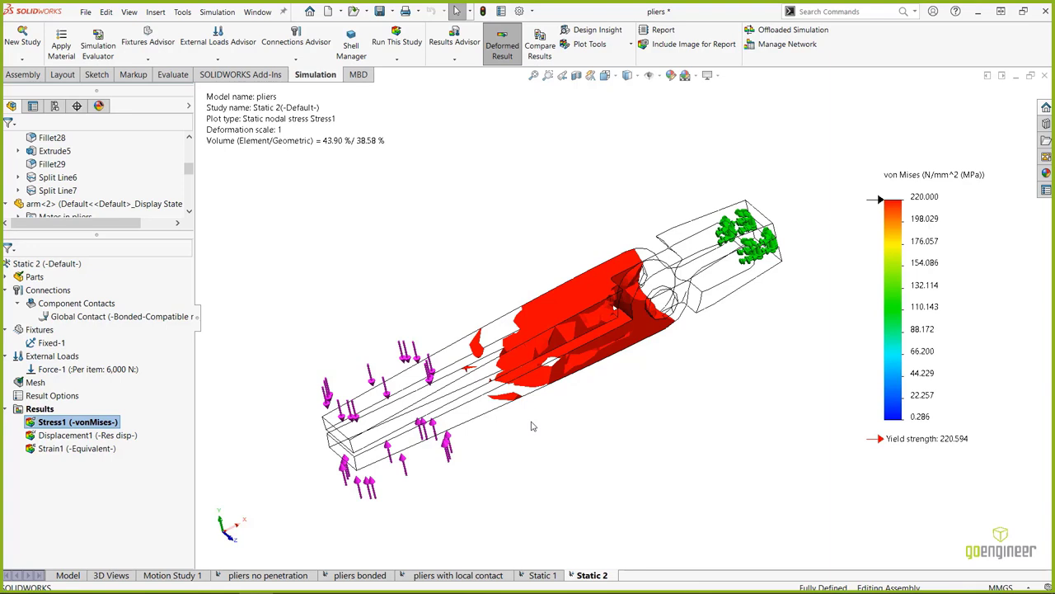
Return from the pliers assembly to Static 2 and display Stress1 (-vonMises-).
click(67, 575)
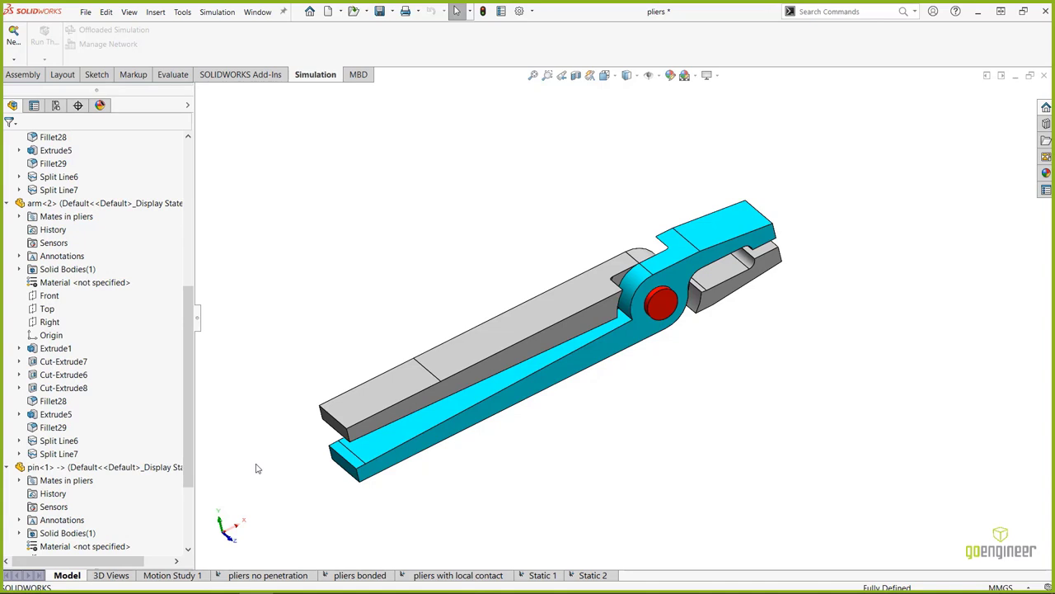
click(592, 575)
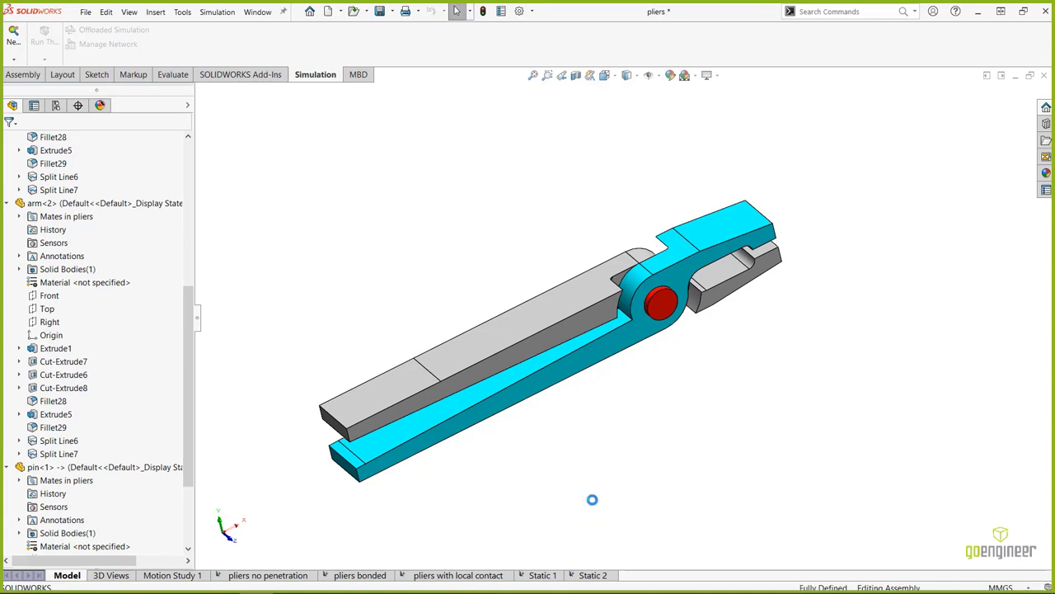
double_click(59, 421)
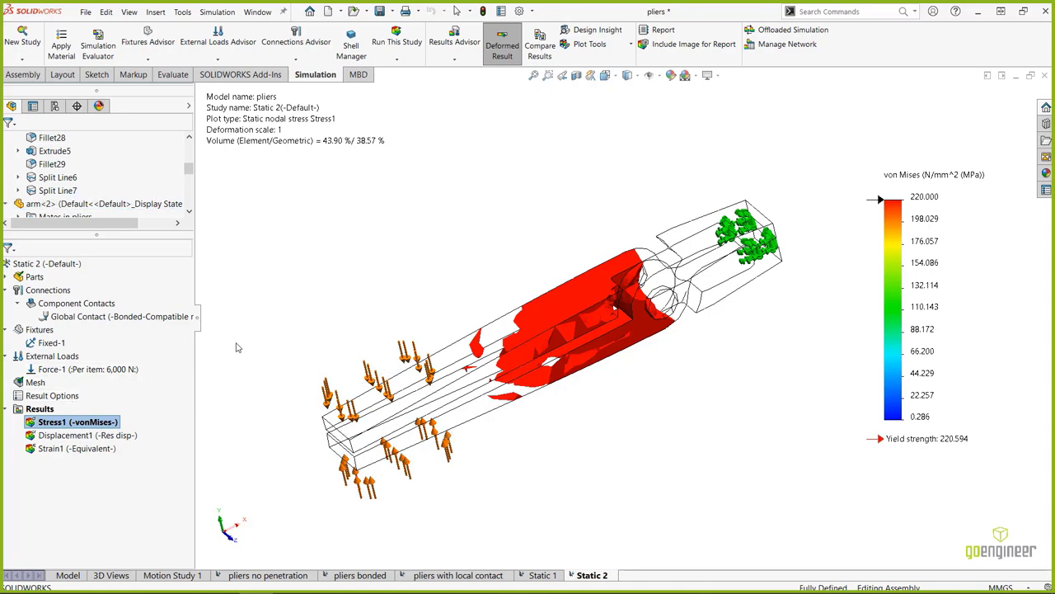
Hide the stress plot and swing the cyan arm open about the pin to expose its end face.
right_click(83, 425)
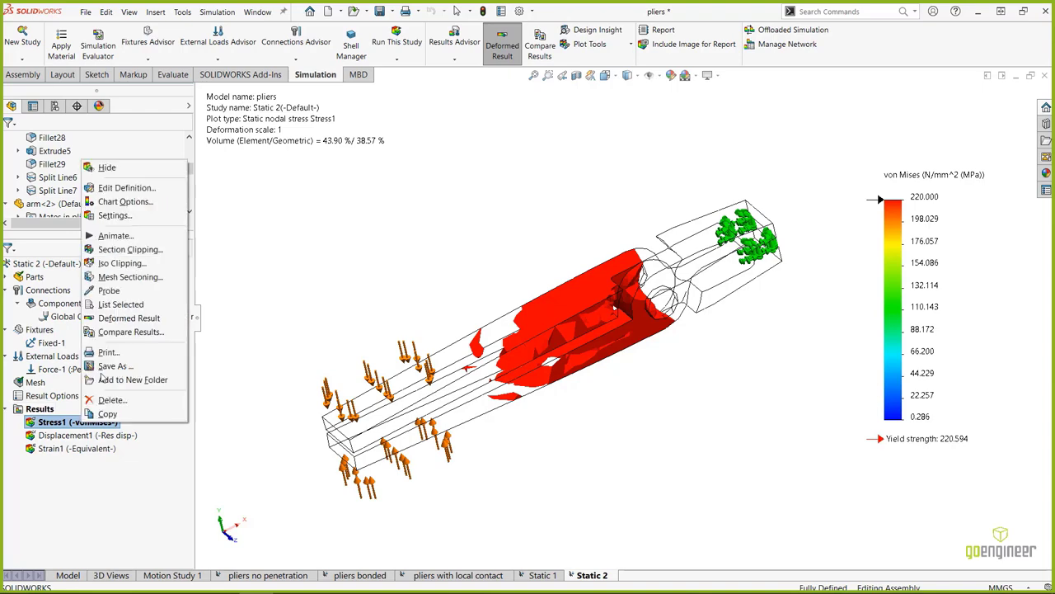
click(129, 170)
drag(346, 462, 341, 424)
scroll(343, 424, up, 5)
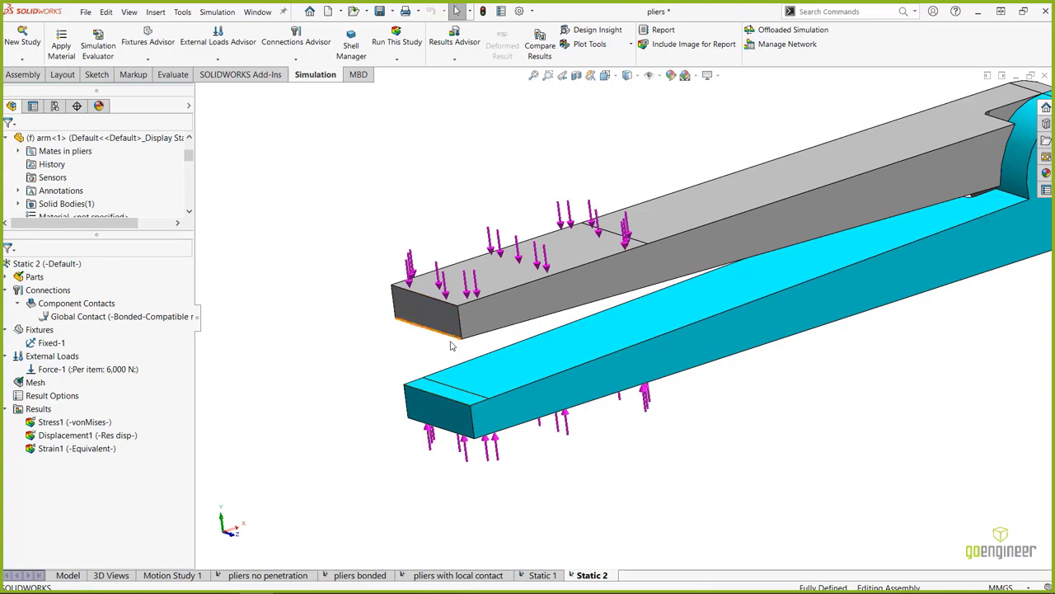
double_click(39, 422)
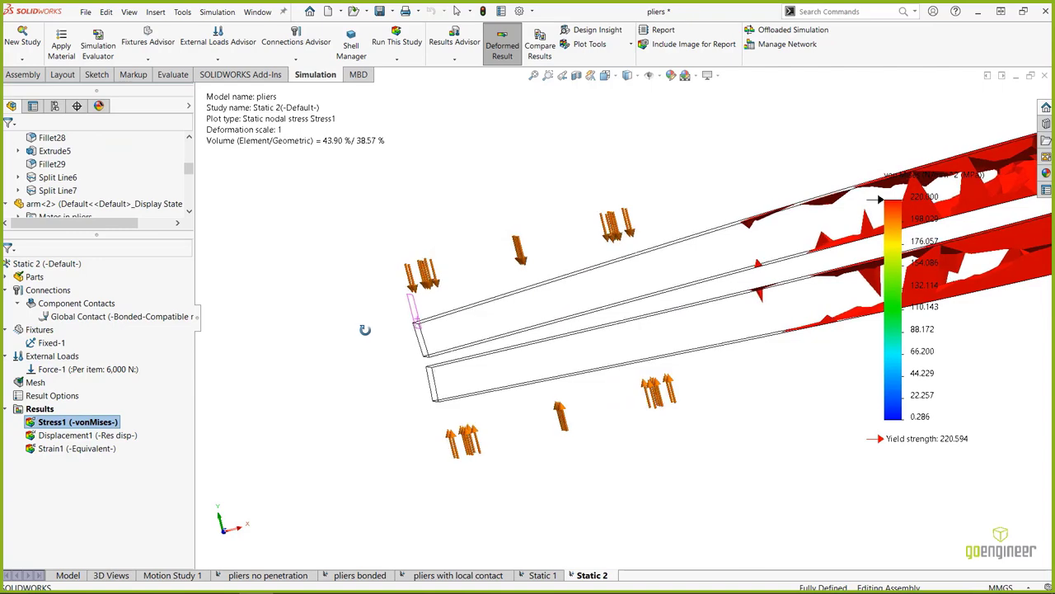
right_click(45, 424)
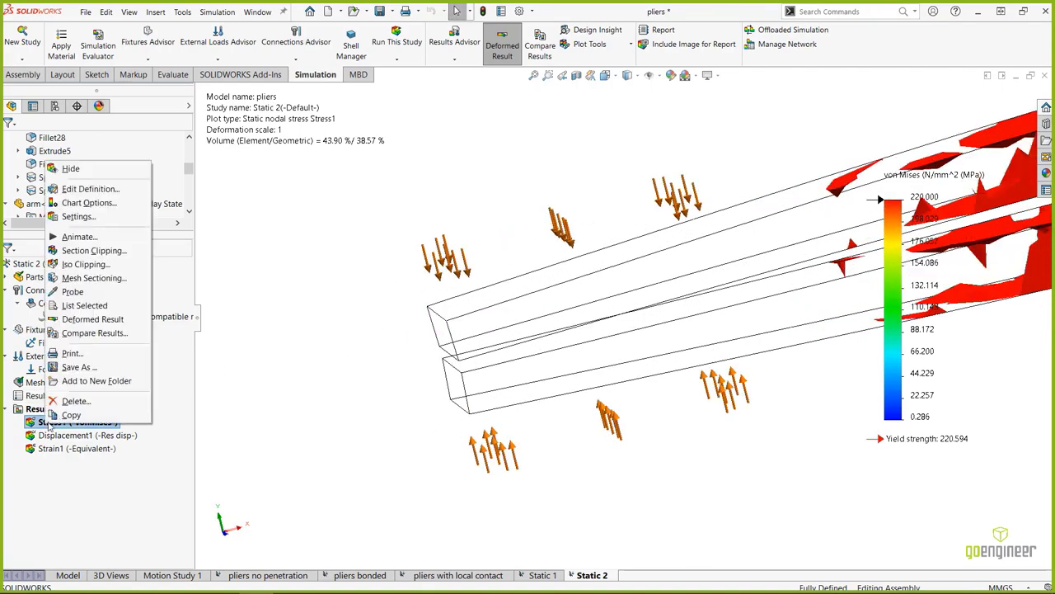
click(67, 169)
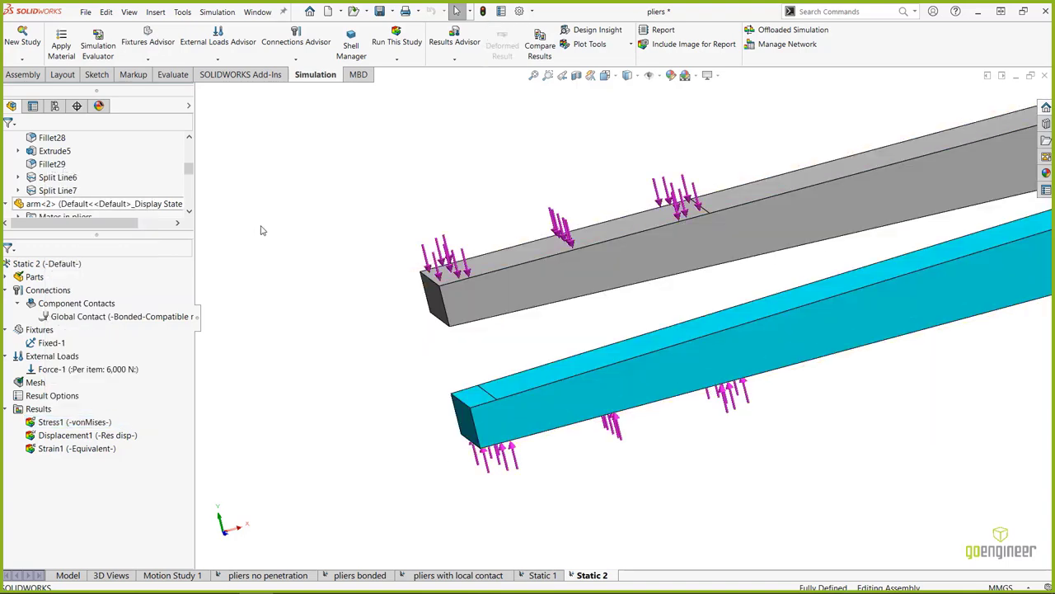
click(66, 371)
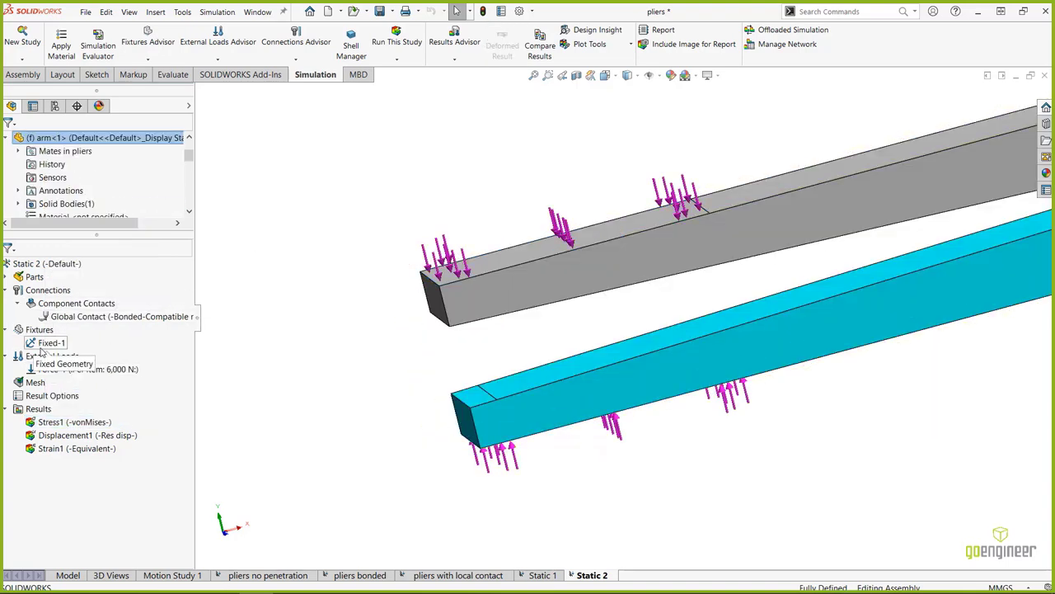
Create a No Penetration contact set between the end faces of arm-2 and arm-1.
right_click(47, 290)
click(66, 317)
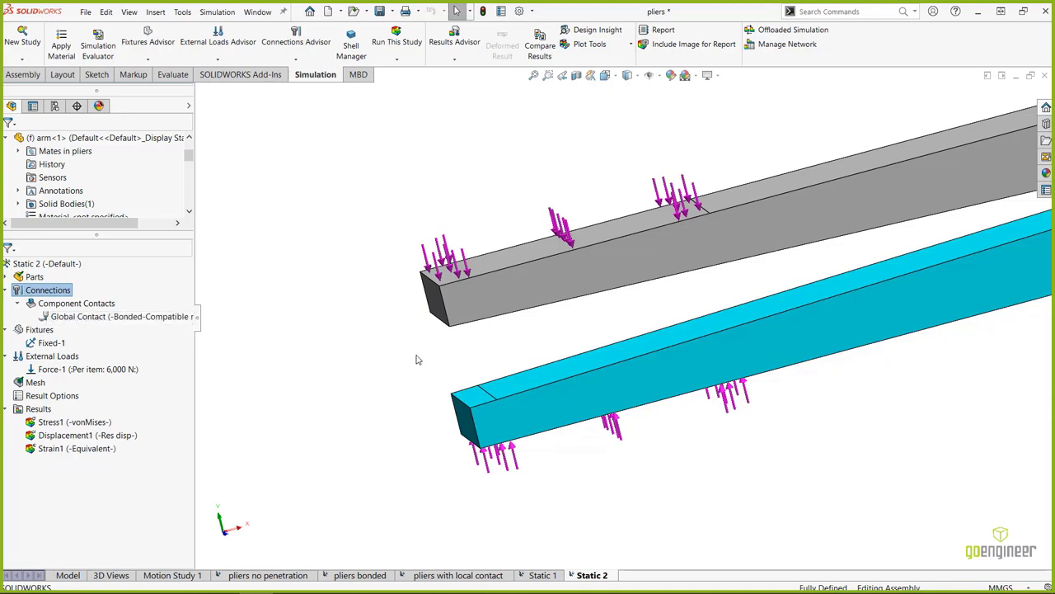
click(473, 399)
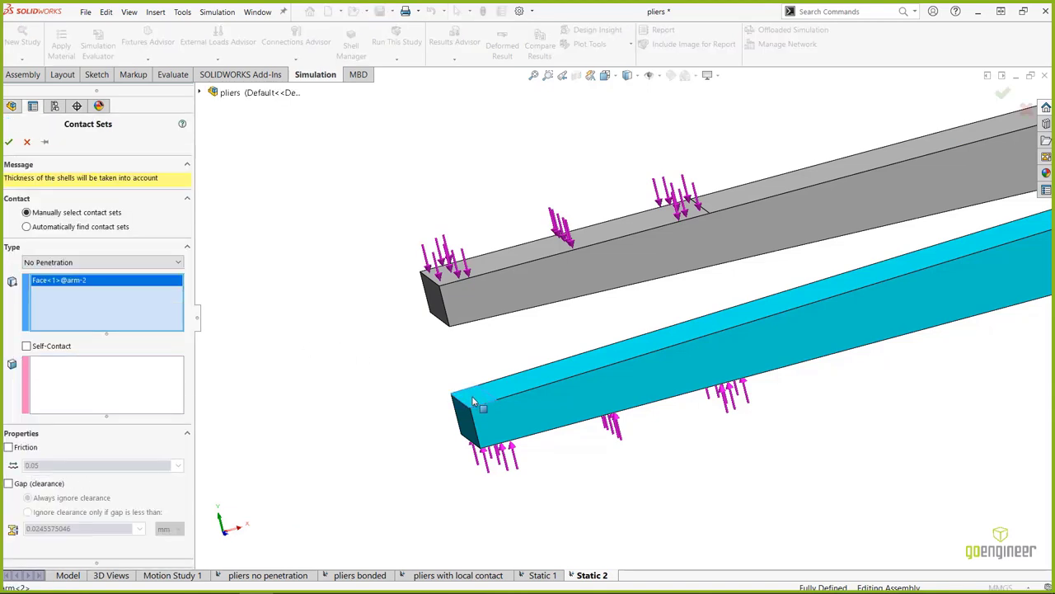
right_click(446, 368)
click(184, 388)
middle_drag(267, 370, 380, 277)
click(456, 344)
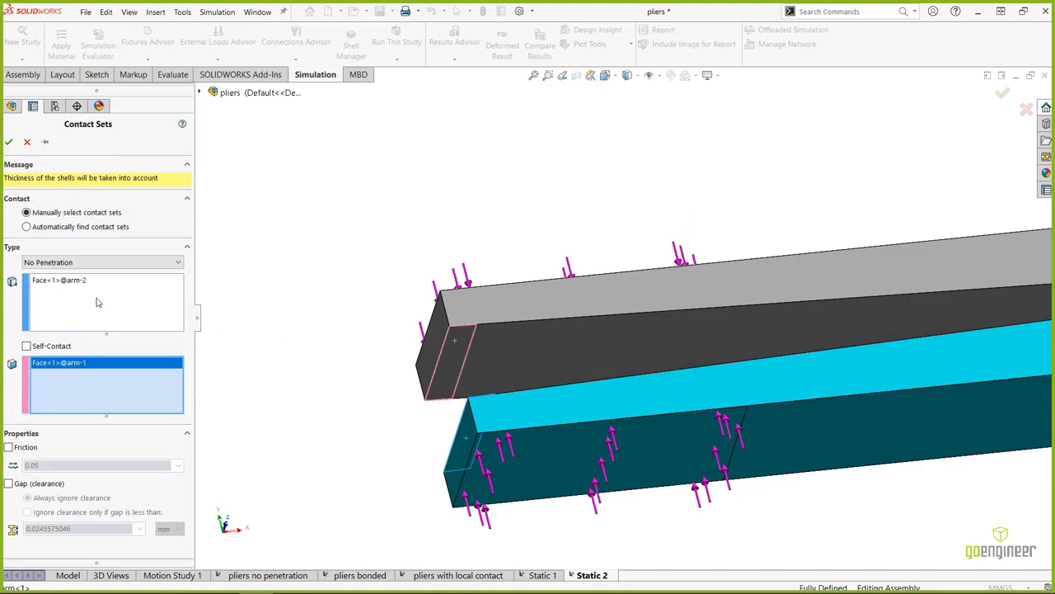
click(8, 142)
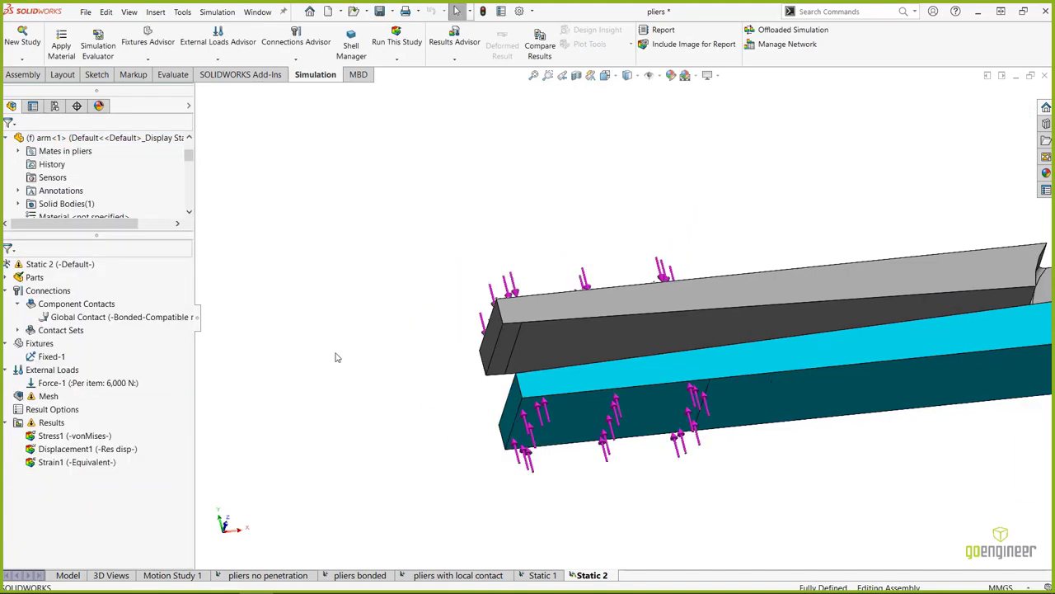
click(99, 384)
Change the Force-1 load to 7000 N per item.
right_click(98, 383)
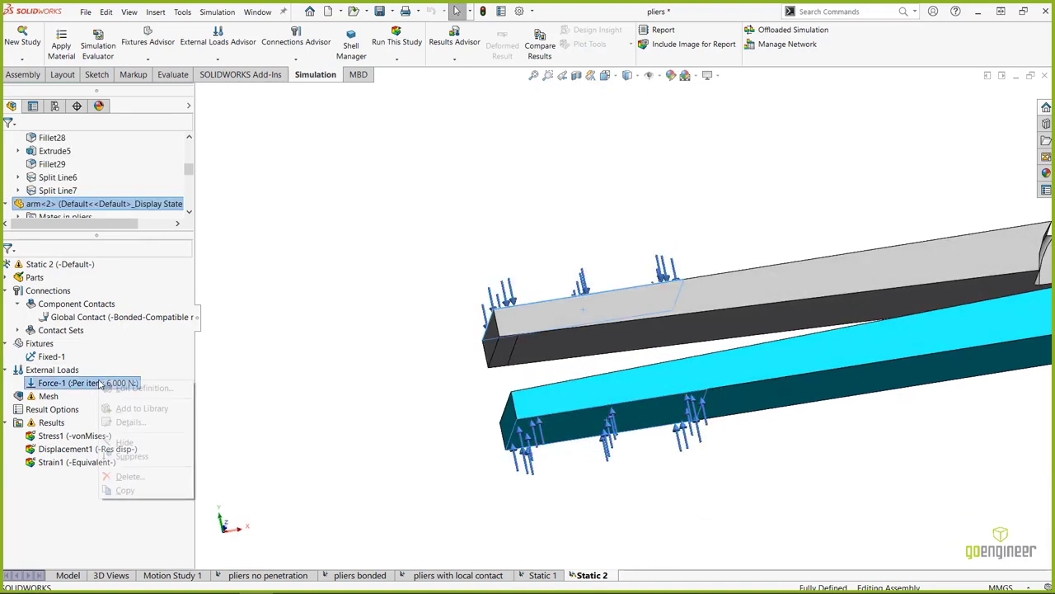
click(124, 385)
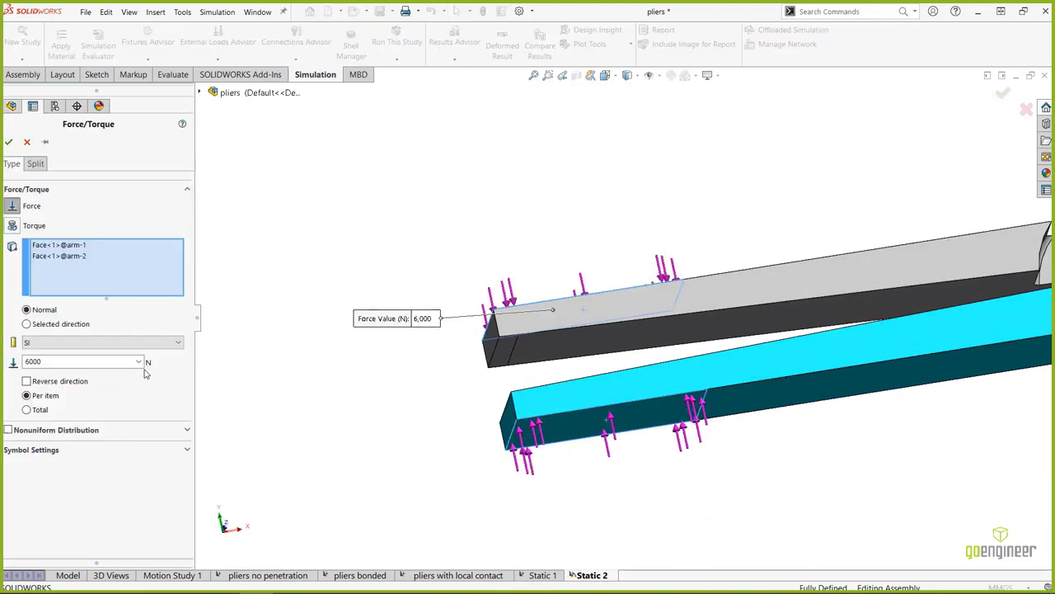
text(7000)
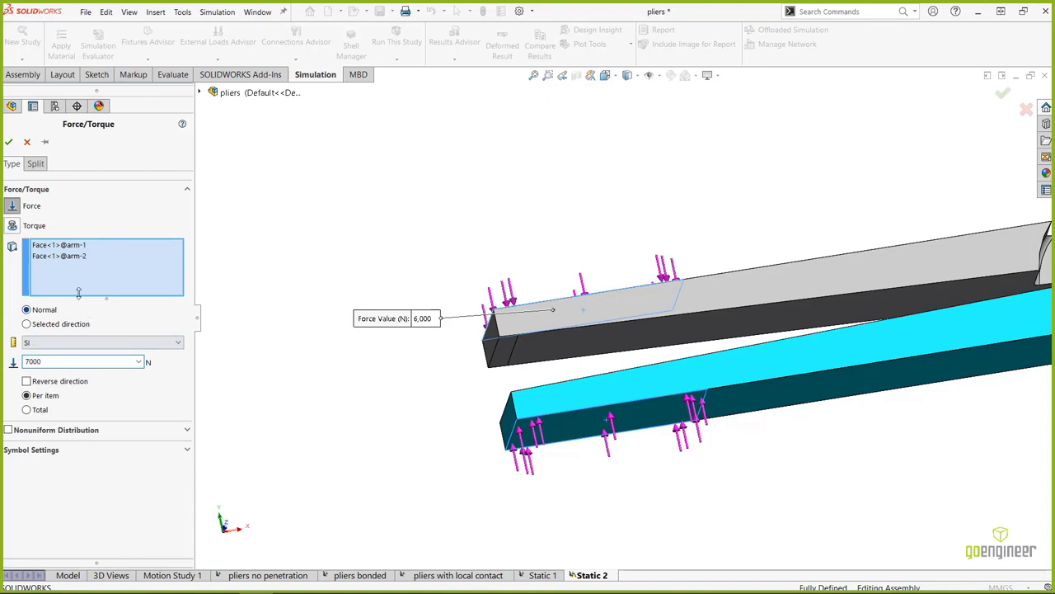
click(8, 142)
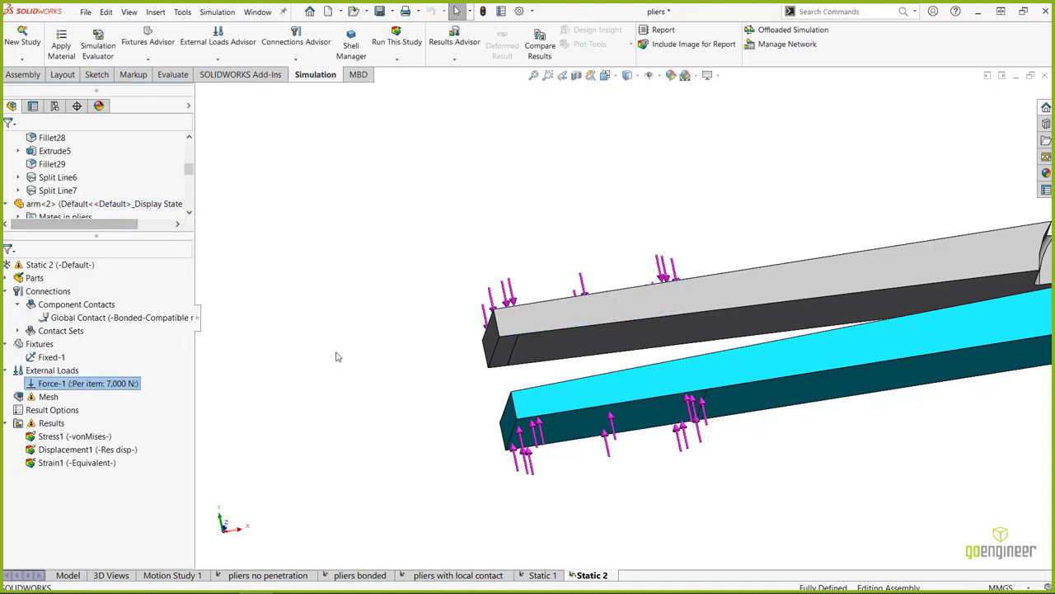
middle_drag(339, 383, 494, 437)
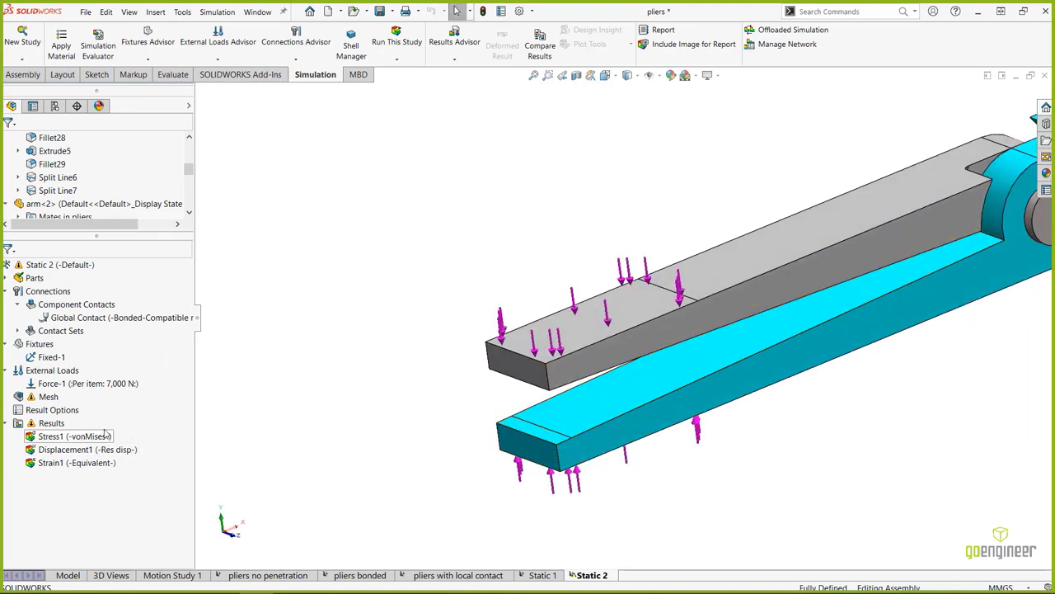
Apply a 1.25 mm mesh control to the end faces of both arms.
right_click(37, 399)
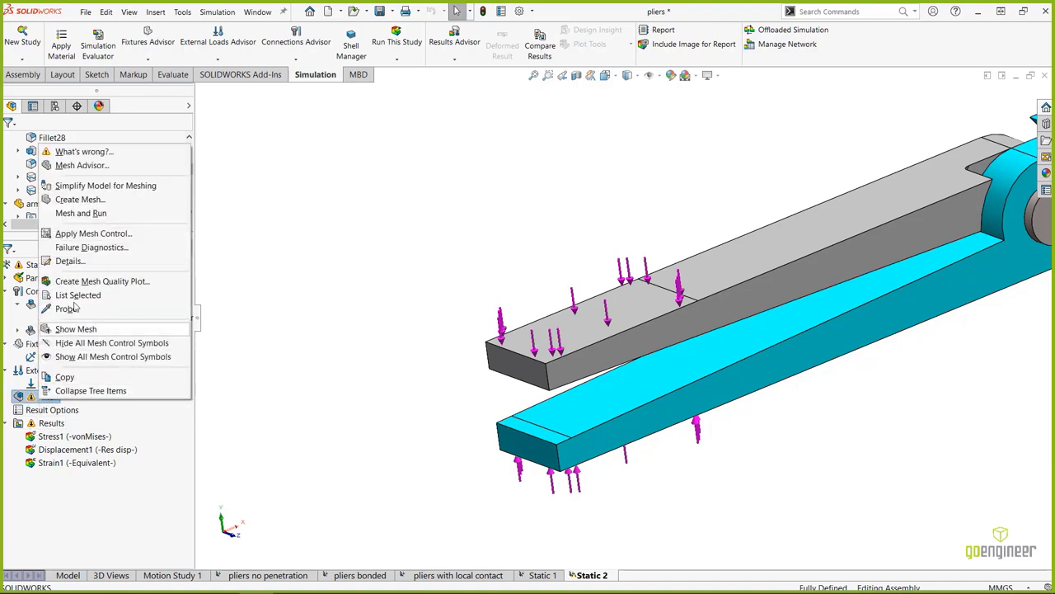
click(77, 233)
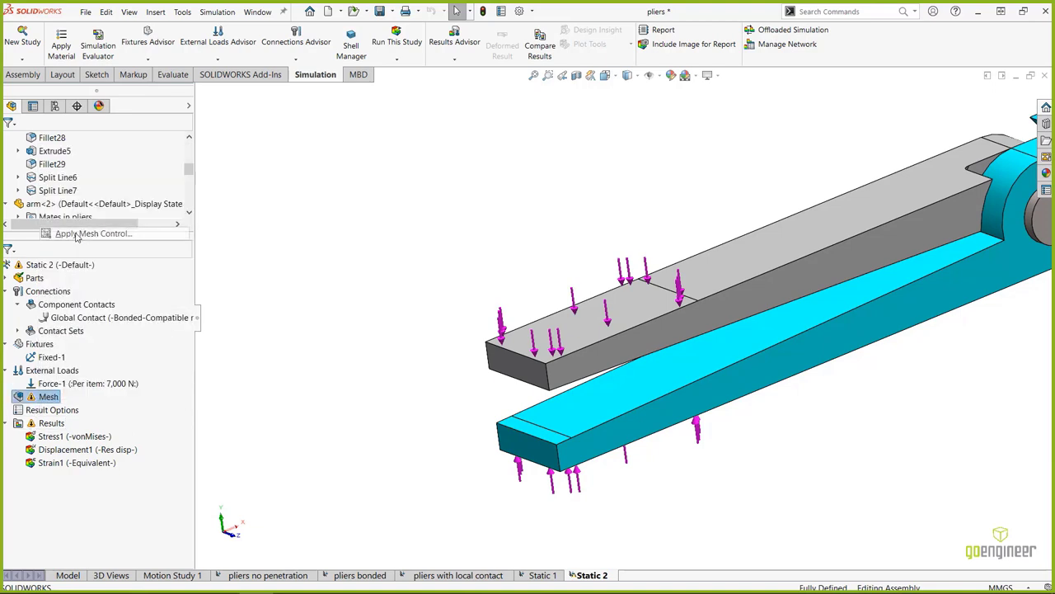
click(514, 428)
middle_drag(514, 428, 462, 294)
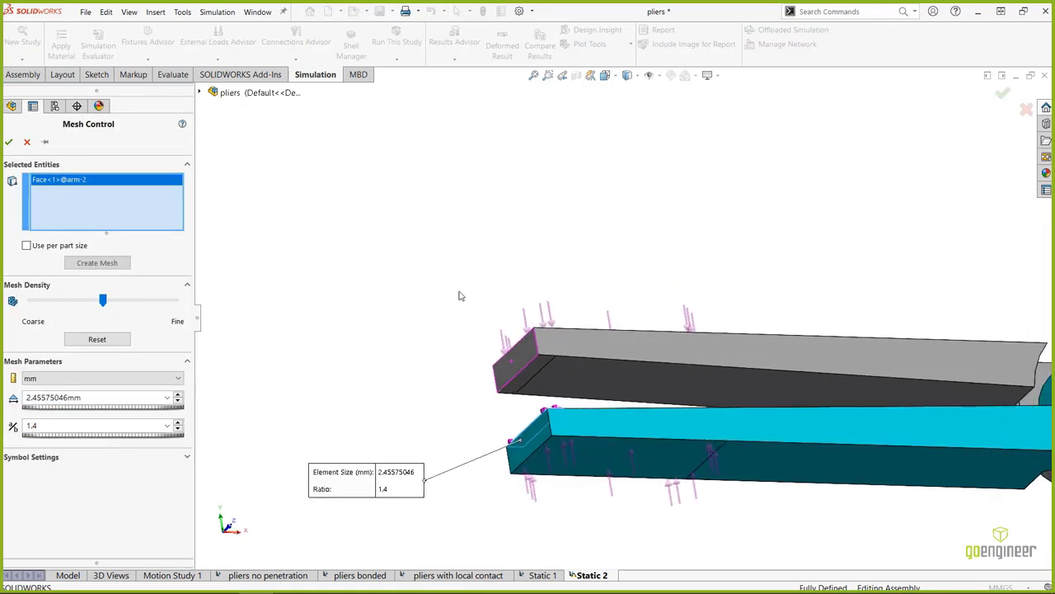
click(525, 381)
double_click(95, 401)
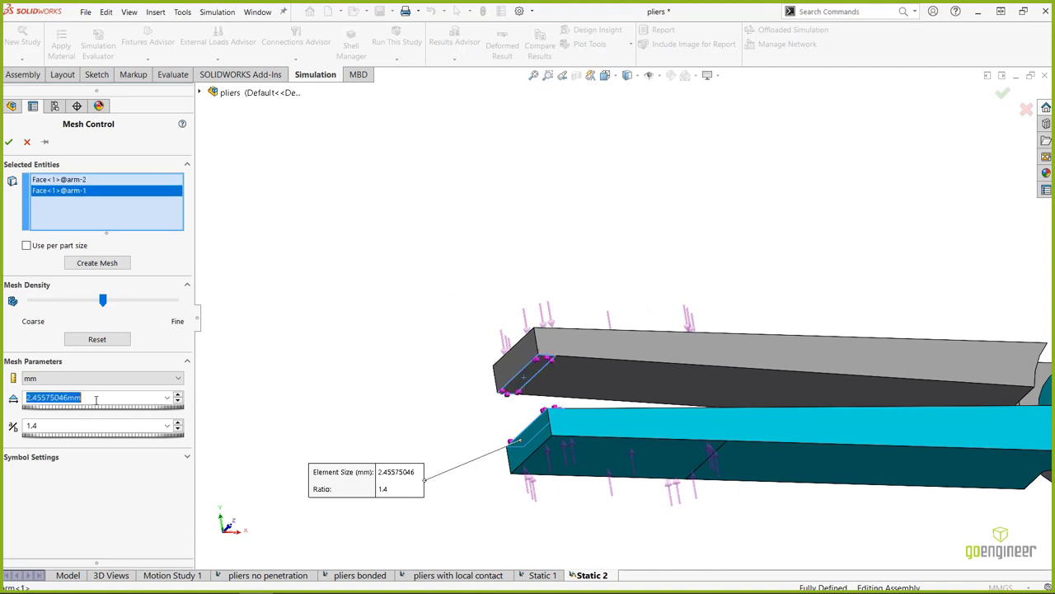
text(1.25)
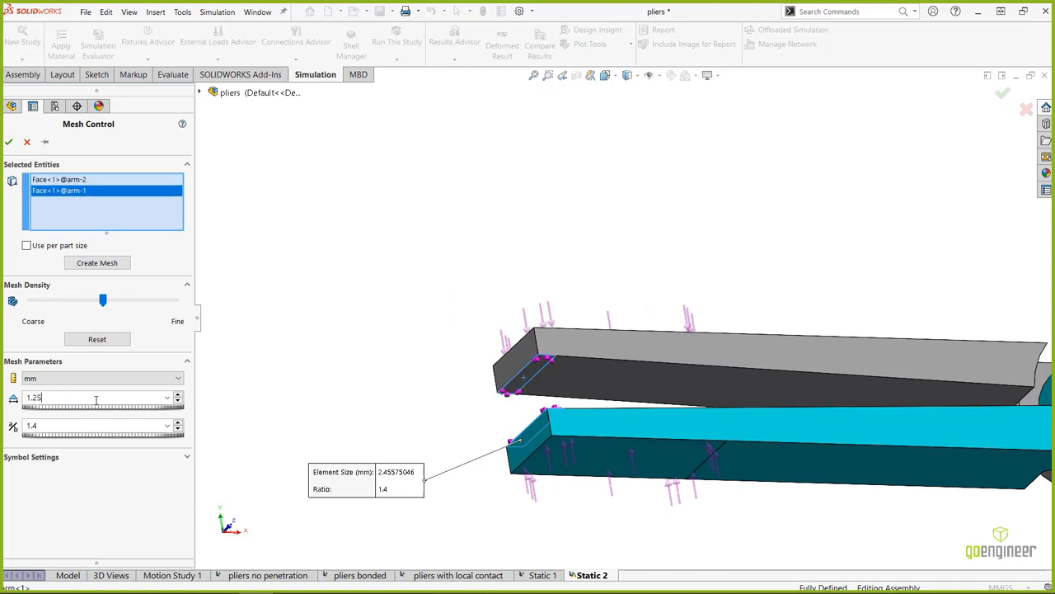
key(Return)
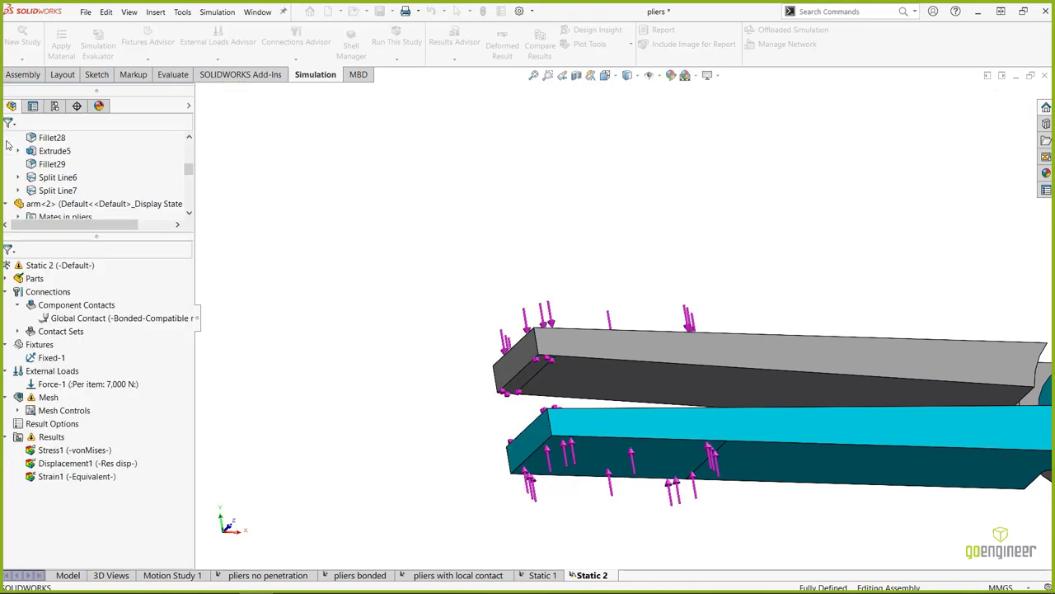
Remesh with the new control and rerun the Static 2 study.
right_click(49, 397)
click(73, 201)
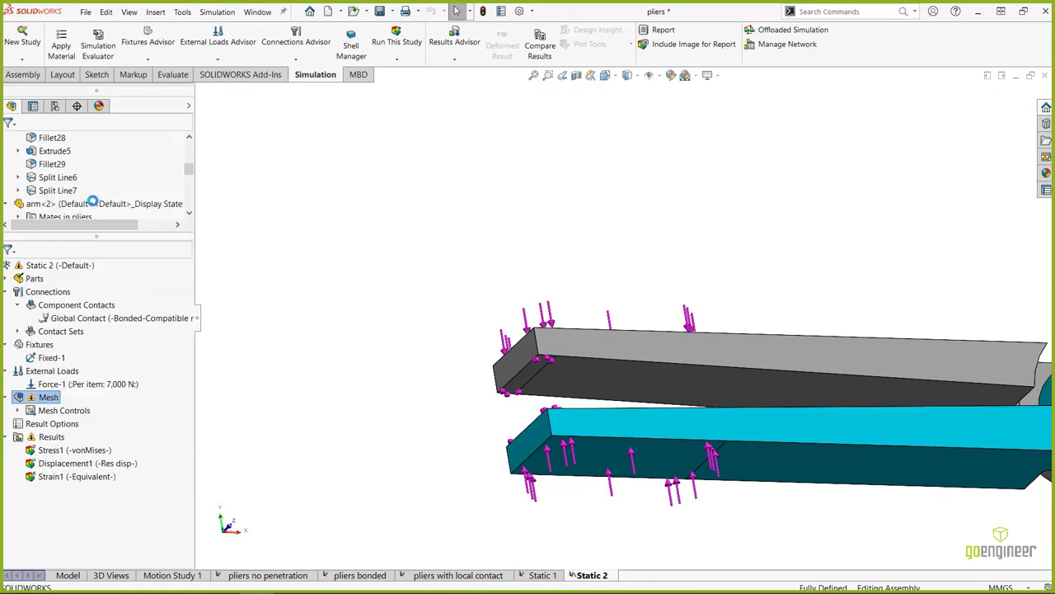
click(8, 141)
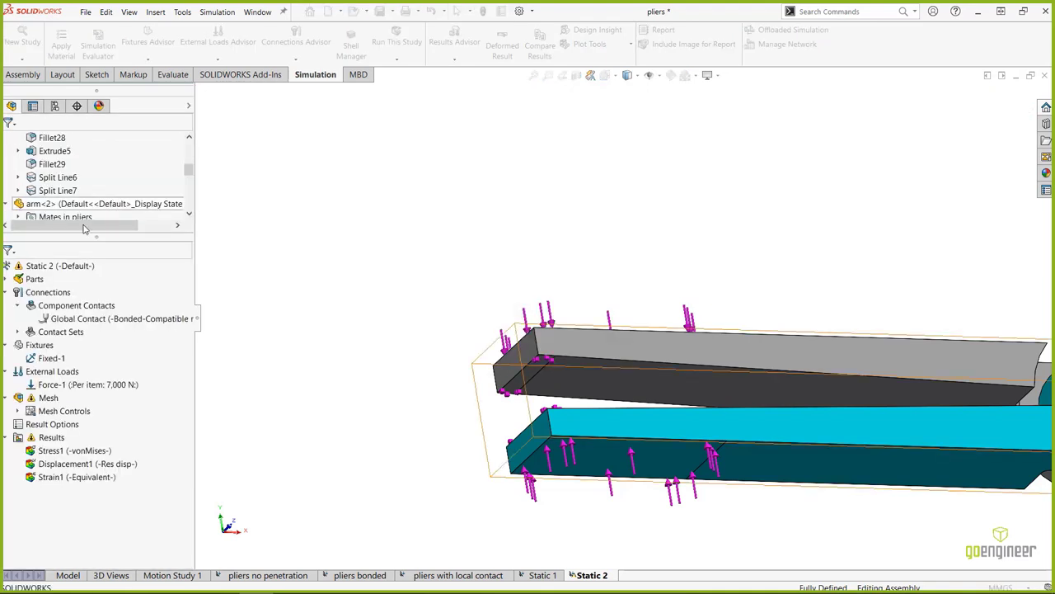
right_click(70, 267)
click(92, 294)
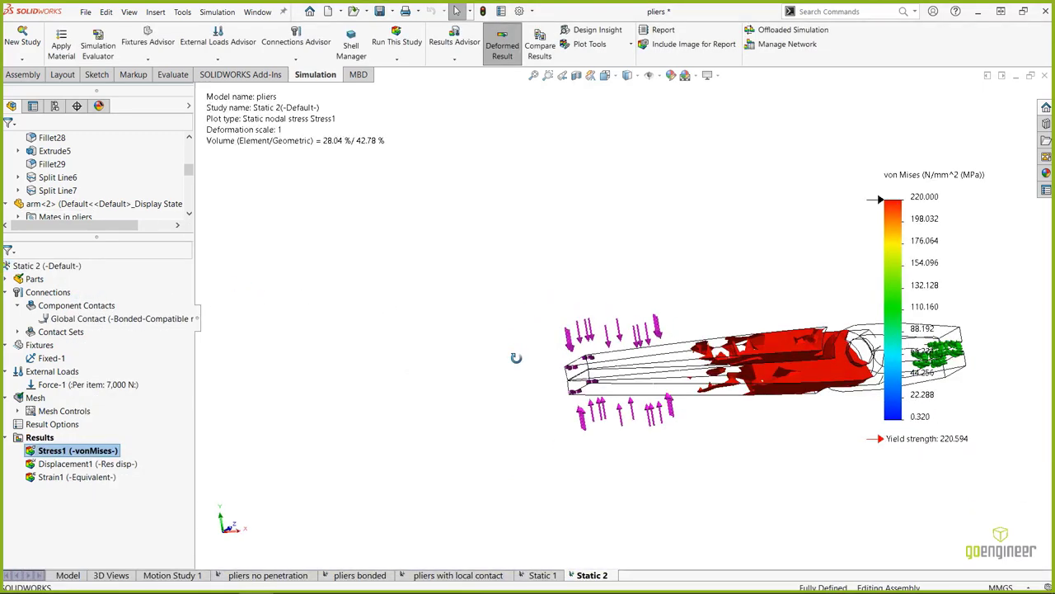
Turn off iso clipping on Stress1 and zoom to fit the whole pliers.
right_click(46, 451)
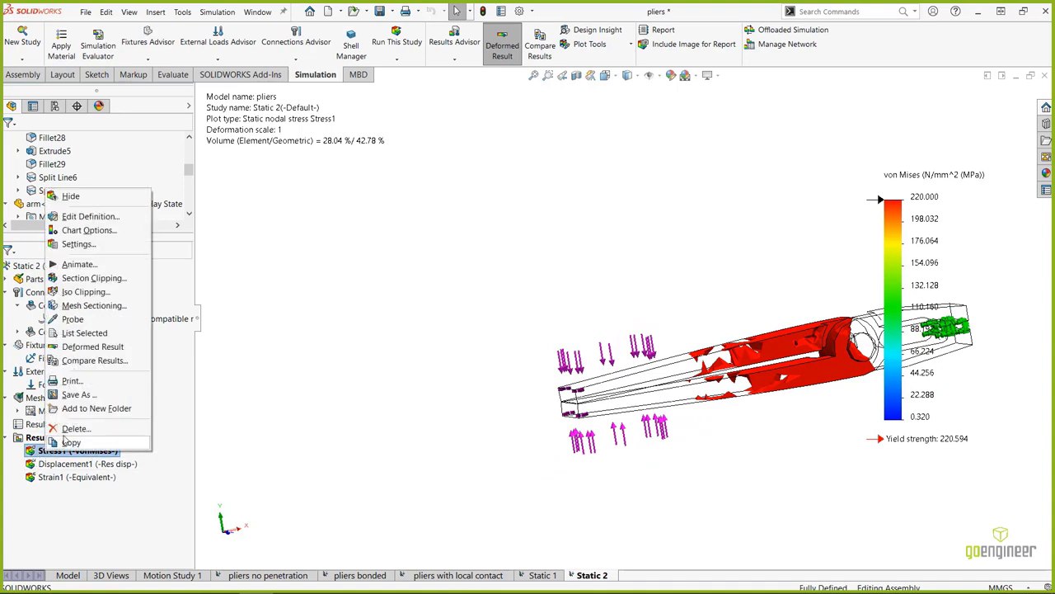
click(71, 300)
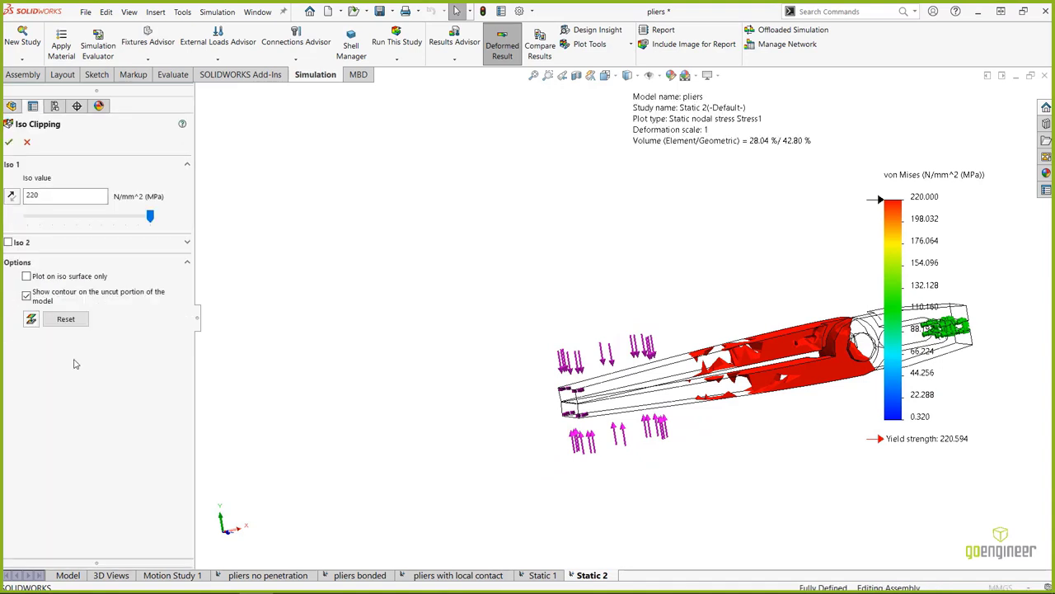
click(32, 319)
click(8, 142)
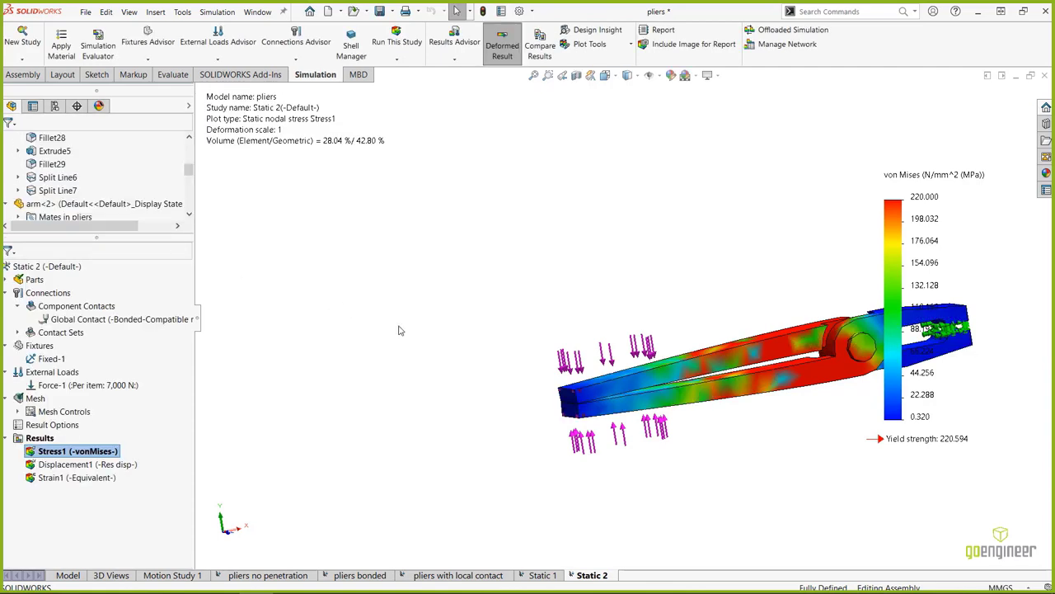
scroll(582, 405, down, 5)
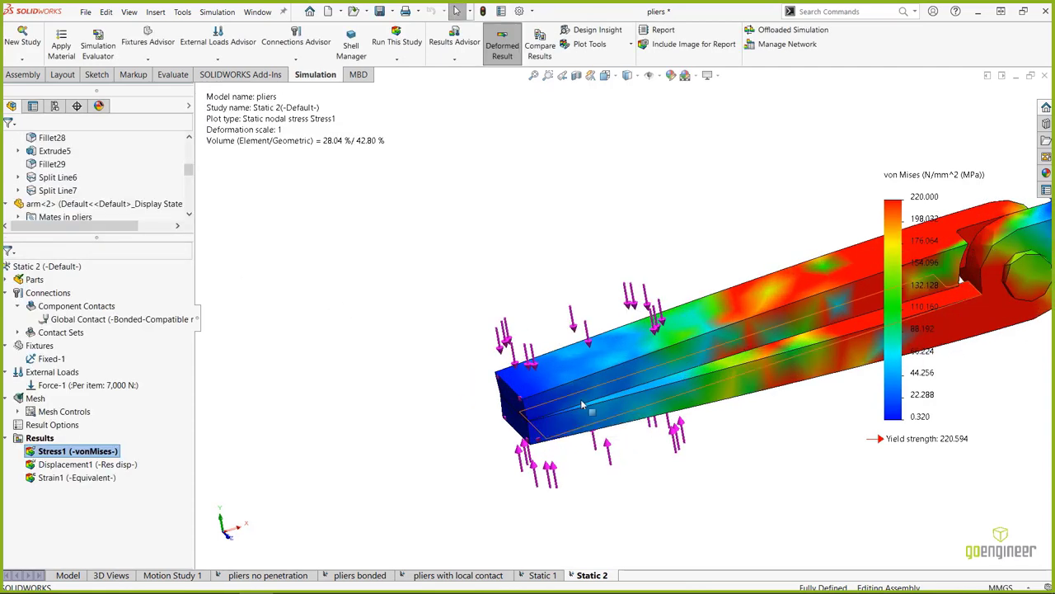
scroll(643, 396, up, 3)
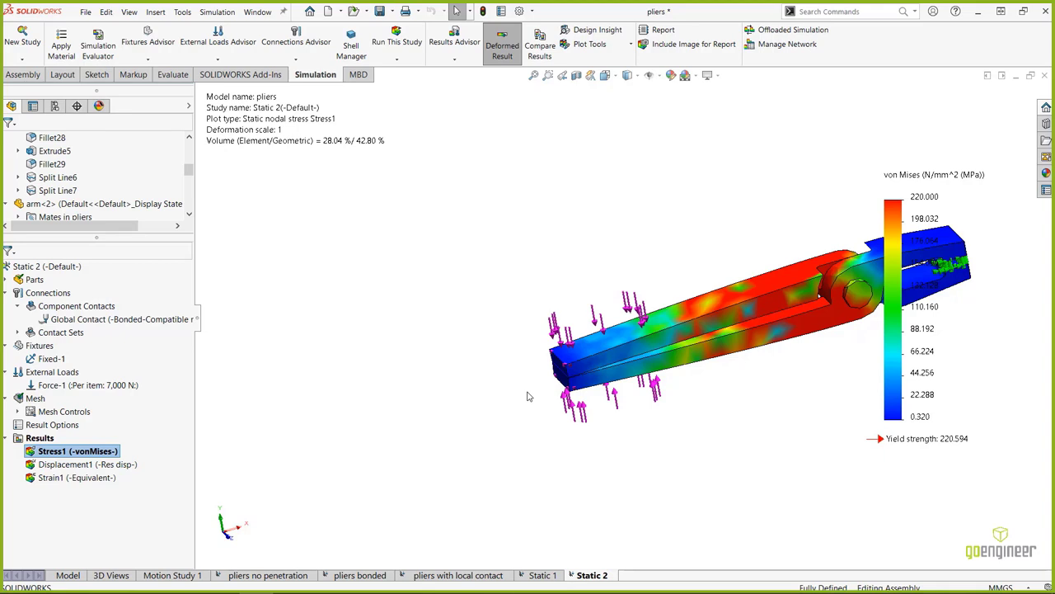
key(f)
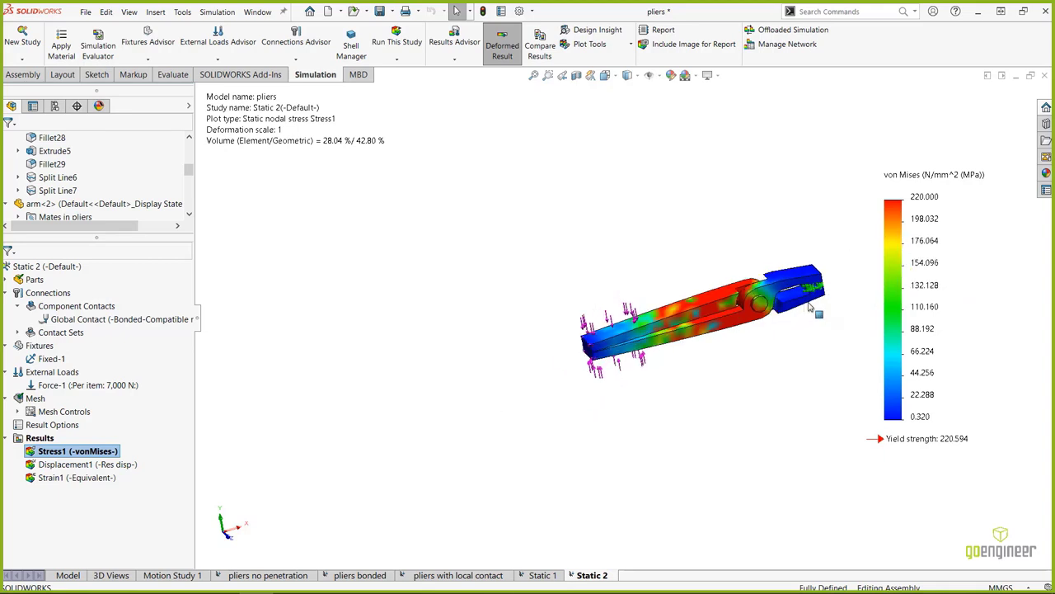